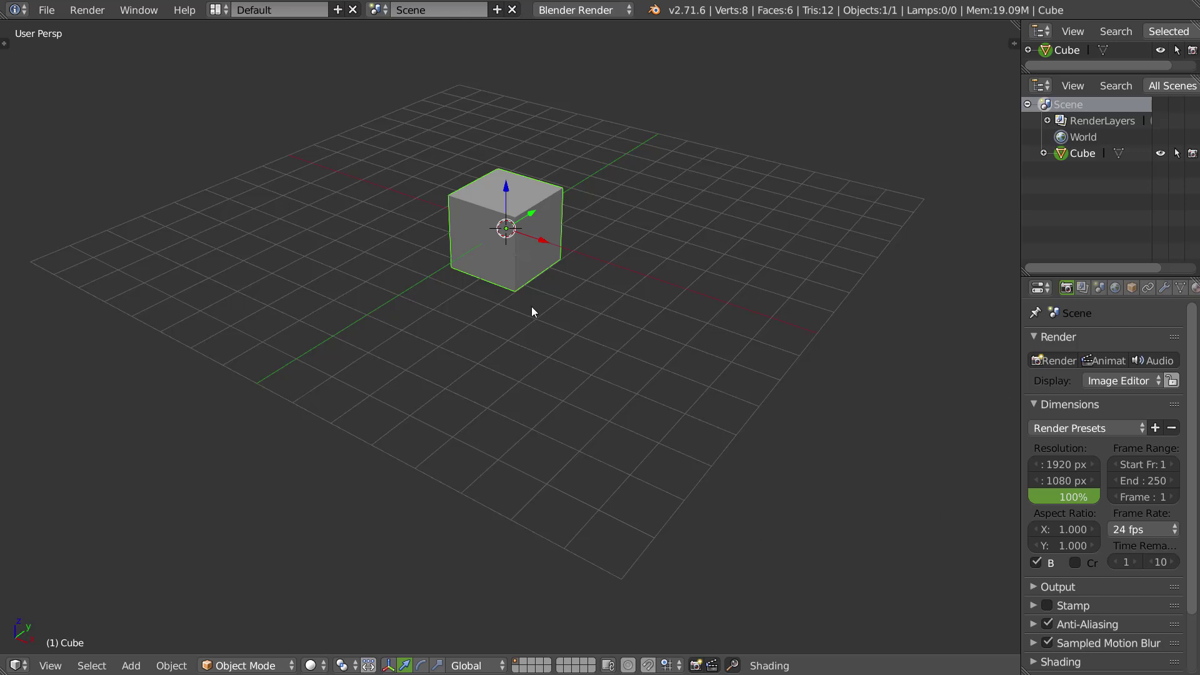
- Enable the Pie Menus Official add-on in the user preferences and close the preferences window
{"action": "key", "text": "space"}
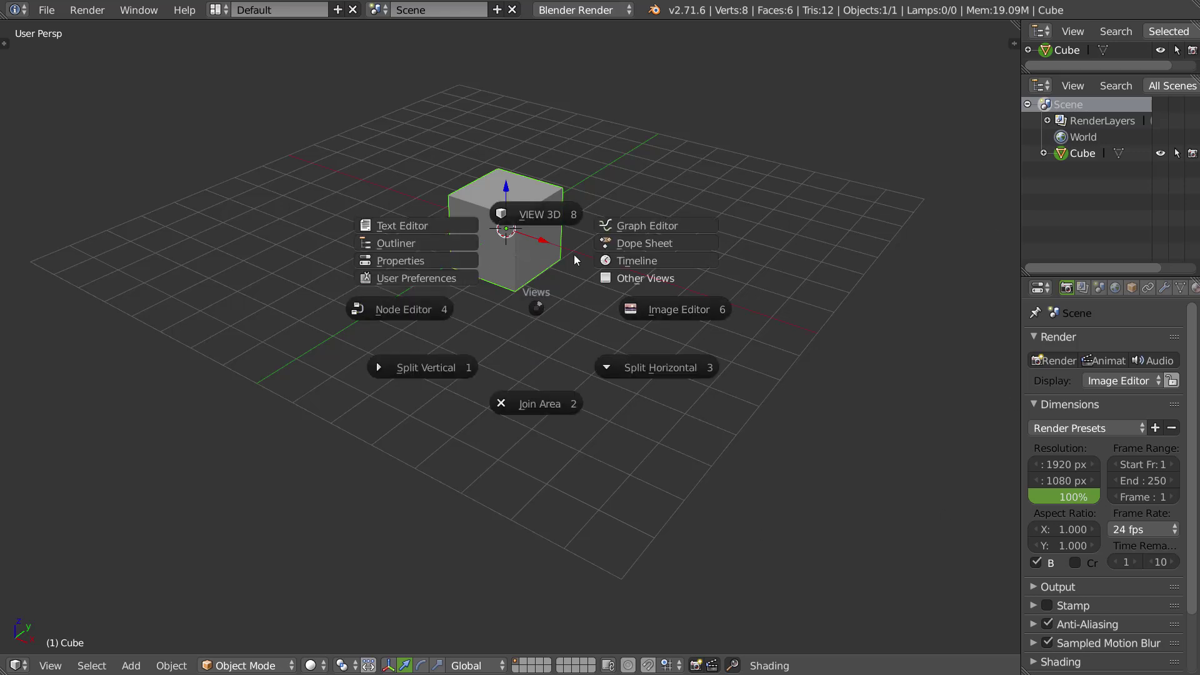
{"action": "key", "text": "Escape"}
{"action": "key", "text": "ctrl+alt+u"}
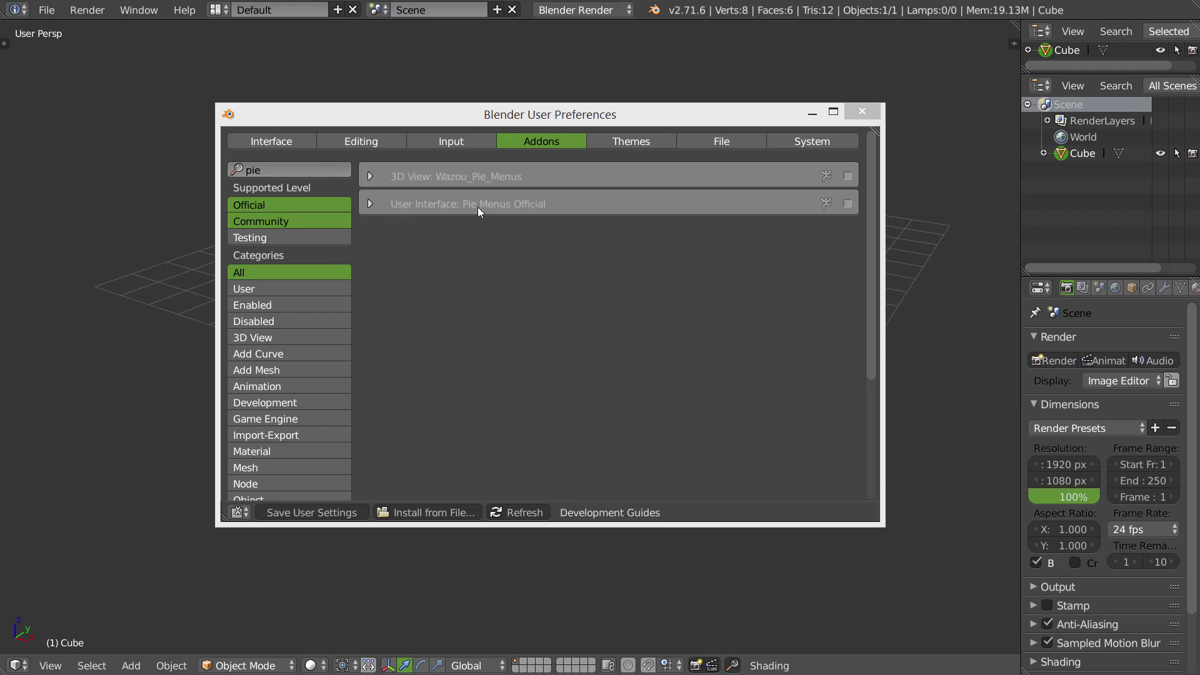
{"action": "left_click", "coordinate": [848, 202]}
{"action": "left_click", "coordinate": [941, 289]}
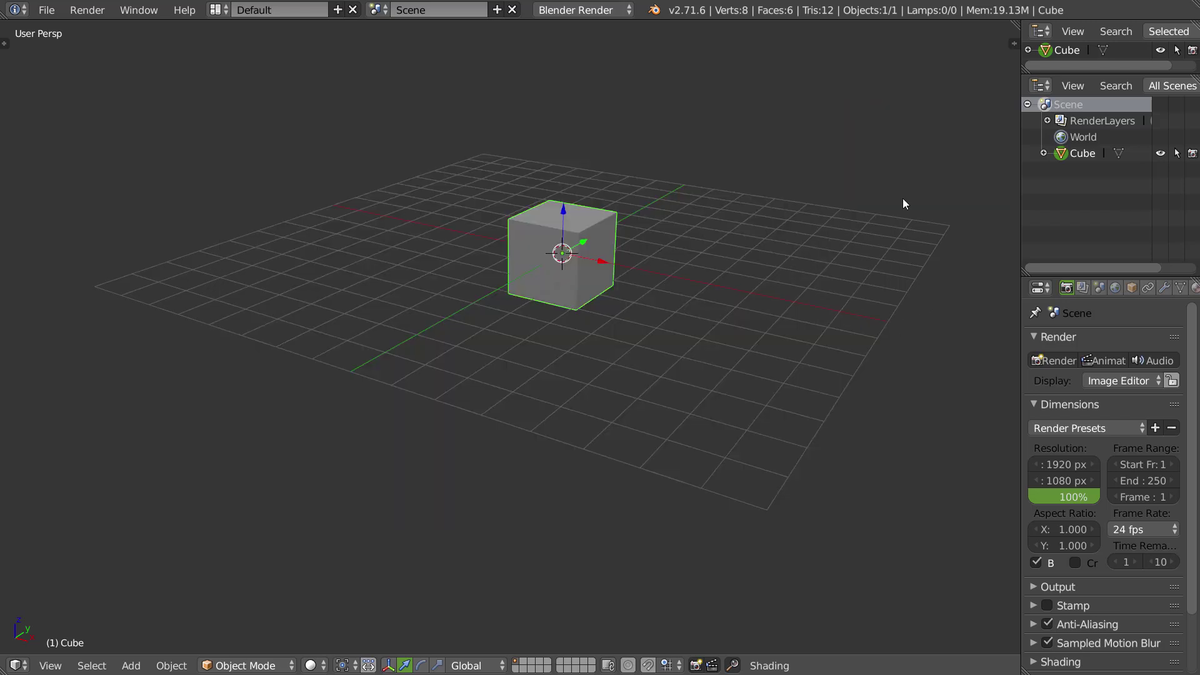
- Switch the cube to Edit Mode and return it to Object Mode
{"action": "key", "text": "Tab"}
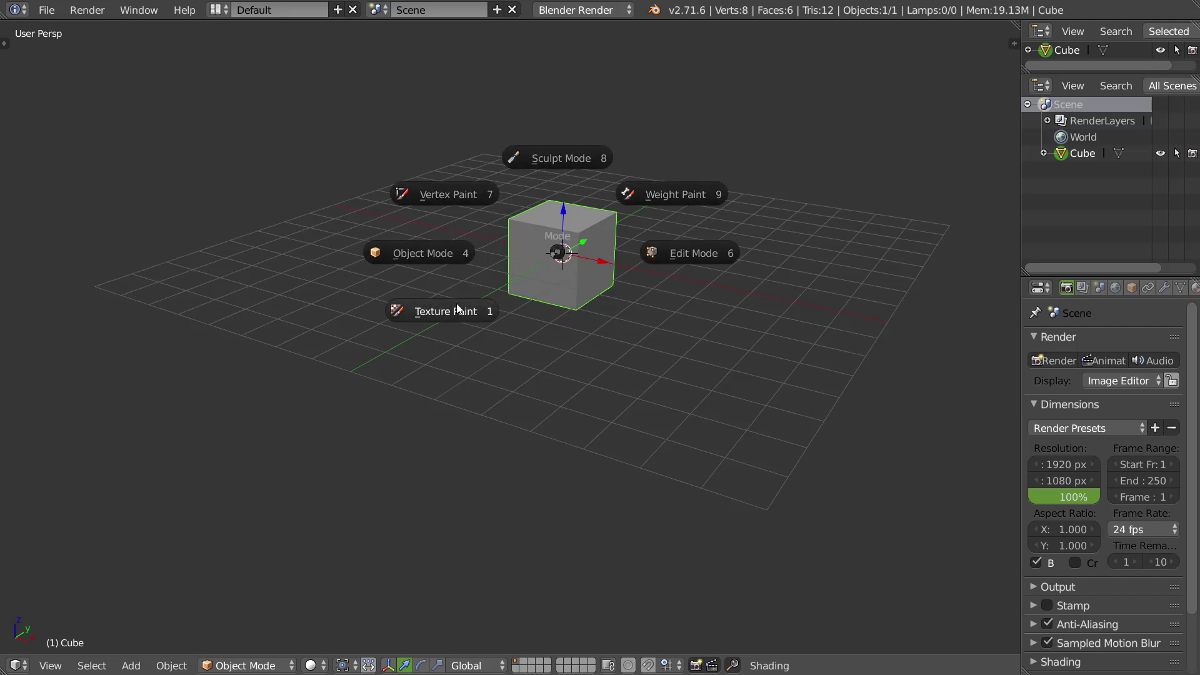
{"action": "left_click", "coordinate": [698, 257]}
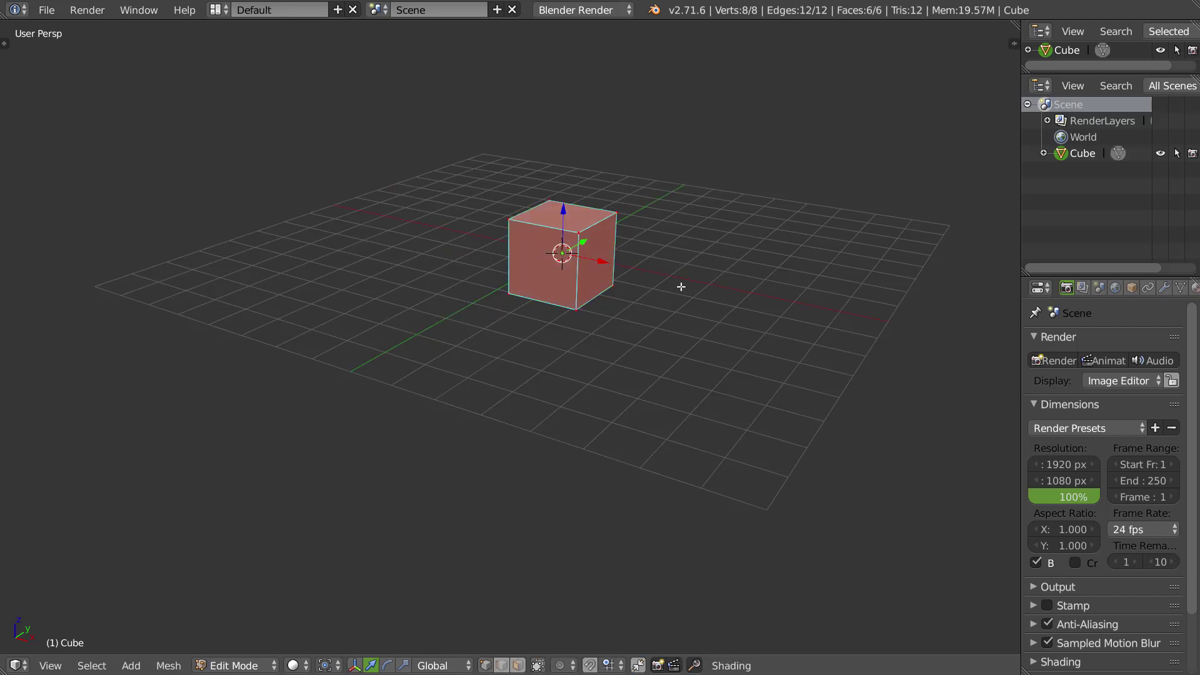
{"action": "key", "text": "Tab"}
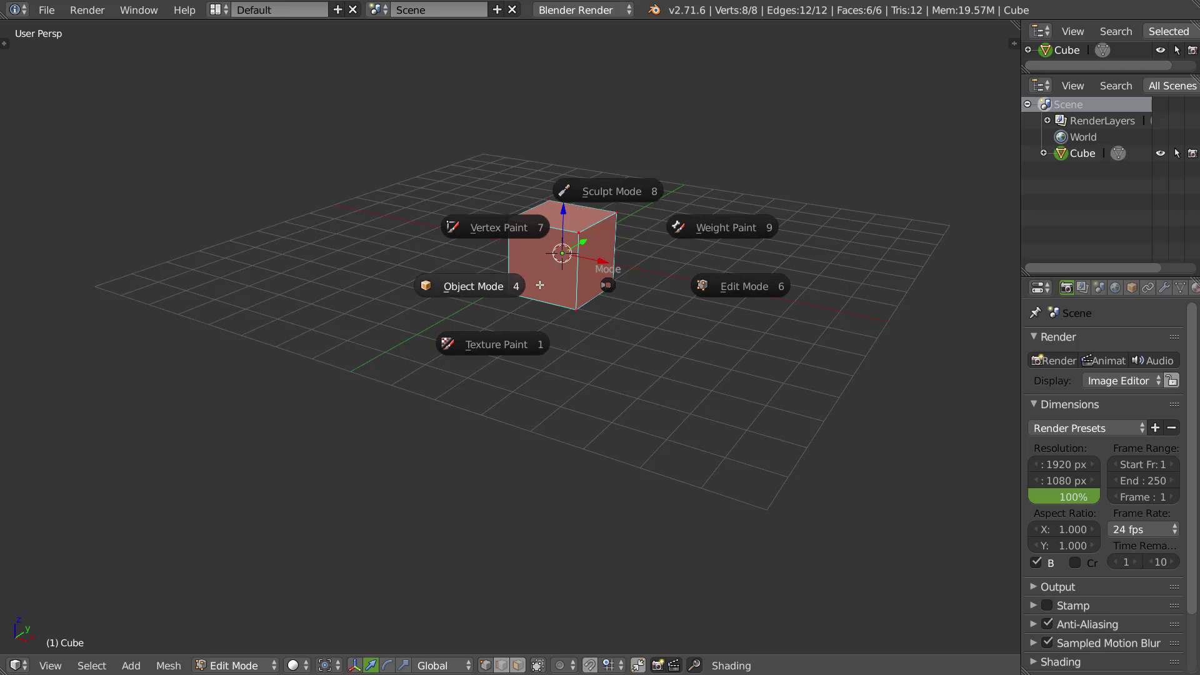
{"action": "key", "text": "Escape"}
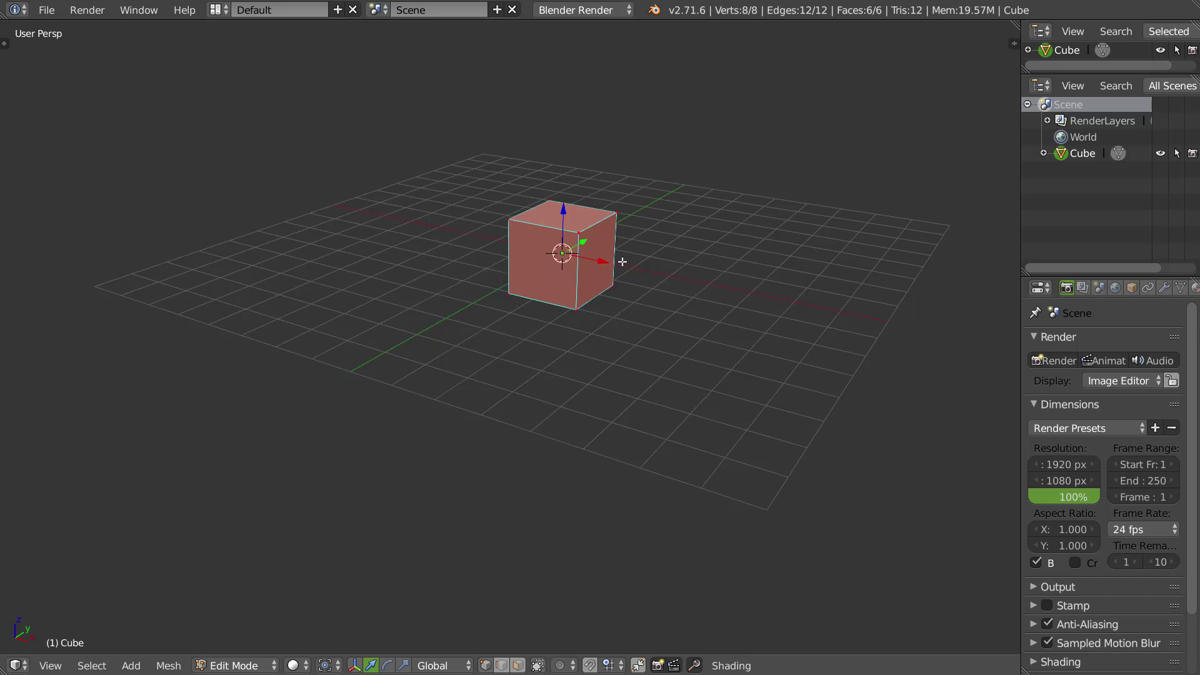
{"action": "key", "text": "Tab"}
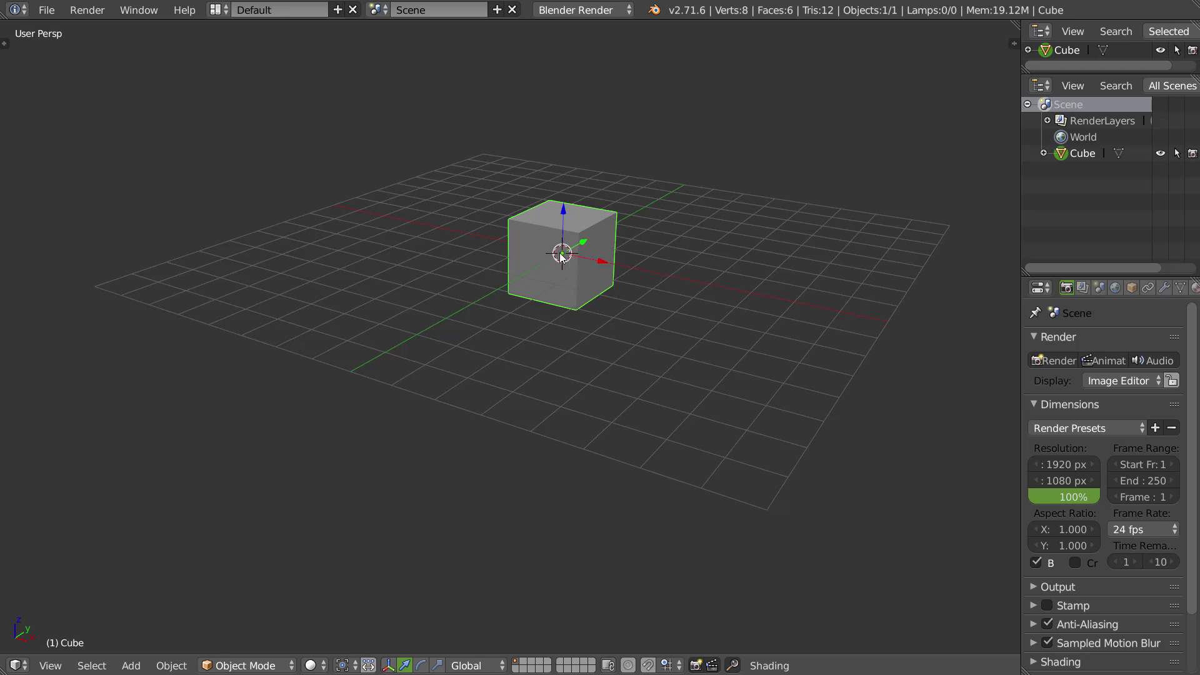
- Toggle the cube repeatedly between Object Mode and Edit Mode
{"action": "key", "text": "Tab"}
{"action": "key", "text": "Tab"}
{"action": "key", "text": "Tab"}
{"action": "key", "text": "Tab"}
{"action": "key", "text": "Tab"}
{"action": "key", "text": "Tab"}
{"action": "key", "text": "Tab"}
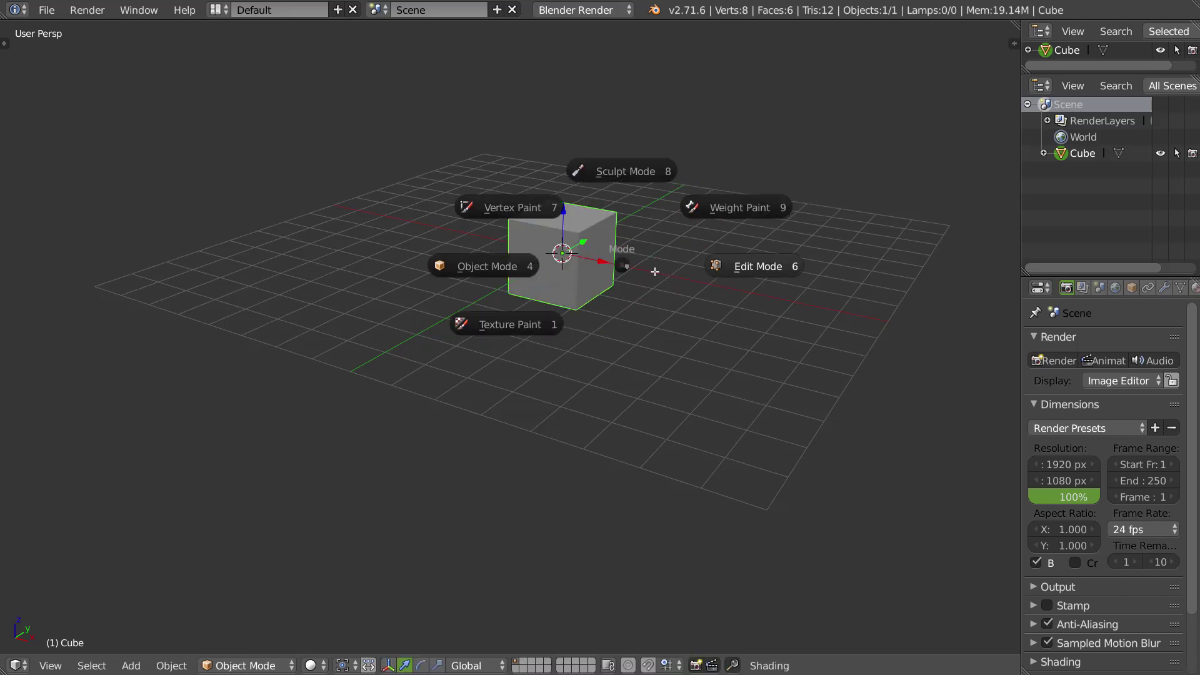
{"action": "key", "text": "Tab"}
- Switch the cube through its interaction modes to Vertex Paint and return it to Object Mode
{"action": "left_click", "coordinate": [540, 376]}
{"action": "key", "text": "Tab"}
{"action": "key", "text": "Tab"}
{"action": "key", "text": "Tab"}
{"action": "key", "text": "Tab"}
{"action": "key", "text": "Tab"}
{"action": "key", "text": "Tab"}
{"action": "key", "text": "Tab"}
{"action": "left_click", "coordinate": [524, 257]}
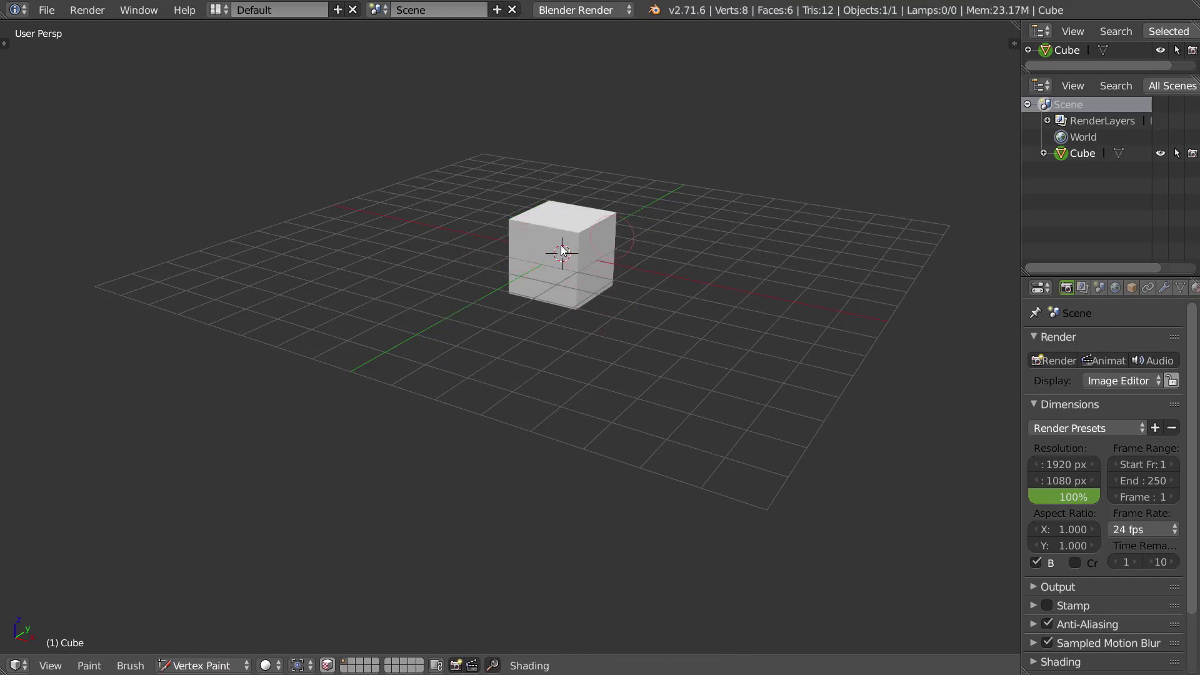
{"action": "key", "text": "Tab"}
{"action": "key", "text": "Tab"}
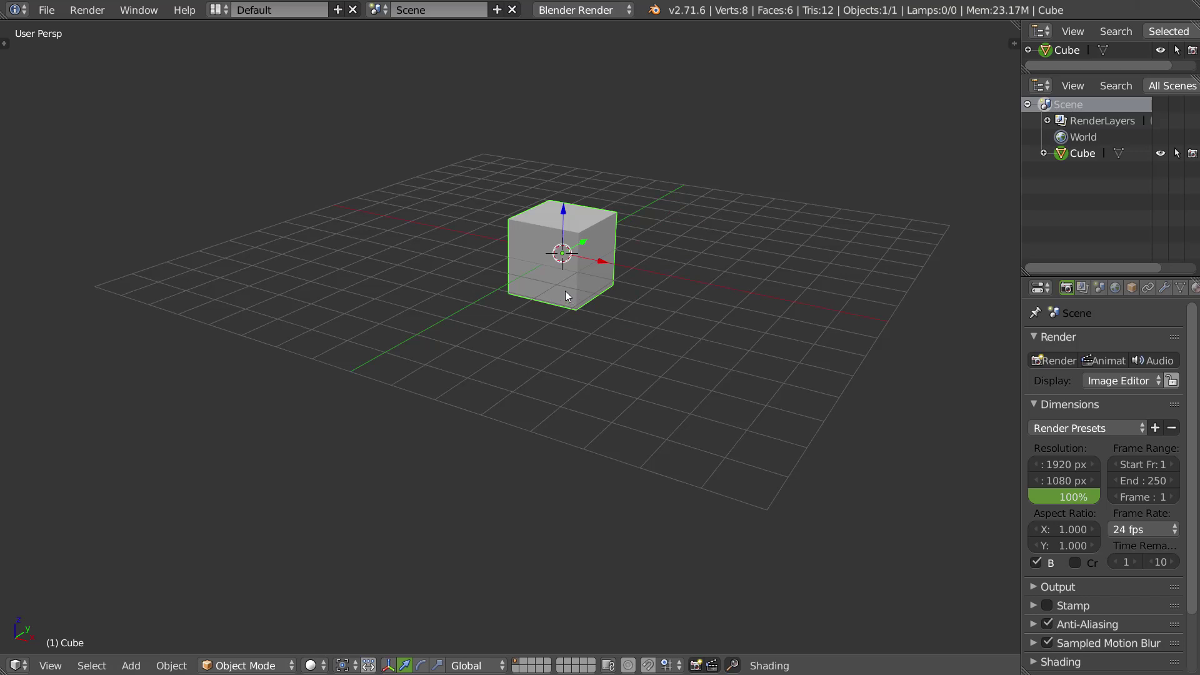
- Examine the options offered for the interaction mode, the pivot point and the snapping element
{"action": "middle_click_drag", "start_coordinate": [566, 272], "coordinate": [557, 268]}
{"action": "key", "text": "Tab"}
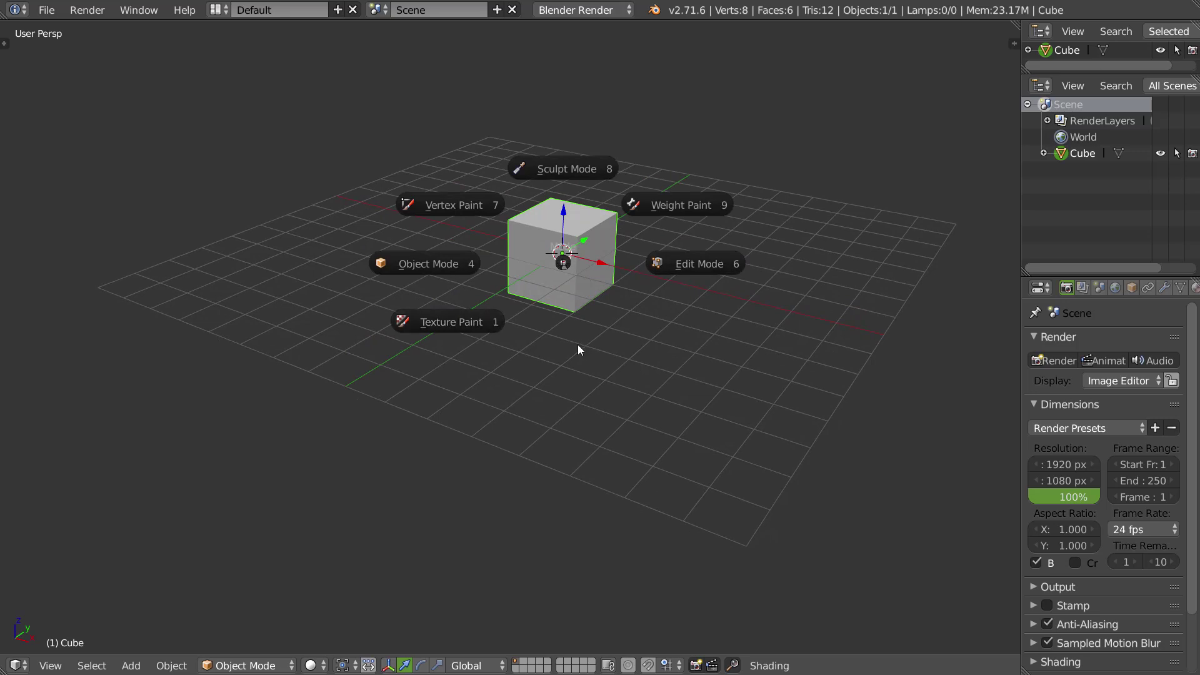
{"action": "key", "text": "Escape"}
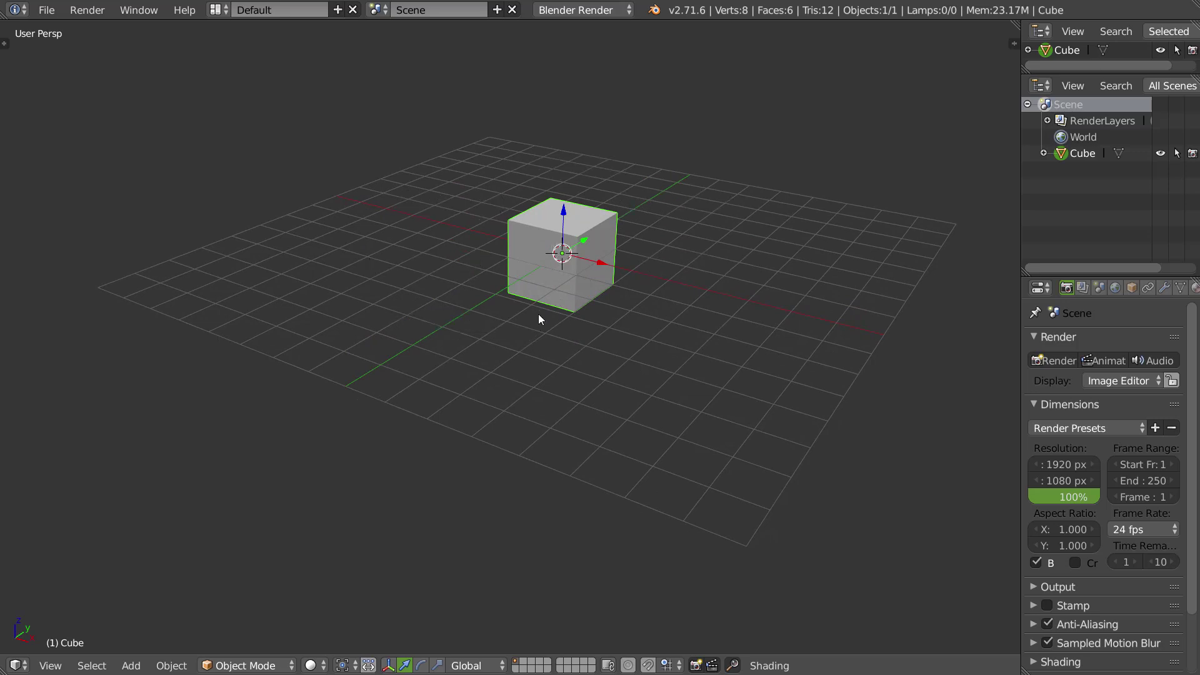
{"action": "key", "text": "Tab"}
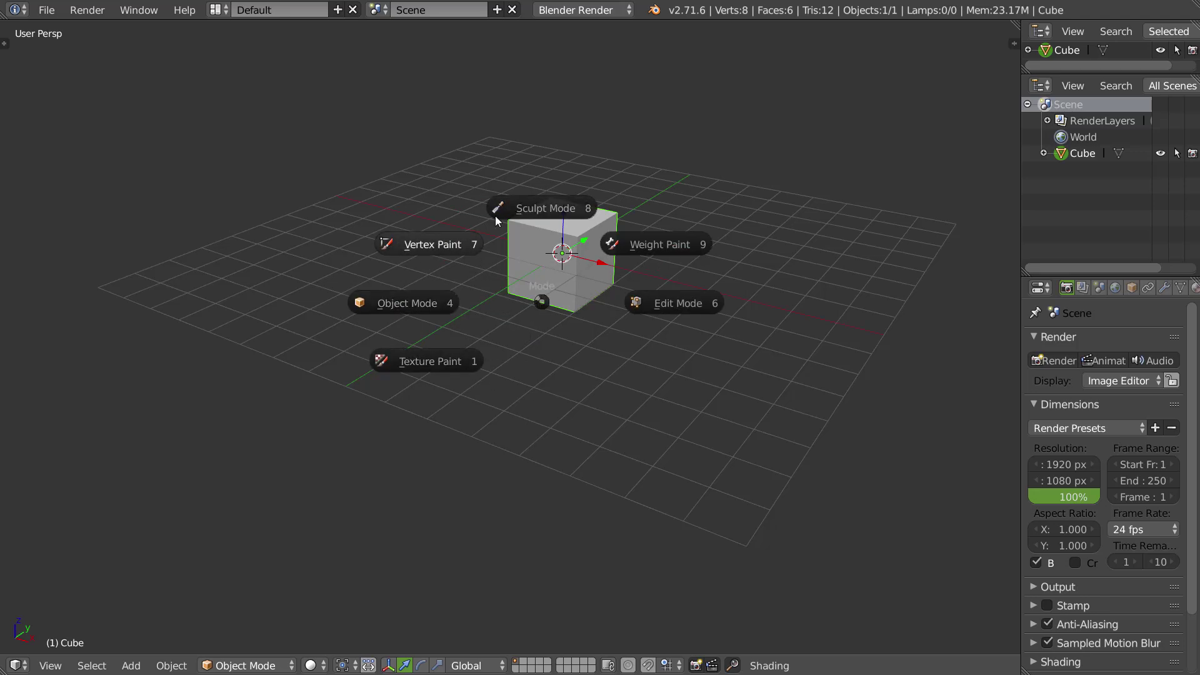
{"action": "left_click", "coordinate": [559, 305]}
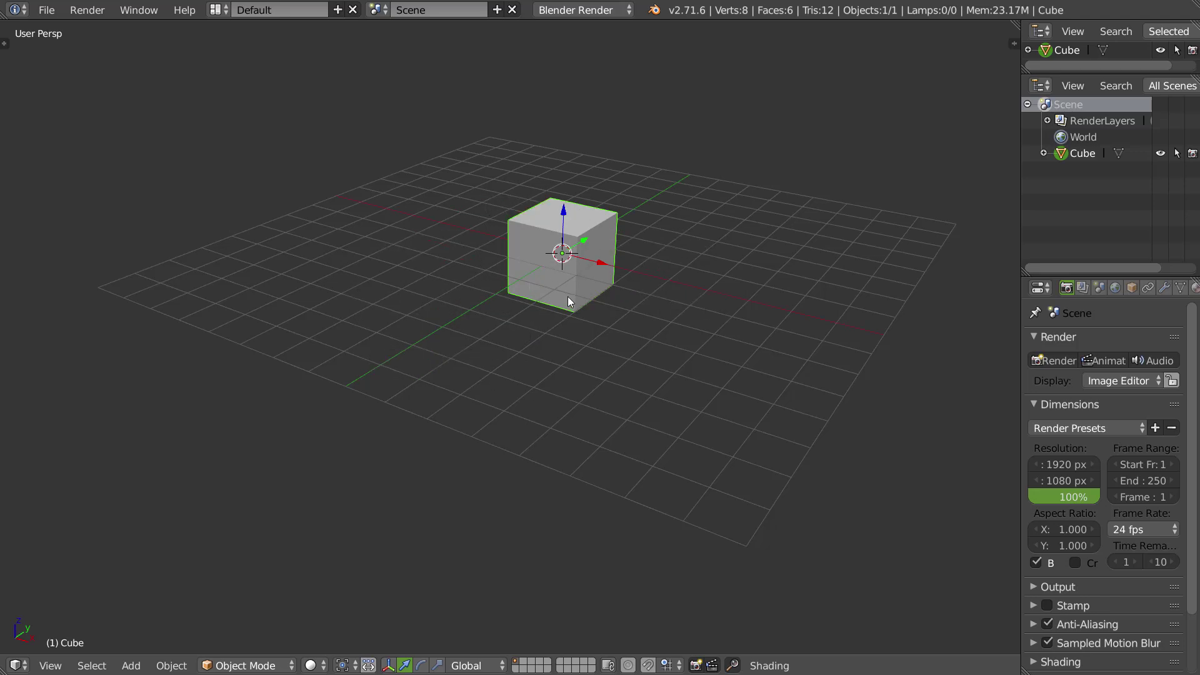
{"action": "key", "text": "period"}
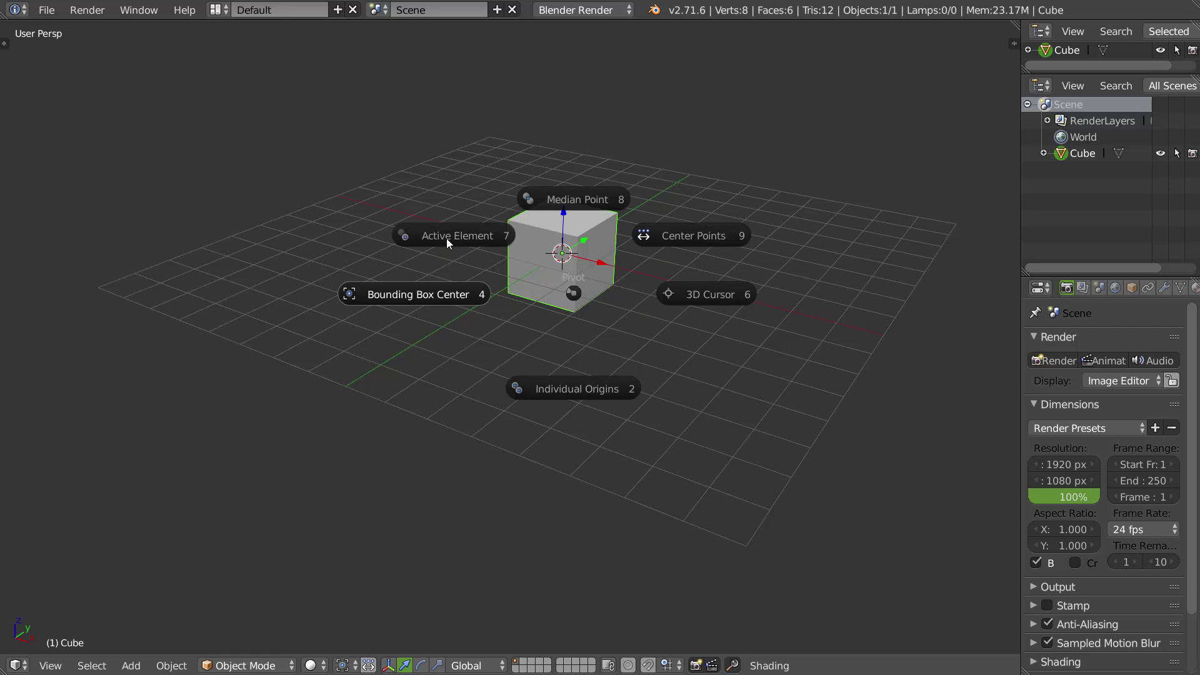
{"action": "left_click", "coordinate": [343, 667]}
{"action": "left_click", "coordinate": [344, 667]}
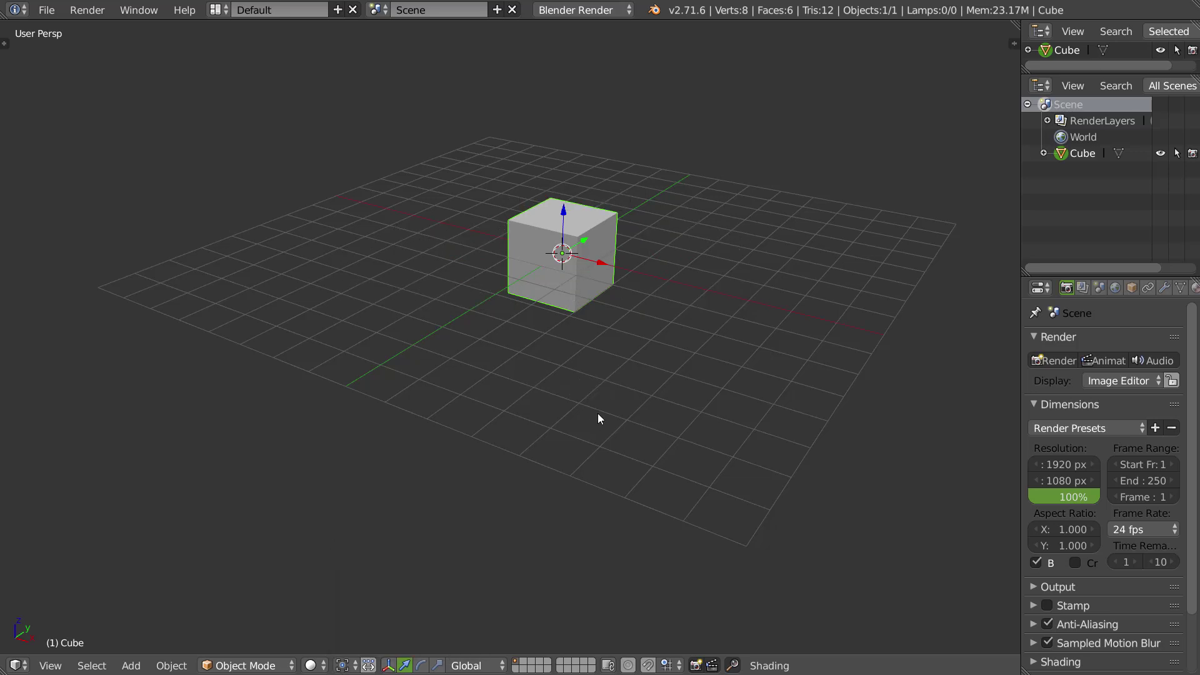
{"action": "key", "text": "period"}
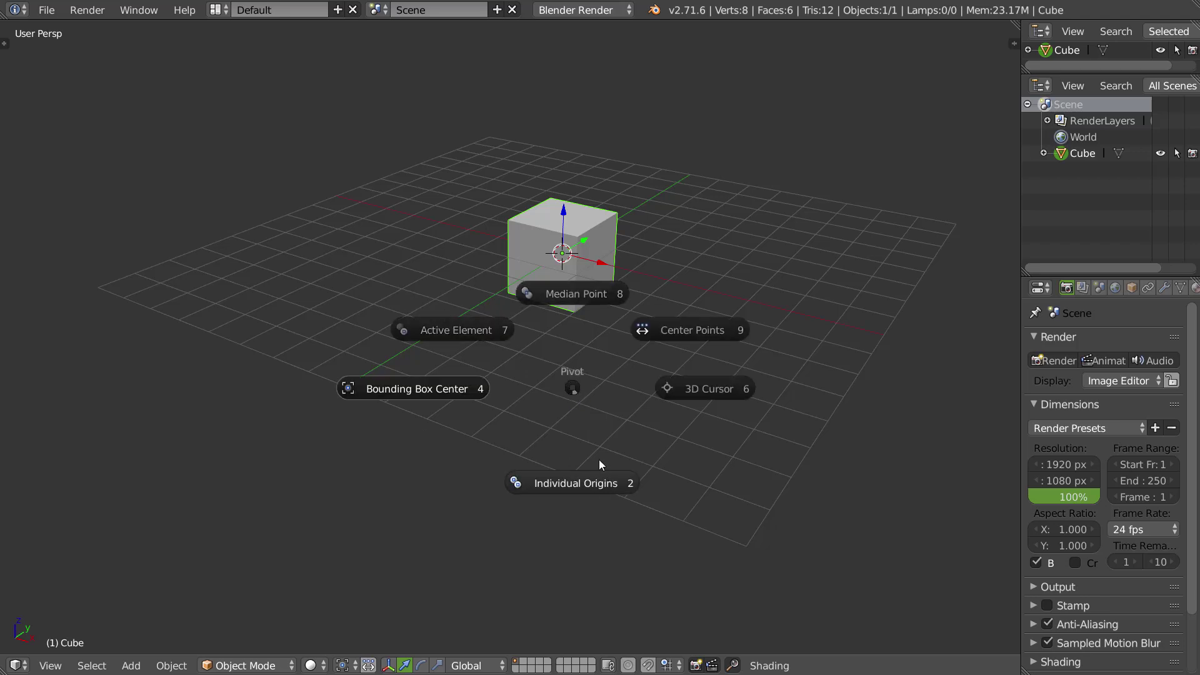
{"action": "key", "text": "Escape"}
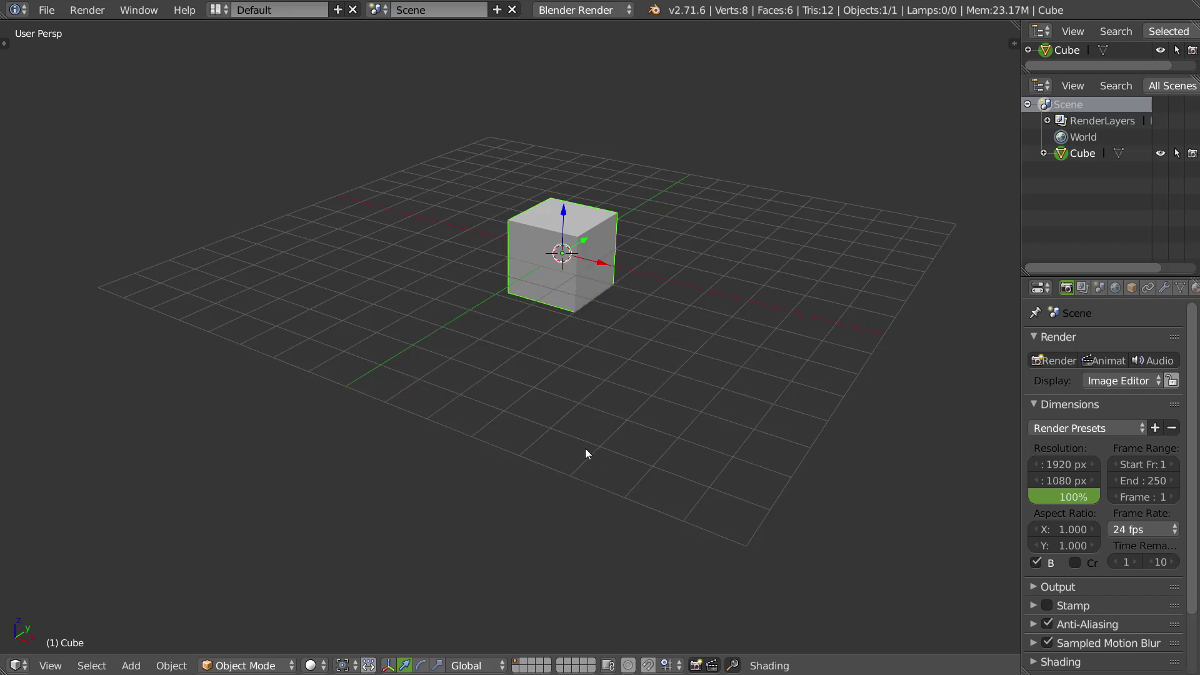
{"action": "key", "text": "ctrl+shift+Tab"}
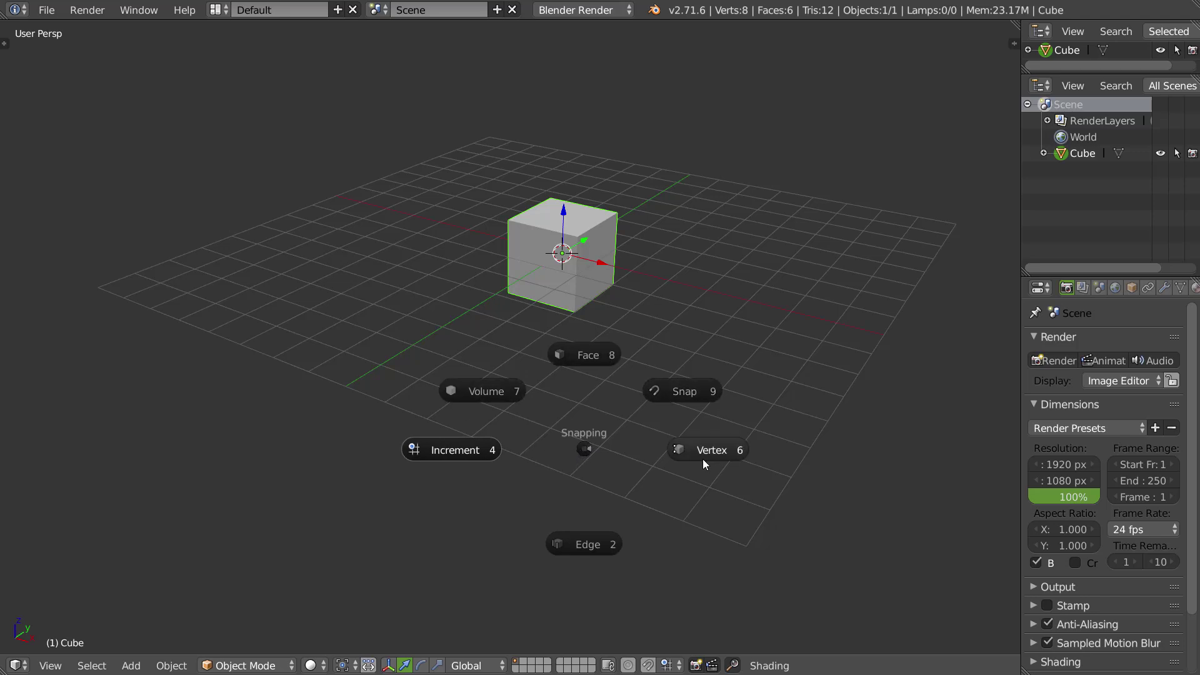
{"action": "left_click", "coordinate": [591, 525]}
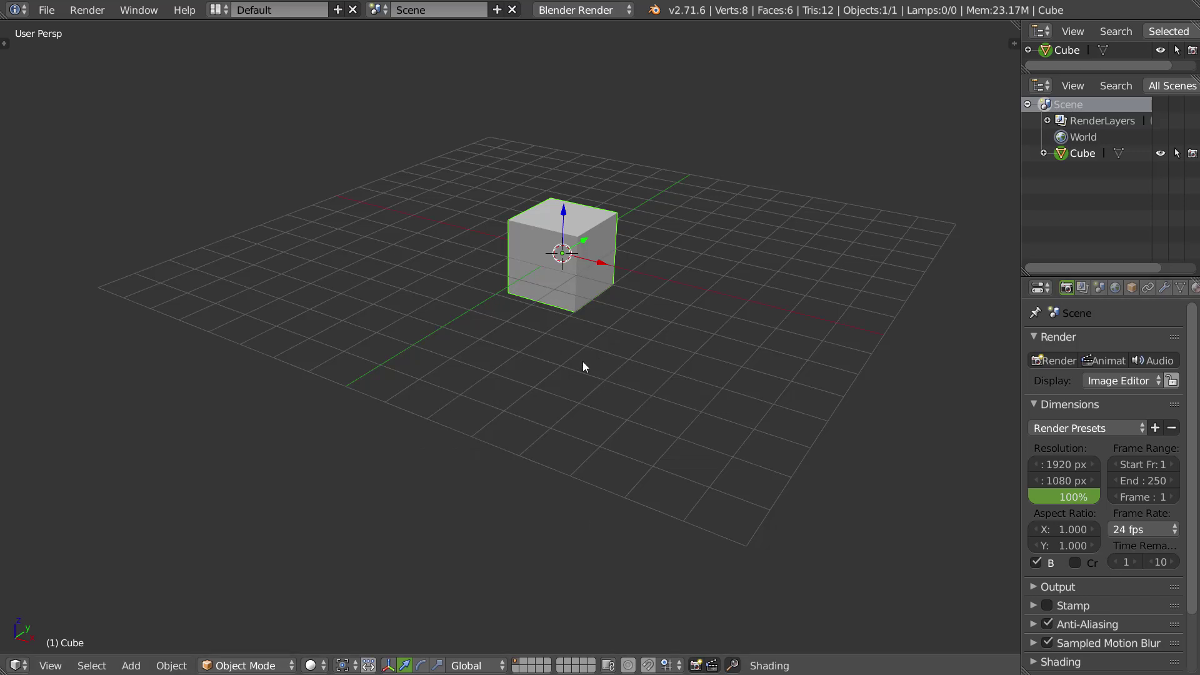
- Try the Bounding Box viewport display and Shade Smooth on the cube
{"action": "key", "text": "z"}
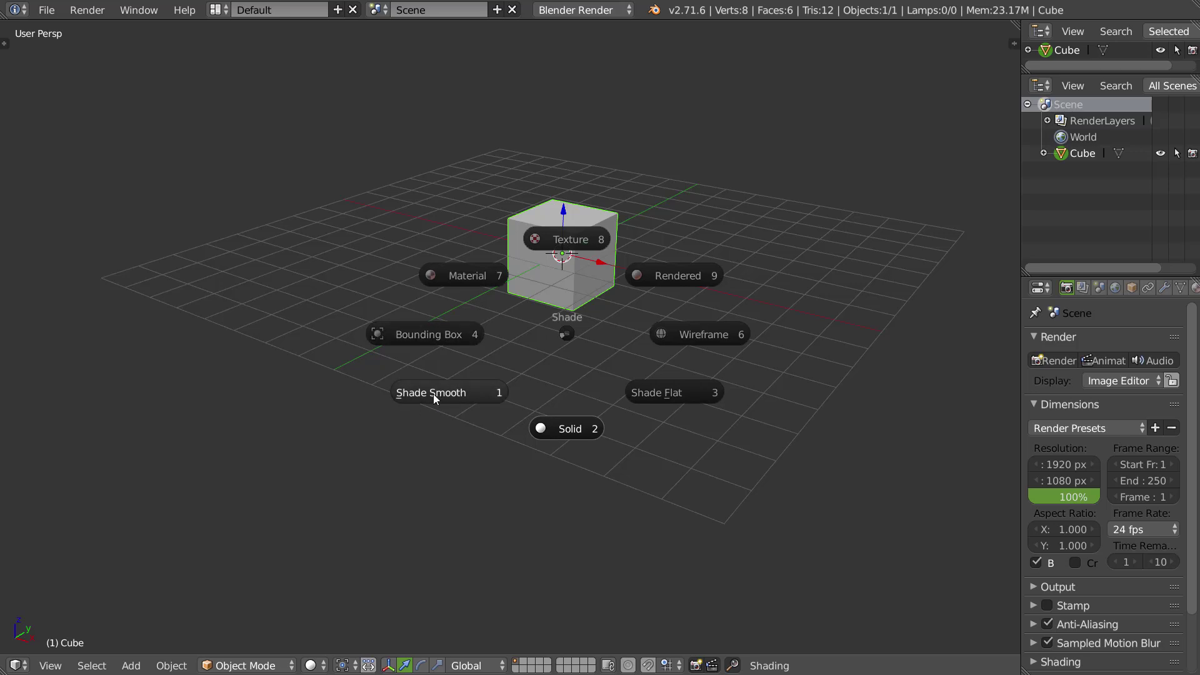
{"action": "left_click", "coordinate": [663, 397]}
{"action": "key", "text": "z"}
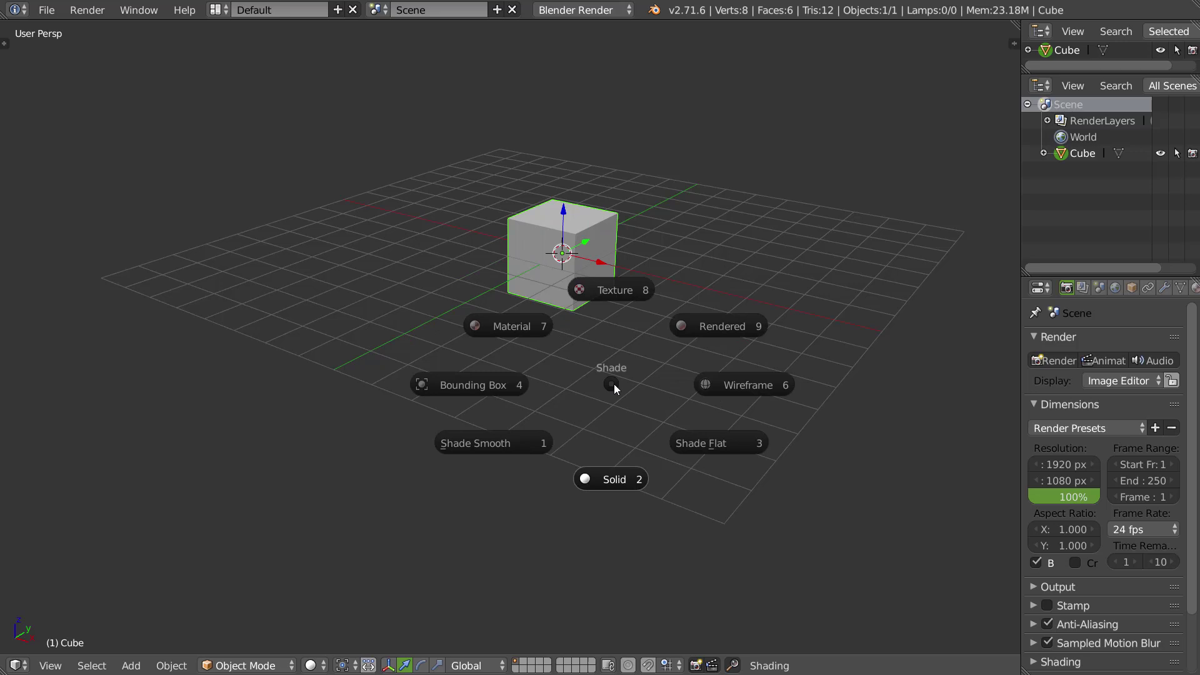
{"action": "left_click", "coordinate": [474, 433]}
{"action": "key", "text": "z"}
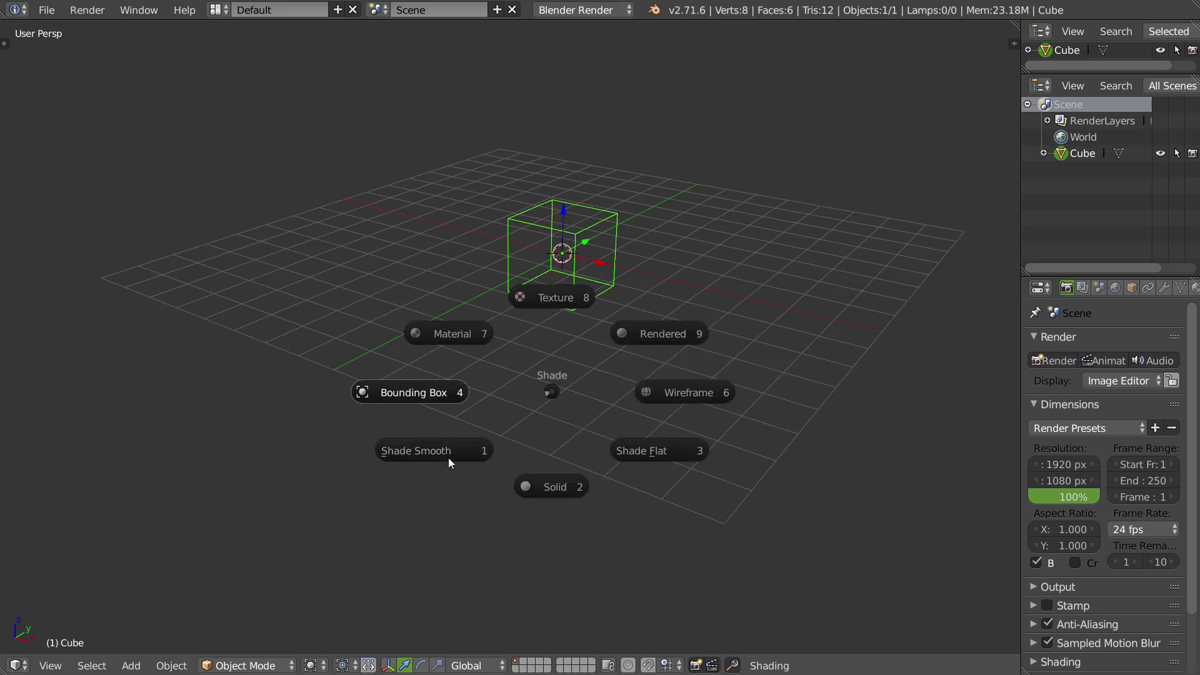
{"action": "left_click", "coordinate": [447, 459]}
- Set the viewport display to Solid and shade the cube flat
{"action": "key", "text": "z"}
{"action": "left_click", "coordinate": [550, 497]}
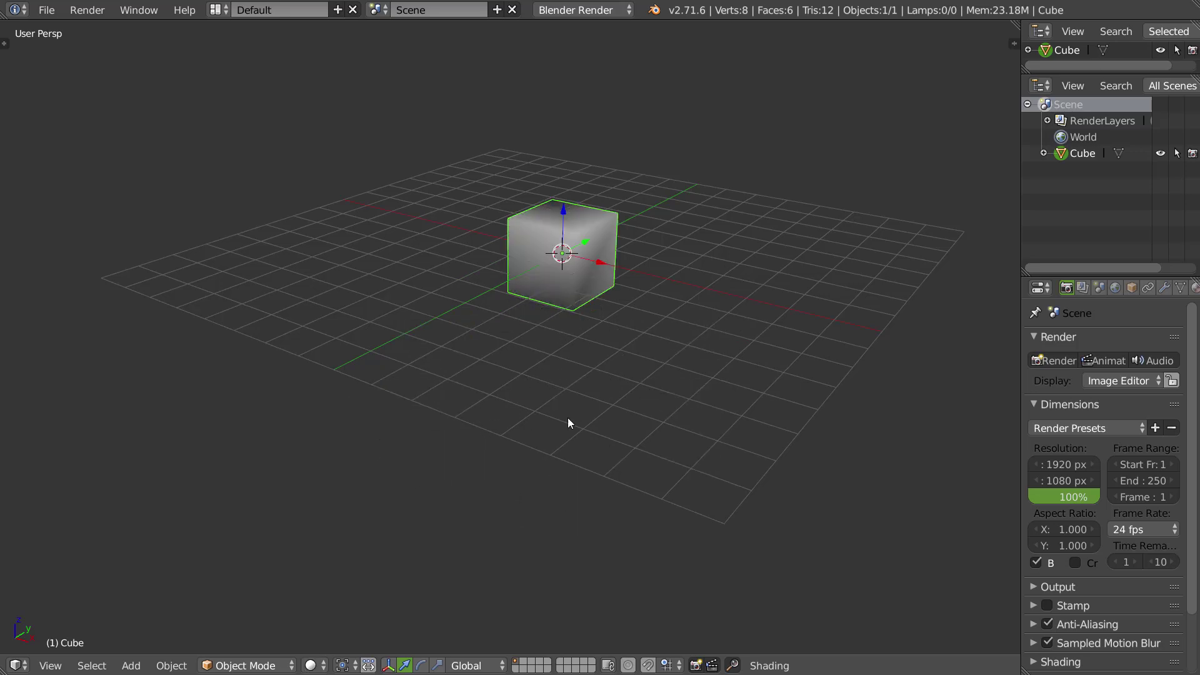
{"action": "key", "text": "z"}
{"action": "left_click", "coordinate": [658, 476]}
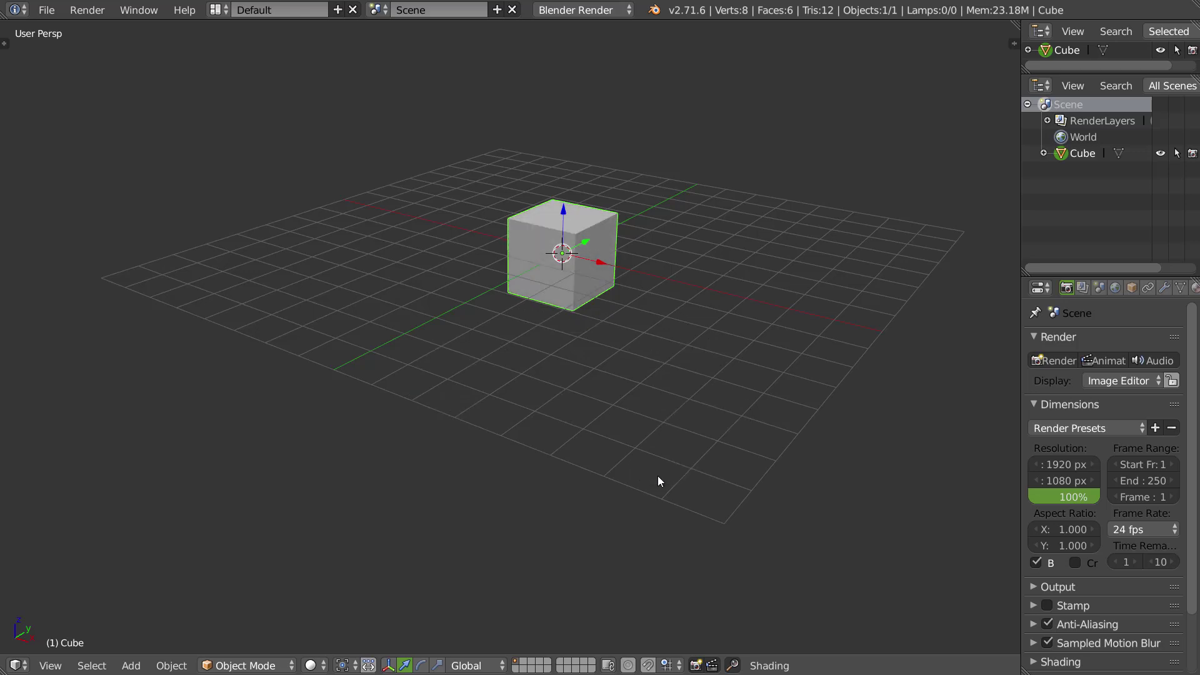
{"action": "middle_click_drag", "start_coordinate": [595, 380], "coordinate": [594, 336]}
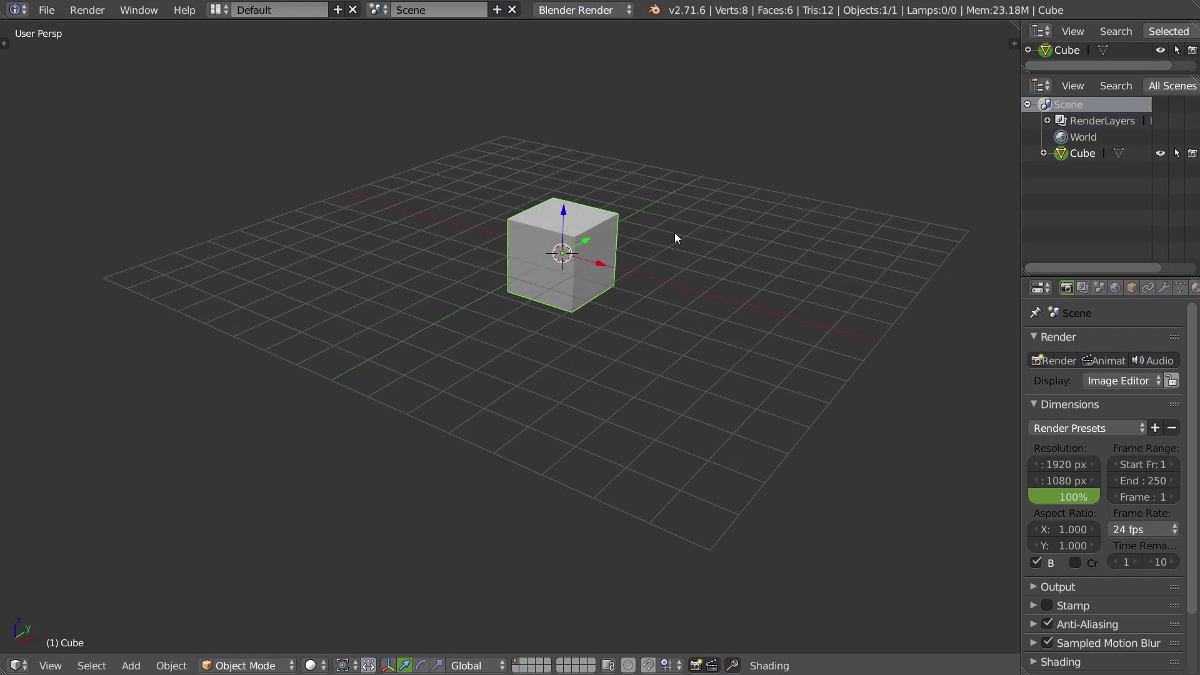
{"action": "key", "text": "Tab"}
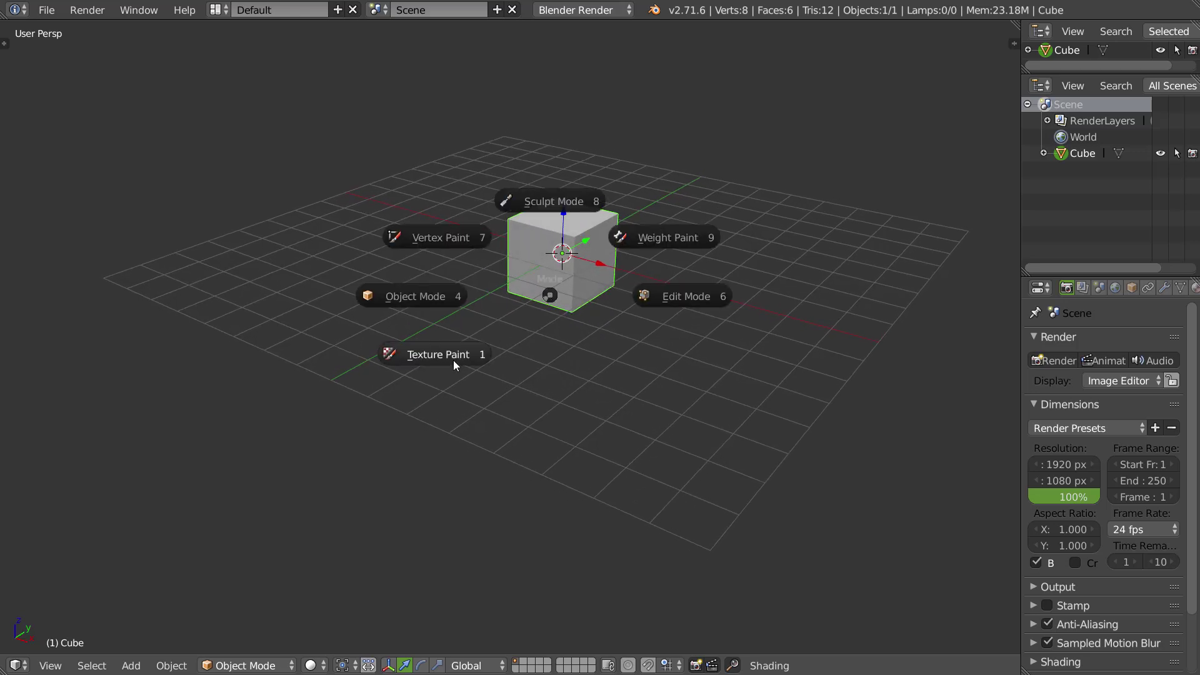
{"action": "key", "text": "Escape"}
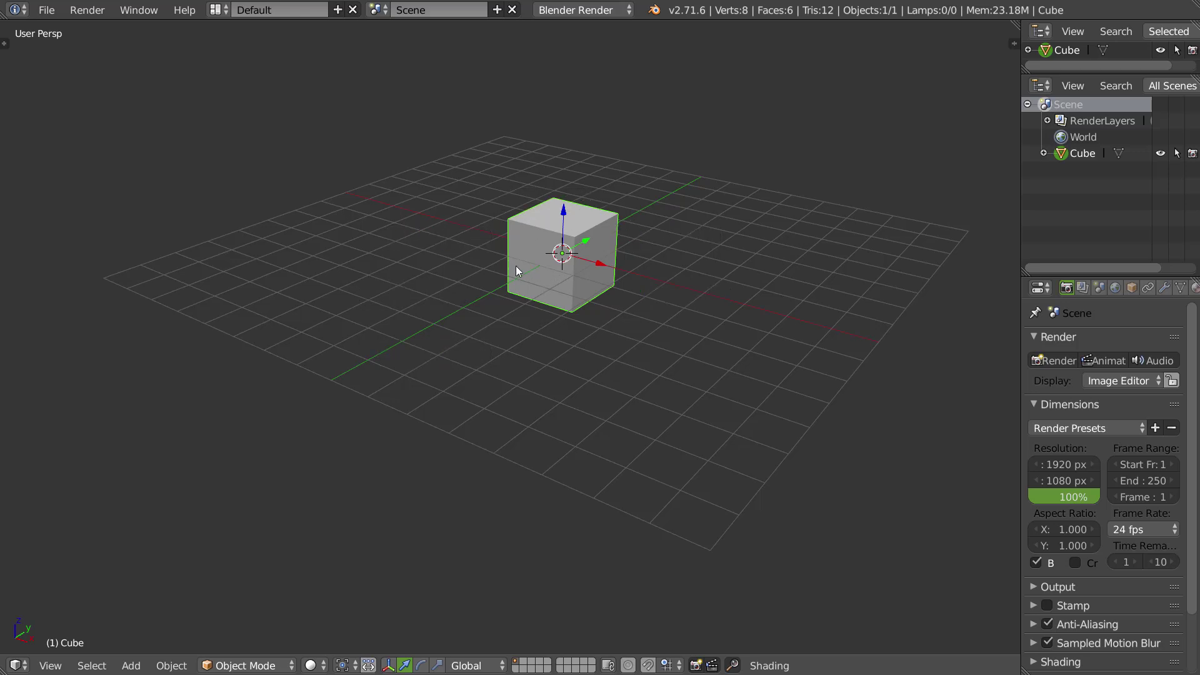
- View the cube from the top, bottom, right and left
{"action": "key", "text": "q"}
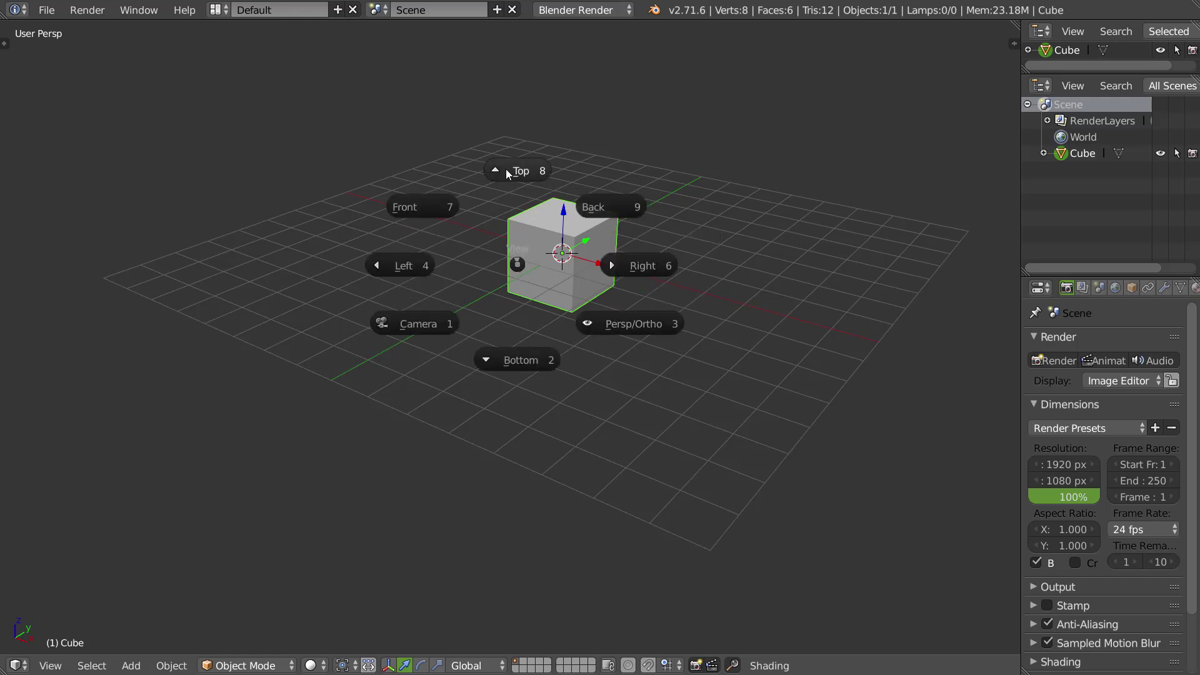
{"action": "left_click", "coordinate": [504, 168]}
{"action": "key", "text": "q"}
{"action": "left_click", "coordinate": [508, 286]}
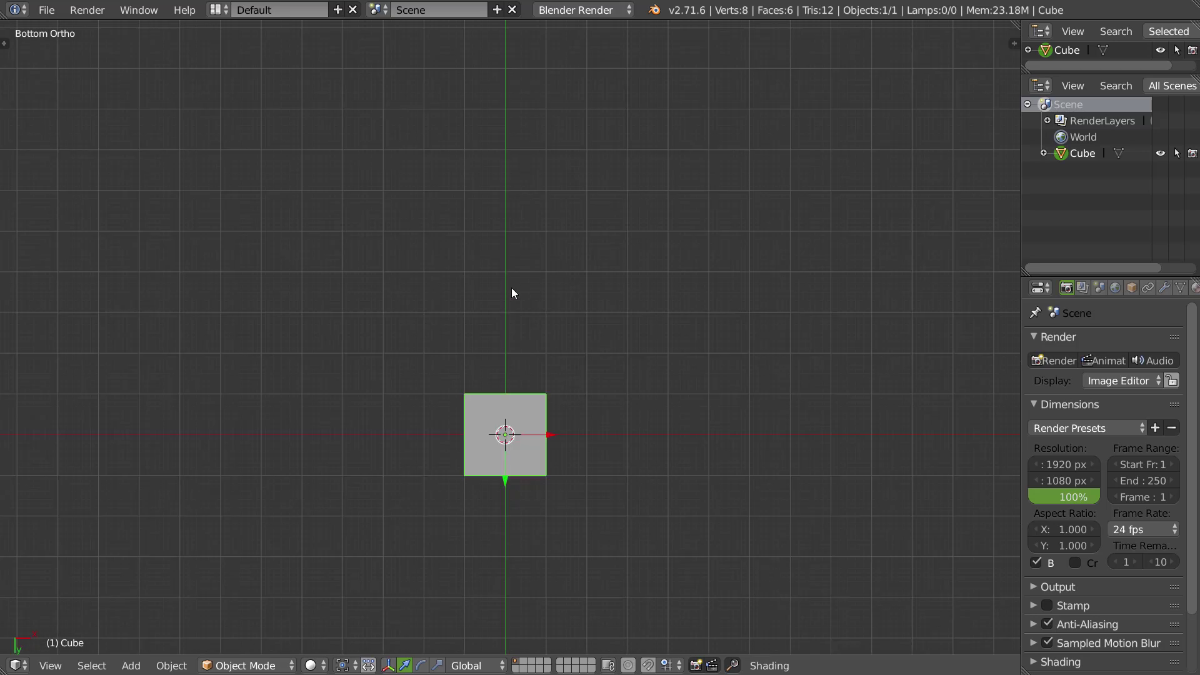
{"action": "key", "text": "q"}
{"action": "left_click", "coordinate": [650, 295]}
{"action": "key", "text": "q"}
{"action": "left_click", "coordinate": [452, 288]}
- View the cube from the front and back, and toggle between perspective and orthographic projection
{"action": "key", "text": "q"}
{"action": "left_click", "coordinate": [451, 231]}
{"action": "key", "text": "q"}
{"action": "left_click", "coordinate": [574, 249]}
{"action": "key", "text": "q"}
{"action": "left_click", "coordinate": [462, 369]}
{"action": "key", "text": "q"}
{"action": "key", "text": "q"}
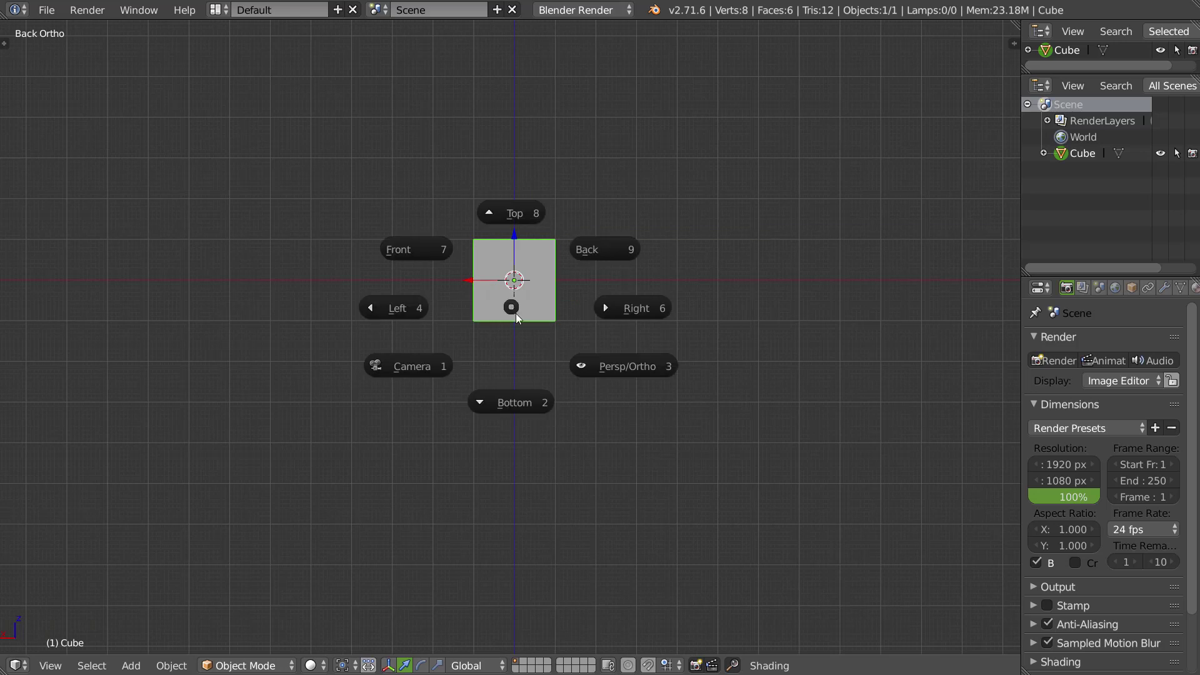
{"action": "left_click", "coordinate": [593, 369]}
{"action": "middle_click_drag", "start_coordinate": [565, 271], "coordinate": [610, 326]}
- Cycle the viewport through several preset views of the cube, including Front, and return to an angled perspective view
{"action": "key", "text": "q"}
{"action": "key", "text": "q"}
{"action": "key", "text": "q"}
{"action": "left_click", "coordinate": [554, 241]}
{"action": "key", "text": "q"}
{"action": "left_click", "coordinate": [537, 447]}
{"action": "key", "text": "q"}
{"action": "left_click", "coordinate": [454, 358]}
{"action": "key", "text": "q"}
{"action": "left_click", "coordinate": [509, 350]}
{"action": "key", "text": "q"}
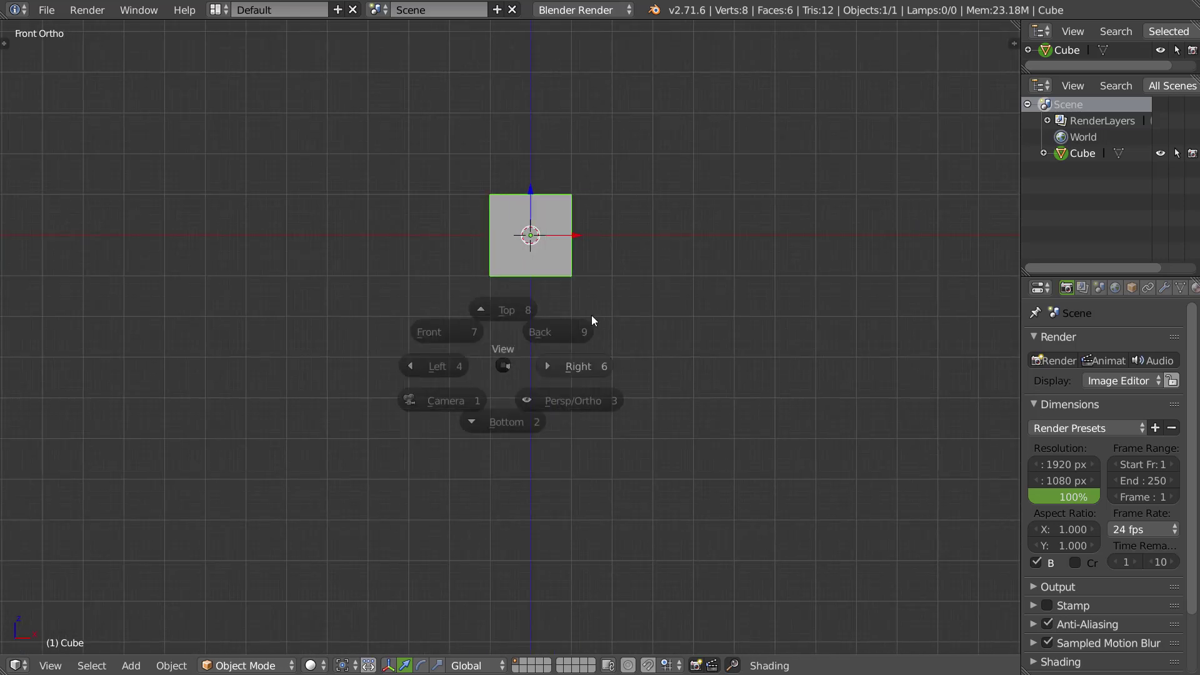
{"action": "key", "text": "q"}
{"action": "key", "text": "q"}
{"action": "key", "text": "q"}
{"action": "left_click", "coordinate": [594, 334]}
{"action": "middle_click_drag", "start_coordinate": [559, 328], "coordinate": [536, 331]}
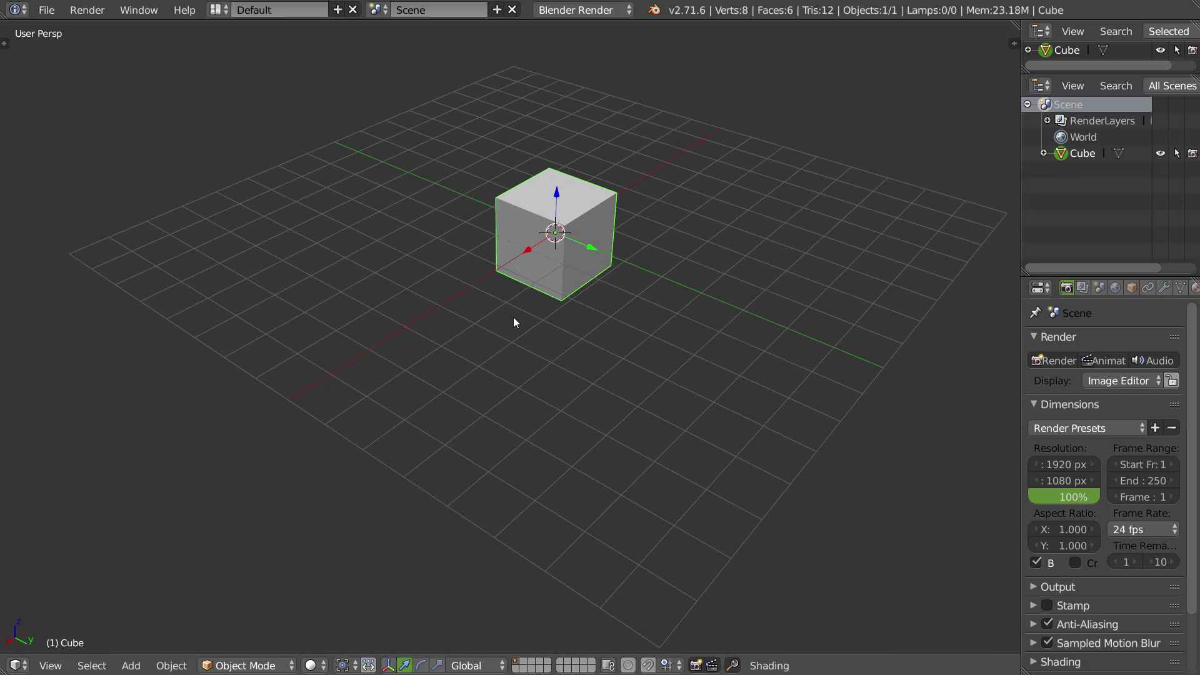
- View the cube from the front, the right side and the top
{"action": "key", "text": "KP_1"}
{"action": "key", "text": "KP_3"}
{"action": "key", "text": "KP_7"}
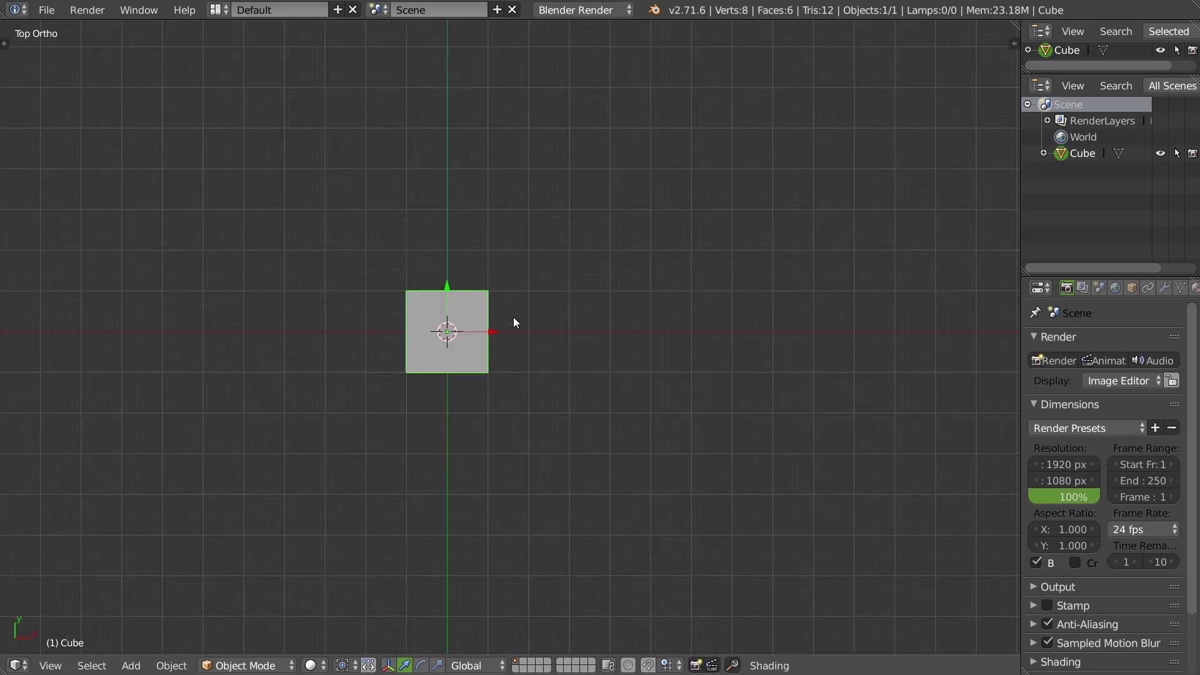
- View the cube from several preset directions, including from below, and return to an angled perspective view
{"action": "middle_click_drag", "start_coordinate": [513, 322], "coordinate": [513, 280]}
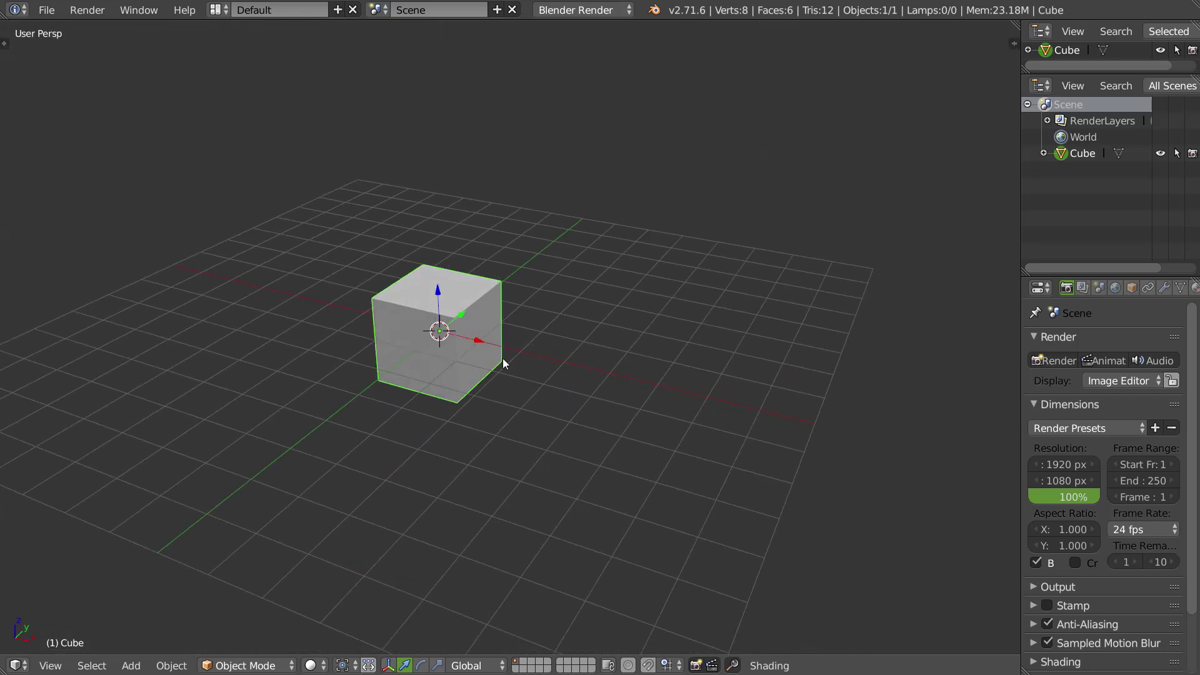
{"action": "key", "text": "KP_5"}
{"action": "key", "text": "ctrl+KP_7"}
{"action": "middle_click_drag", "start_coordinate": [565, 296], "coordinate": [579, 223]}
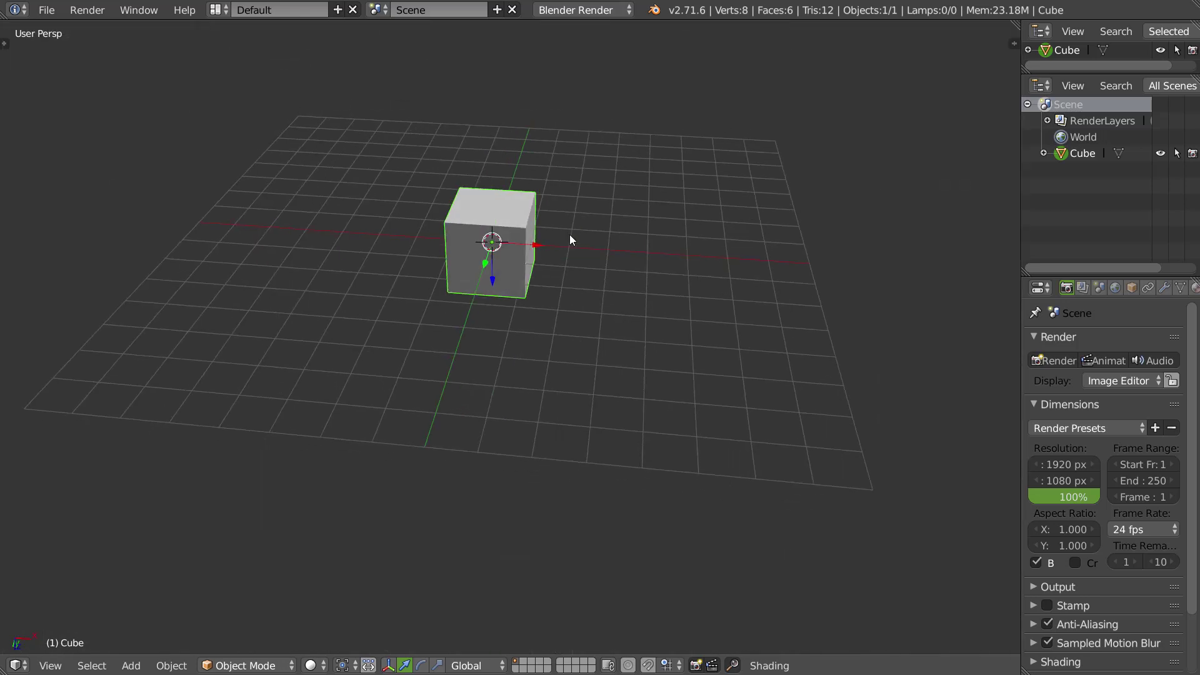
{"action": "key", "text": "q"}
{"action": "left_click", "coordinate": [650, 324]}
{"action": "key", "text": "q"}
{"action": "left_click", "coordinate": [696, 363]}
{"action": "middle_click_drag", "start_coordinate": [508, 360], "coordinate": [492, 300]}
- Put the cube in Edit Mode and switch the mesh select mode between face and edge
{"action": "key", "text": "Tab"}
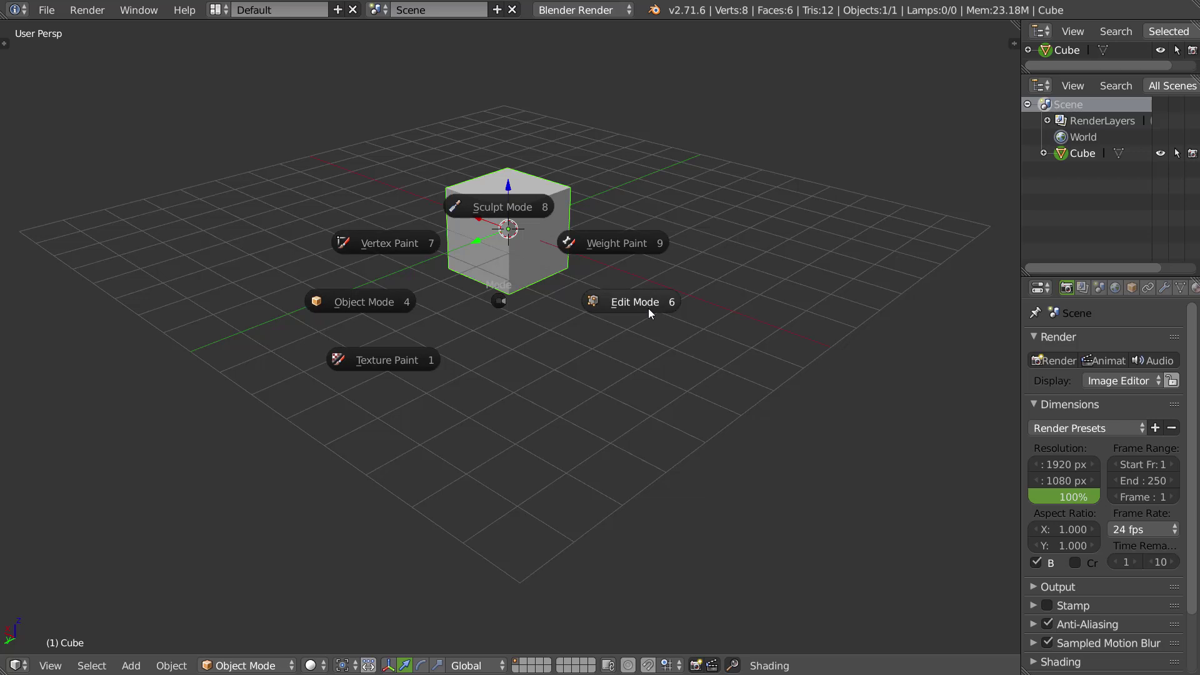
{"action": "left_click", "coordinate": [526, 305]}
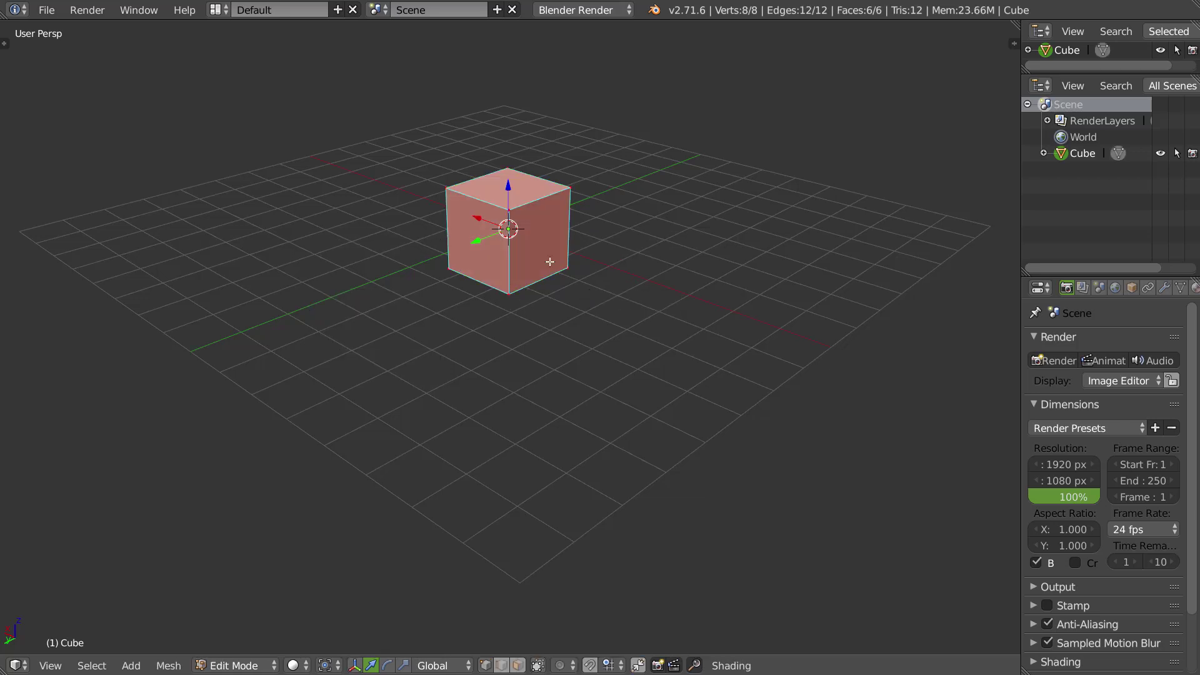
{"action": "key", "text": "ctrl+Tab"}
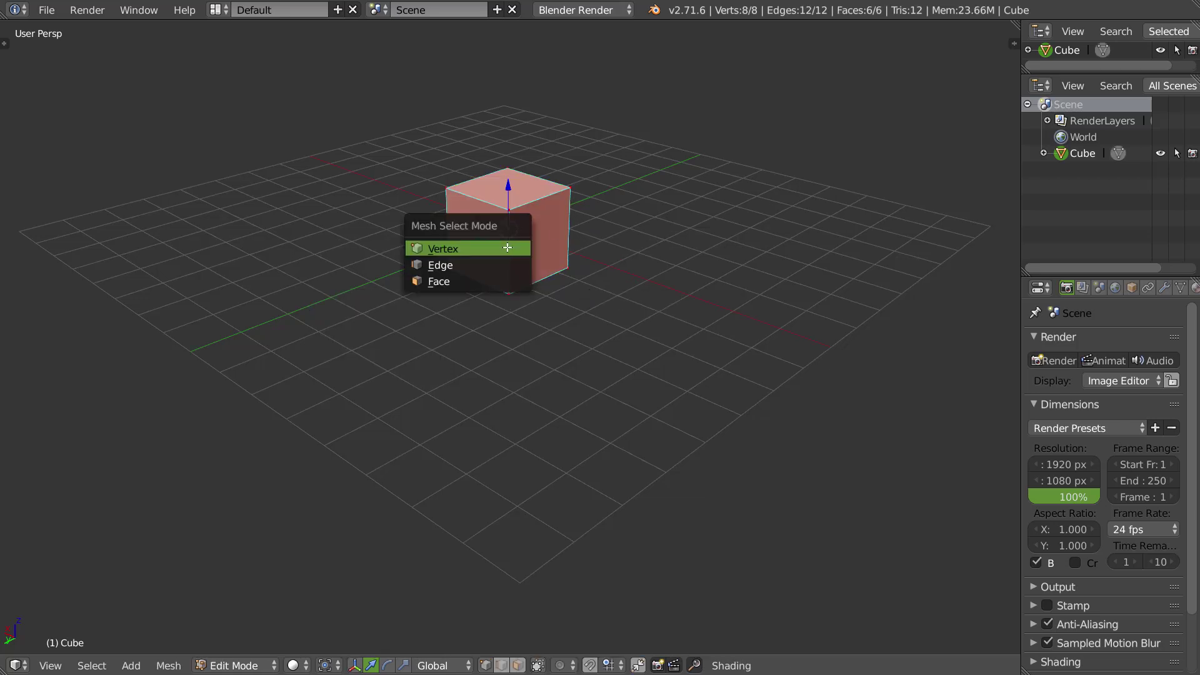
{"action": "left_click", "coordinate": [439, 282]}
{"action": "key", "text": "ctrl+Tab"}
{"action": "left_click", "coordinate": [436, 267]}
{"action": "key", "text": "ctrl+Tab"}
{"action": "left_click", "coordinate": [436, 262]}
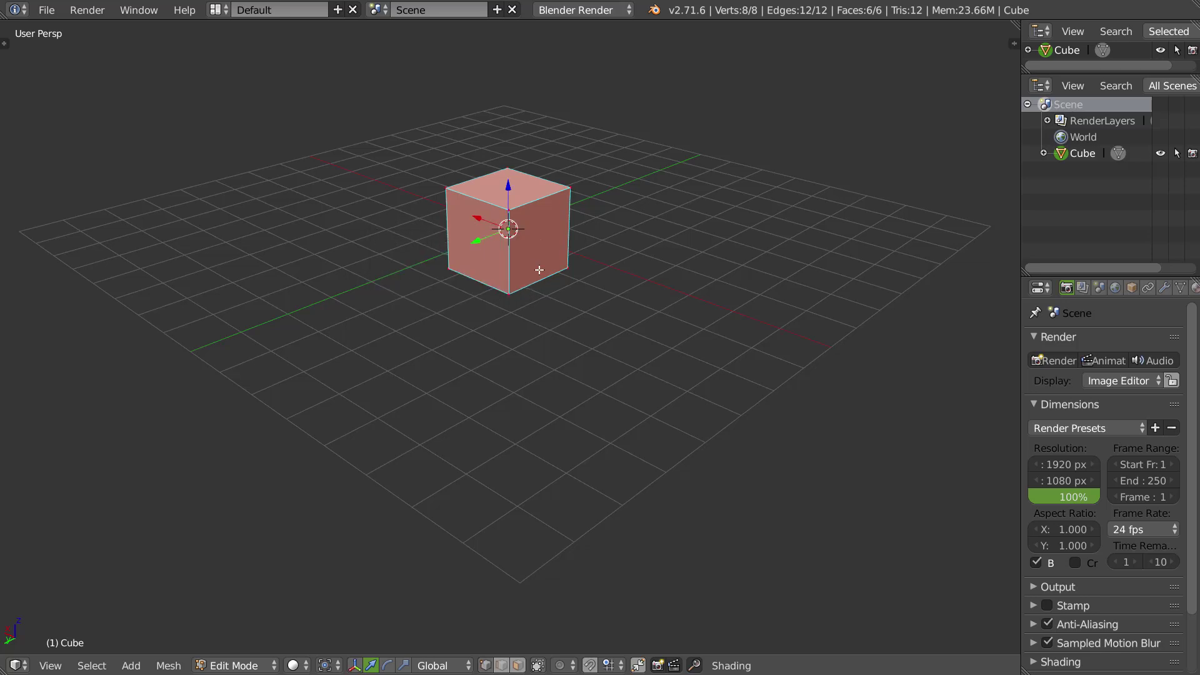
- Return the cube to Object Mode
{"action": "key", "text": "Tab"}
{"action": "left_click", "coordinate": [412, 272]}
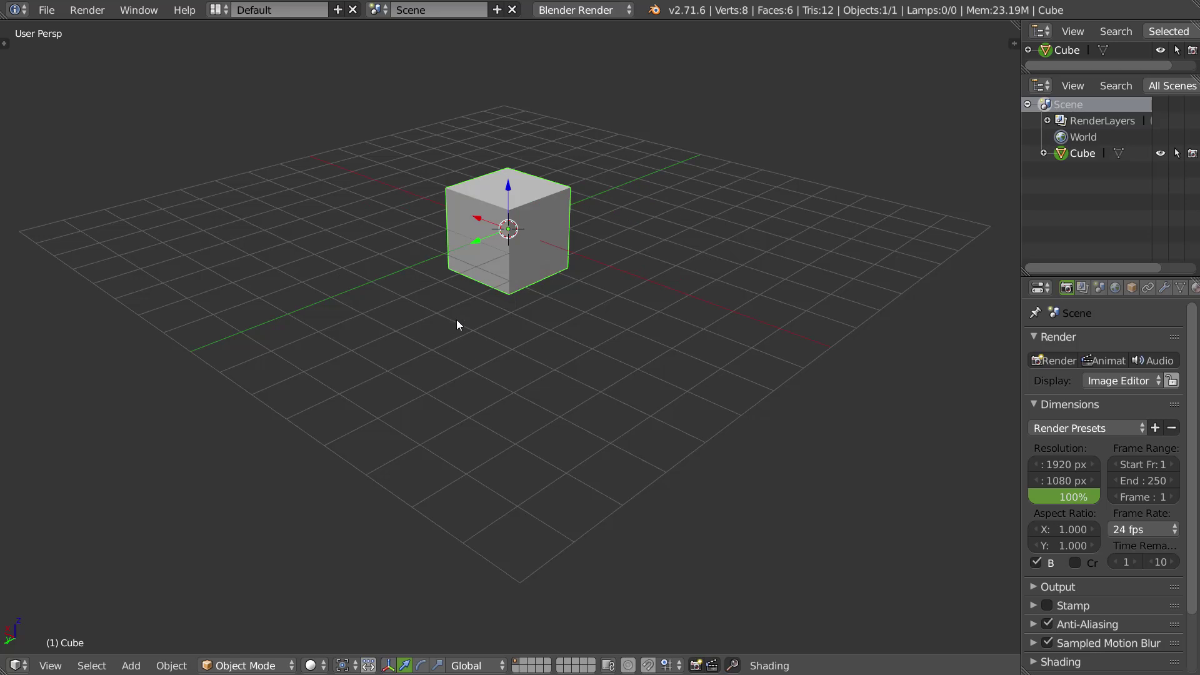
{"action": "middle_click_drag", "start_coordinate": [509, 280], "coordinate": [509, 289]}
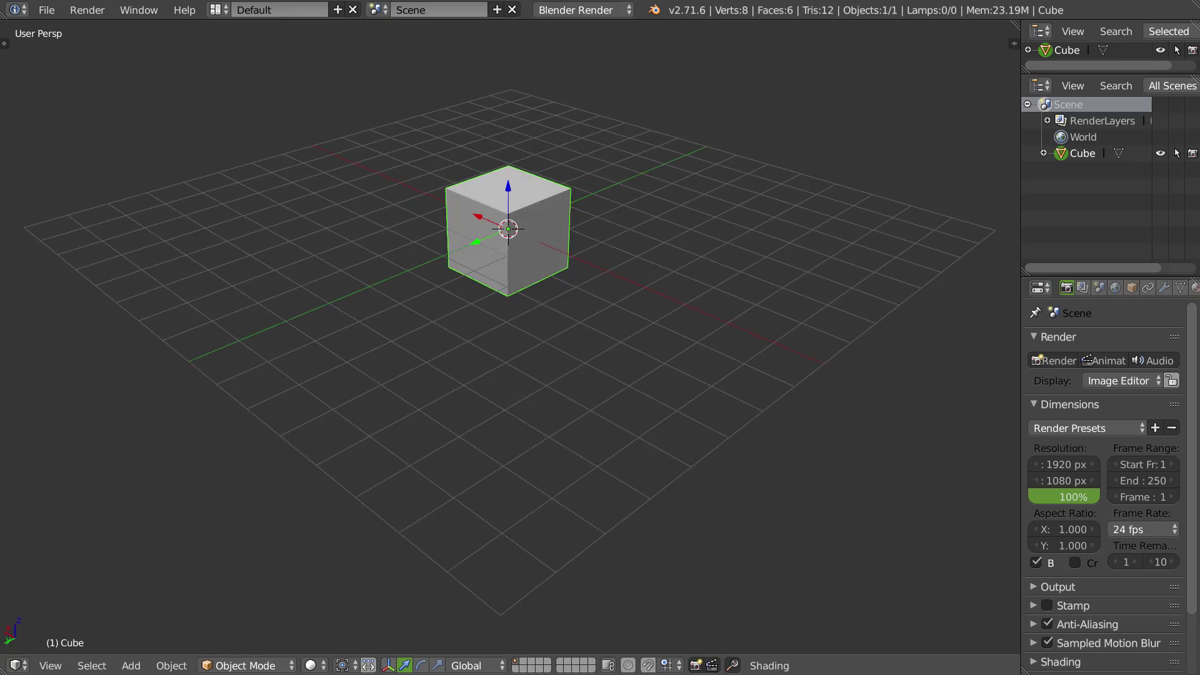
- Disable the Pie Menus Official add-on and enable Wazou_Pie_Menus in the user preferences
{"action": "key", "text": "ctrl+alt+u"}
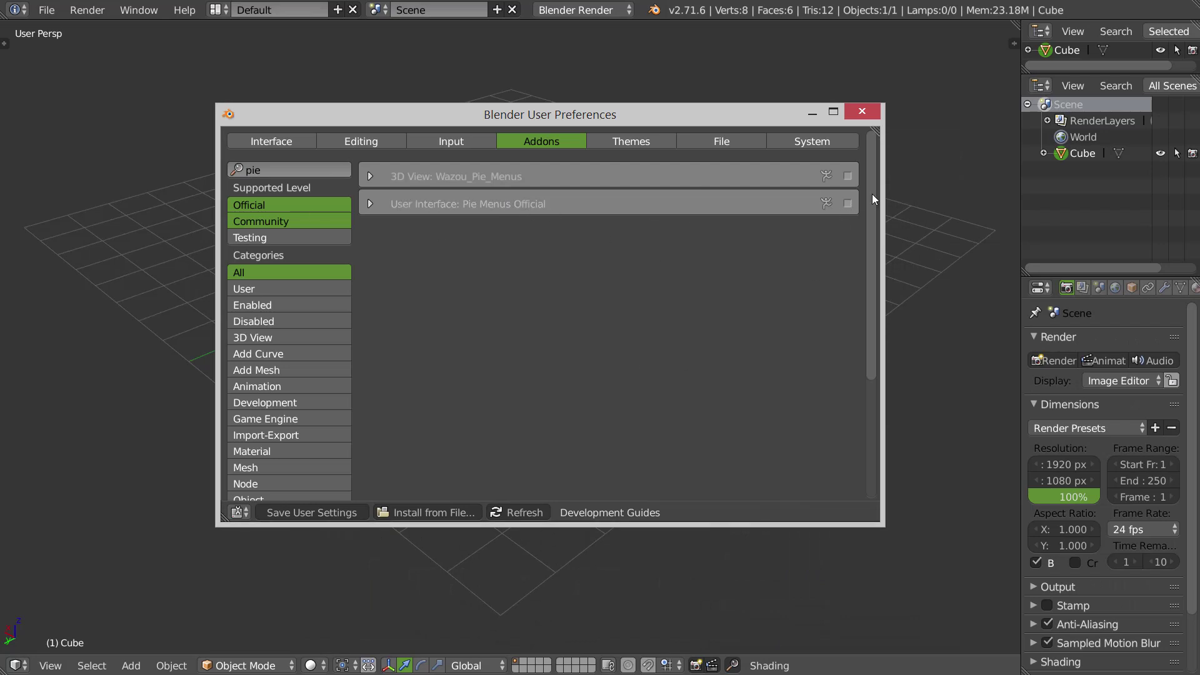
{"action": "left_click", "coordinate": [847, 176]}
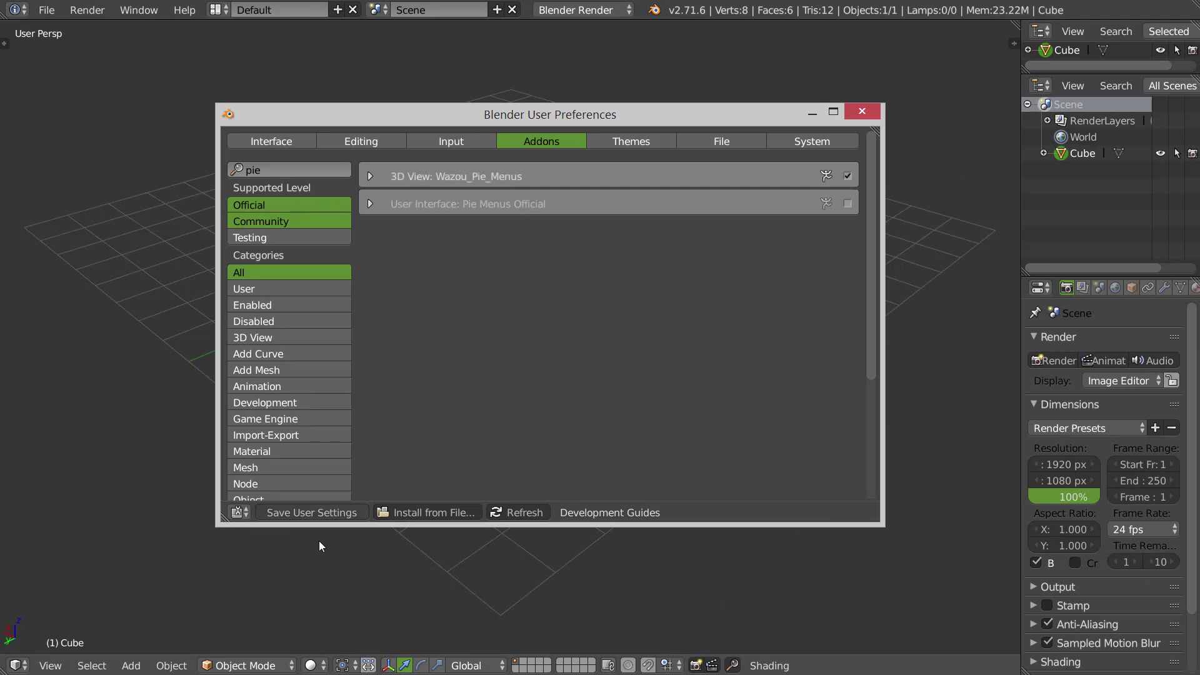
{"action": "left_click", "coordinate": [861, 112]}
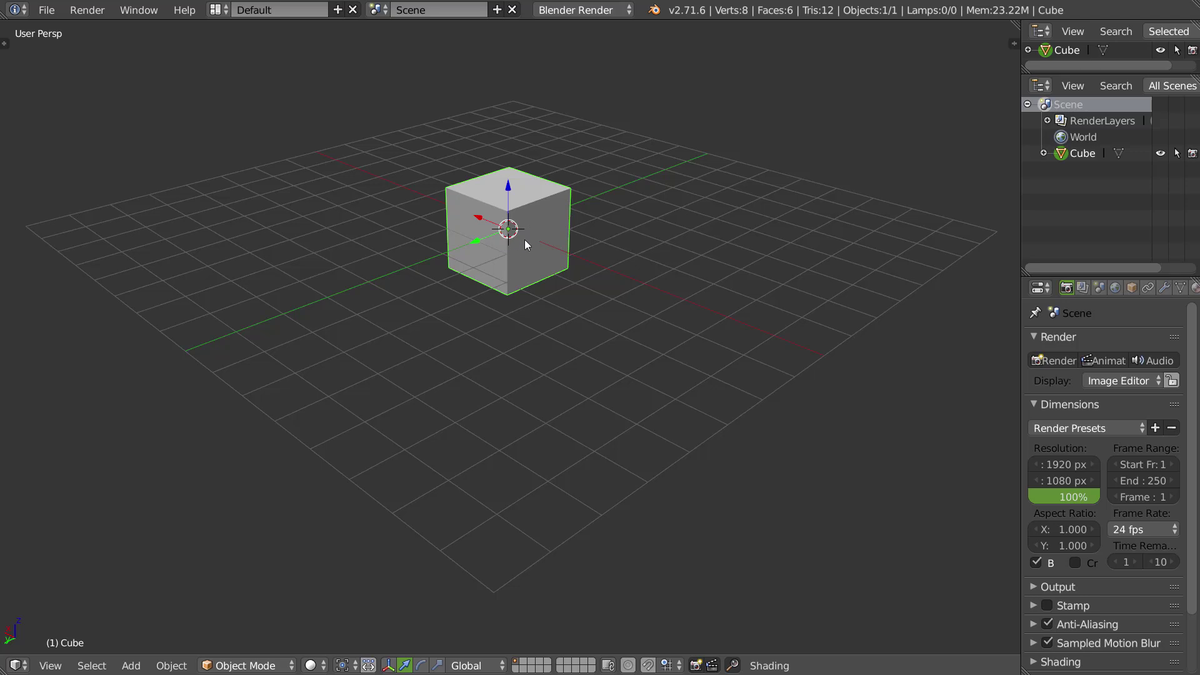
- Put the cube in Edit Mode with the Select Mode pie, and toggle to Object Mode and back with Edit/Object
{"action": "key", "text": "Tab"}
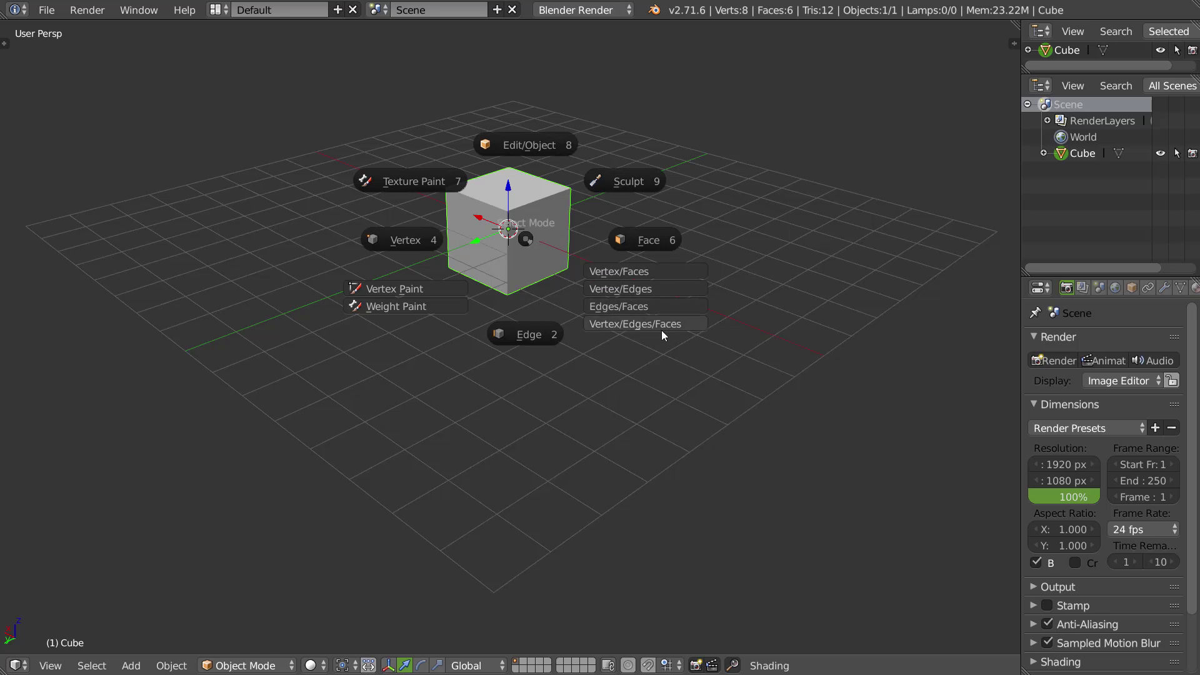
{"action": "left_click", "coordinate": [521, 267]}
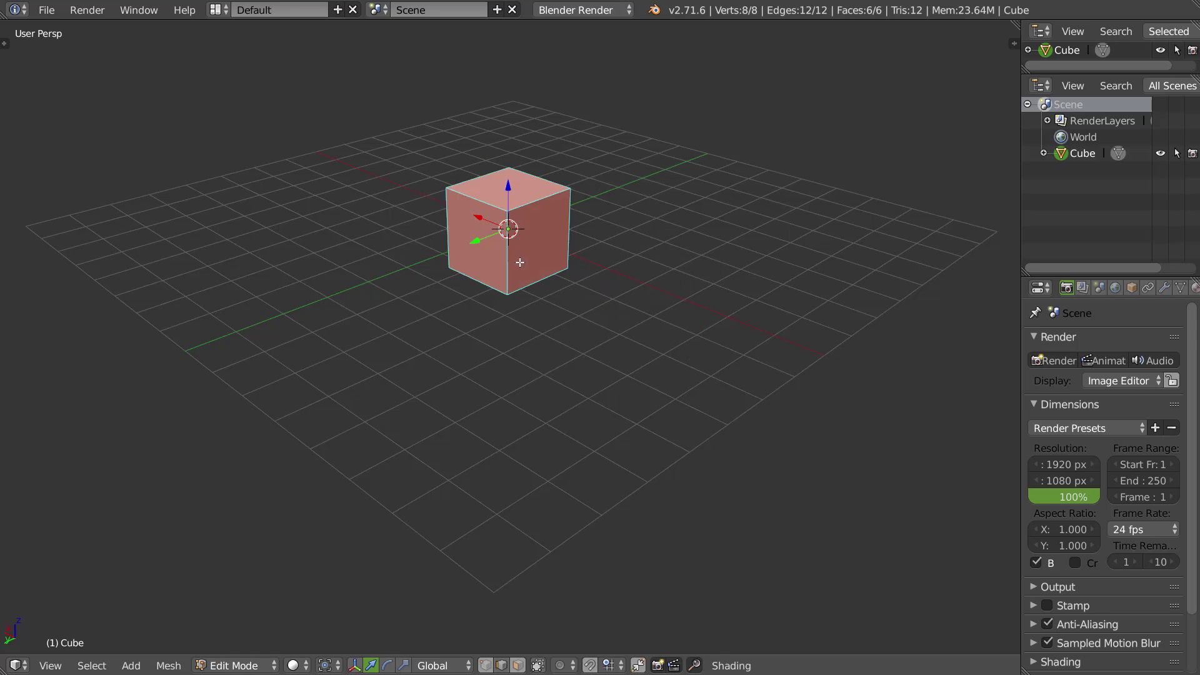
{"action": "key", "text": "Tab"}
{"action": "left_click", "coordinate": [506, 170]}
{"action": "key", "text": "Tab"}
{"action": "left_click", "coordinate": [504, 171]}
- Switch the mesh to Face and Edge selection, and return the cube to Object Mode with Edit/Object
{"action": "key", "text": "Tab"}
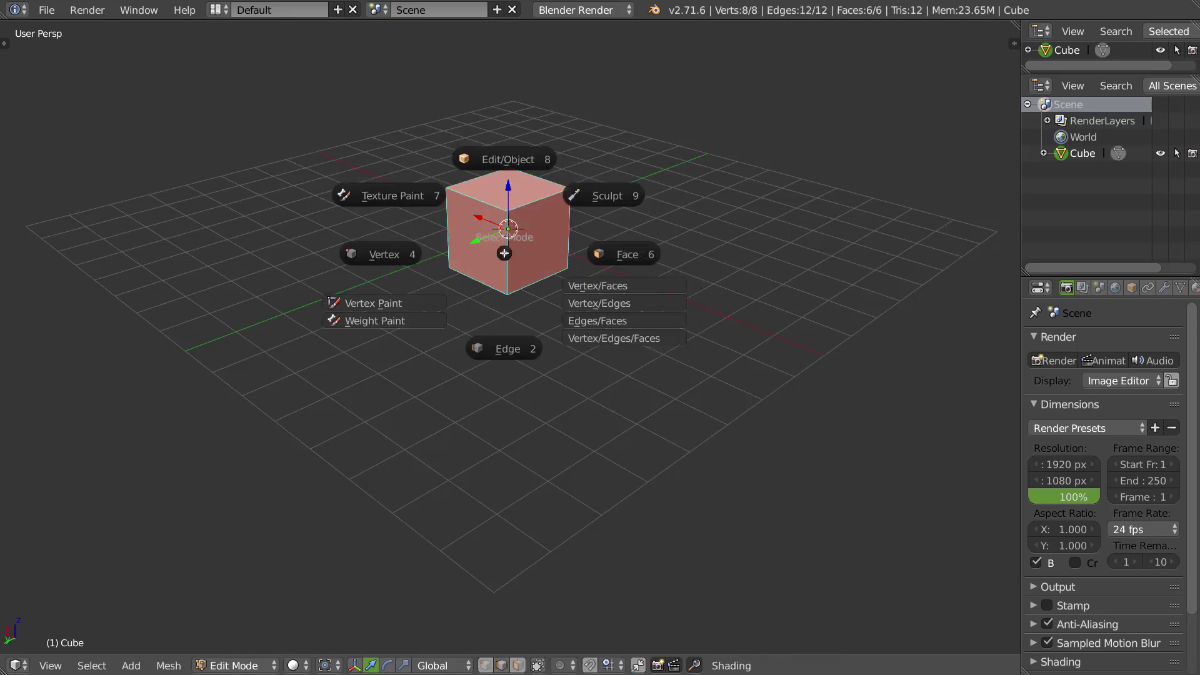
{"action": "left_click", "coordinate": [622, 257]}
{"action": "key", "text": "Tab"}
{"action": "left_click", "coordinate": [530, 332]}
{"action": "key", "text": "Tab"}
{"action": "key", "text": "Escape"}
{"action": "key", "text": "Tab"}
{"action": "left_click", "coordinate": [521, 164]}
{"action": "middle_click_drag", "start_coordinate": [521, 164], "coordinate": [516, 237]}
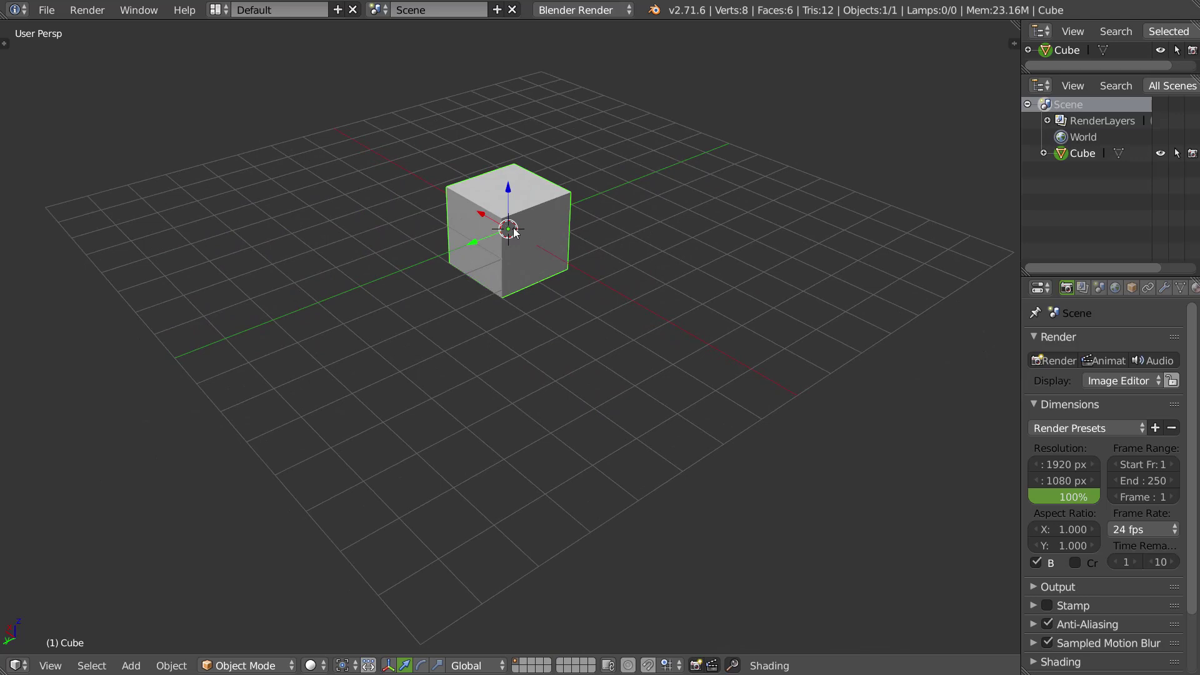
- Enter Edit Mode with Edit/Object, switch to Face selection, and go back to Object Mode
{"action": "key", "text": "Tab"}
{"action": "left_click", "coordinate": [516, 149]}
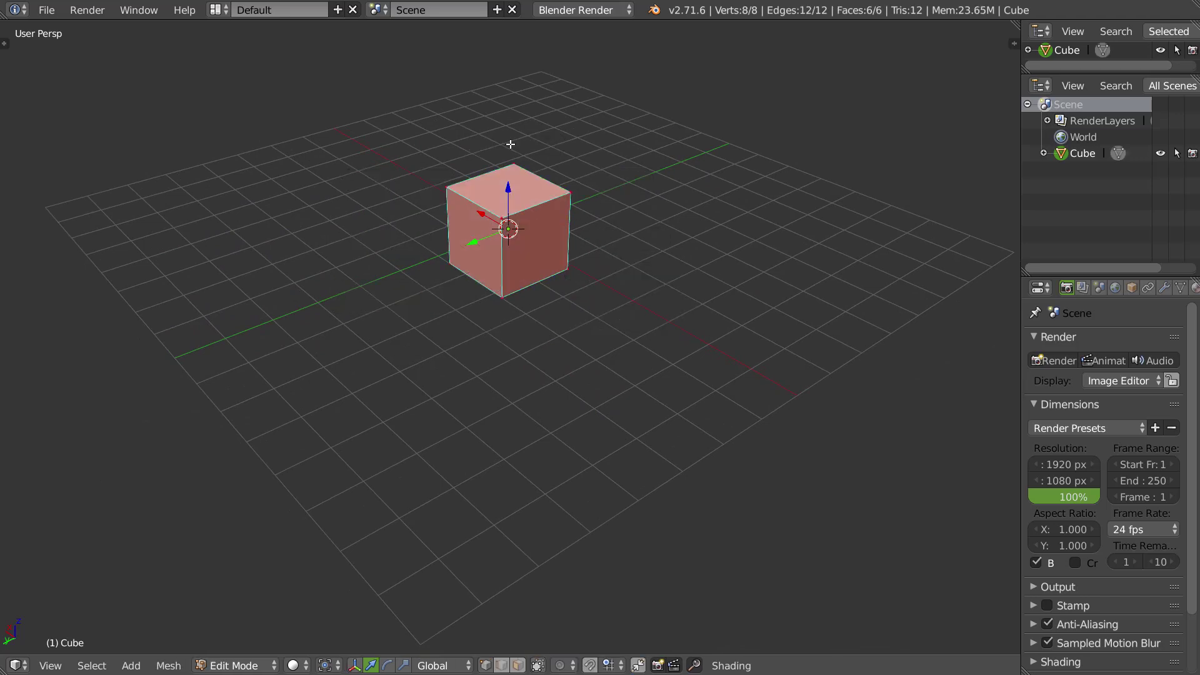
{"action": "key", "text": "Tab"}
{"action": "left_click", "coordinate": [627, 262]}
{"action": "key", "text": "Tab"}
{"action": "left_click", "coordinate": [564, 191]}
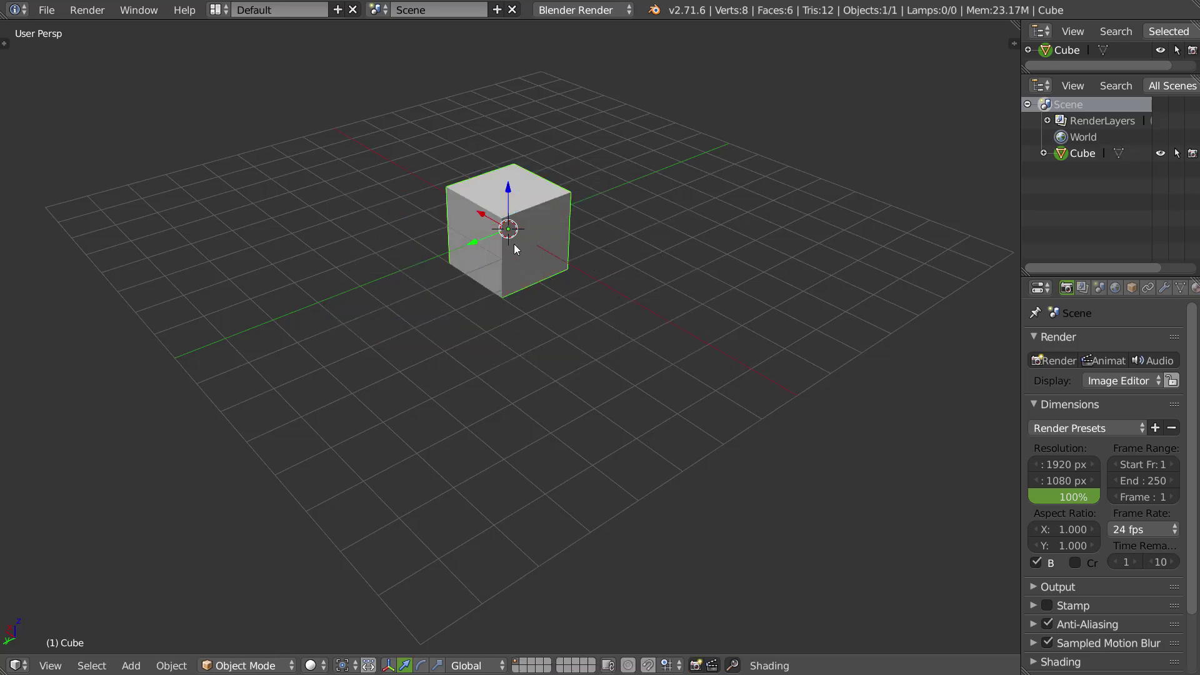
- Enter Edit Mode directly in Face selection, change to Edge selection, and return to Object Mode
{"action": "key", "text": "Tab"}
{"action": "left_click", "coordinate": [627, 246]}
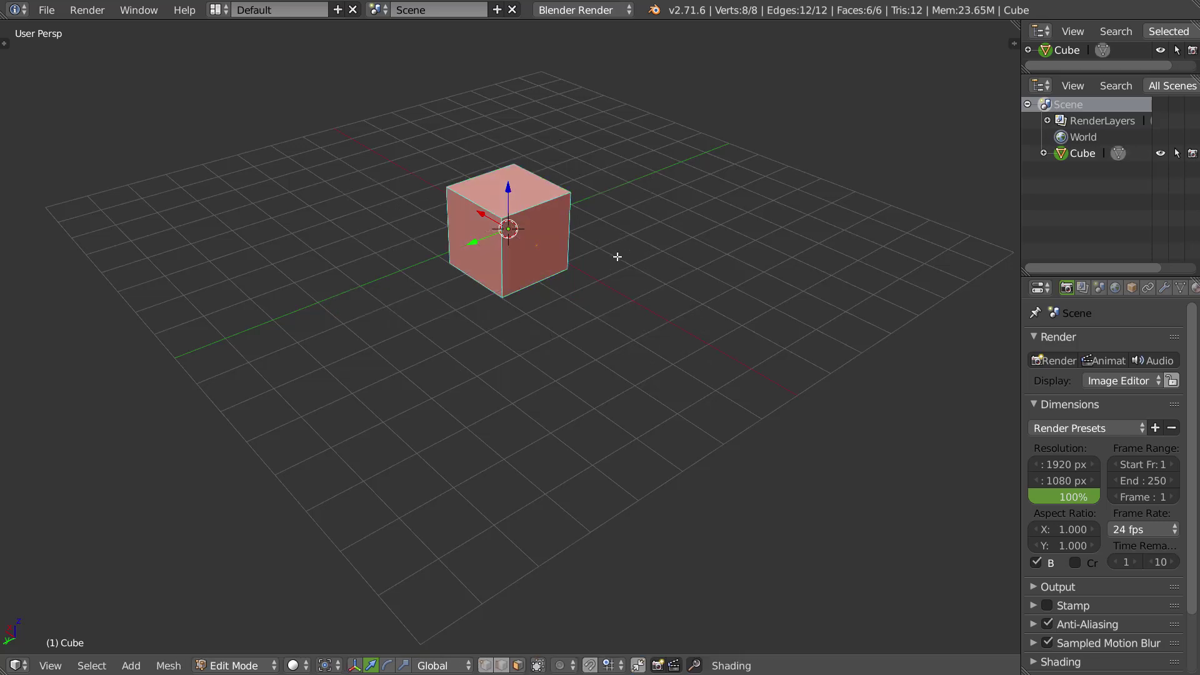
{"action": "key", "text": "Tab"}
{"action": "left_click", "coordinate": [553, 348]}
{"action": "key", "text": "Tab"}
{"action": "left_click", "coordinate": [563, 176]}
{"action": "middle_click_drag", "start_coordinate": [488, 193], "coordinate": [556, 225]}
- Pick an upper edge of the cube in Edge selection, and try the Vertex and Face selection modes
{"action": "key", "text": "Tab"}
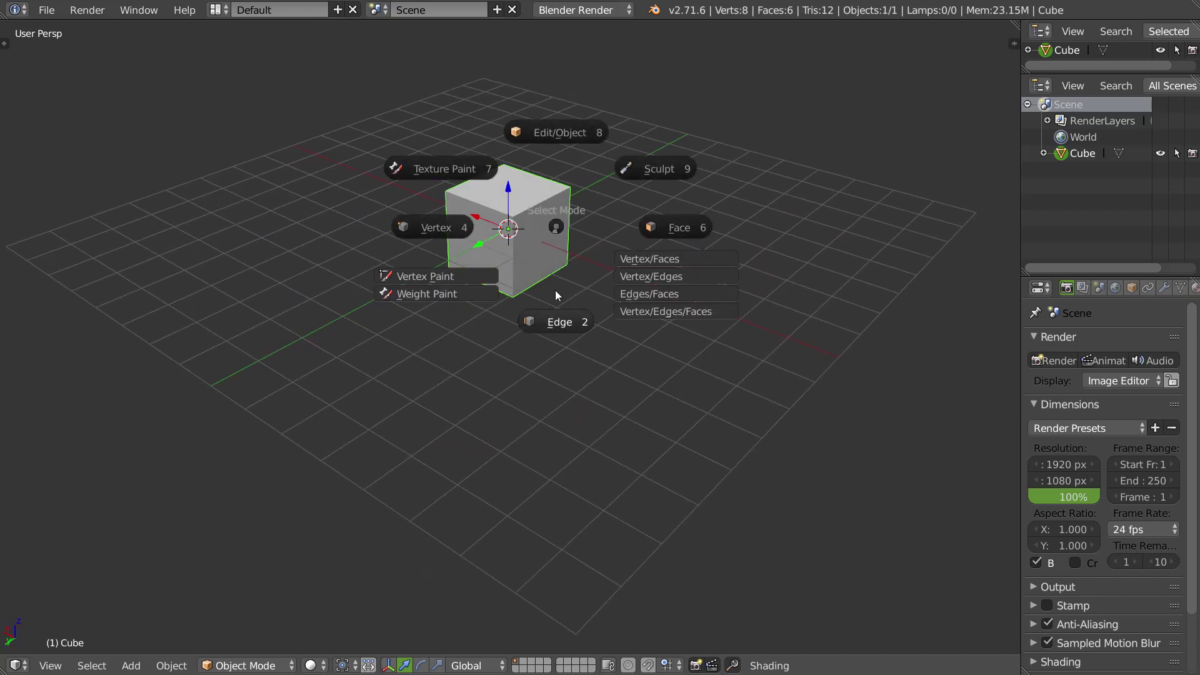
{"action": "left_click", "coordinate": [549, 252]}
{"action": "right_click", "coordinate": [539, 195]}
{"action": "key", "text": "Tab"}
{"action": "left_click", "coordinate": [446, 264]}
{"action": "key", "text": "Tab"}
{"action": "left_click", "coordinate": [544, 212]}
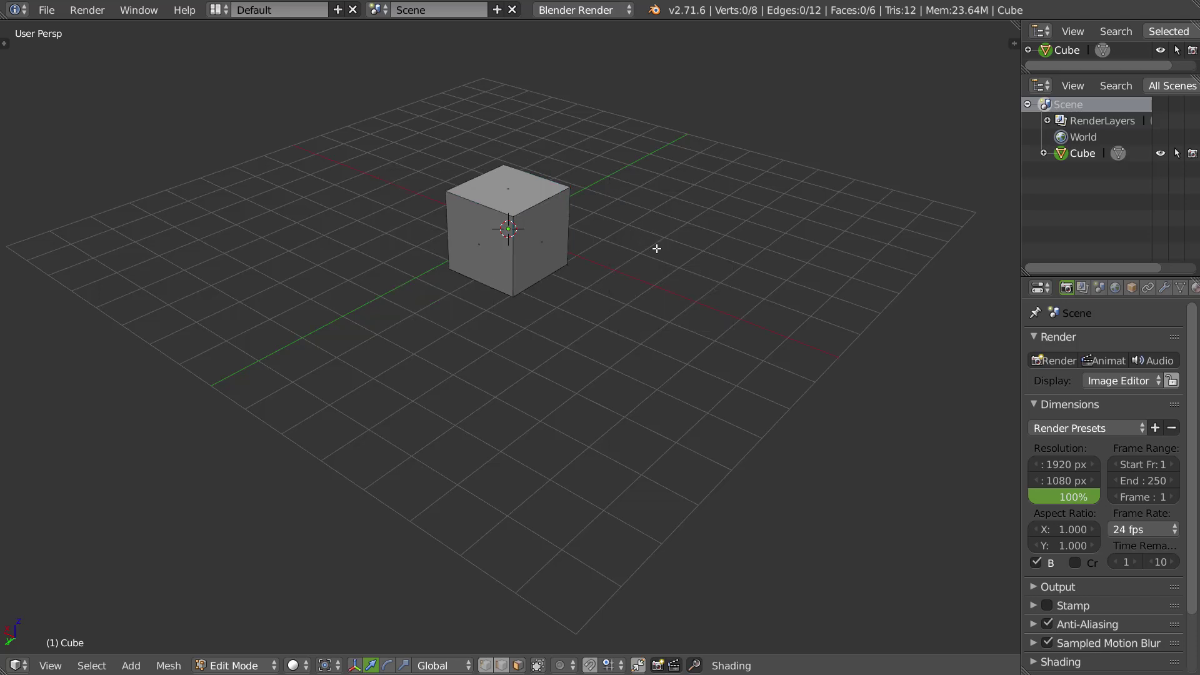
- Apply the combined Vertex/Faces selection mode to the cube, and toggle Edit/Object until it is in Object Mode
{"action": "key", "text": "Tab"}
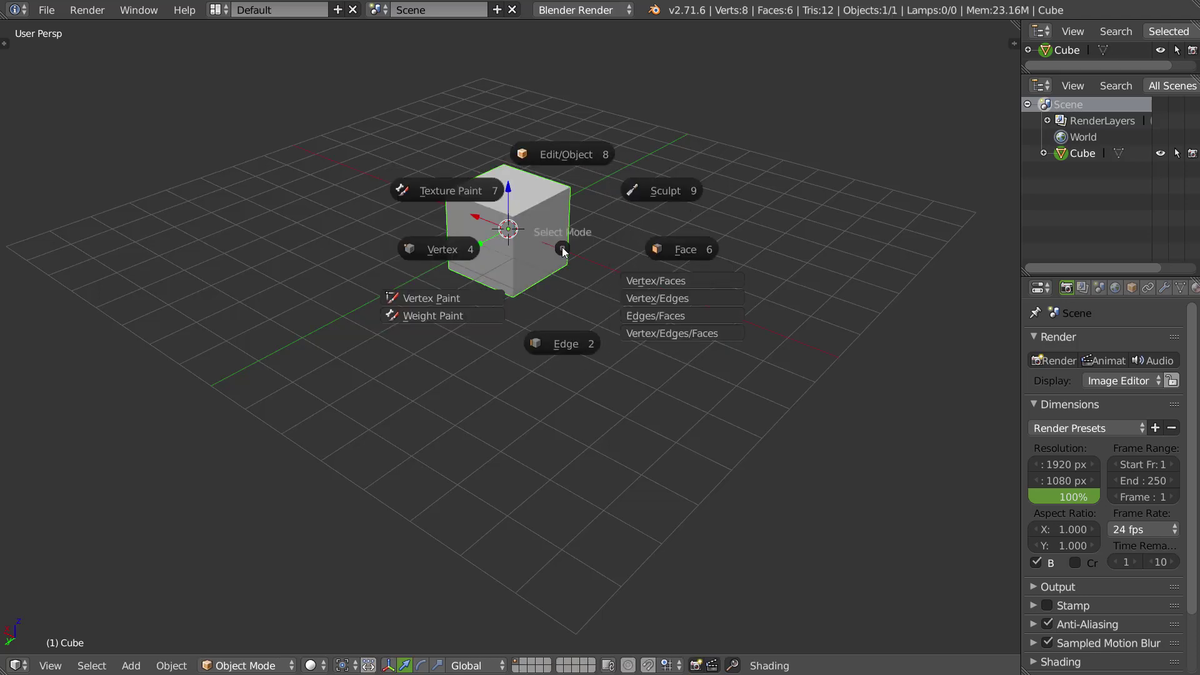
{"action": "left_click", "coordinate": [651, 280]}
{"action": "key", "text": "Tab"}
{"action": "left_click", "coordinate": [521, 211]}
{"action": "key", "text": "Tab"}
{"action": "left_click", "coordinate": [578, 107]}
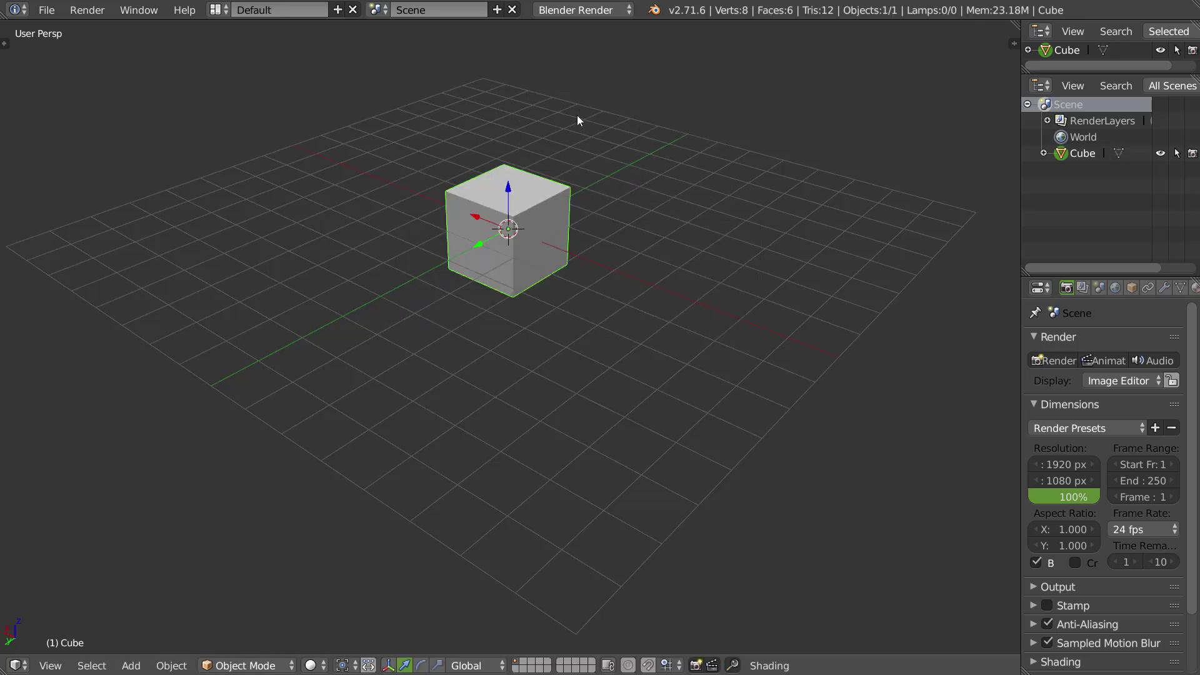
- Select different elements of the cube in Edit Mode, ending with one side face, and return to Object Mode
{"action": "key", "text": "Tab"}
{"action": "left_click", "coordinate": [674, 241]}
{"action": "right_click", "coordinate": [566, 193]}
{"action": "right_click", "coordinate": [507, 220]}
{"action": "right_click", "coordinate": [545, 260]}
{"action": "key", "text": "Tab"}
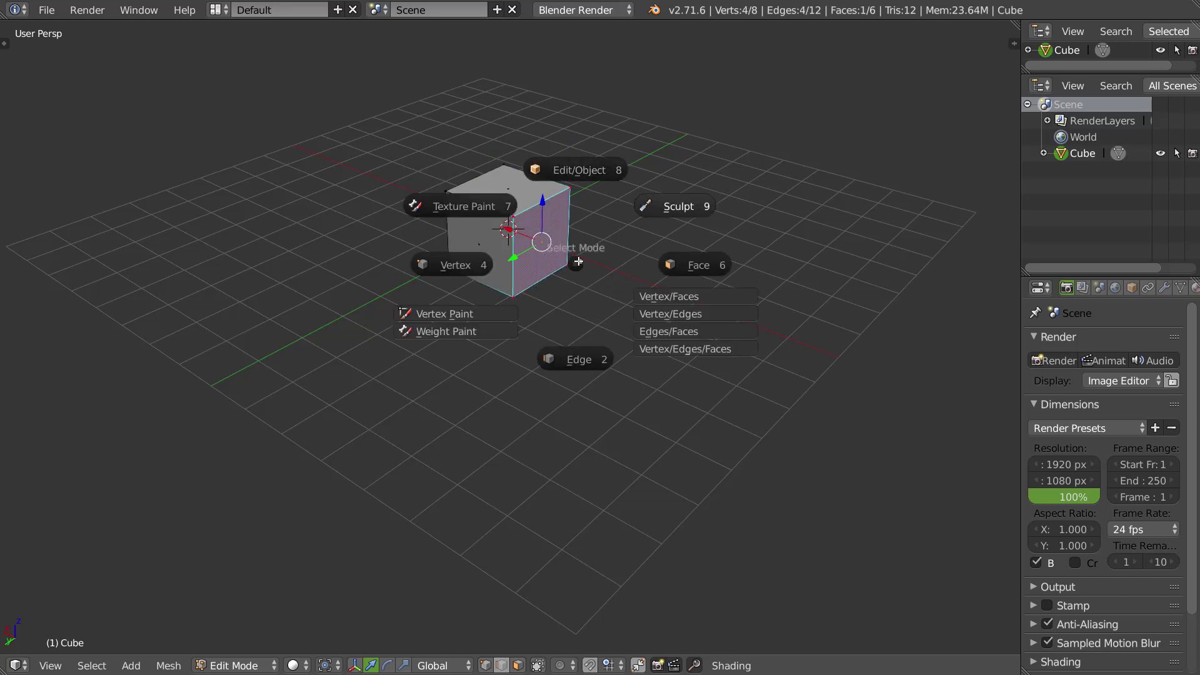
{"action": "key", "text": "7"}
{"action": "key", "text": "Tab"}
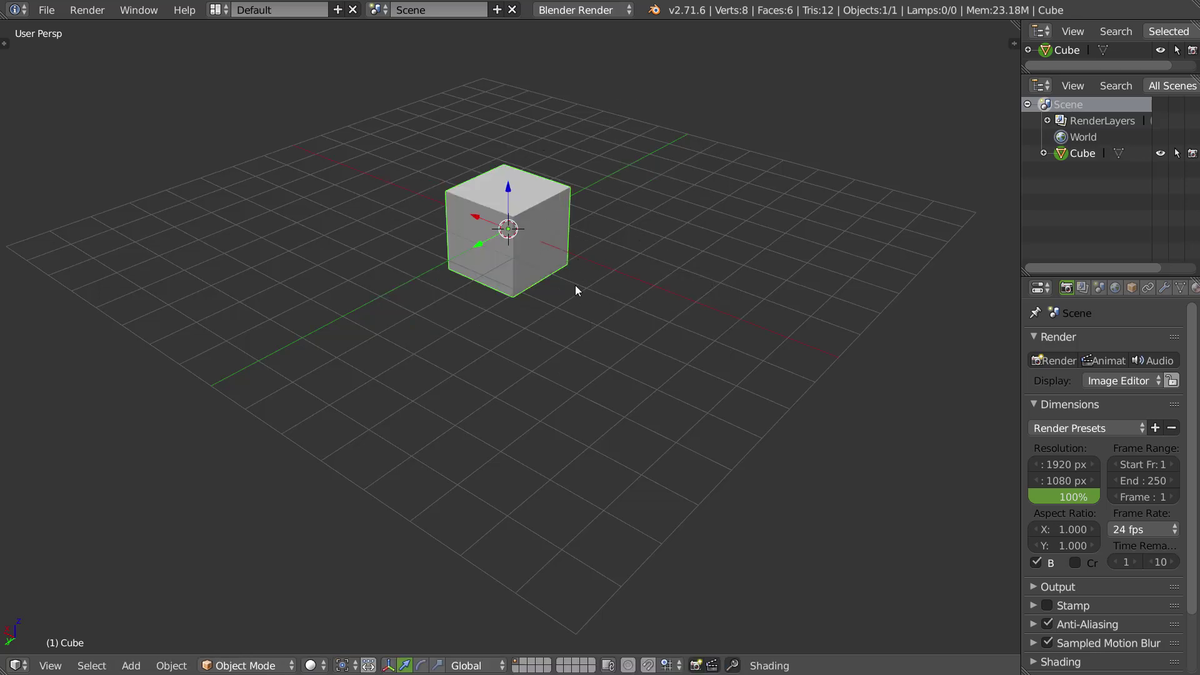
- Switch the cube from Edit Mode to Sculpt mode, and leave sculpting with Edit/Object
{"action": "key", "text": "Tab"}
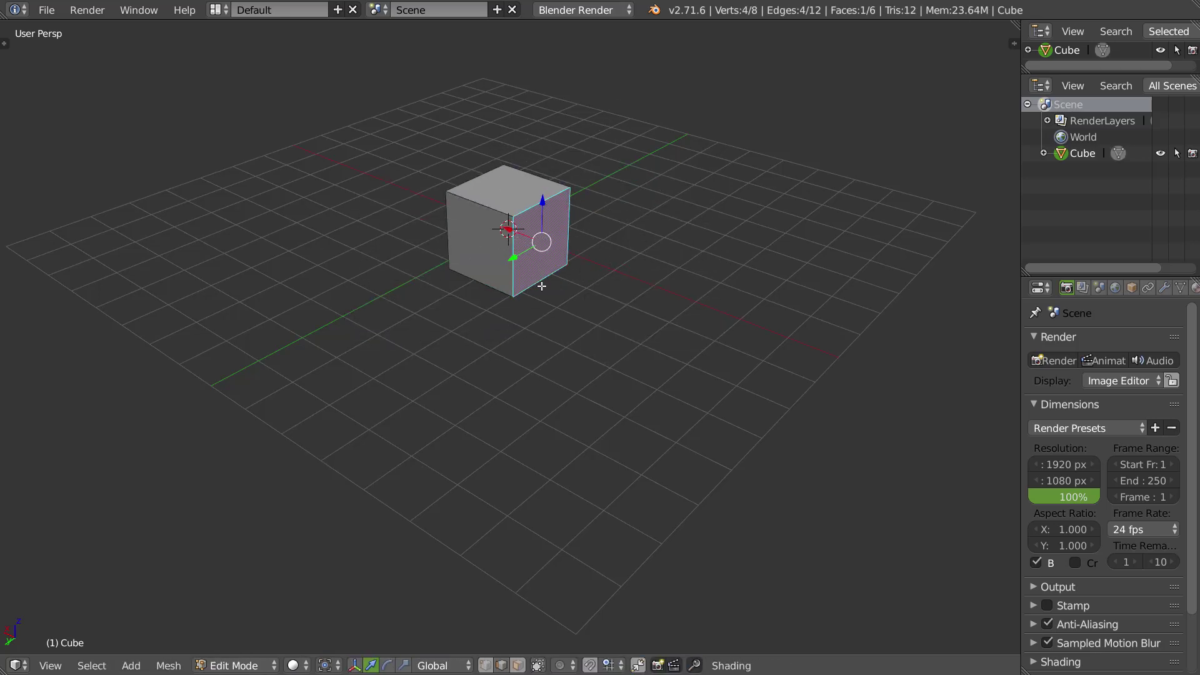
{"action": "key", "text": "Tab"}
{"action": "key", "text": "Tab"}
{"action": "left_click", "coordinate": [628, 220]}
{"action": "key", "text": "Tab"}
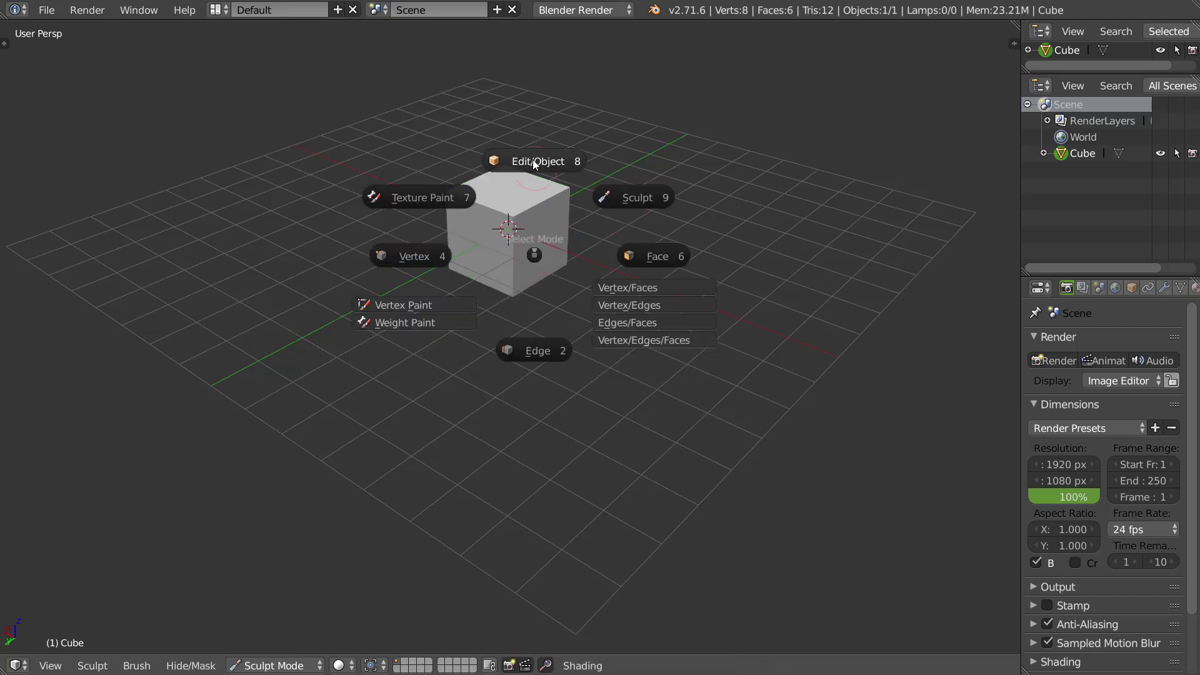
{"action": "left_click", "coordinate": [535, 179]}
- Enter Edit Mode in Edge selection, select the cube's top face, and return to Object Mode
{"action": "key", "text": "Tab"}
{"action": "left_click", "coordinate": [523, 253]}
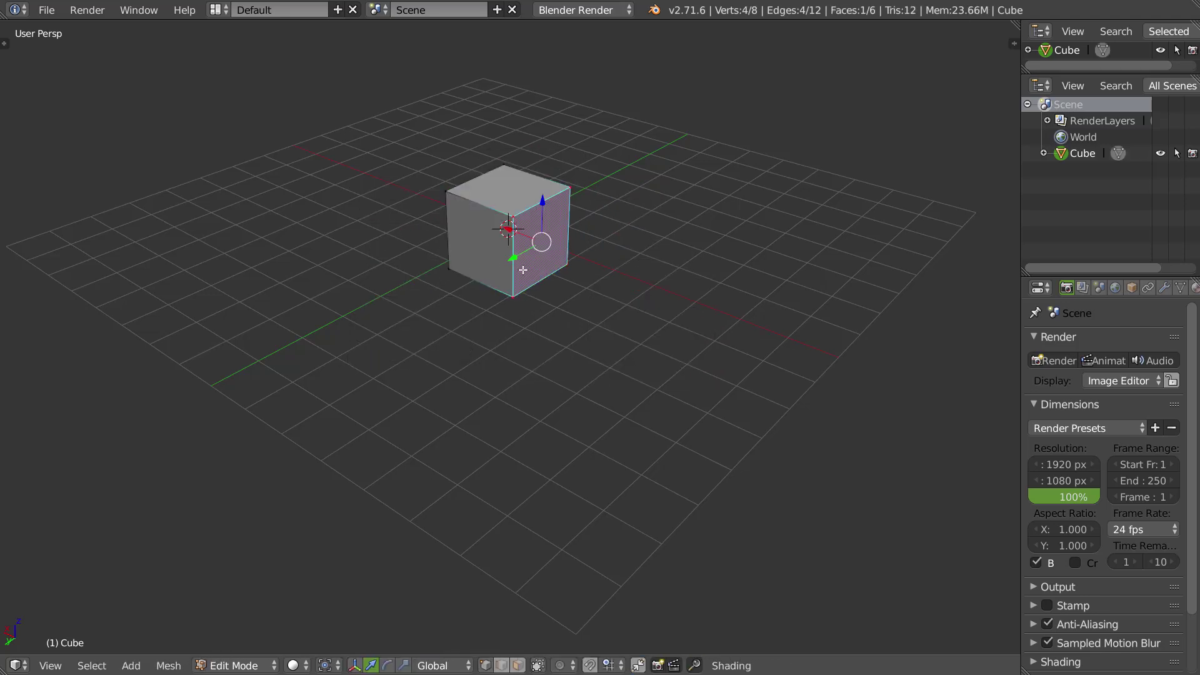
{"action": "key", "text": "Tab"}
{"action": "left_click", "coordinate": [524, 267]}
{"action": "right_click", "coordinate": [495, 183]}
{"action": "key", "text": "Tab"}
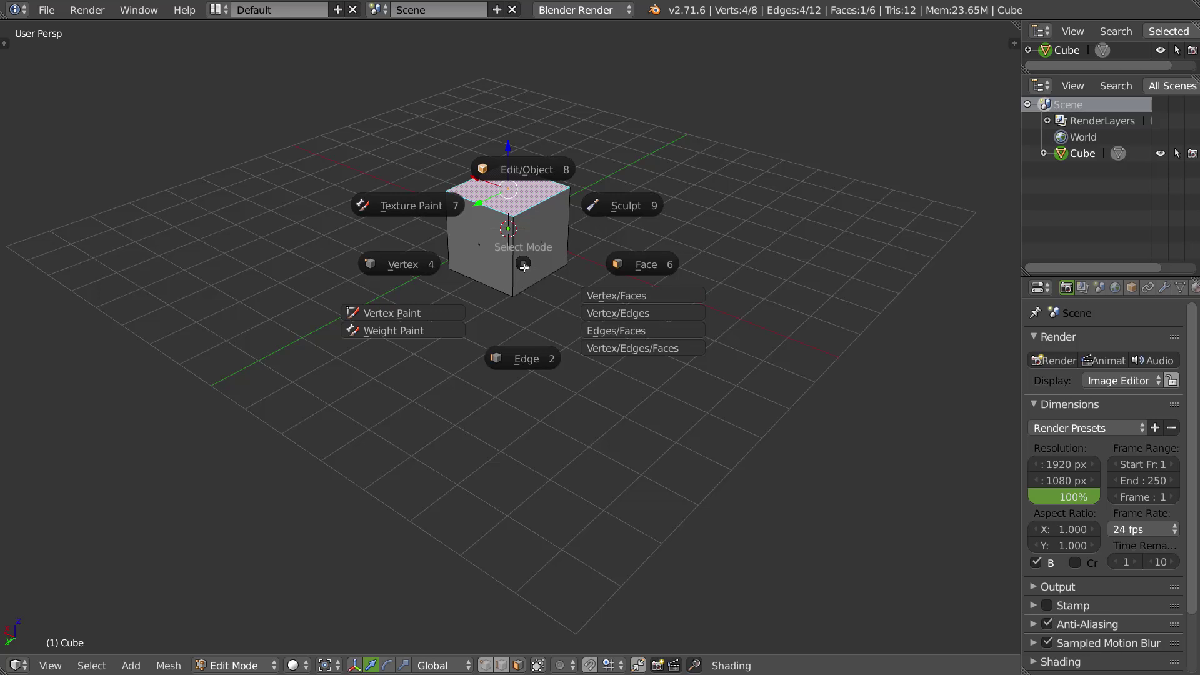
{"action": "key", "text": "Escape"}
{"action": "key", "text": "Tab"}
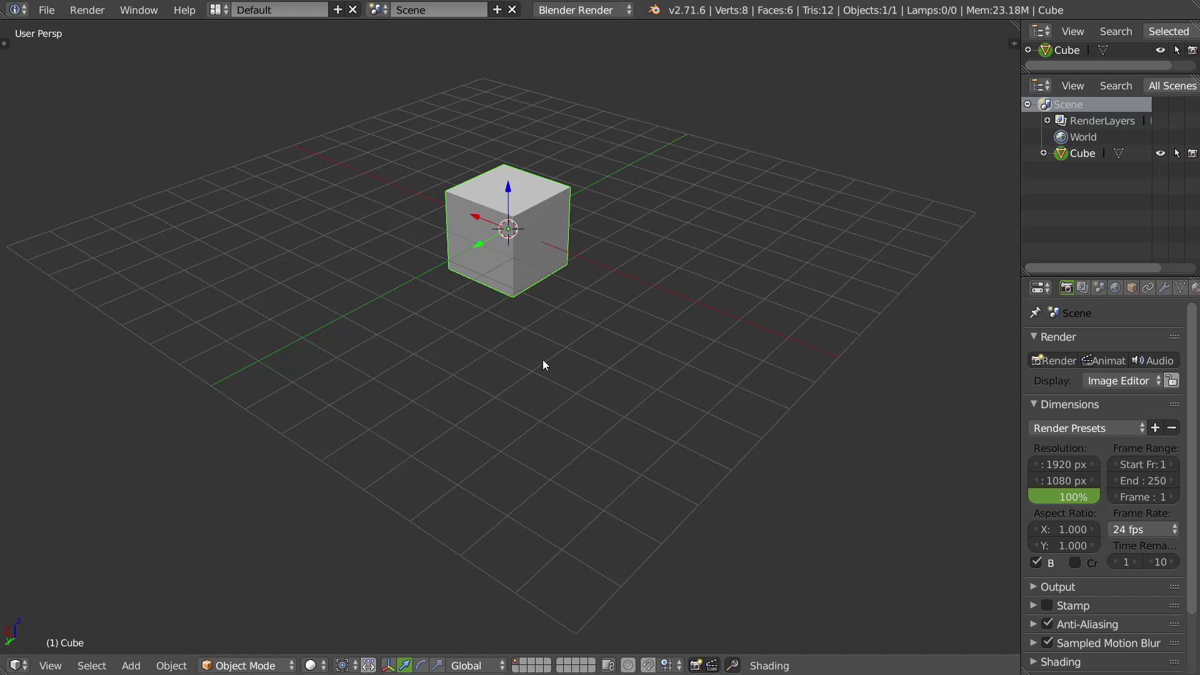
- Examine the origin and 3D cursor options offered by the Origin Pivot pie, and close it without choosing one
{"action": "middle_click_drag", "start_coordinate": [566, 331], "coordinate": [579, 289]}
{"action": "key", "text": "ctrl+shift+alt+c"}
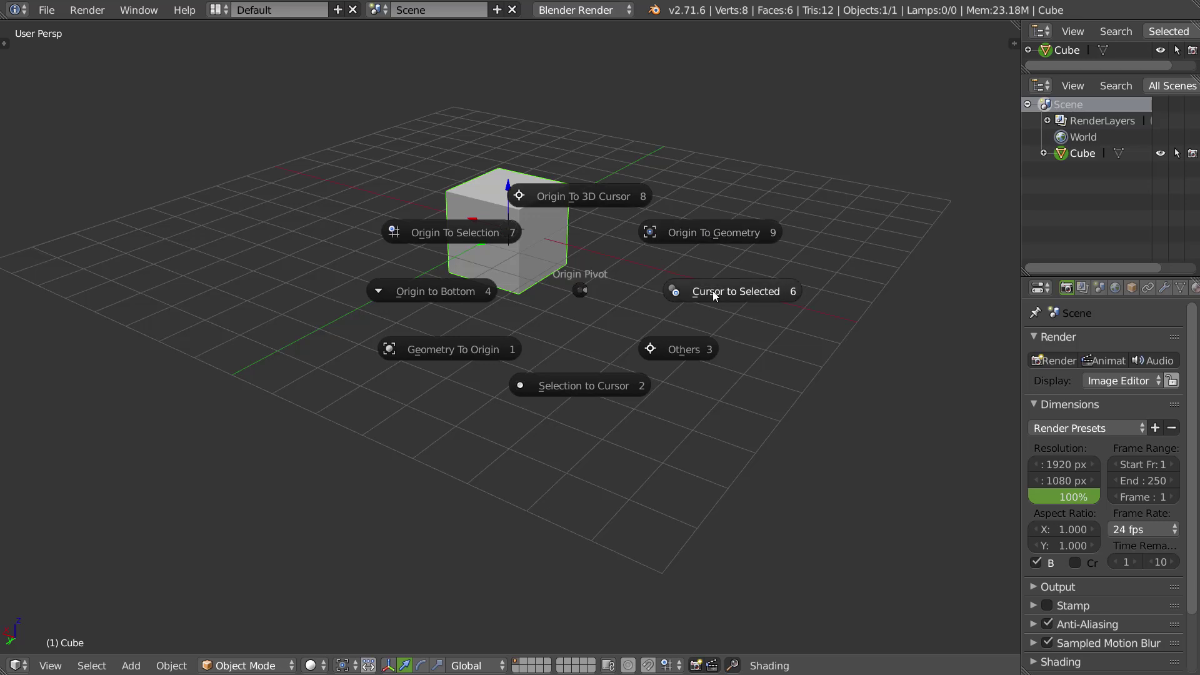
{"action": "left_click", "coordinate": [681, 354]}
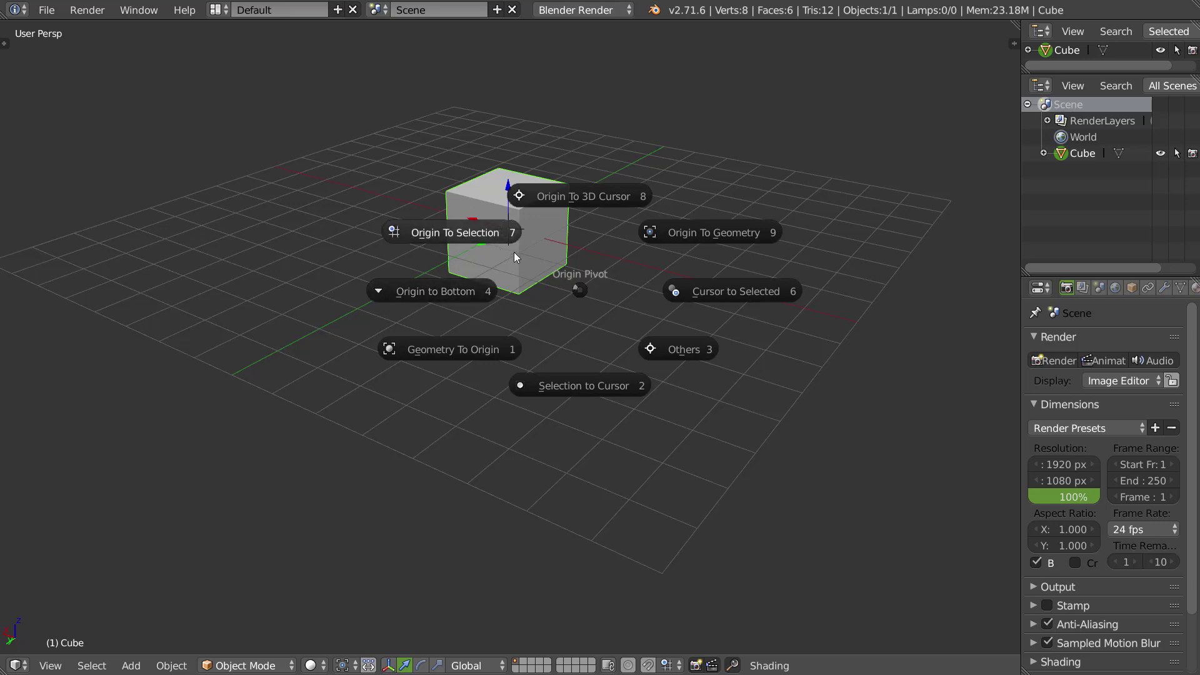
{"action": "left_click", "coordinate": [594, 261]}
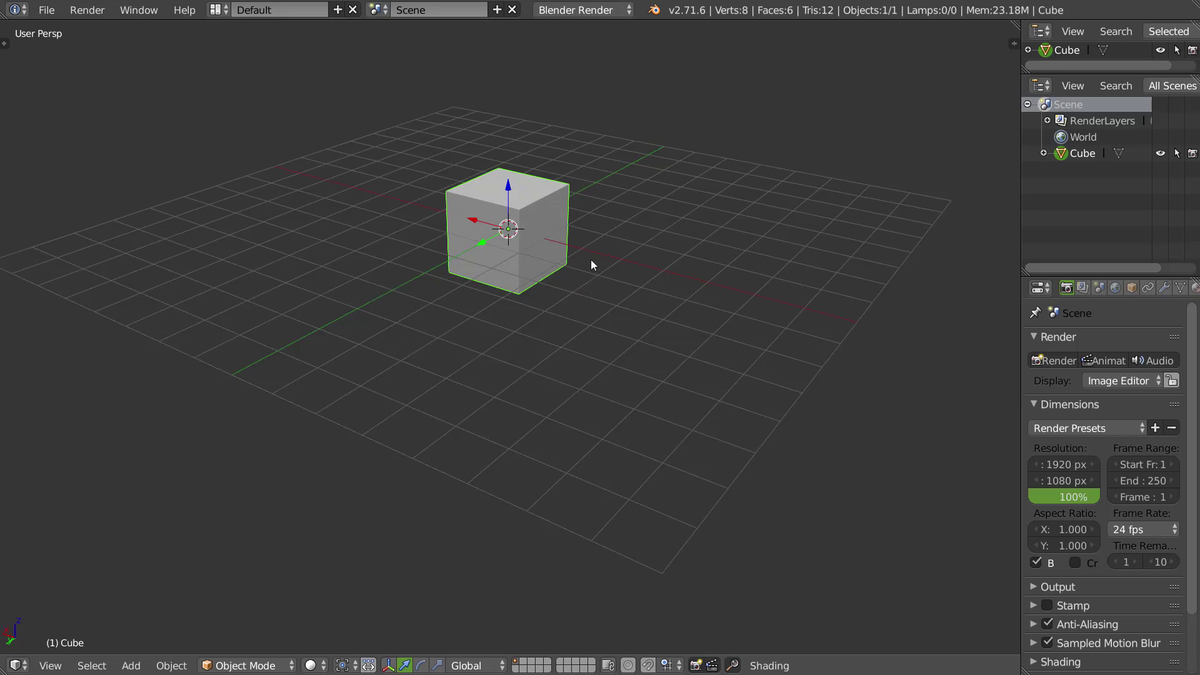
- Move the cube freely up and away from the 3D cursor at the world origin
{"action": "middle_click_drag", "start_coordinate": [537, 244], "coordinate": [547, 210]}
{"action": "key", "text": "g"}
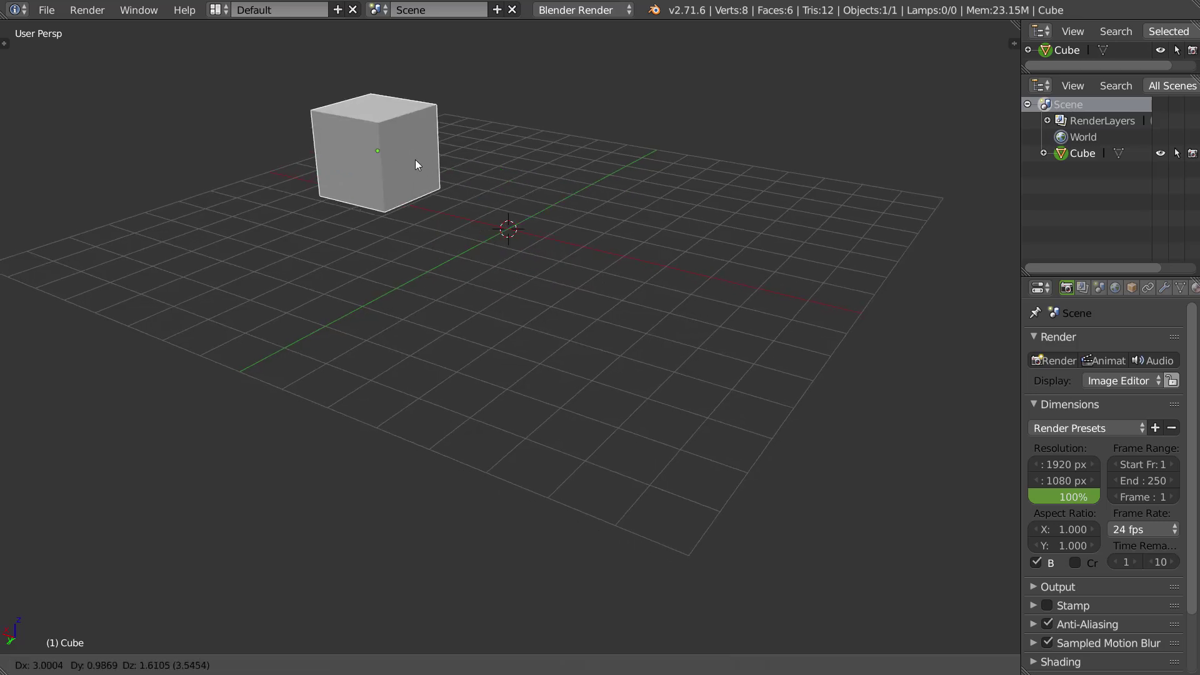
{"action": "left_click", "coordinate": [404, 159]}
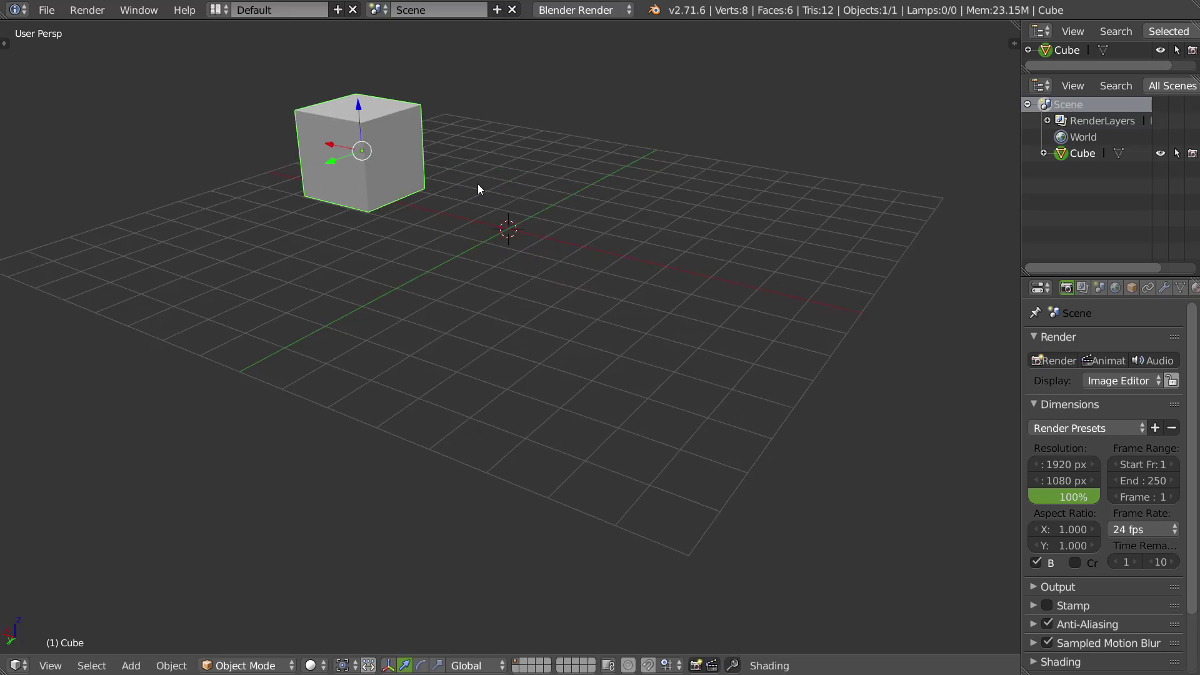
- Set the cube's origin to the 3D cursor, and return it to the cube's geometry
{"action": "key", "text": "ctrl+shift+alt+c"}
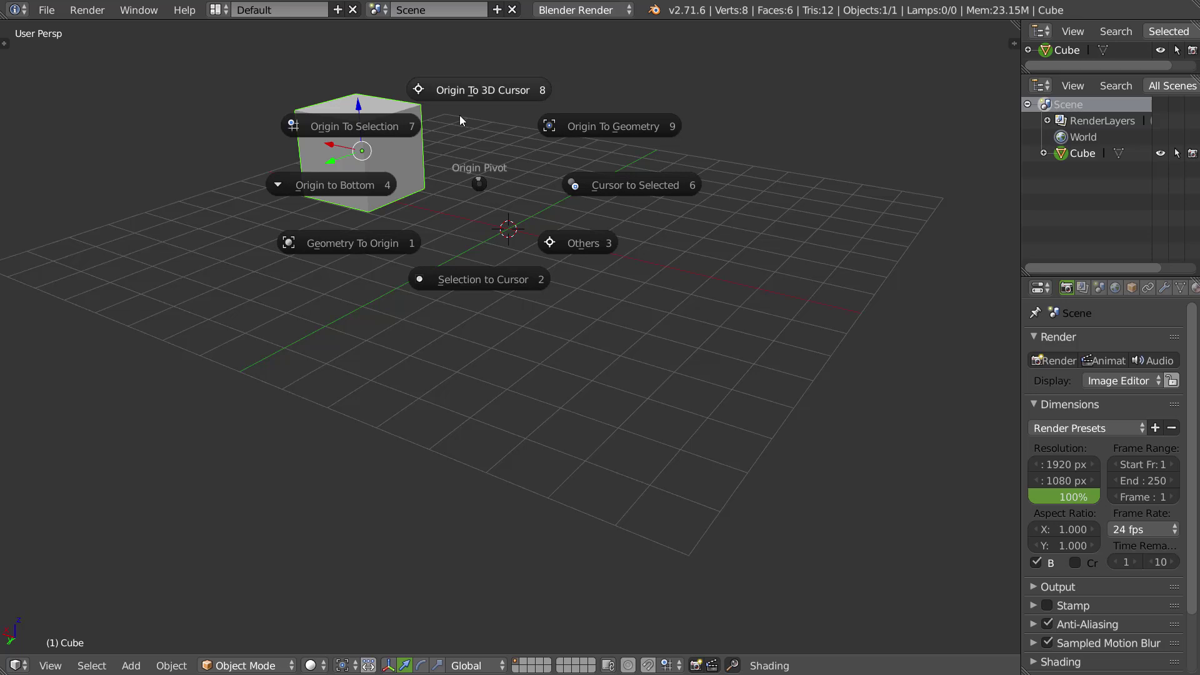
{"action": "left_click", "coordinate": [463, 89]}
{"action": "mouse_move", "coordinate": [516, 240]}
{"action": "middle_mouse_down"}
{"action": "mouse_move", "coordinate": [460, 229]}
{"action": "mouse_move", "coordinate": [532, 245]}
{"action": "middle_mouse_up"}
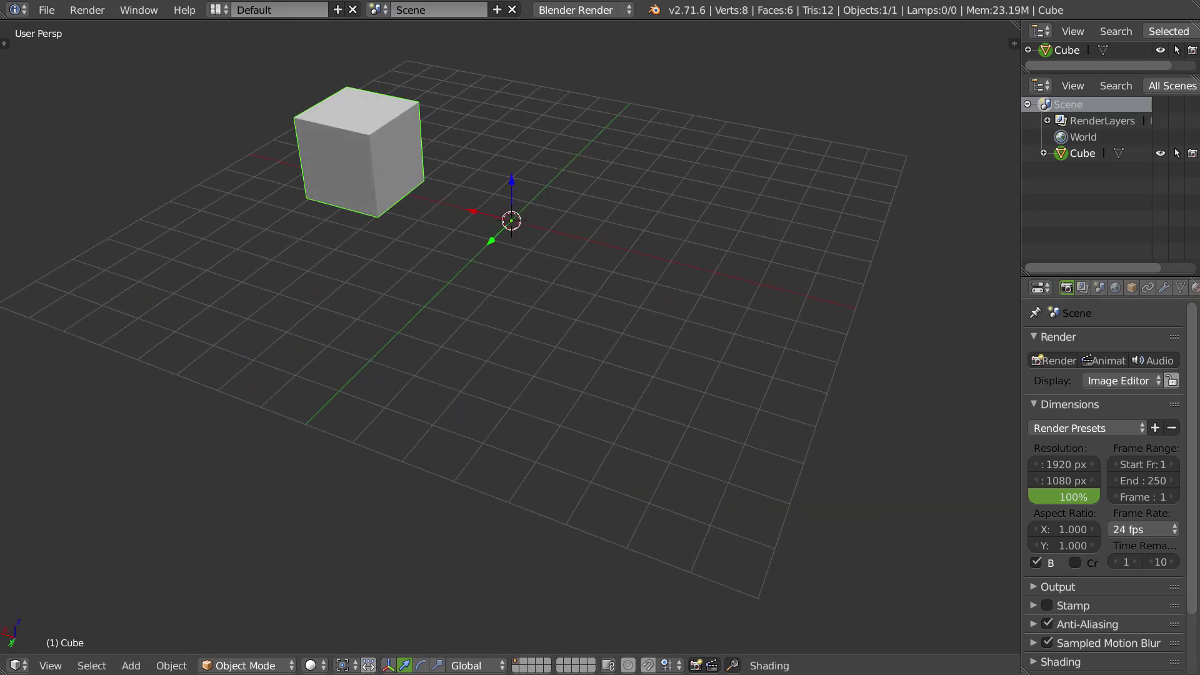
{"action": "middle_click_drag", "start_coordinate": [478, 247], "coordinate": [499, 240]}
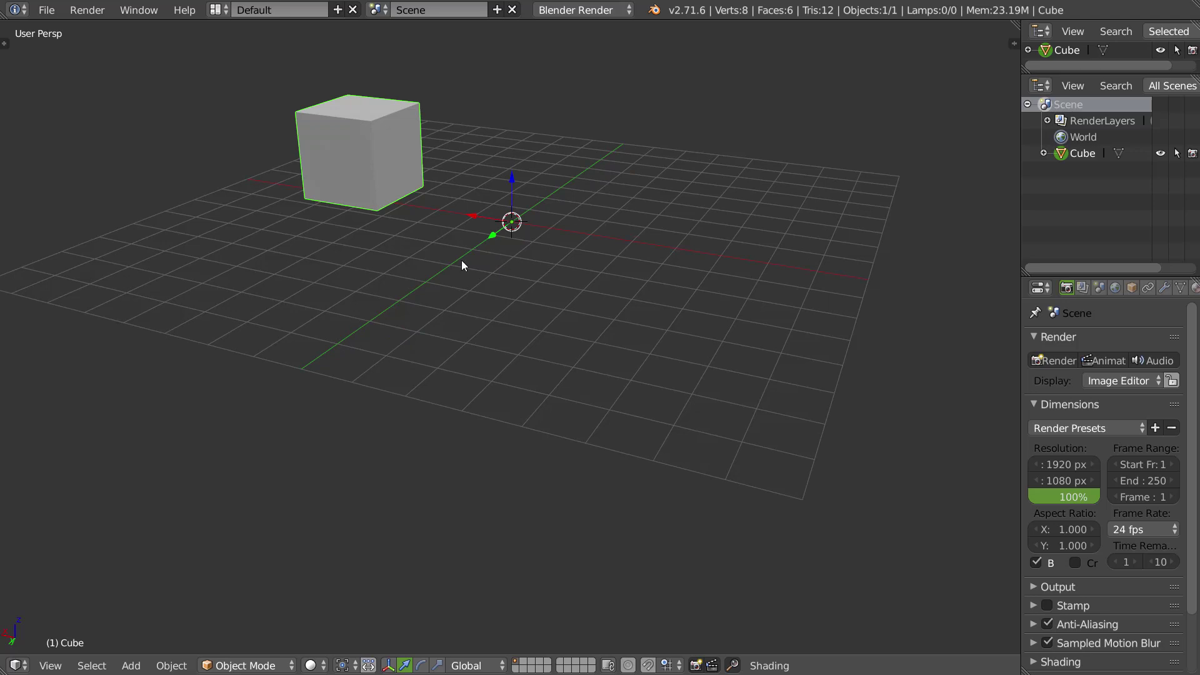
{"action": "key", "text": "ctrl+shift+alt+c"}
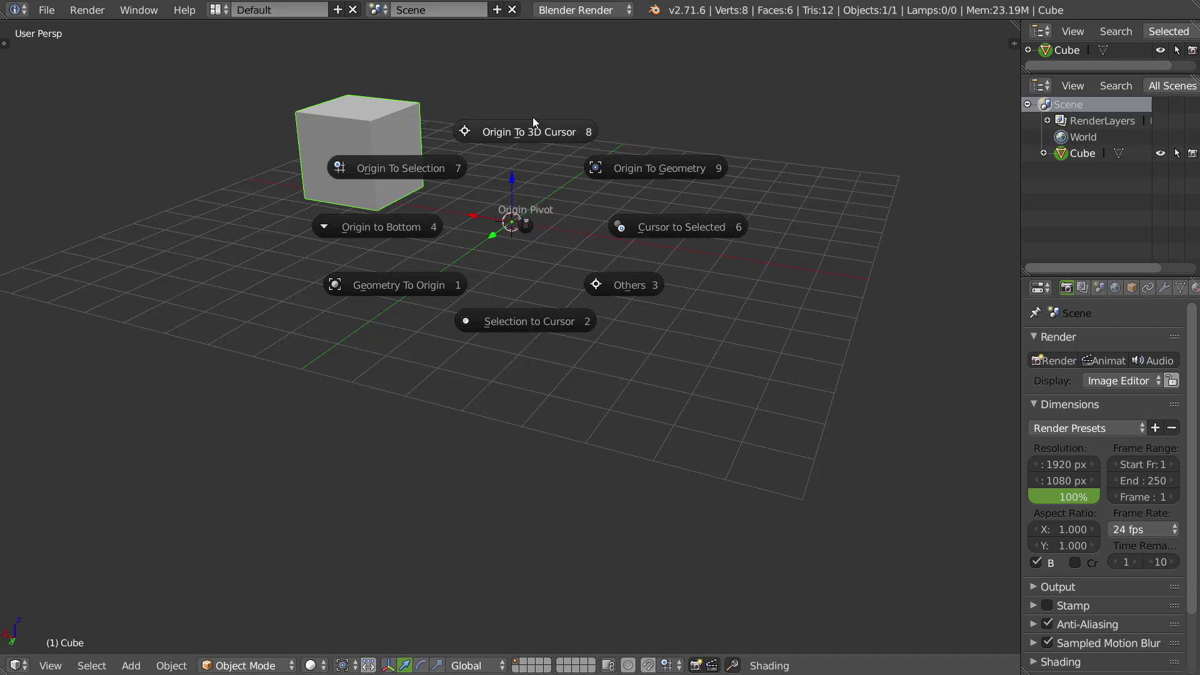
{"action": "left_click", "coordinate": [542, 175]}
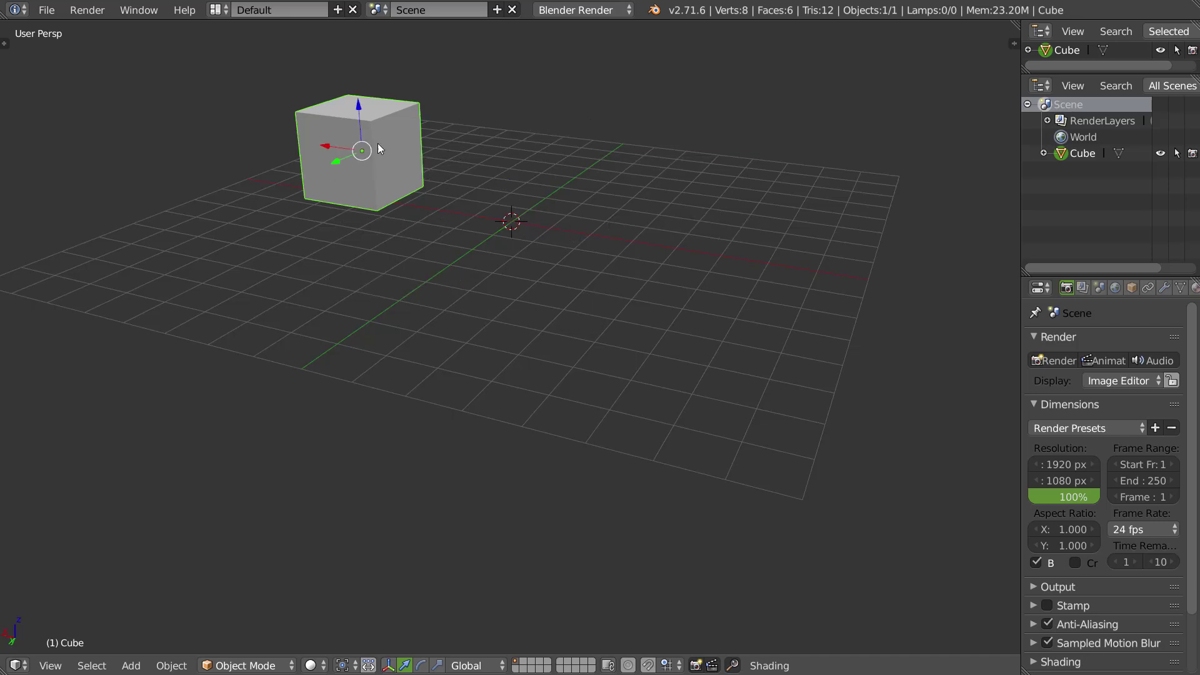
- Snap the 3D cursor to the selected cube, and reset the cursor to the world origin
{"action": "key", "text": "shift+s"}
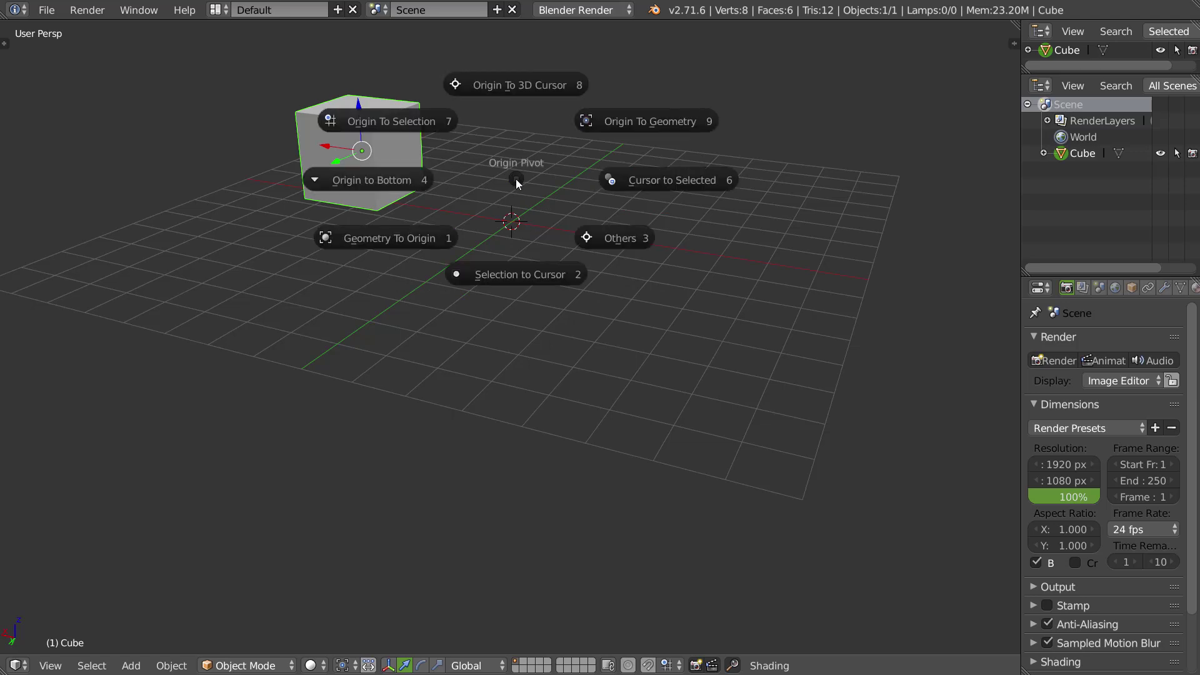
{"action": "left_click", "coordinate": [636, 181]}
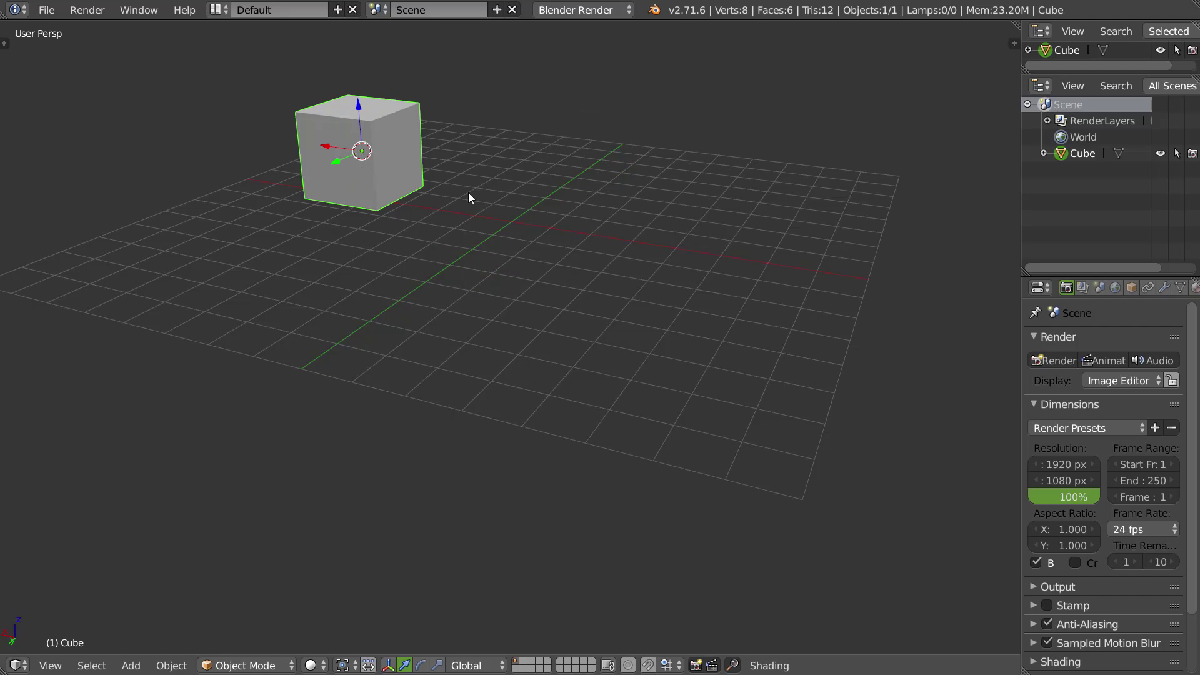
{"action": "key", "text": "shift+c"}
{"action": "middle_click_drag", "start_coordinate": [569, 268], "coordinate": [605, 262]}
{"action": "scroll", "coordinate": [581, 309], "scroll_direction": "down", "scroll_amount": 2}
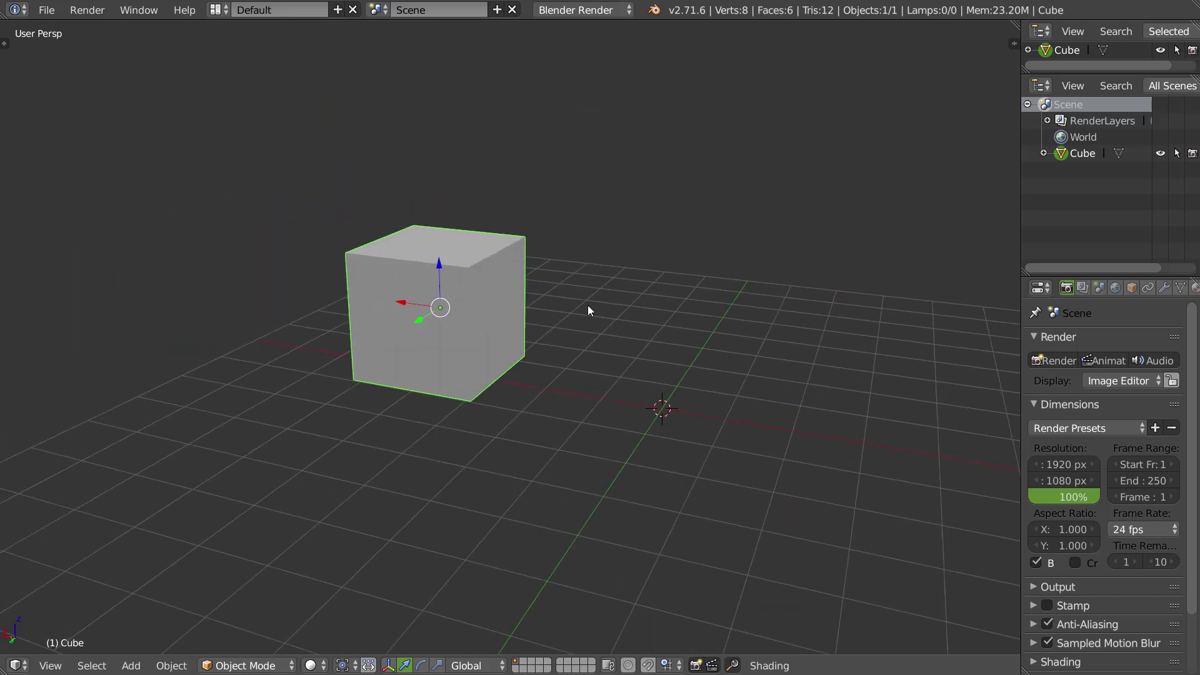
{"action": "middle_click_drag", "start_coordinate": [580, 309], "coordinate": [511, 232], "text": "shift"}
- Examine the Others options of the Origin Pivot pie, and move the cube to the 3D cursor with Selection to Cursor
{"action": "key", "text": "Tab"}
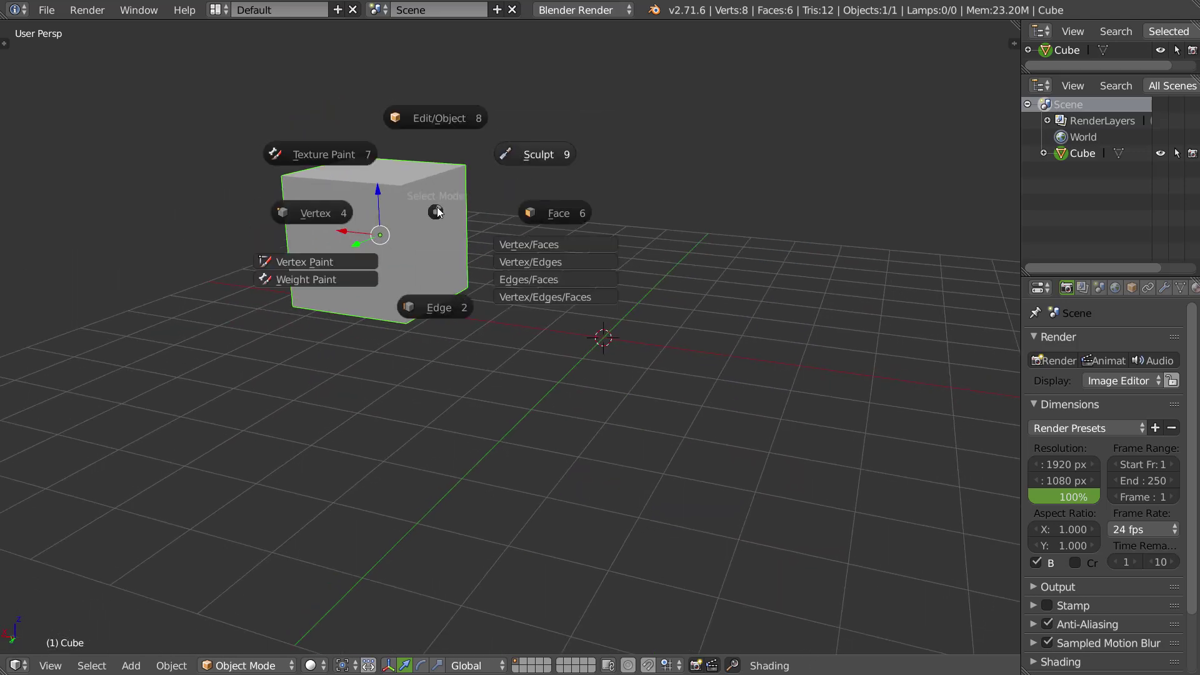
{"action": "key", "text": "shift+ctrl+c"}
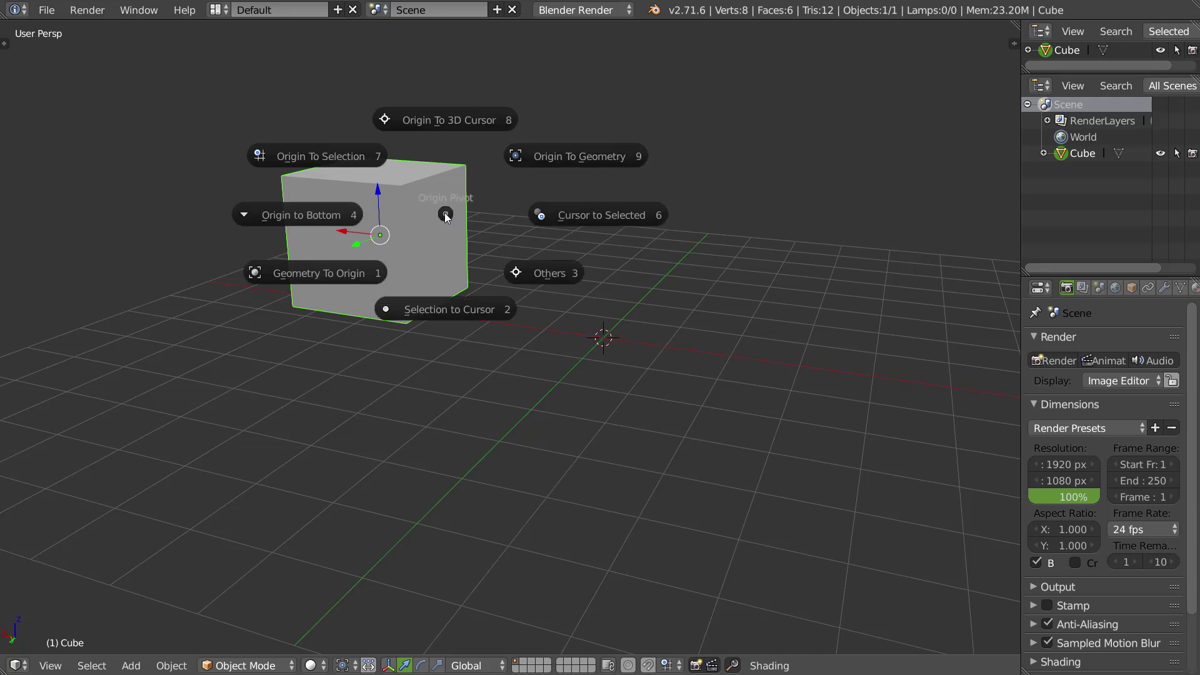
{"action": "left_click", "coordinate": [539, 273]}
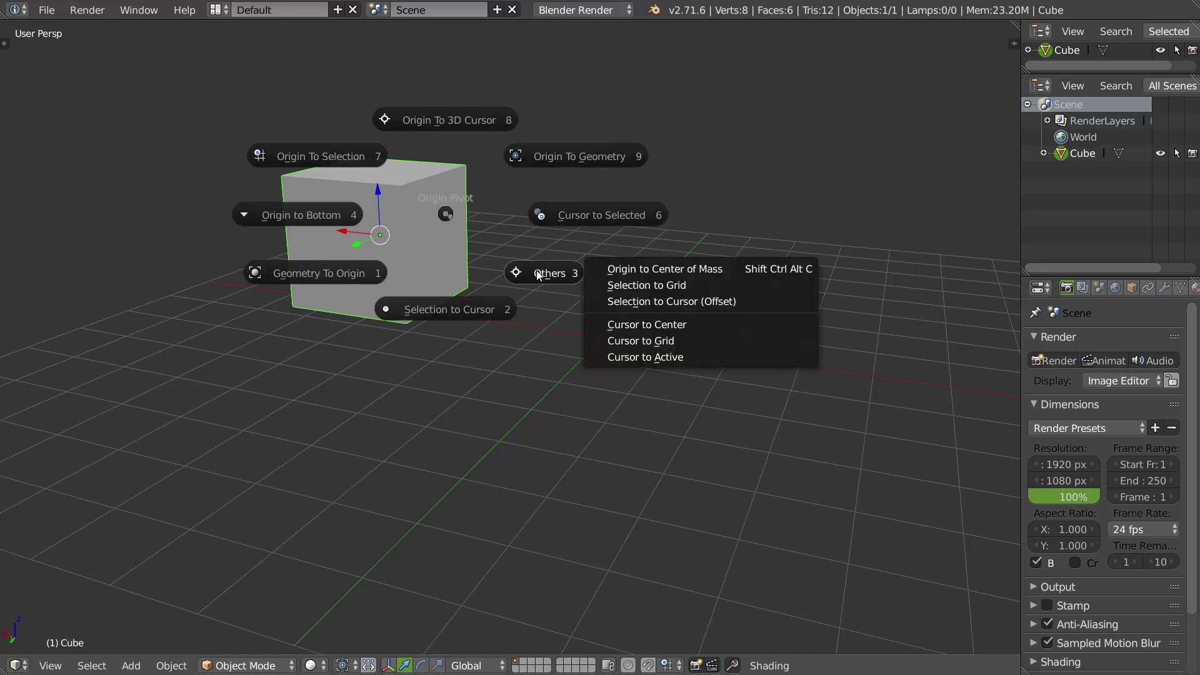
{"action": "left_click", "coordinate": [456, 313]}
{"action": "middle_click_drag", "start_coordinate": [583, 332], "coordinate": [594, 290]}
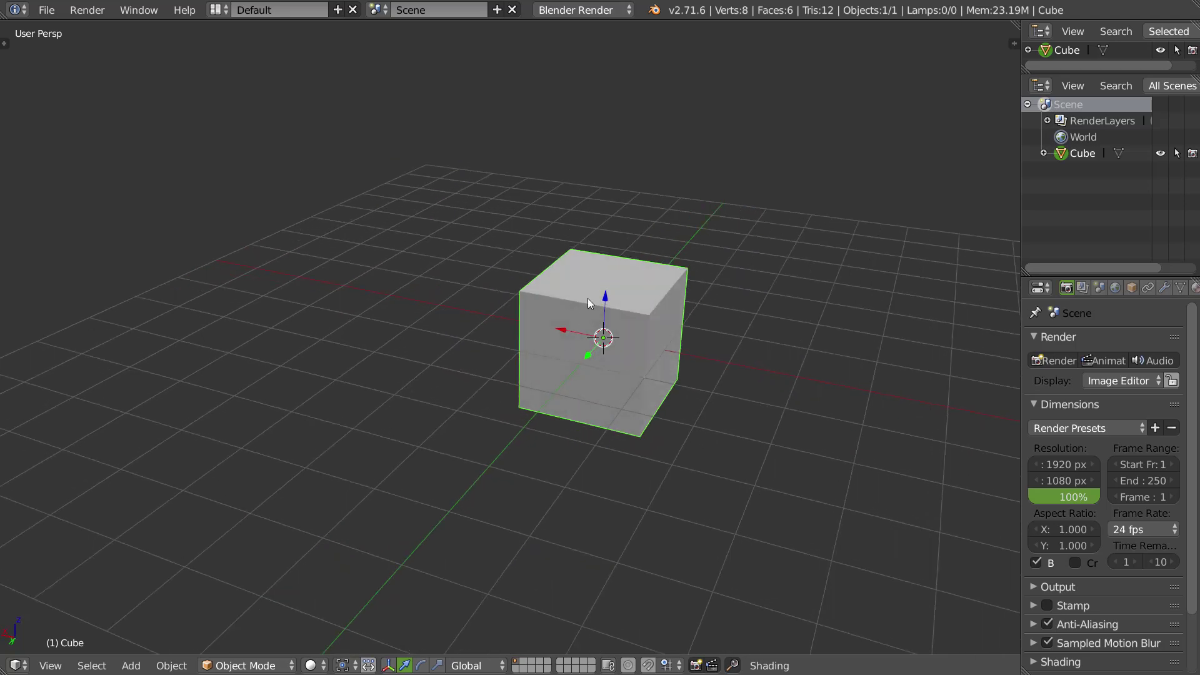
- Move the cube freely up and away from the 3D cursor, and apply Geometry To Origin
{"action": "key", "text": "g"}
{"action": "left_click", "coordinate": [426, 215]}
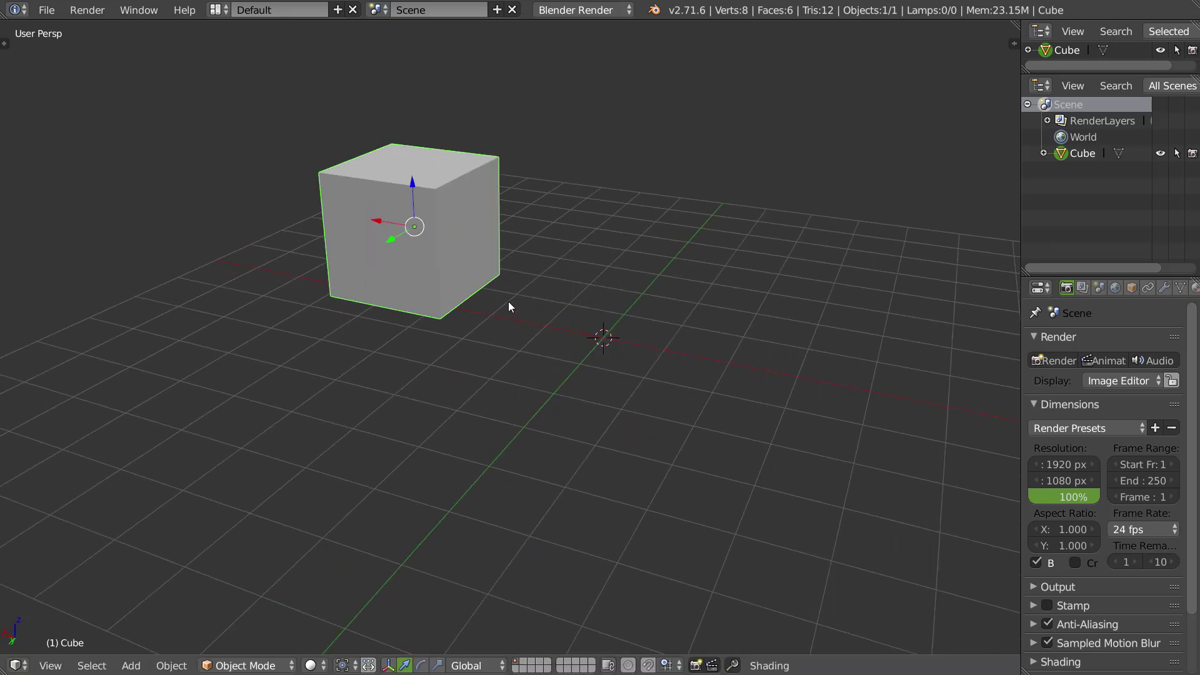
{"action": "key", "text": "shift+ctrl+alt+c"}
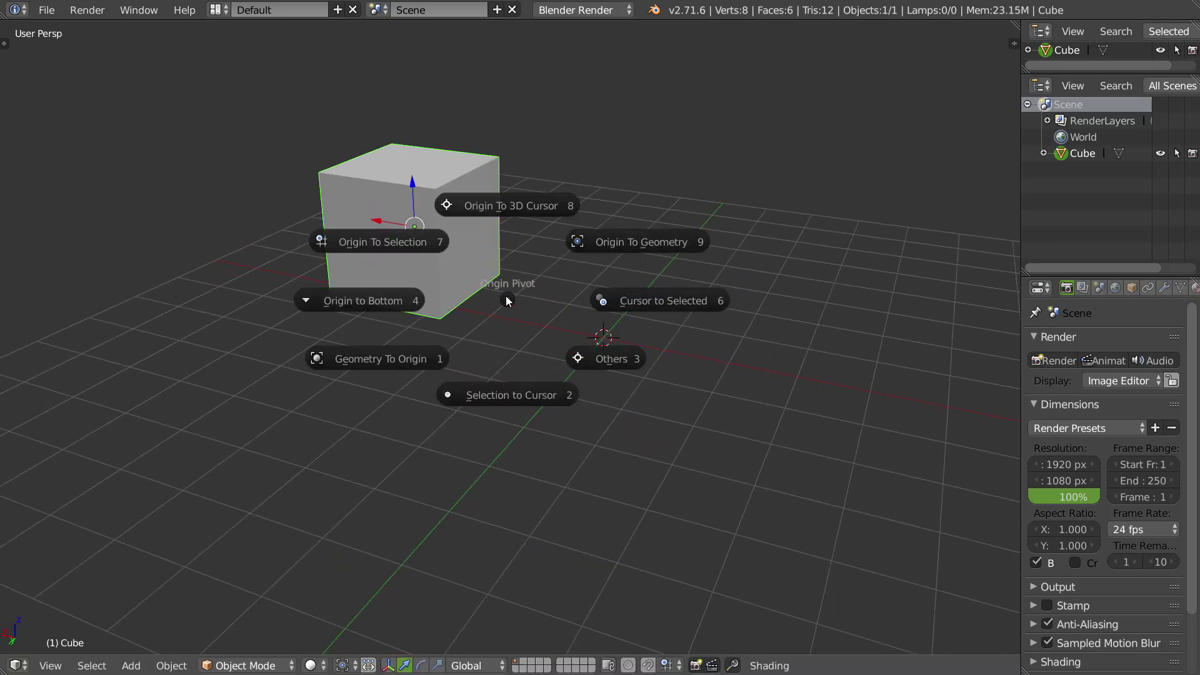
{"action": "left_click", "coordinate": [370, 362]}
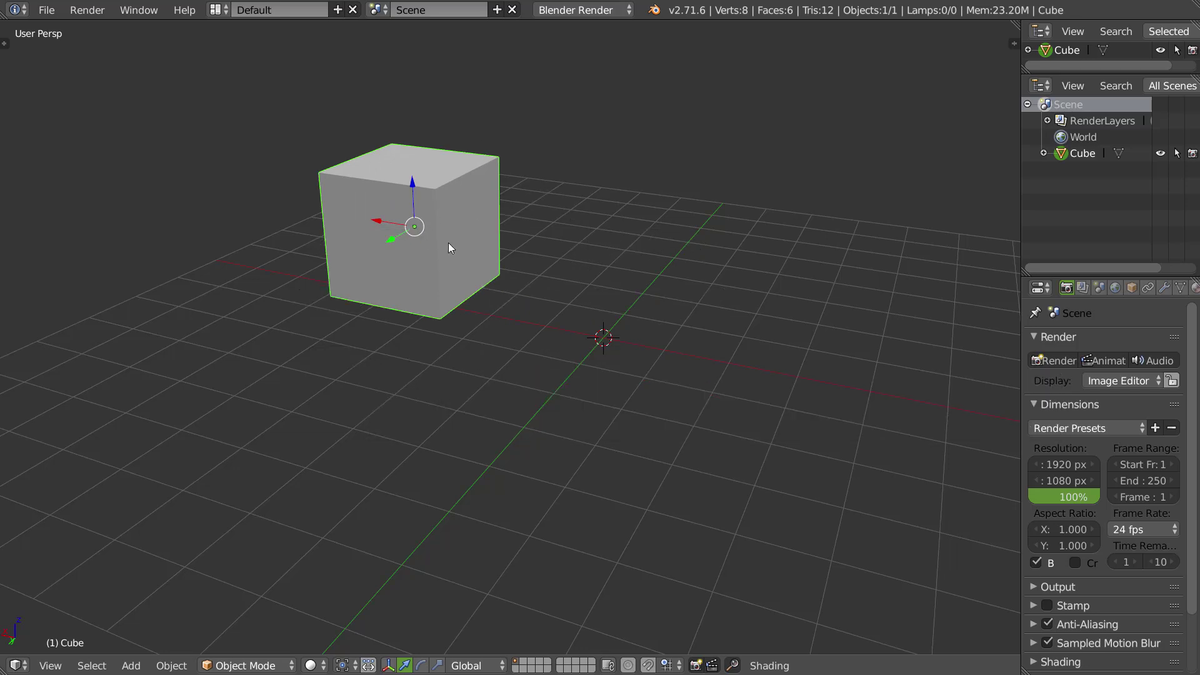
- Set the cube's origin to its selected top face with Origin To Selection in Edit Mode
{"action": "key", "text": "shift+s"}
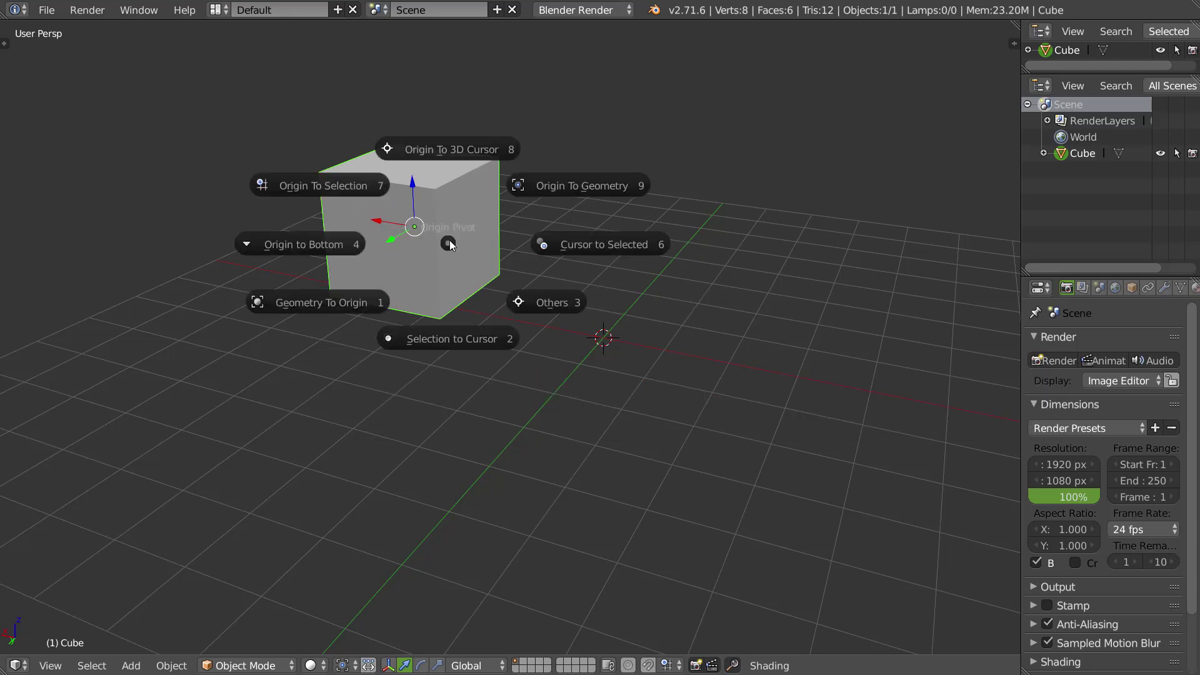
{"action": "left_click", "coordinate": [312, 199]}
{"action": "key", "text": "Tab"}
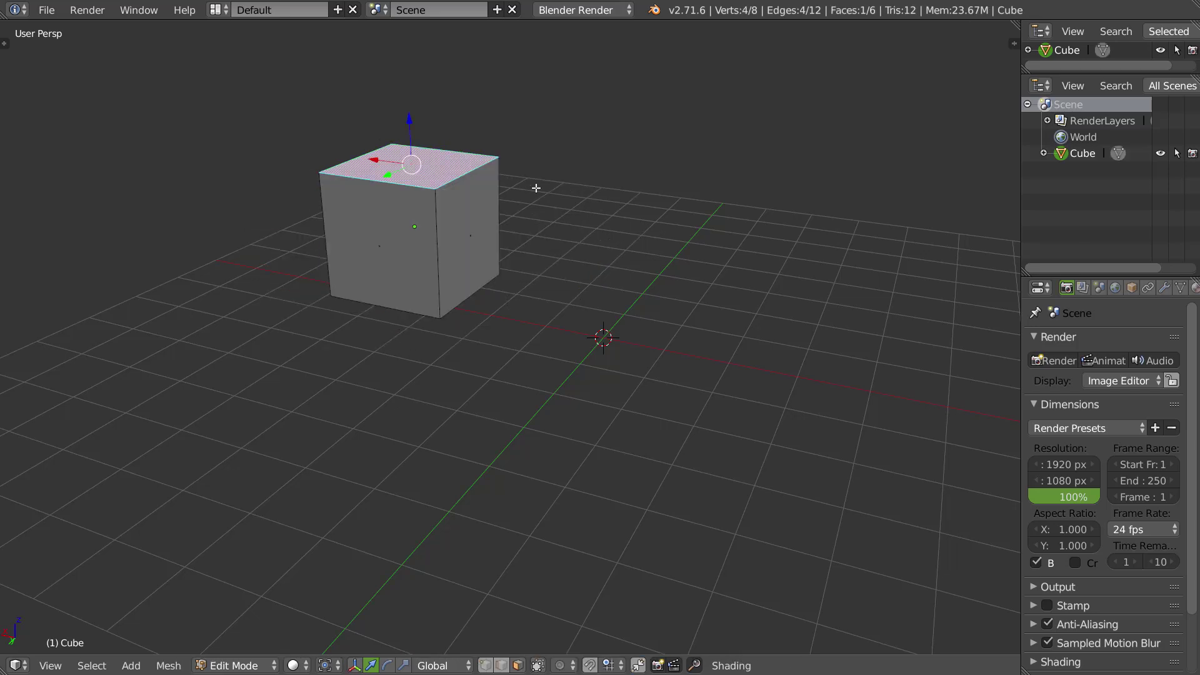
{"action": "mouse_move", "coordinate": [418, 163]}
{"action": "middle_mouse_down"}
{"action": "mouse_move", "coordinate": [386, 174]}
{"action": "mouse_move", "coordinate": [421, 171]}
{"action": "middle_mouse_up"}
{"action": "key", "text": "shift+s"}
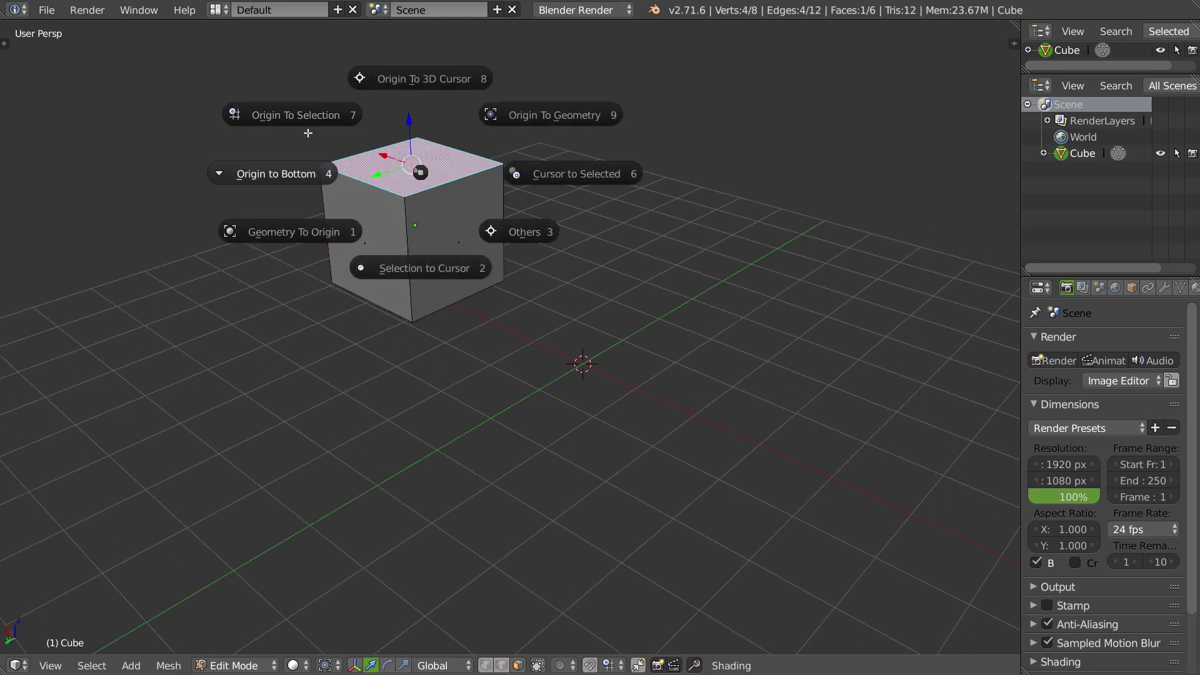
{"action": "left_click", "coordinate": [313, 113]}
{"action": "middle_click_drag", "start_coordinate": [315, 112], "coordinate": [458, 214]}
{"action": "middle_click_drag", "start_coordinate": [445, 164], "coordinate": [436, 192]}
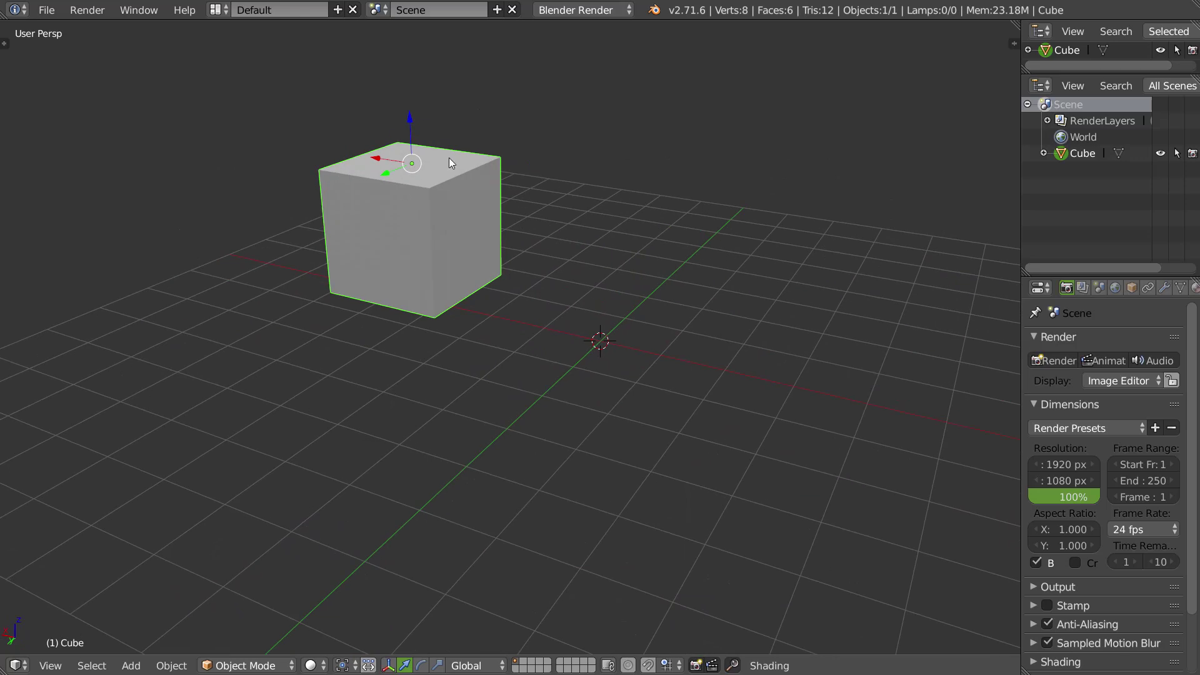
- Select the cube's top face and adjacent side face in Edit Mode, and switch to Vertex selection
{"action": "key", "text": "Tab"}
{"action": "left_click", "coordinate": [503, 187]}
{"action": "left_click", "coordinate": [481, 239], "text": "shift"}
{"action": "middle_click_drag", "start_coordinate": [459, 200], "coordinate": [410, 225]}
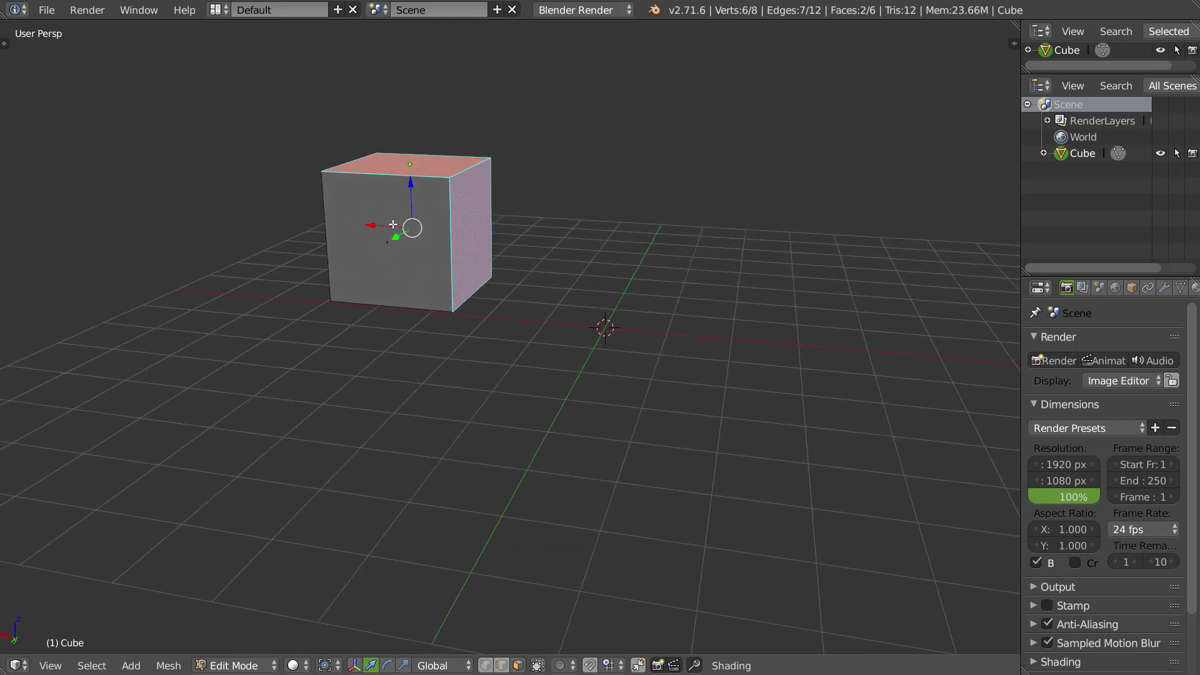
{"action": "left_click", "coordinate": [421, 285], "text": "shift"}
{"action": "left_click", "coordinate": [423, 274], "text": "shift"}
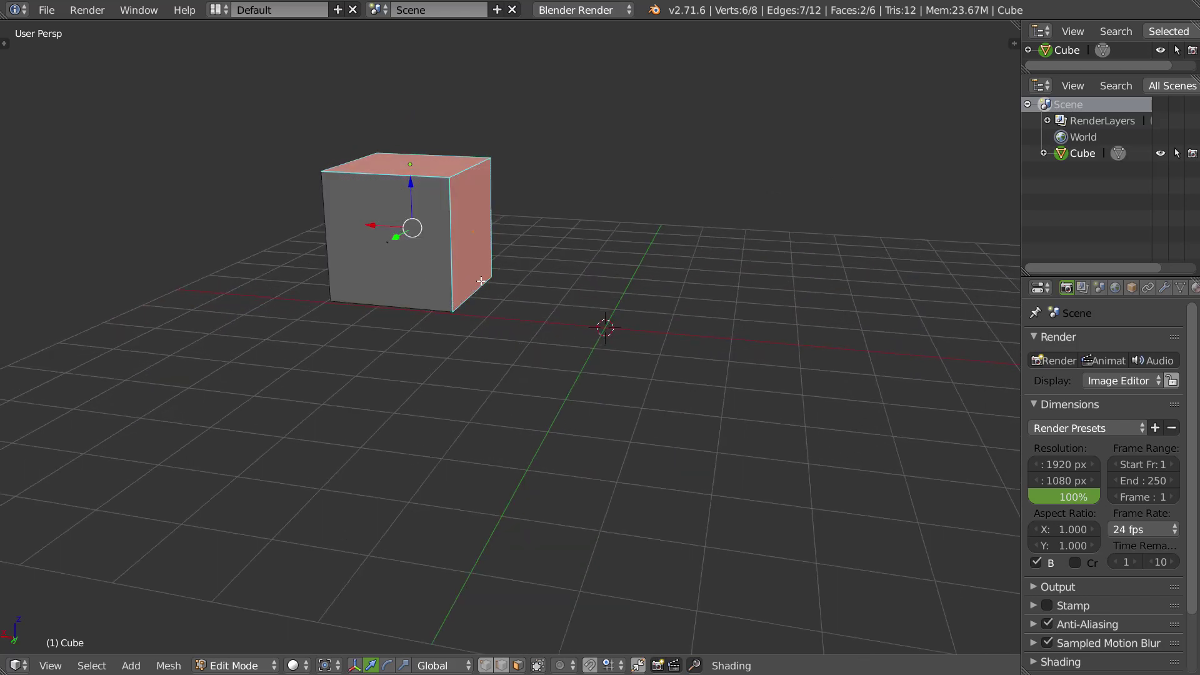
{"action": "key", "text": "Tab"}
{"action": "left_click", "coordinate": [431, 221]}
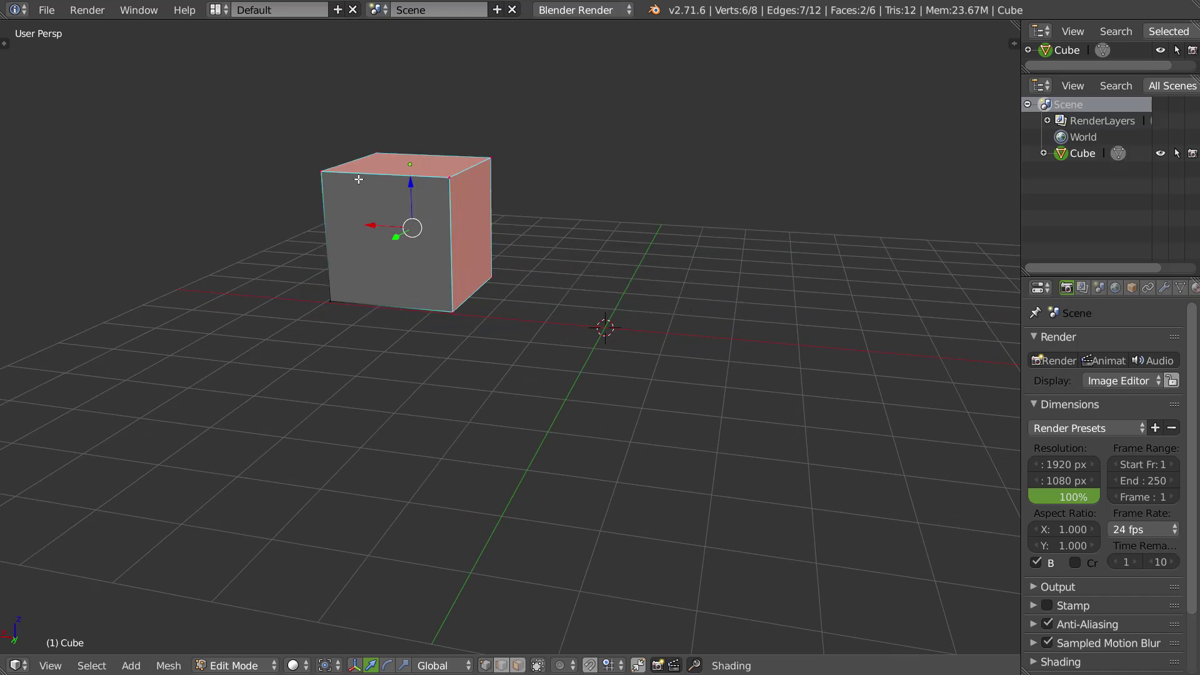
- Select four vertices of the cube and set its origin to them with Origin To Selection
{"action": "left_click", "coordinate": [376, 164]}
{"action": "left_click", "coordinate": [450, 177], "text": "shift"}
{"action": "middle_click_drag", "start_coordinate": [450, 212], "coordinate": [406, 161]}
{"action": "left_click", "coordinate": [445, 130], "text": "shift"}
{"action": "middle_click_drag", "start_coordinate": [480, 171], "coordinate": [410, 234]}
{"action": "left_click", "coordinate": [476, 244], "text": "shift"}
{"action": "key", "text": "shift+s"}
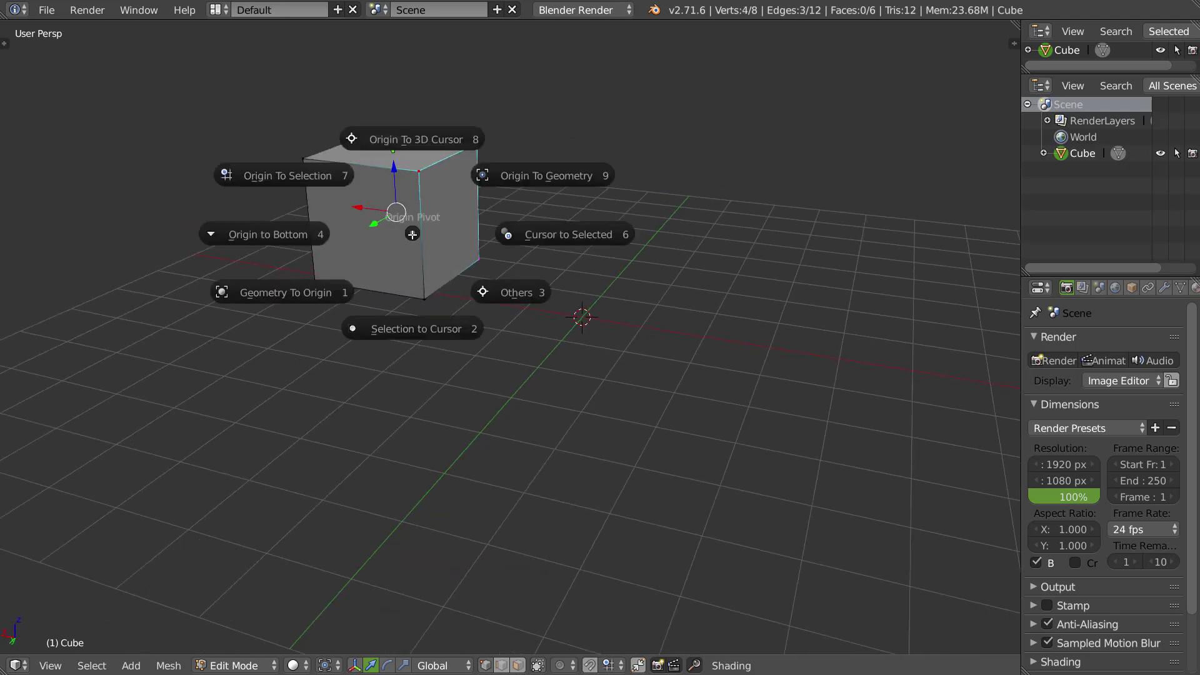
{"action": "left_click", "coordinate": [303, 173]}
{"action": "middle_click_drag", "start_coordinate": [308, 171], "coordinate": [410, 210]}
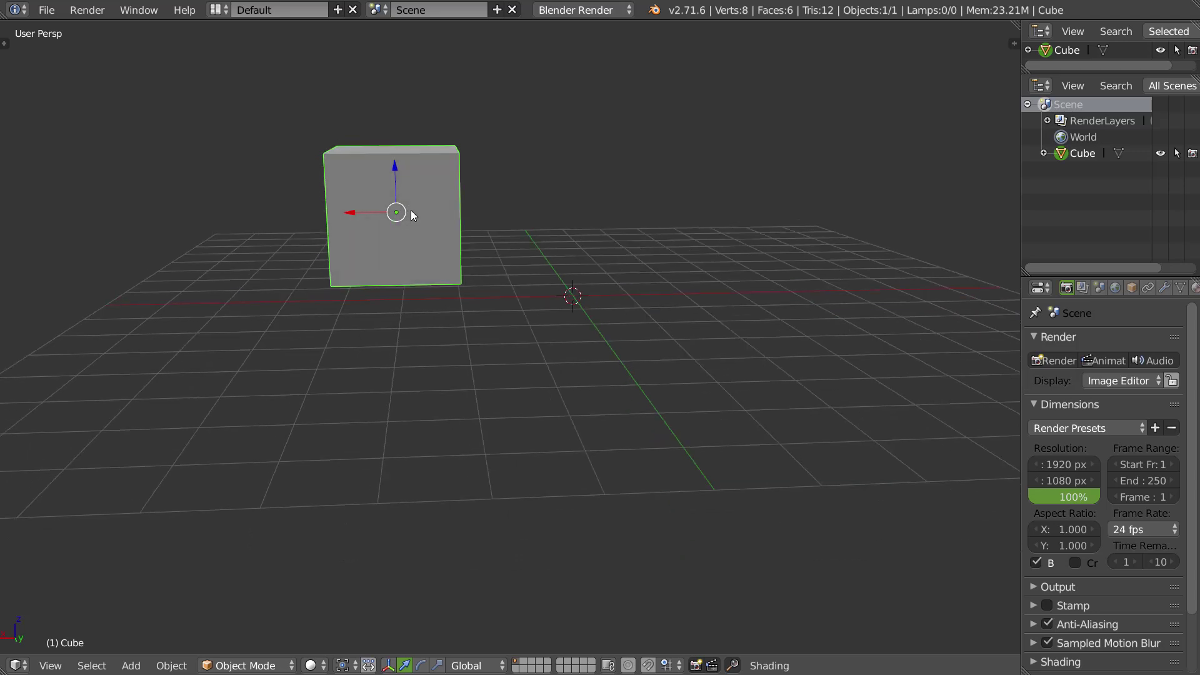
- Set the cube's origin to its bottom with Origin to Bottom, and inspect it from below
{"action": "key", "text": "ctrl+alt+shift+c"}
{"action": "left_click", "coordinate": [253, 214]}
{"action": "middle_click_drag", "start_coordinate": [249, 215], "coordinate": [376, 232]}
{"action": "middle_click_drag", "start_coordinate": [359, 301], "coordinate": [339, 275]}
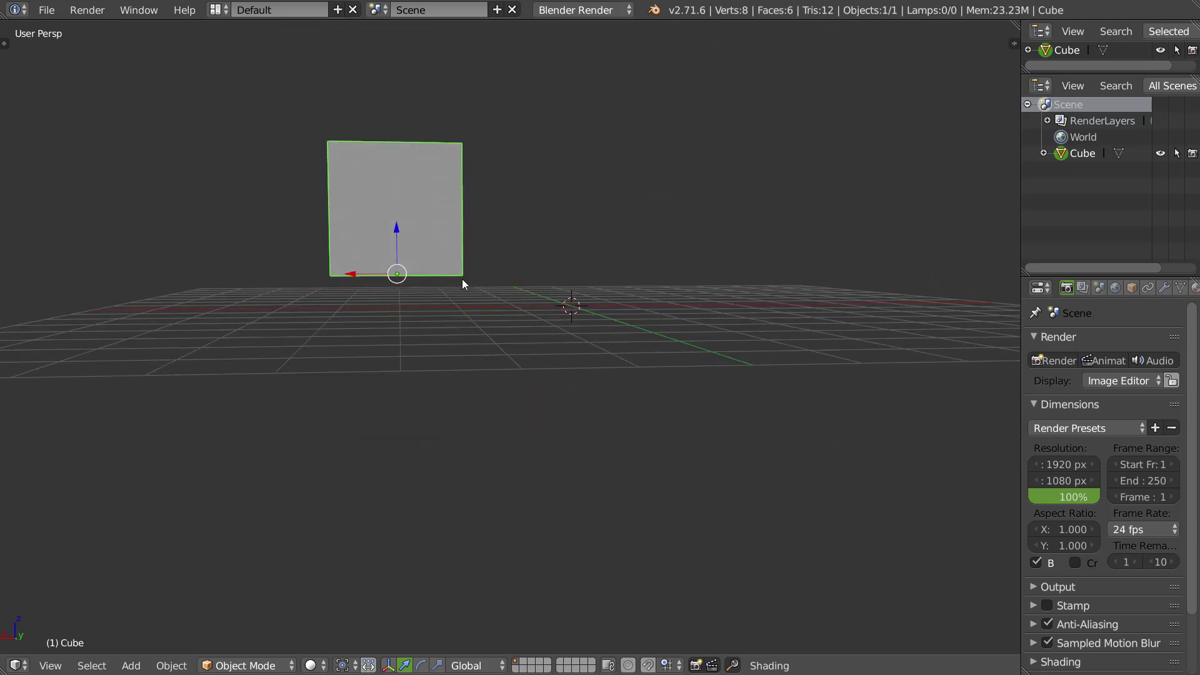
{"action": "middle_click_drag", "start_coordinate": [423, 245], "coordinate": [313, 262]}
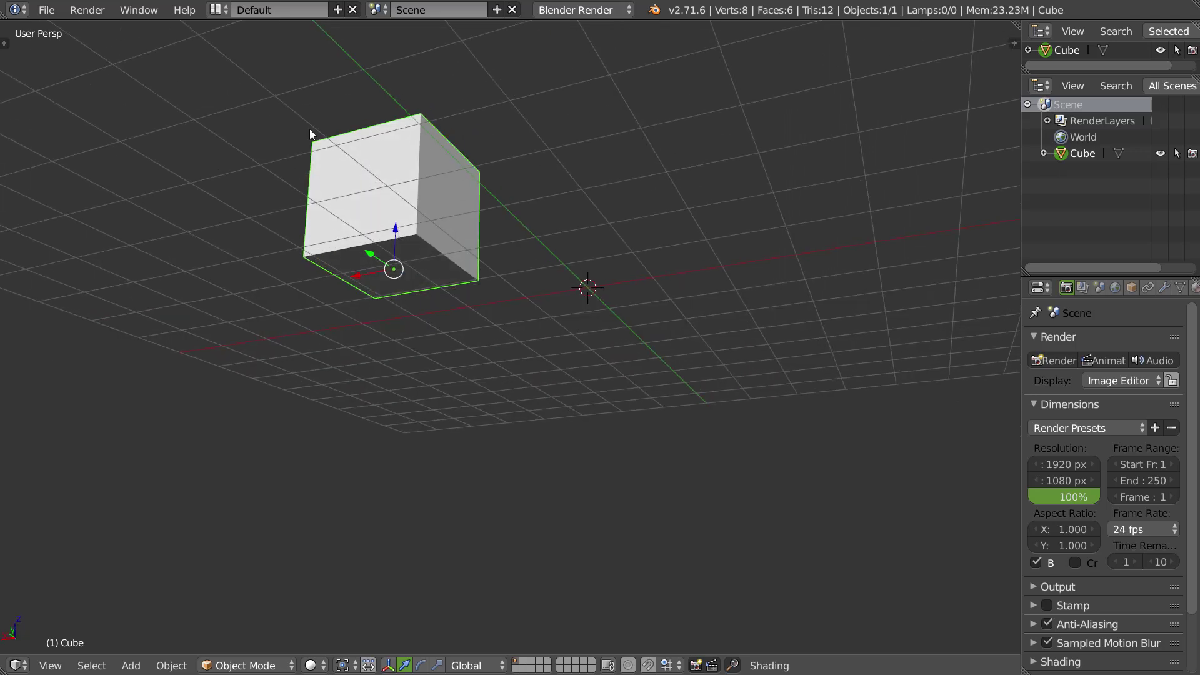
- Delete the cube and add a UV sphere in its place
{"action": "middle_click_drag", "start_coordinate": [269, 190], "coordinate": [543, 230]}
{"action": "key", "text": "x"}
{"action": "left_click", "coordinate": [535, 280]}
{"action": "key", "text": "w"}
{"action": "key", "text": "Escape"}
{"action": "key", "text": "w"}
{"action": "mouse_move", "coordinate": [541, 294]}
{"action": "left_click", "coordinate": [616, 330]}
{"action": "middle_click_drag", "start_coordinate": [616, 330], "coordinate": [462, 306]}
- Set the sphere's origin to its bottom, and clear its location so it rests on the world origin
{"action": "key", "text": "shift+s"}
{"action": "left_click", "coordinate": [410, 298]}
{"action": "key", "text": "alt+g"}
{"action": "key", "text": "w"}
{"action": "left_click", "coordinate": [463, 361]}
{"action": "middle_click_drag", "start_coordinate": [463, 361], "coordinate": [505, 283]}
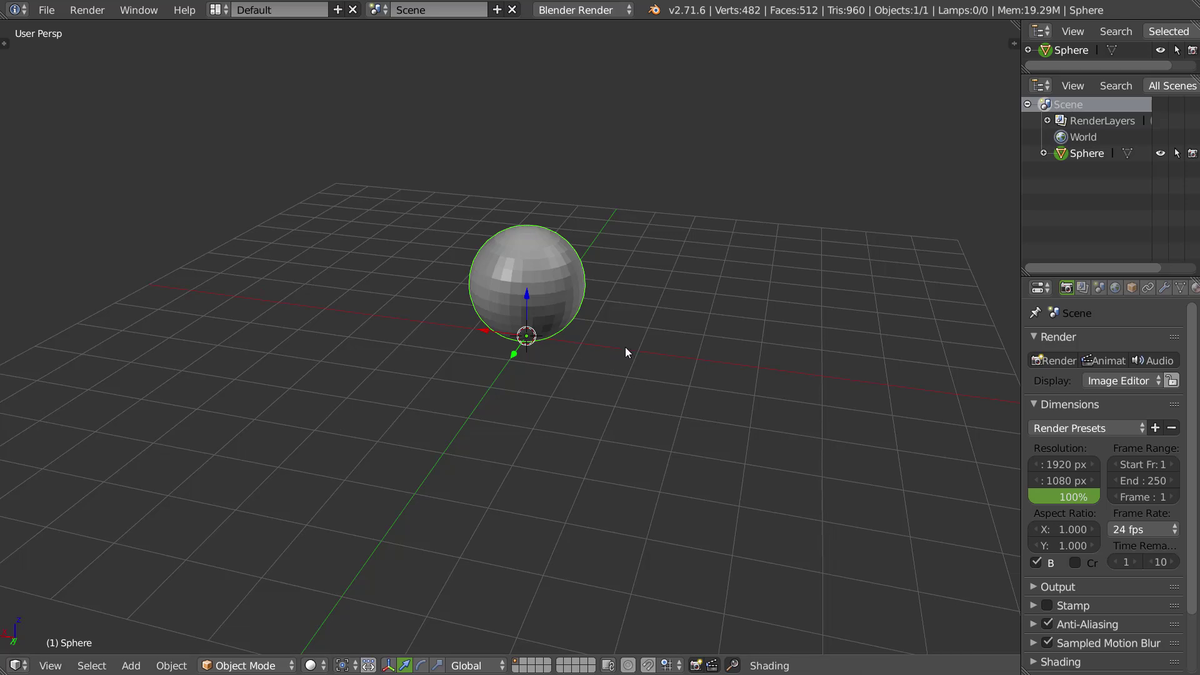
- View the sphere through Right, Top and other preset views of the view pie, and return to a perspective view
{"action": "key", "text": "q"}
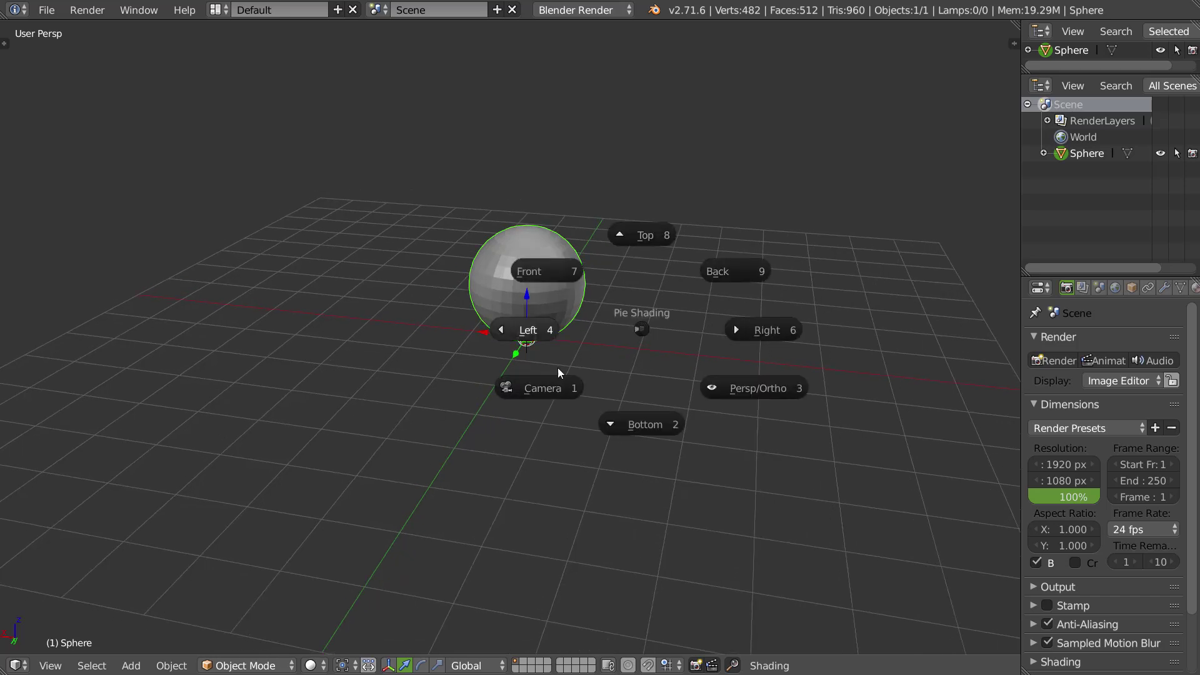
{"action": "left_click", "coordinate": [766, 331]}
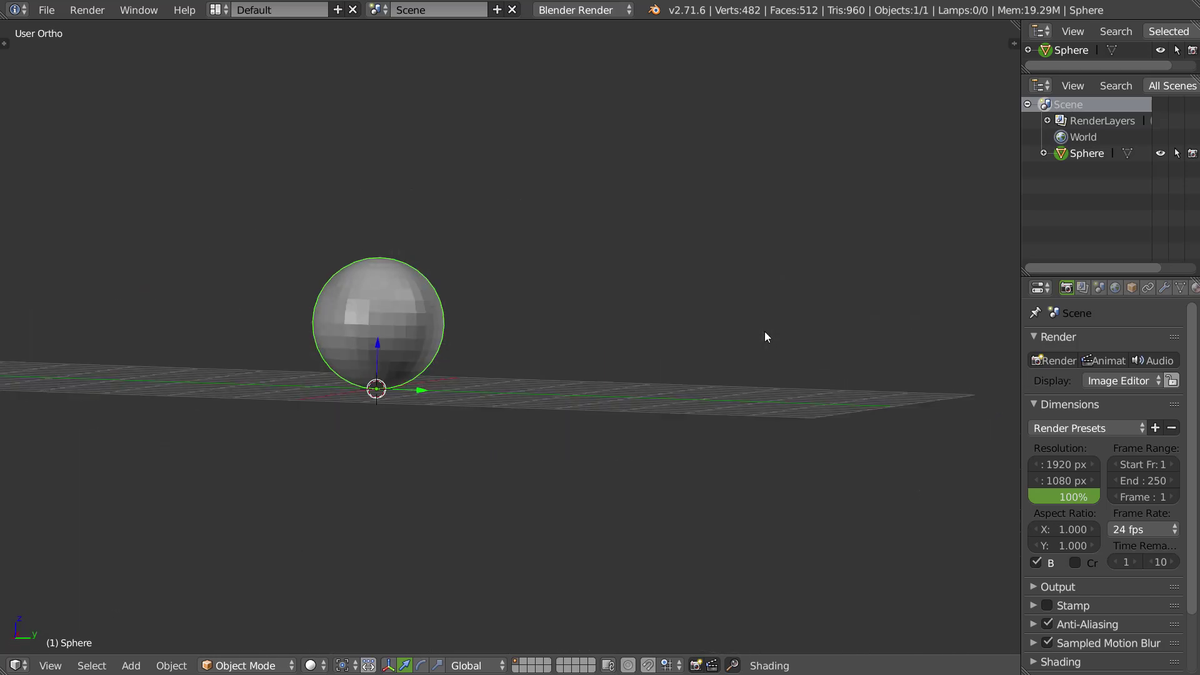
{"action": "middle_click_drag", "start_coordinate": [610, 327], "coordinate": [687, 407]}
{"action": "key", "text": "q"}
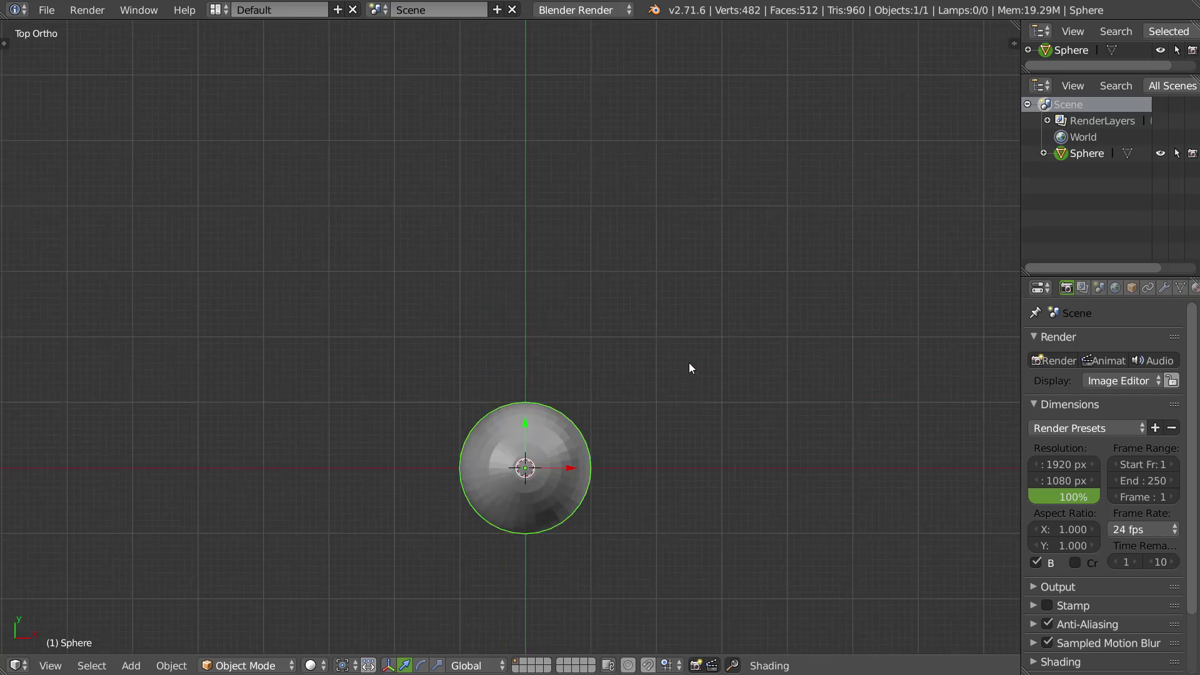
{"action": "key", "text": "q"}
{"action": "key", "text": "q"}
{"action": "key", "text": "q"}
{"action": "key", "text": "q"}
{"action": "key", "text": "q"}
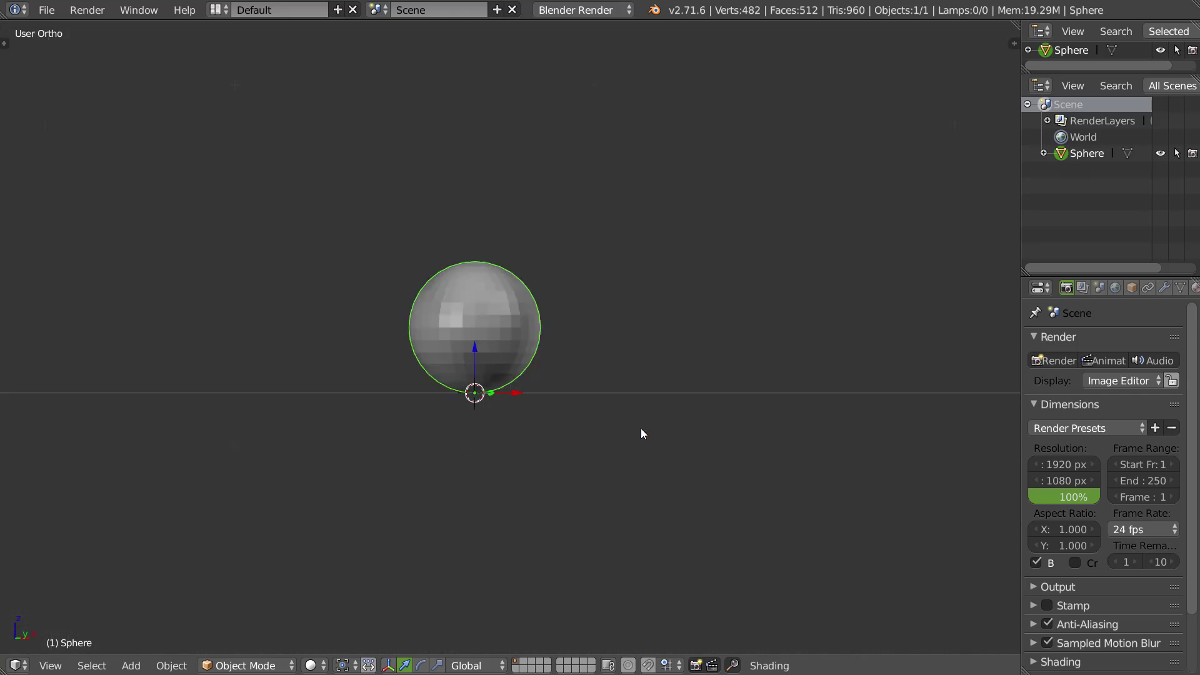
{"action": "key", "text": "q"}
{"action": "mouse_move", "coordinate": [529, 351]}
{"action": "middle_mouse_down"}
{"action": "mouse_move", "coordinate": [407, 407]}
{"action": "mouse_move", "coordinate": [534, 340]}
{"action": "middle_mouse_up"}
- Switch the sphere into Edit Mode with the Select Mode pie, and return it to Object Mode
{"action": "key", "text": "Tab"}
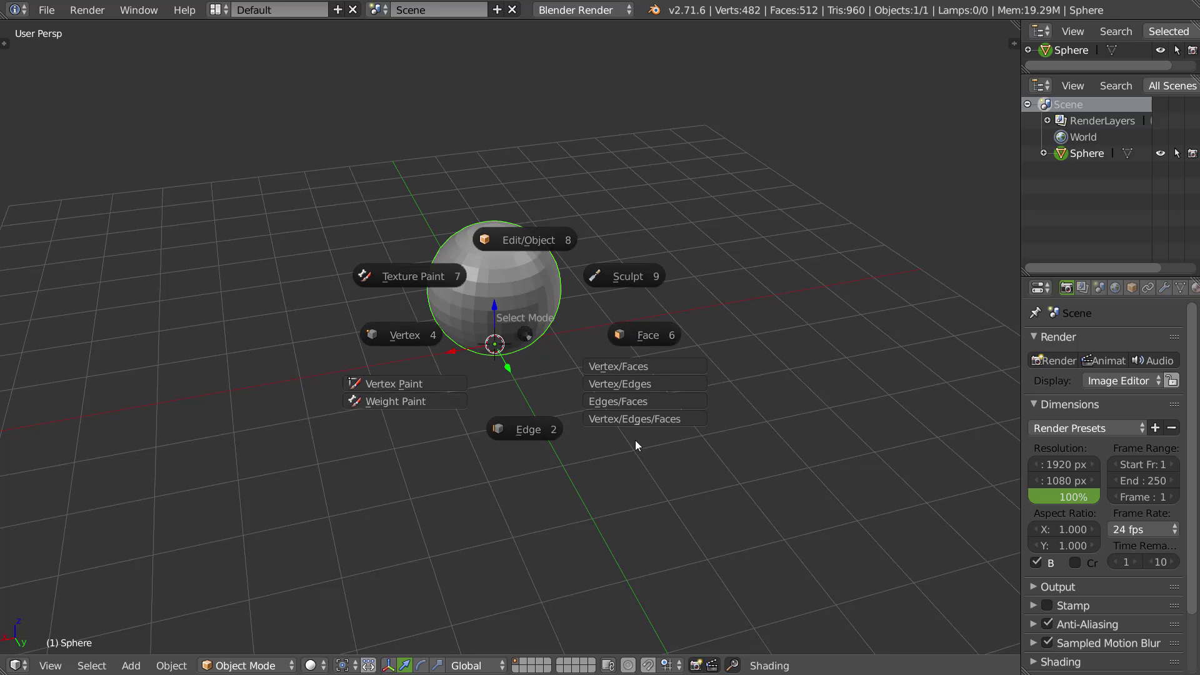
{"action": "left_click", "coordinate": [526, 340]}
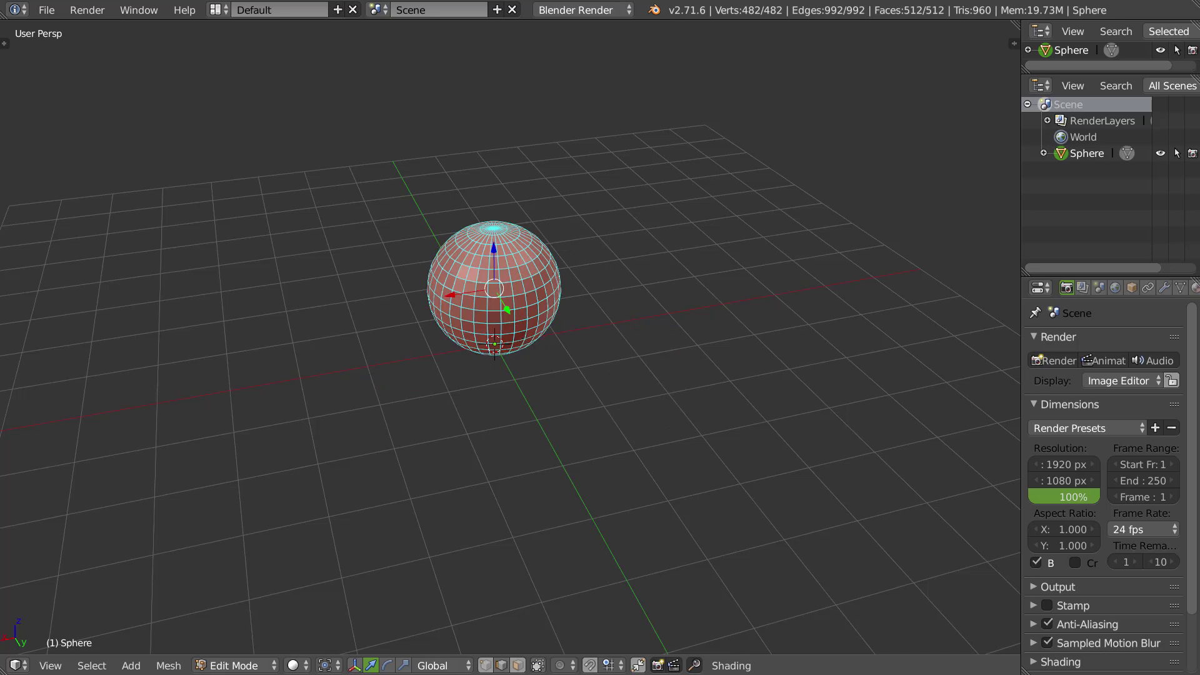
{"action": "middle_click_drag", "start_coordinate": [548, 300], "coordinate": [531, 236]}
{"action": "key", "text": "Tab"}
{"action": "middle_click_drag", "start_coordinate": [522, 285], "coordinate": [525, 279]}
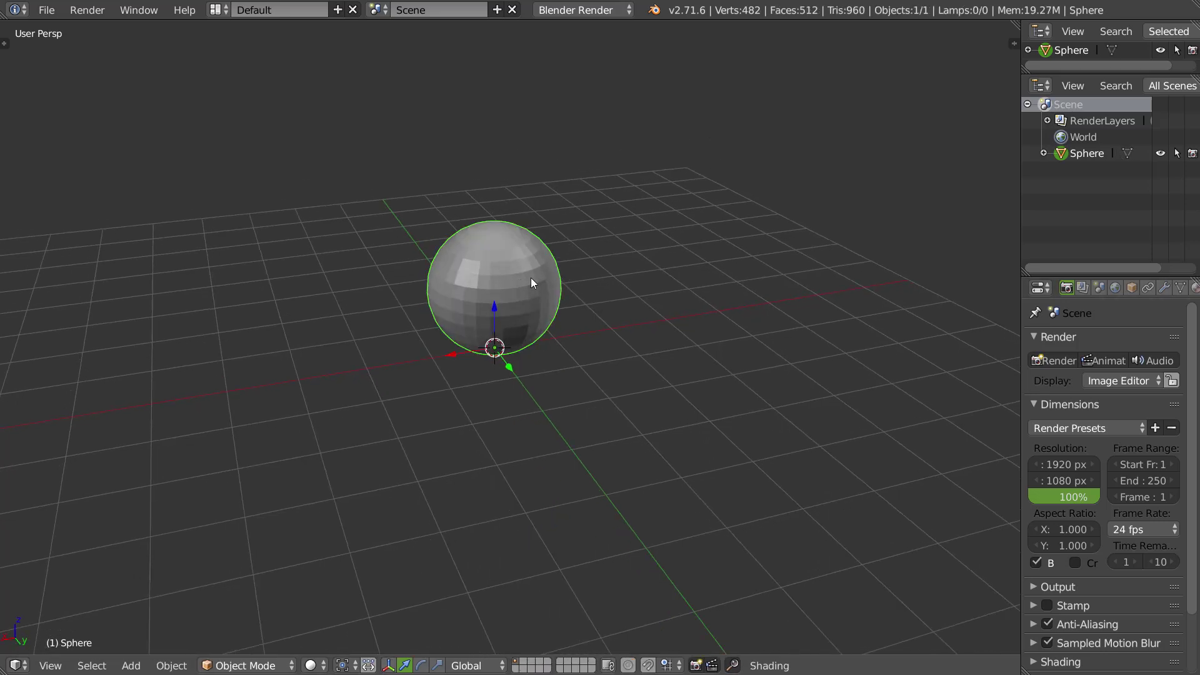
- Toggle the sphere's manipulator off and on, switch it to Scale, and hide it again
{"action": "key", "text": "ctrl+space"}
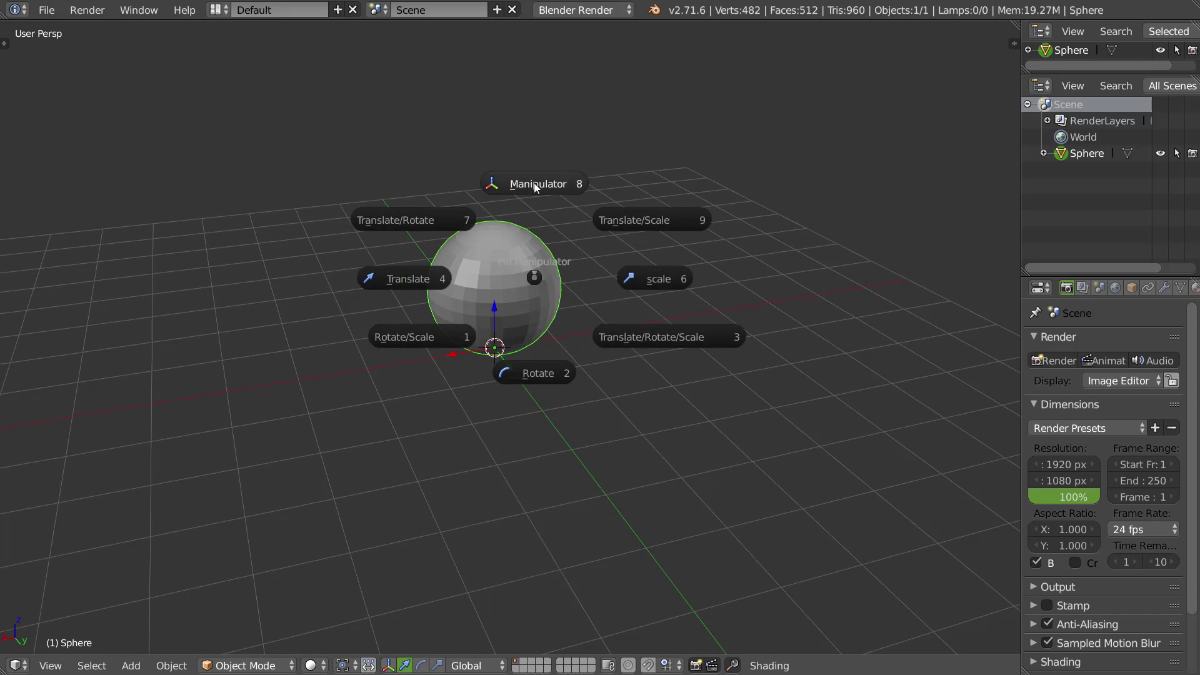
{"action": "left_click", "coordinate": [508, 267]}
{"action": "left_click", "coordinate": [388, 665]}
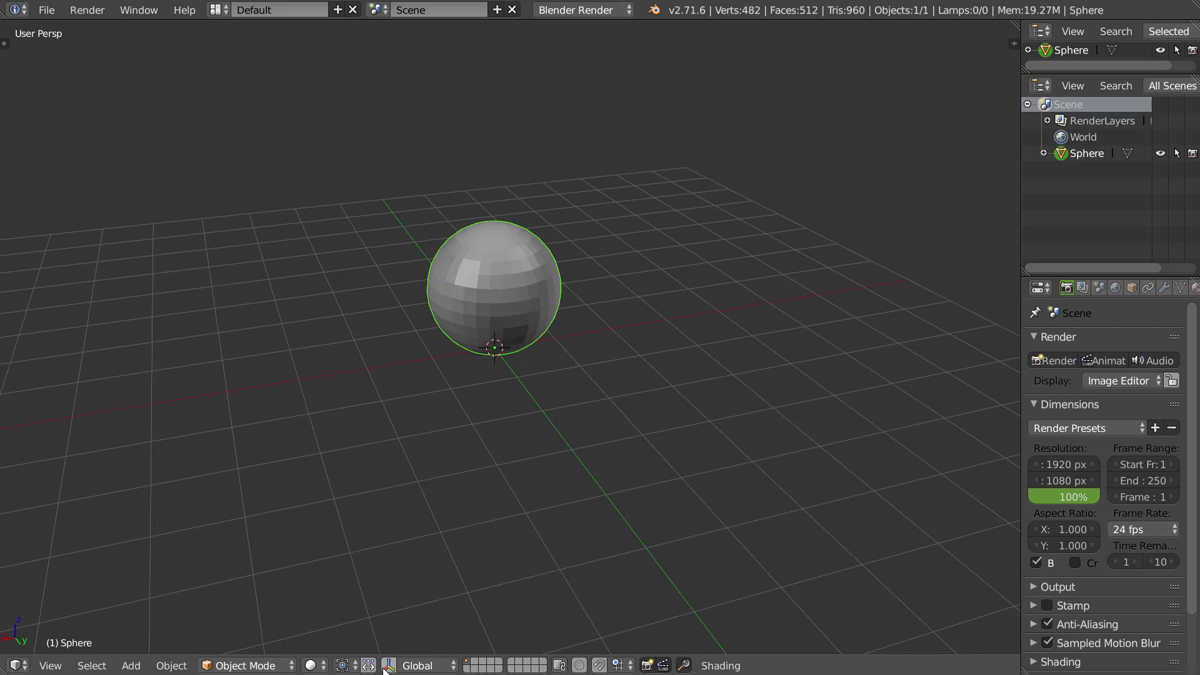
{"action": "left_click", "coordinate": [388, 665]}
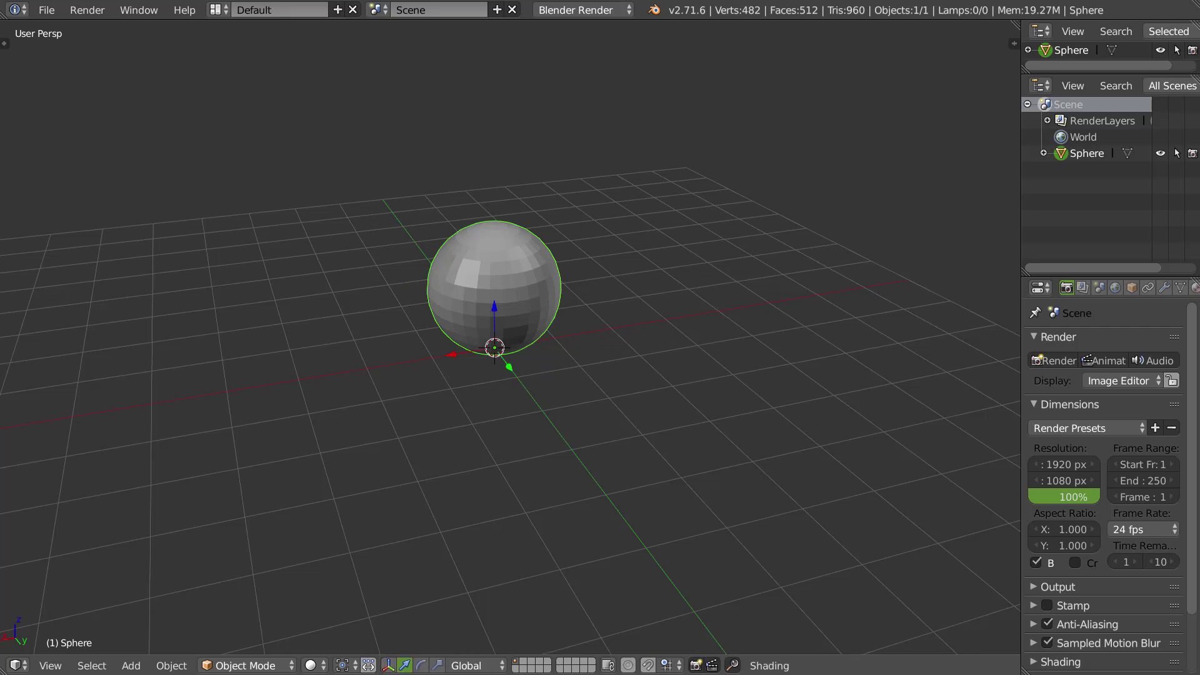
{"action": "left_click", "coordinate": [438, 664]}
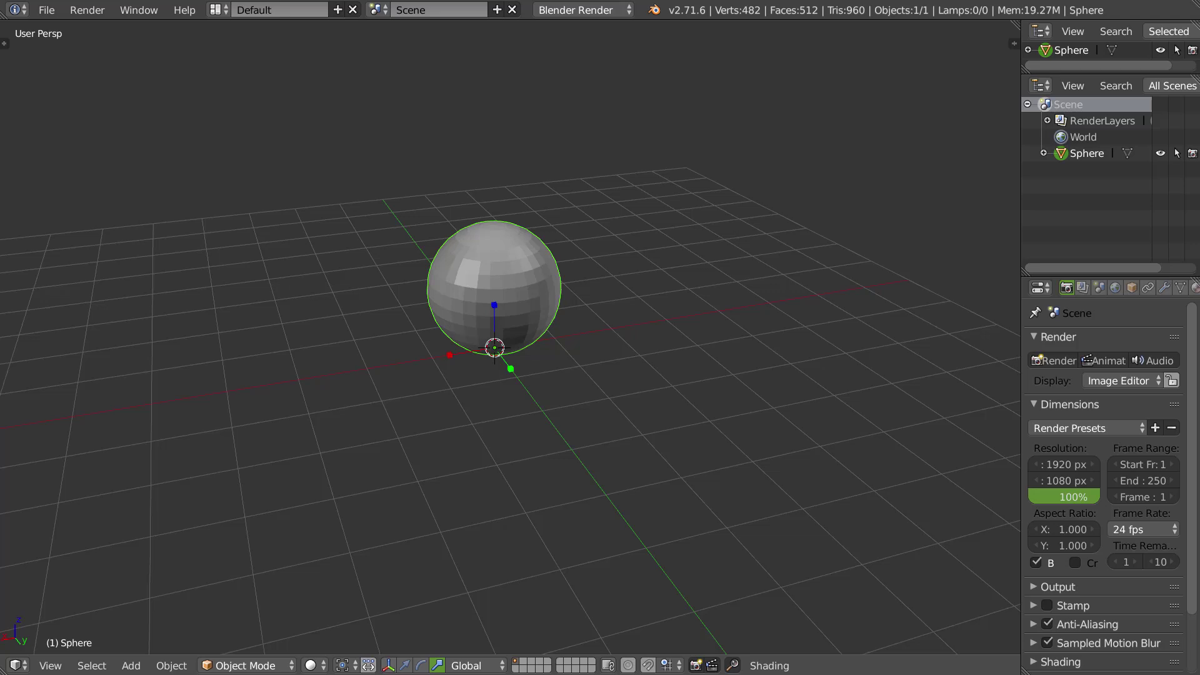
{"action": "left_click", "coordinate": [393, 667]}
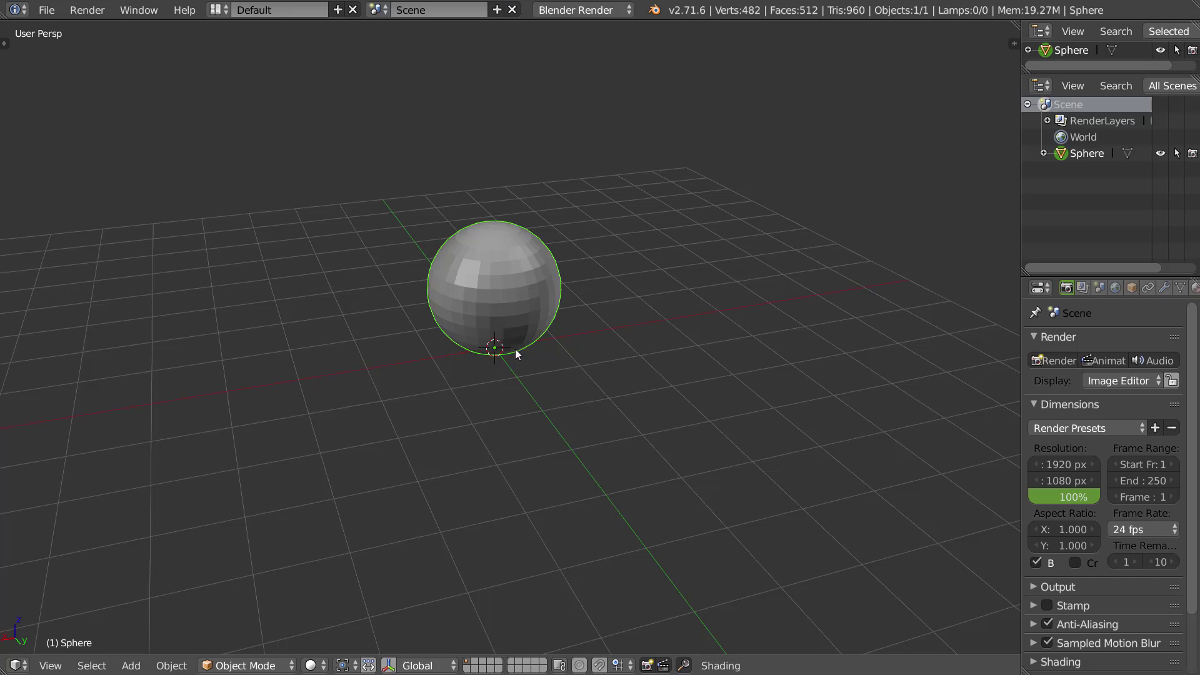
- Cycle the sphere's manipulator through Scale and the other modes of the manipulator pie, ending on Translate
{"action": "key", "text": "ctrl+space"}
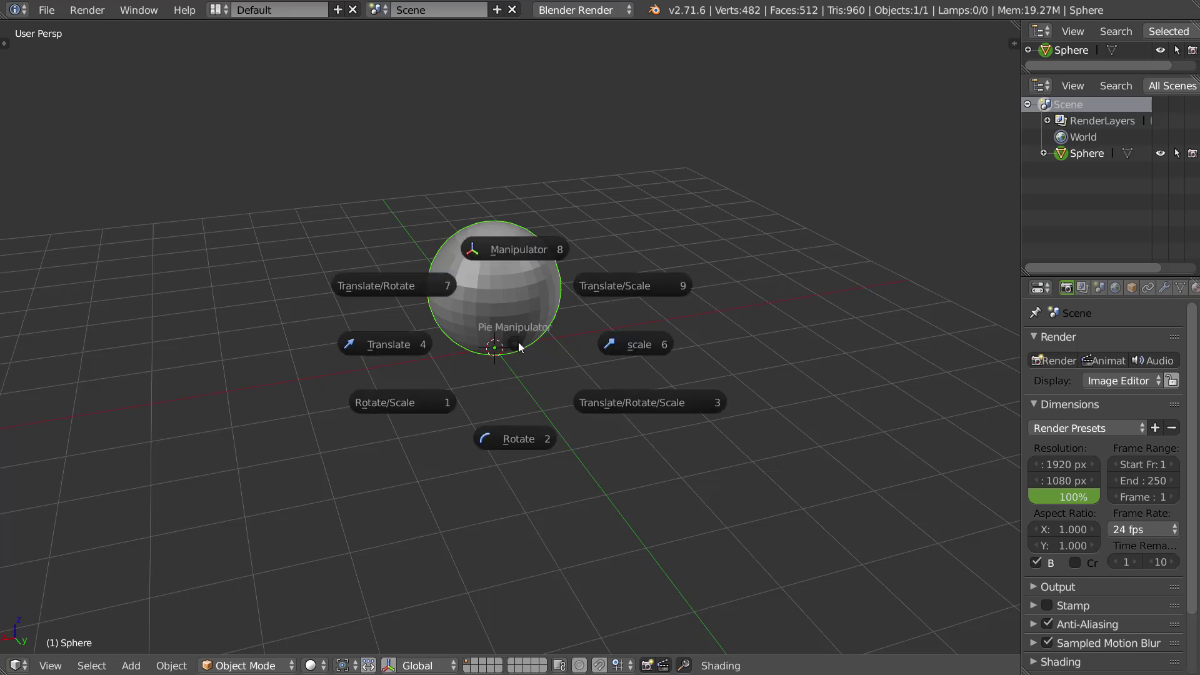
{"action": "left_click", "coordinate": [634, 347]}
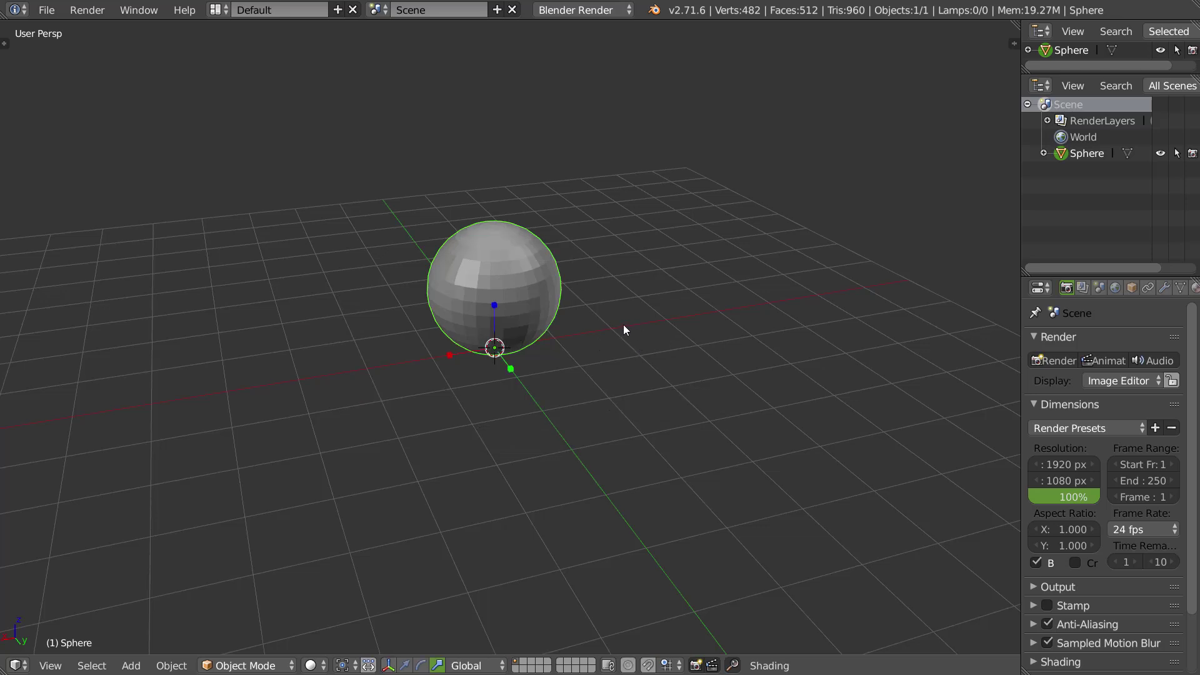
{"action": "key", "text": "ctrl+space"}
{"action": "left_click", "coordinate": [618, 415]}
{"action": "key", "text": "ctrl+space"}
{"action": "left_click", "coordinate": [519, 365]}
{"action": "key", "text": "ctrl+space"}
{"action": "left_click", "coordinate": [626, 354]}
{"action": "key", "text": "ctrl+space"}
{"action": "left_click", "coordinate": [638, 392]}
{"action": "key", "text": "ctrl+space"}
{"action": "left_click", "coordinate": [601, 375]}
{"action": "key", "text": "ctrl+space"}
{"action": "left_click", "coordinate": [662, 365]}
{"action": "key", "text": "ctrl+space"}
{"action": "left_click", "coordinate": [611, 435]}
{"action": "key", "text": "ctrl+space"}
{"action": "left_click", "coordinate": [494, 382]}
{"action": "key", "text": "ctrl+space"}
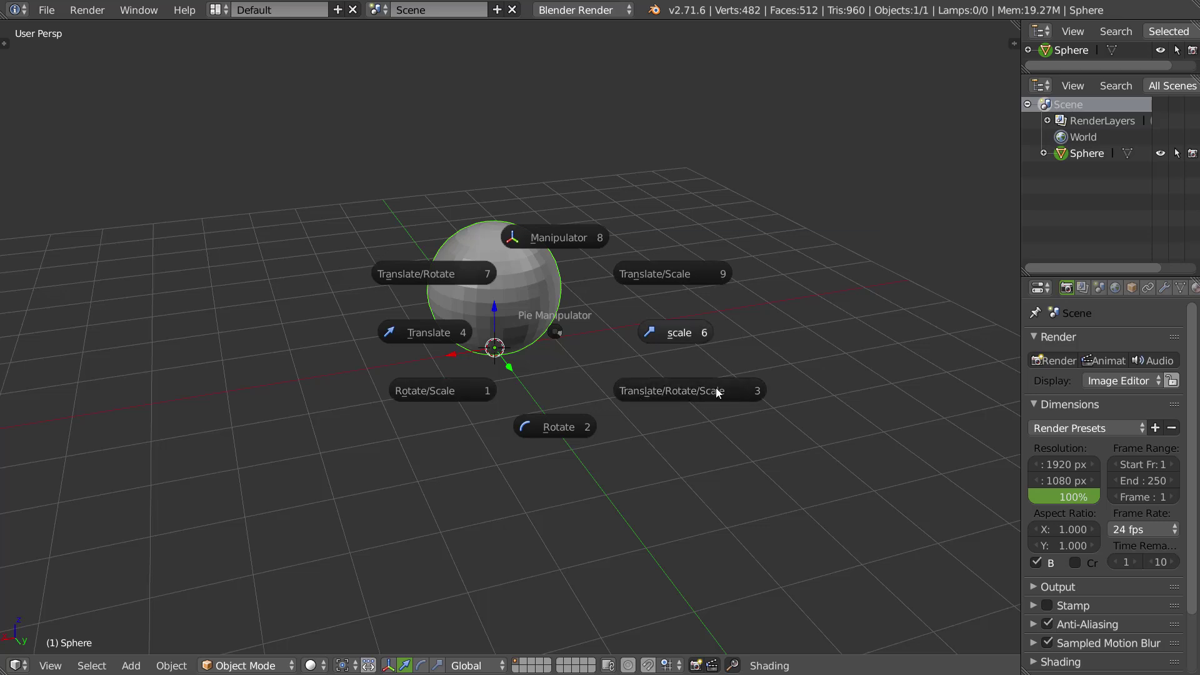
{"action": "right_click", "coordinate": [490, 540]}
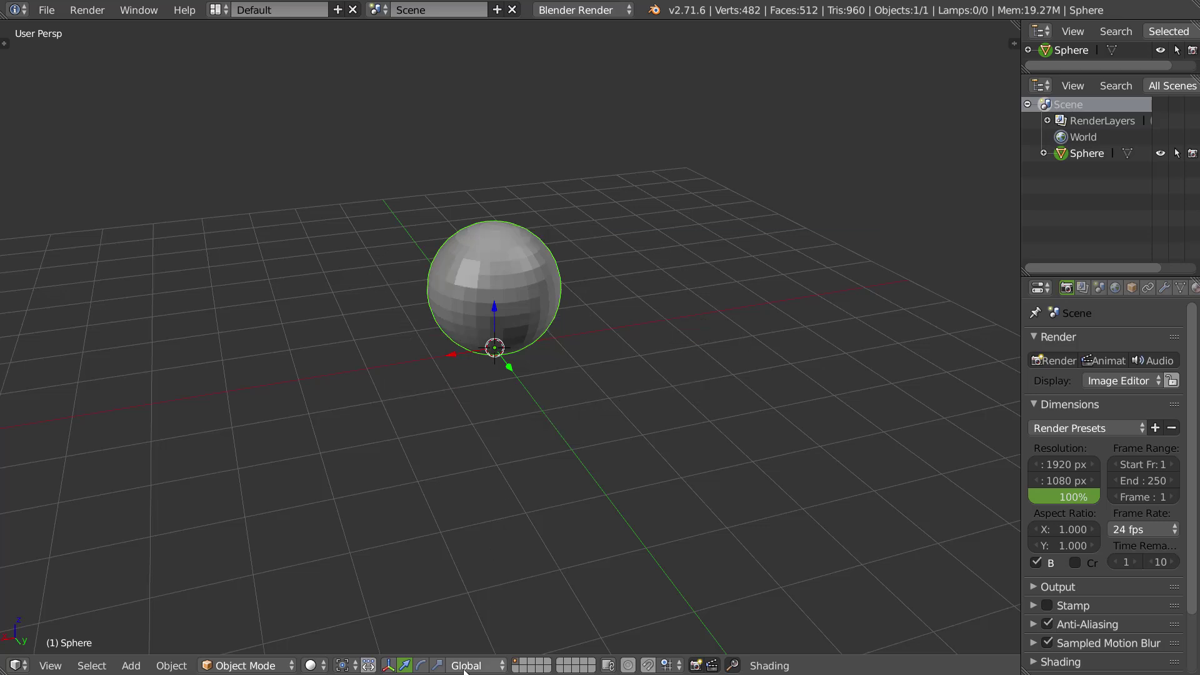
- Without the pie, set the sphere's manipulator to Translate with Rotate, Scale alone, and Translate with Scale
{"action": "left_click", "coordinate": [417, 667], "text": "shift"}
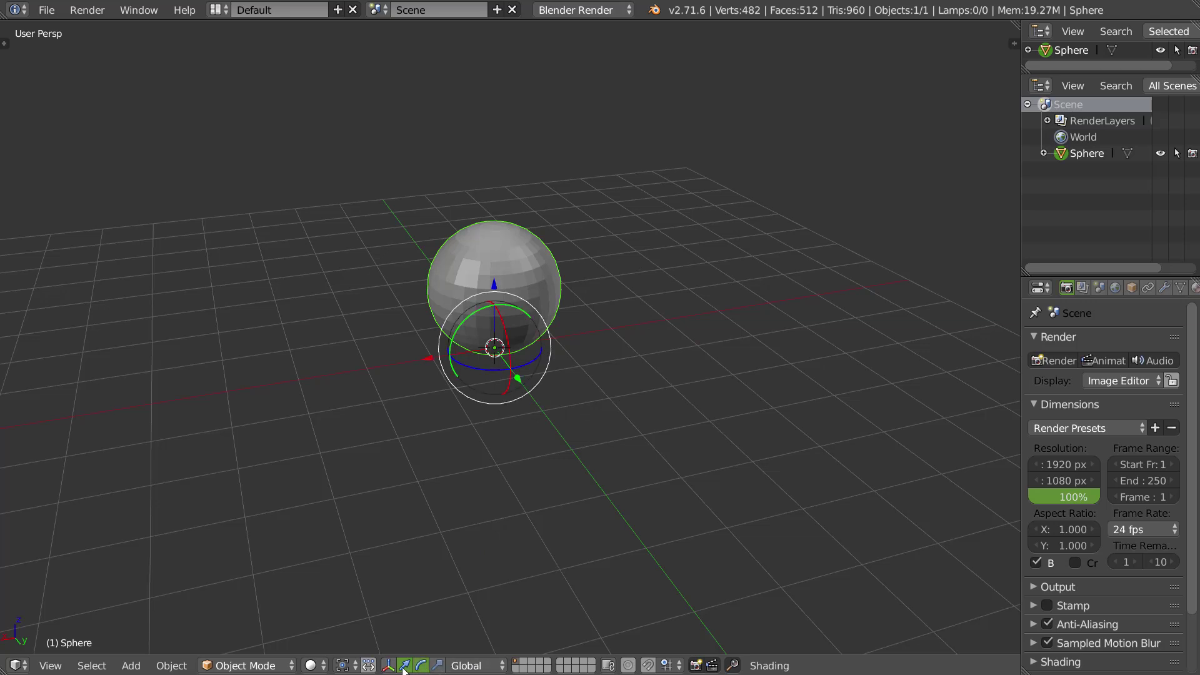
{"action": "left_click", "coordinate": [437, 666], "text": "shift"}
{"action": "left_click", "coordinate": [421, 666], "text": "shift"}
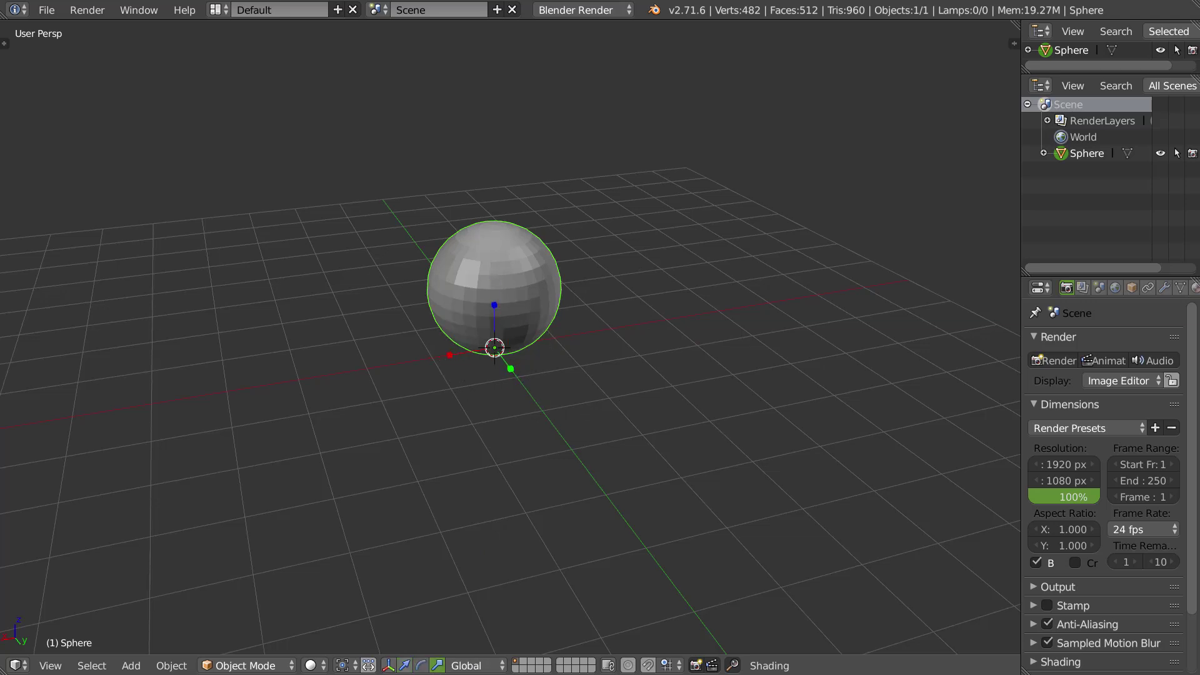
{"action": "left_click", "coordinate": [421, 666], "text": "shift"}
{"action": "left_click", "coordinate": [422, 666], "text": "shift"}
- Cycle through manipulator pie modes, ending on Translate/Rotate, and hide the sphere's manipulator
{"action": "key", "text": "ctrl+space"}
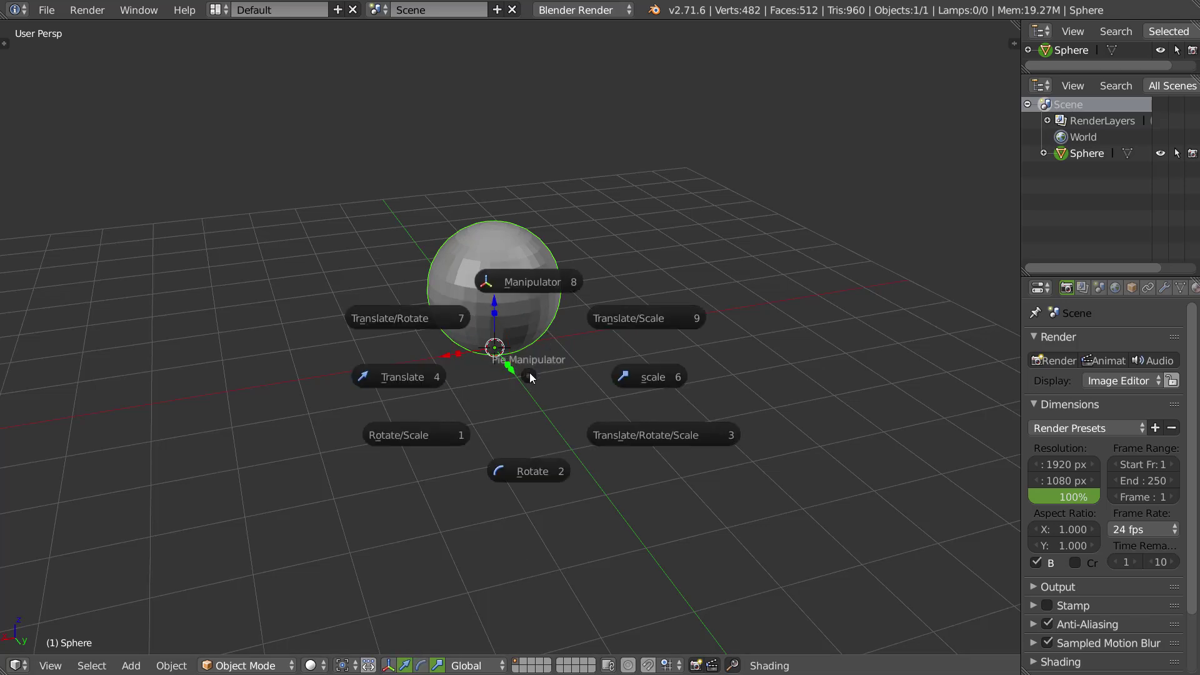
{"action": "left_click", "coordinate": [556, 383]}
{"action": "key", "text": "ctrl+space"}
{"action": "left_click", "coordinate": [470, 428]}
{"action": "key", "text": "ctrl+space"}
{"action": "left_click", "coordinate": [393, 508]}
{"action": "key", "text": "ctrl+space"}
{"action": "left_click", "coordinate": [427, 406]}
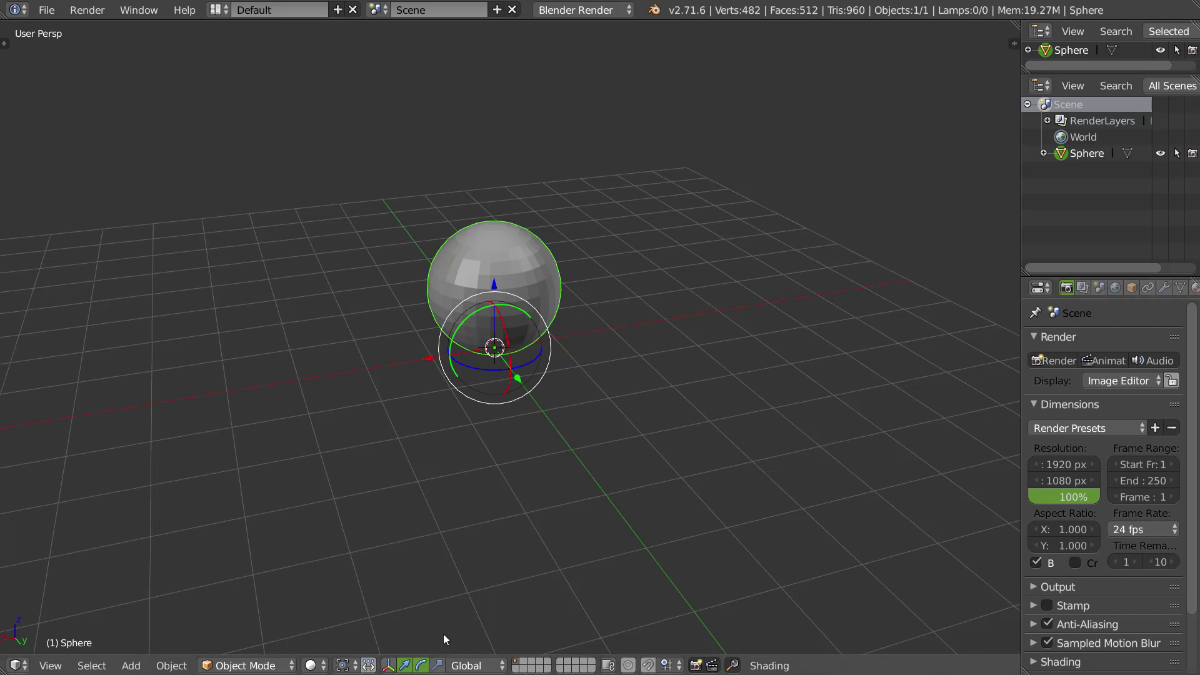
{"action": "left_click", "coordinate": [388, 666]}
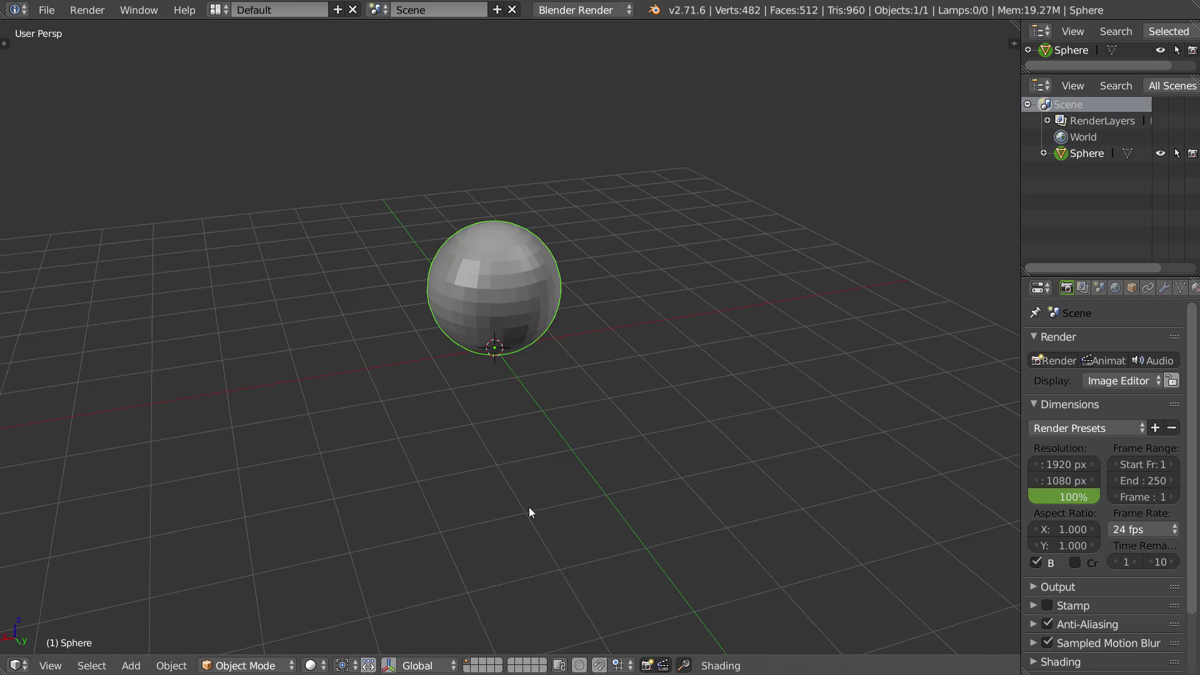
- Examine the choices in the orientation pie and compare them with the standard Transform Orientation list
{"action": "key", "text": "alt+space"}
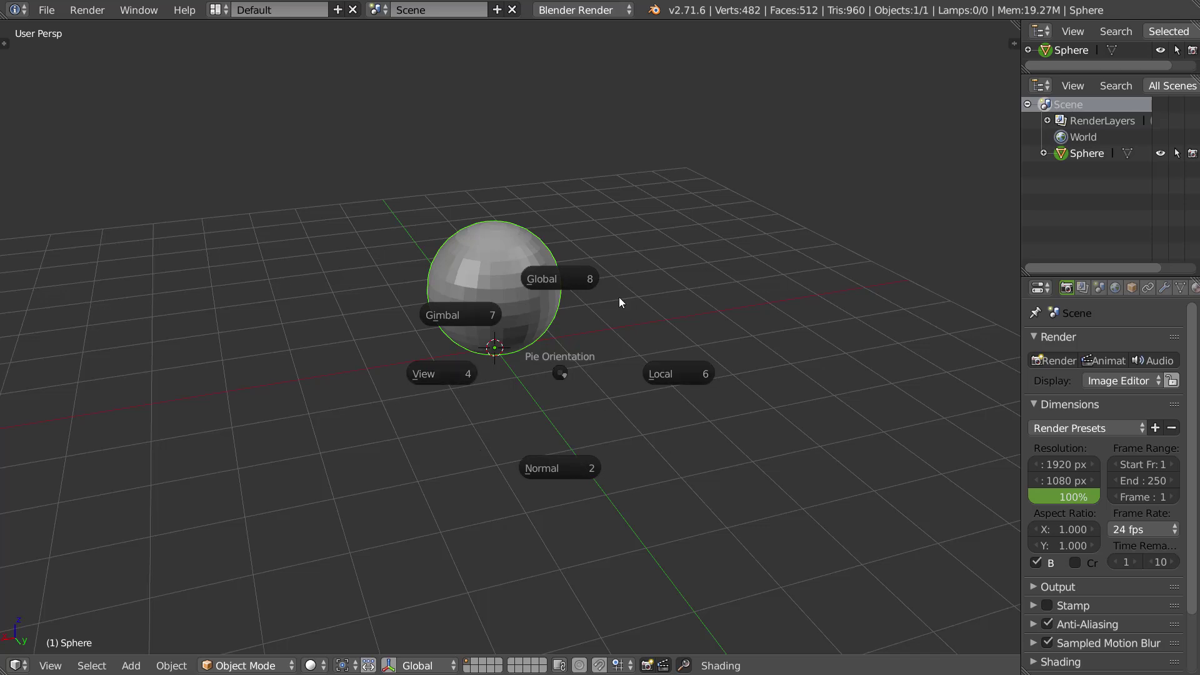
{"action": "key", "text": "Escape"}
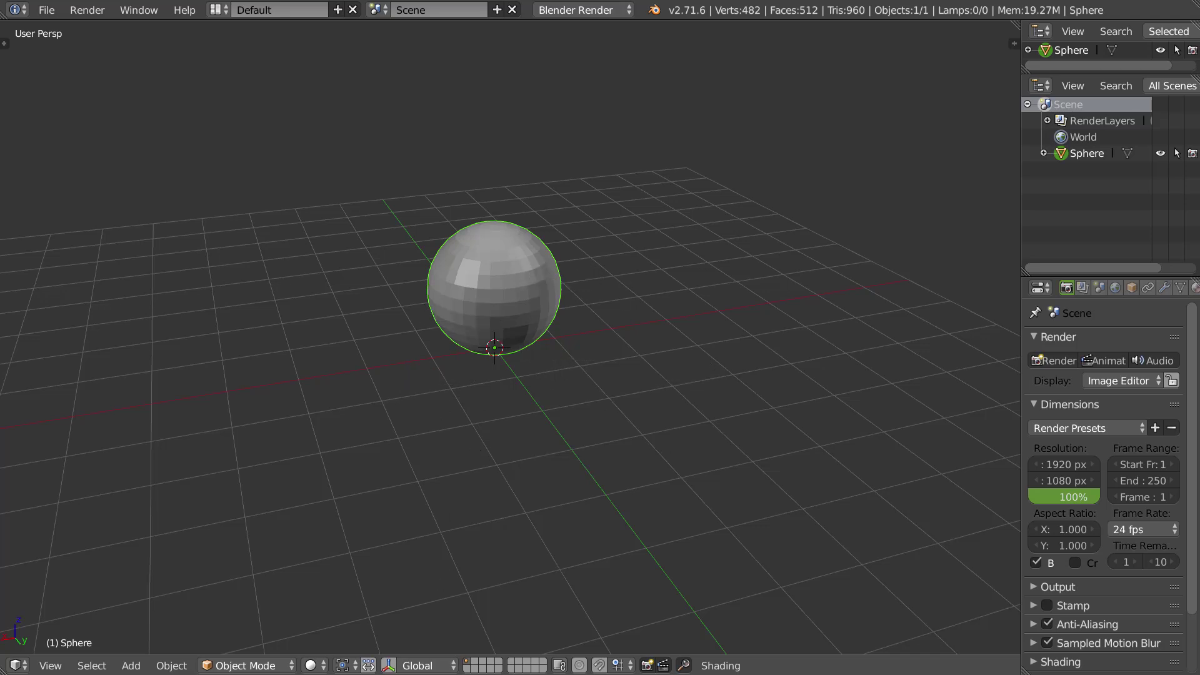
{"action": "left_click", "coordinate": [421, 665]}
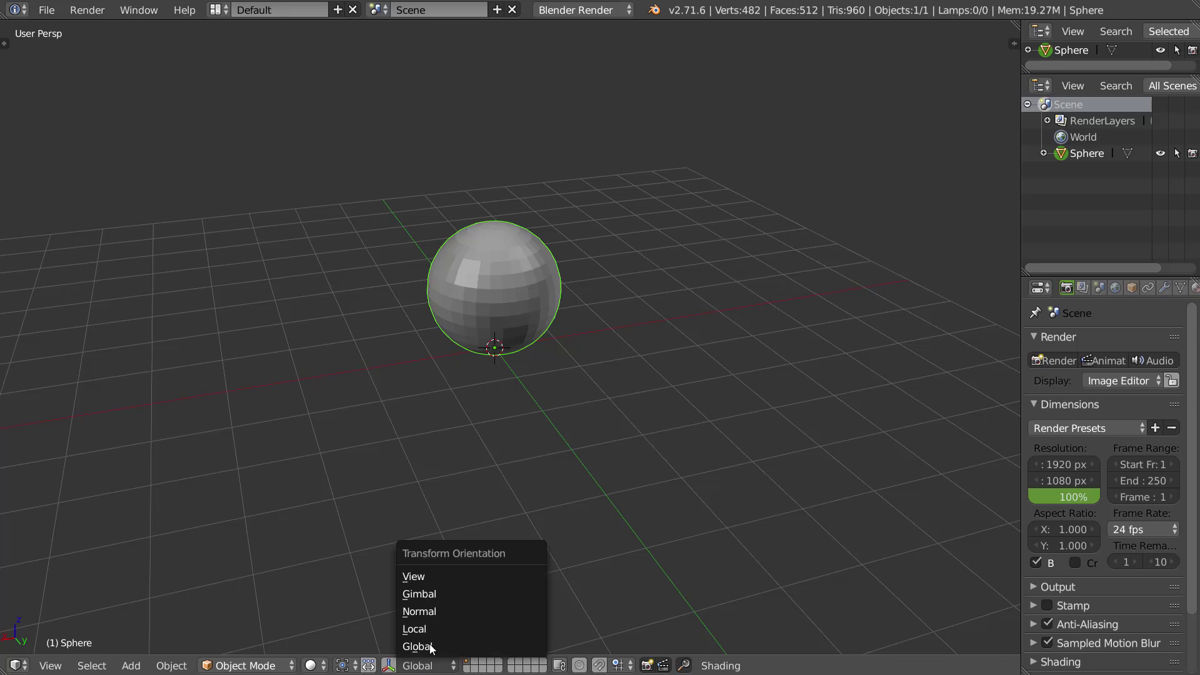
- Switch the sphere into Edit Mode with face selection, and select one face on its upper half
{"action": "middle_click_drag", "start_coordinate": [507, 284], "coordinate": [455, 283]}
{"action": "scroll", "coordinate": [518, 216], "scroll_direction": "up", "scroll_amount": 3}
{"action": "key", "text": "Tab"}
{"action": "left_click", "coordinate": [614, 220]}
{"action": "right_click", "coordinate": [526, 228]}
{"action": "middle_click_drag", "start_coordinate": [526, 227], "coordinate": [482, 199]}
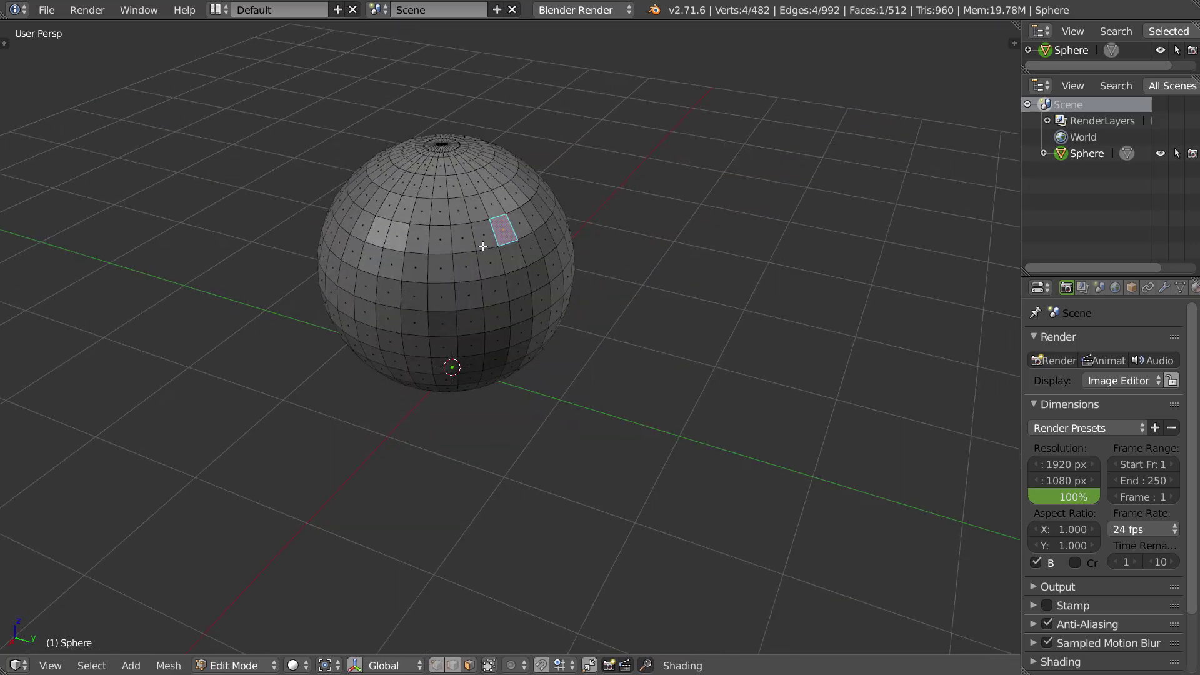
{"action": "scroll", "coordinate": [522, 275], "scroll_direction": "up", "scroll_amount": 4}
{"action": "middle_click_drag", "start_coordinate": [523, 275], "coordinate": [545, 353]}
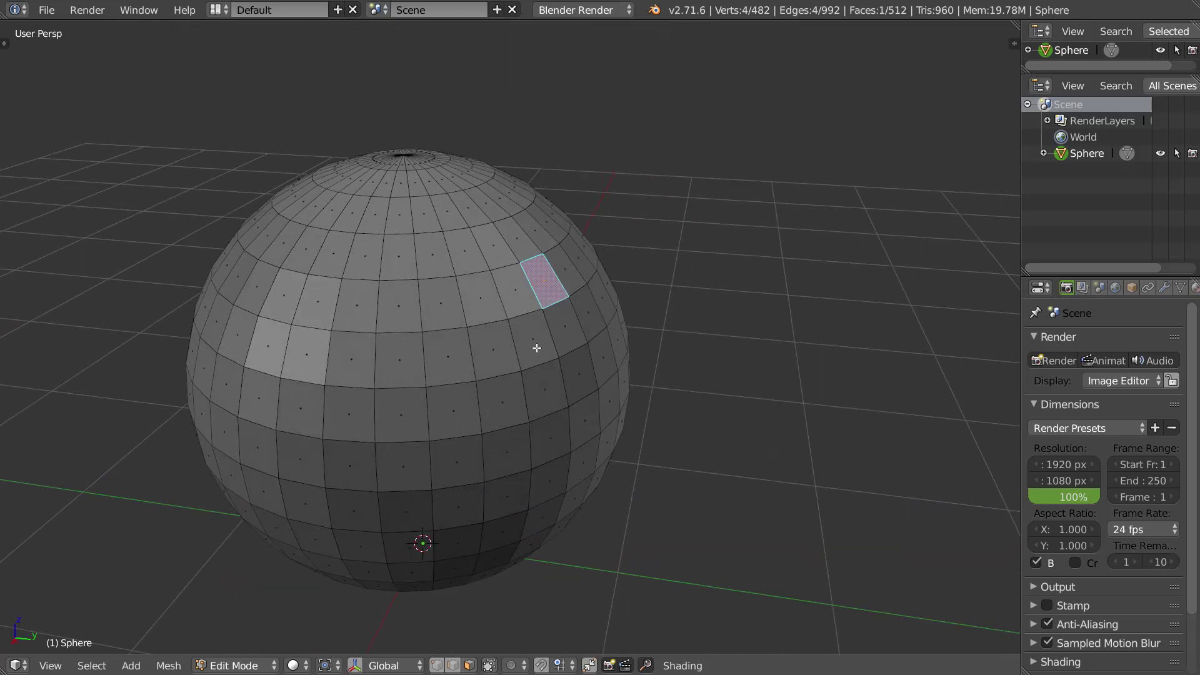
- Show the Translate manipulator on the selected face, and create a custom transform orientation from that face
{"action": "key", "text": "ctrl+space"}
{"action": "left_click", "coordinate": [501, 350]}
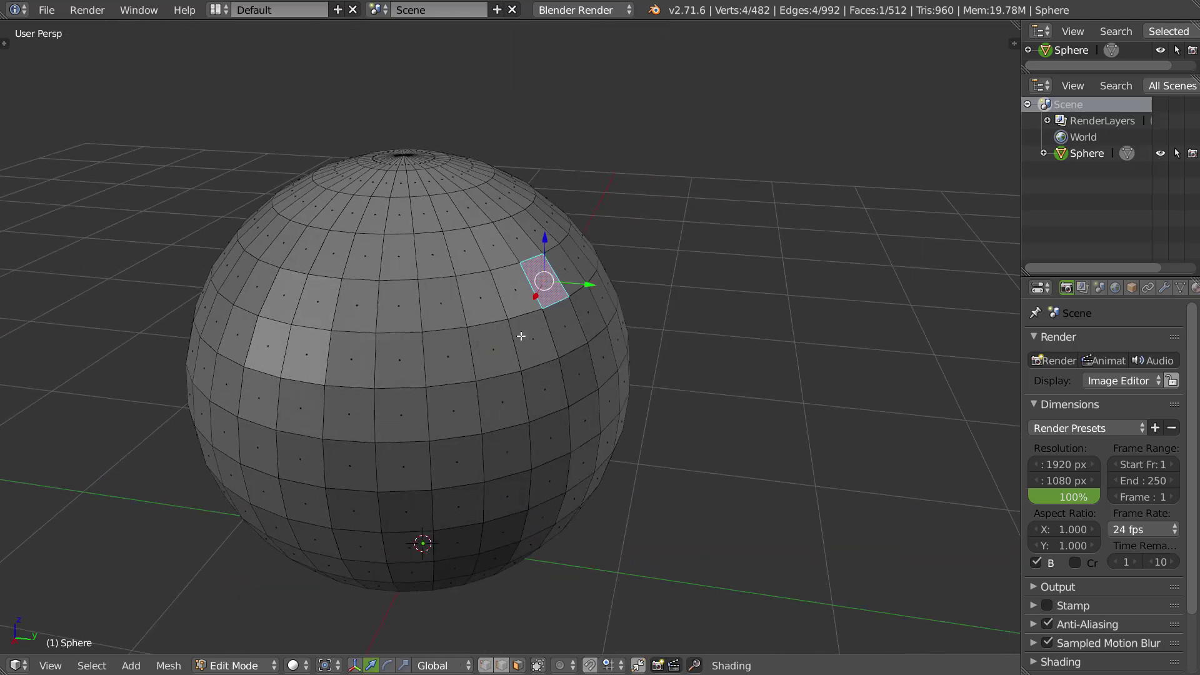
{"action": "scroll", "coordinate": [501, 350], "scroll_direction": "up", "scroll_amount": 4}
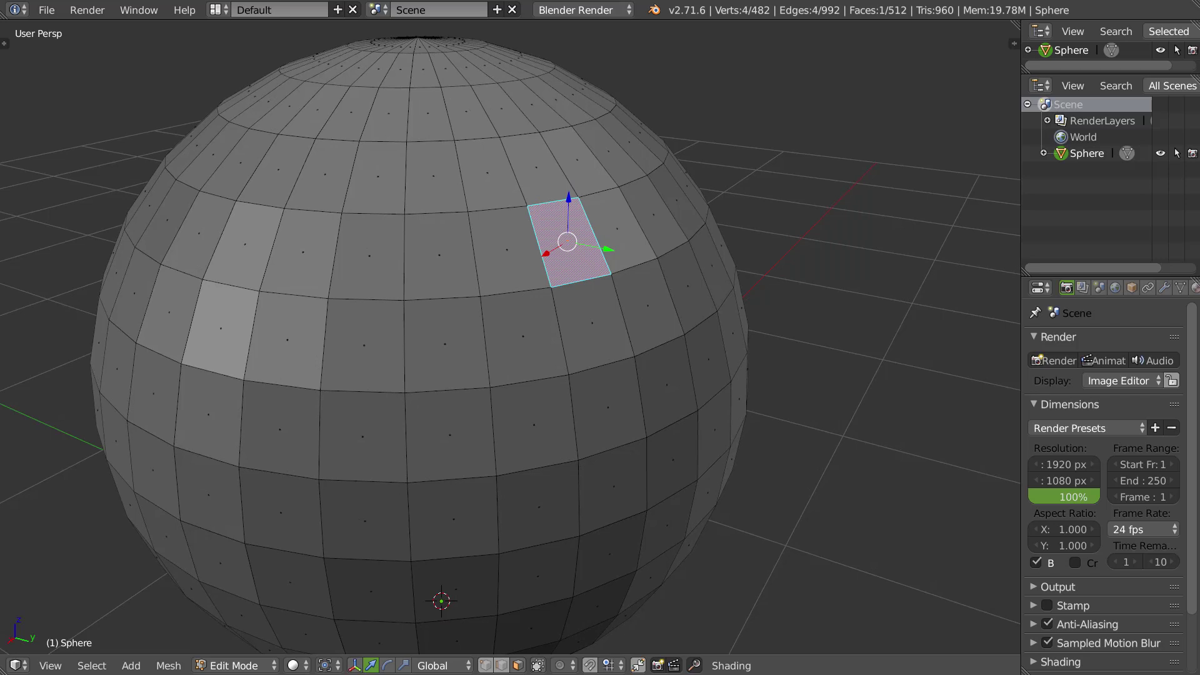
{"action": "key", "text": "alt+space"}
{"action": "middle_click_drag", "start_coordinate": [581, 216], "coordinate": [591, 262]}
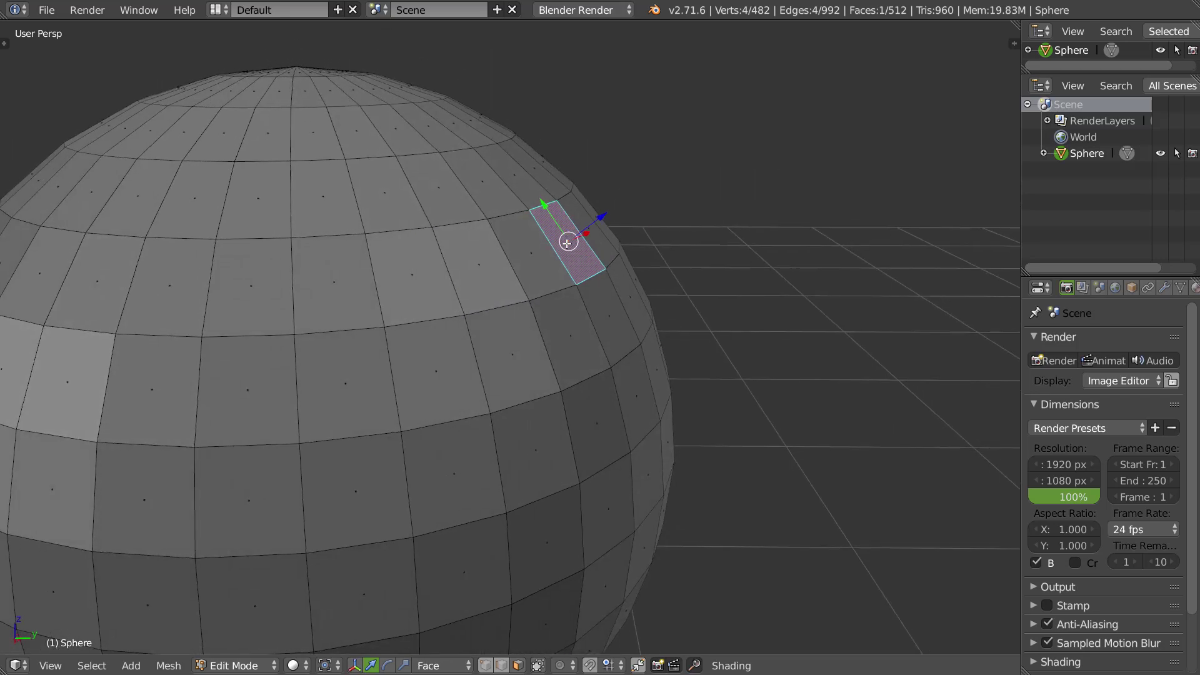
{"action": "left_click", "coordinate": [437, 666]}
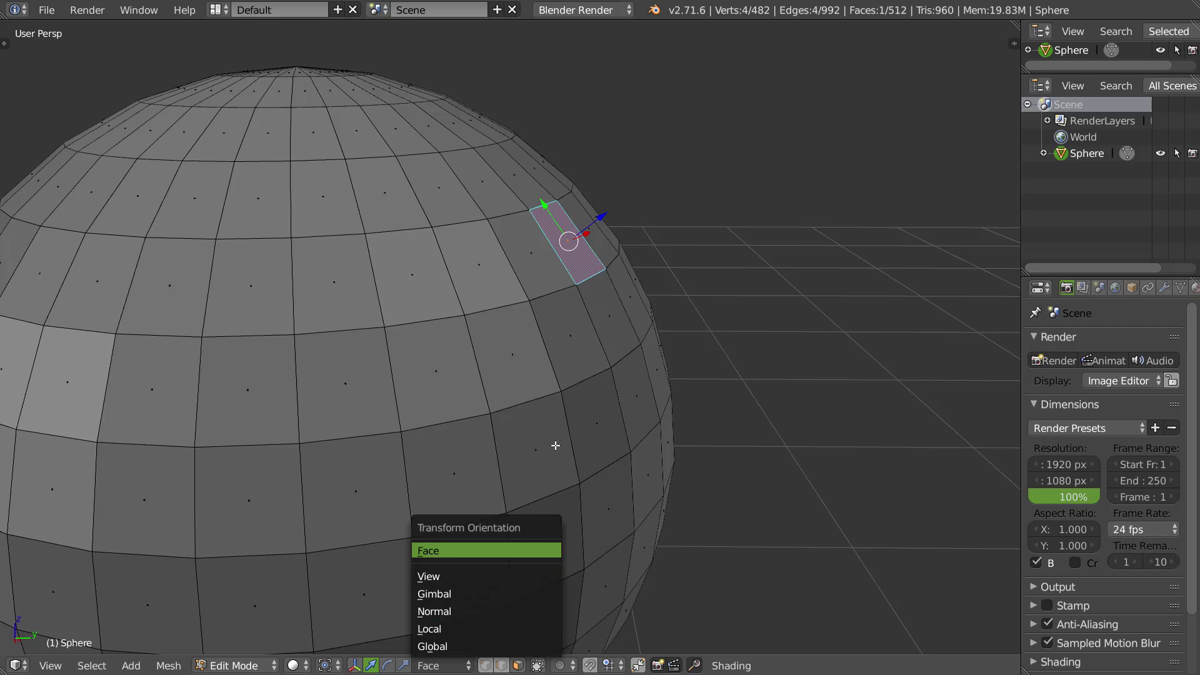
- Select two neighbouring faces in turn, and create a custom transform orientation from each
{"action": "right_click", "coordinate": [570, 338]}
{"action": "key", "text": "ctrl+alt+space"}
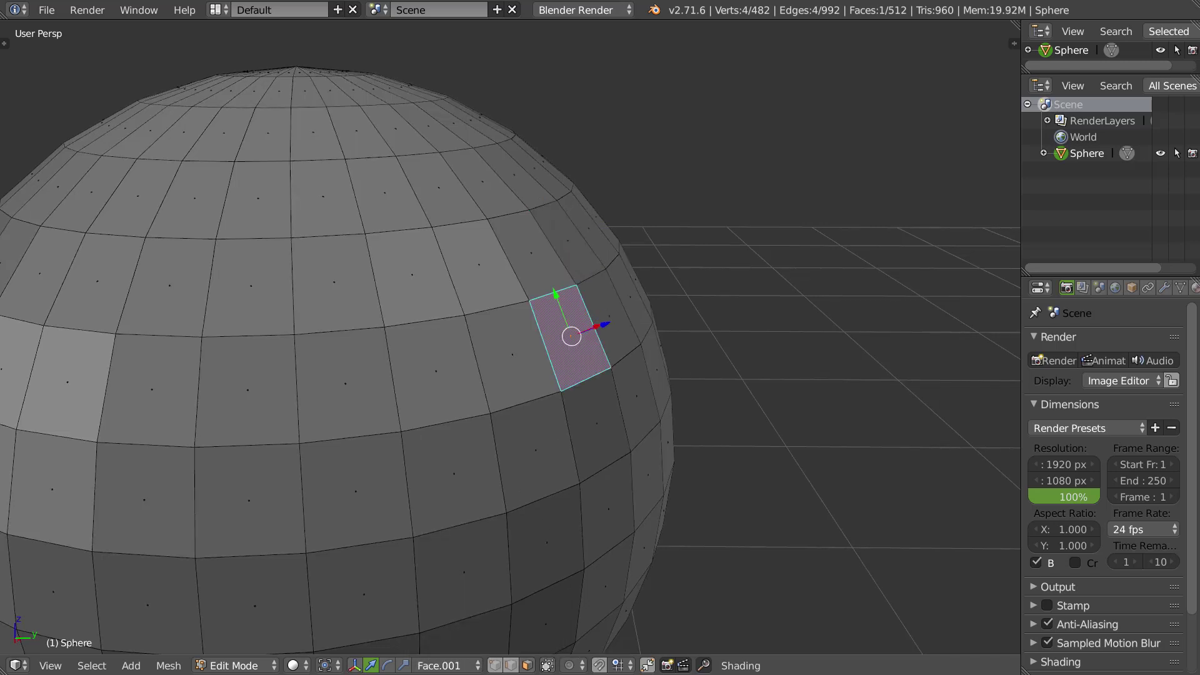
{"action": "right_click", "coordinate": [538, 360]}
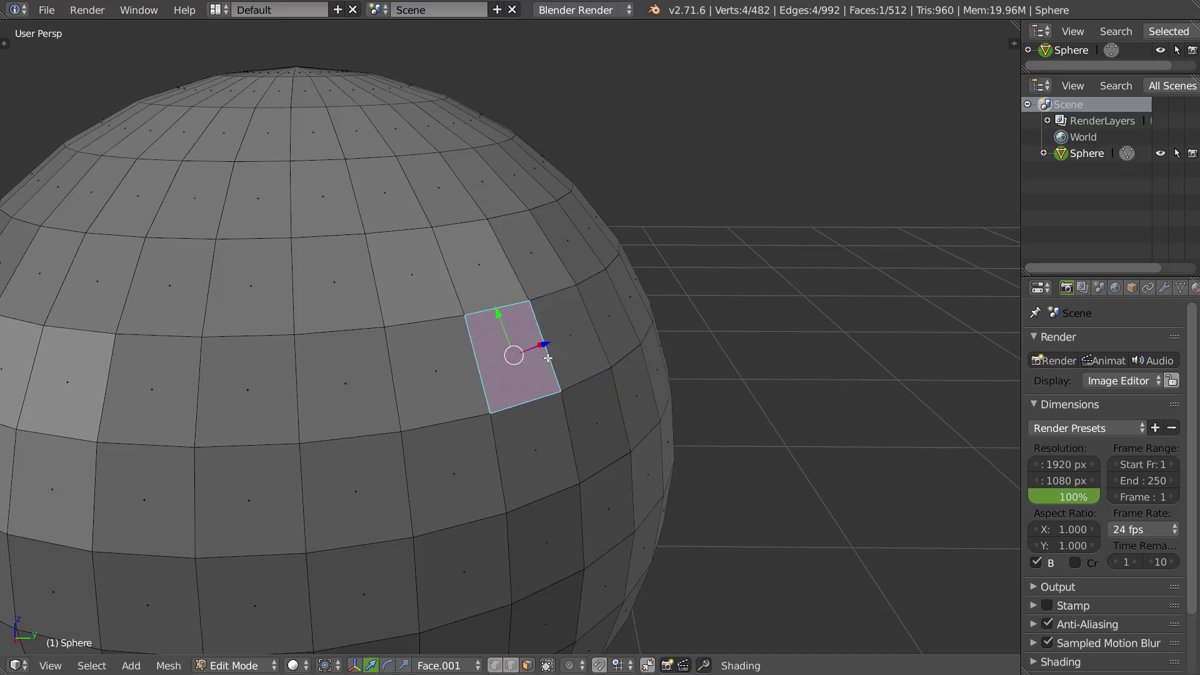
{"action": "key", "text": "ctrl+alt+space"}
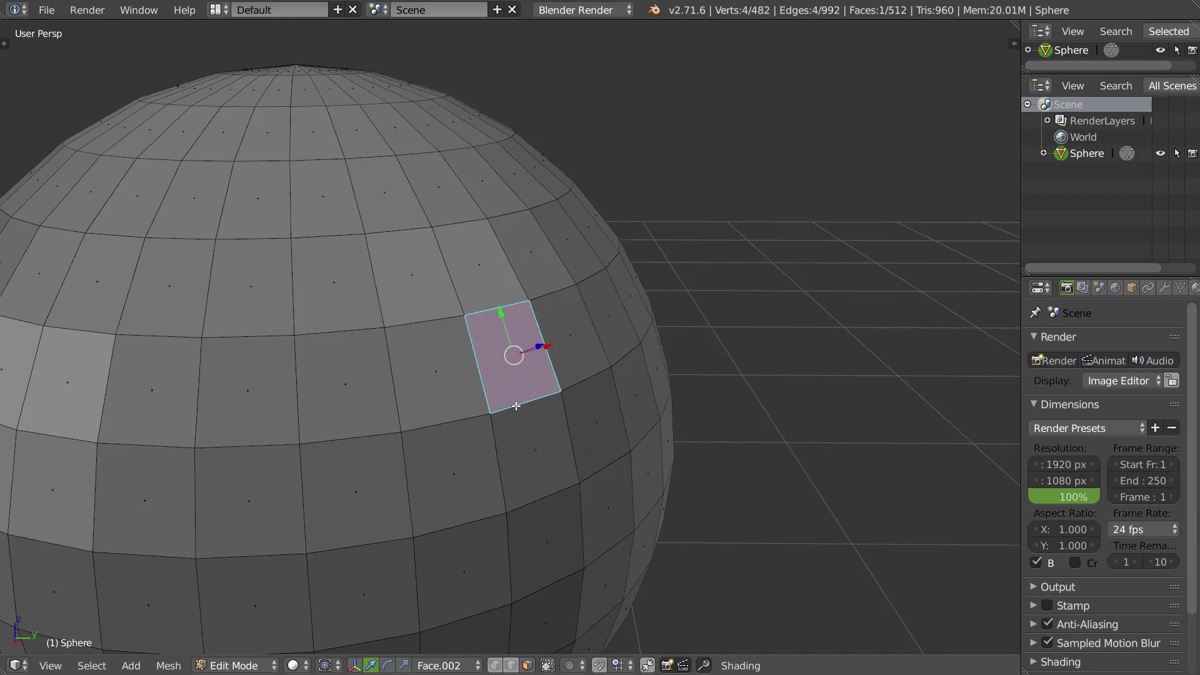
- Set the transform orientation to Global with the orientation pie
{"action": "middle_click_drag", "start_coordinate": [523, 398], "coordinate": [486, 411]}
{"action": "key", "text": "alt+space"}
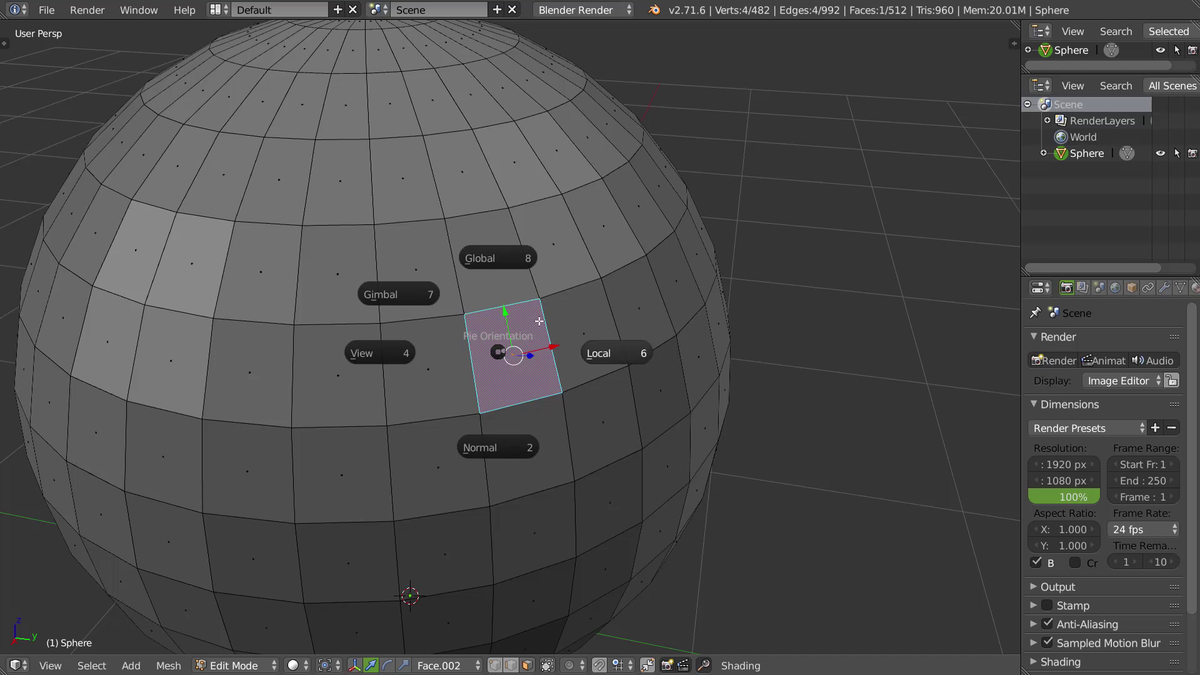
{"action": "left_click", "coordinate": [526, 372]}
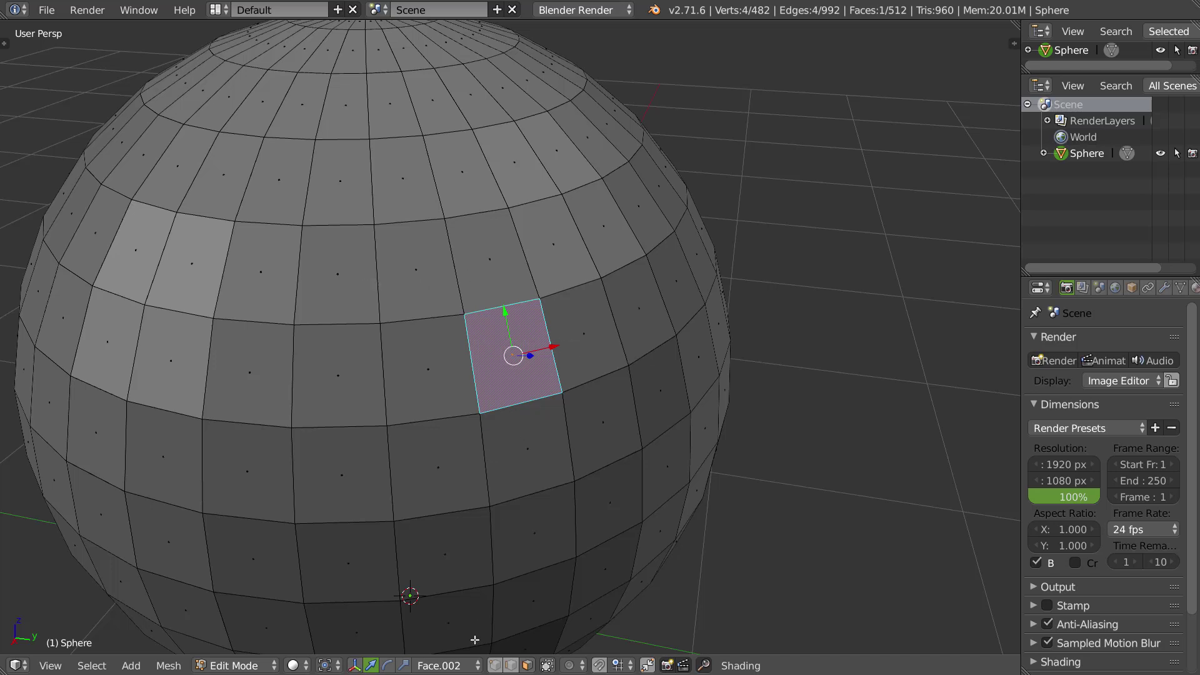
{"action": "key", "text": "alt+space"}
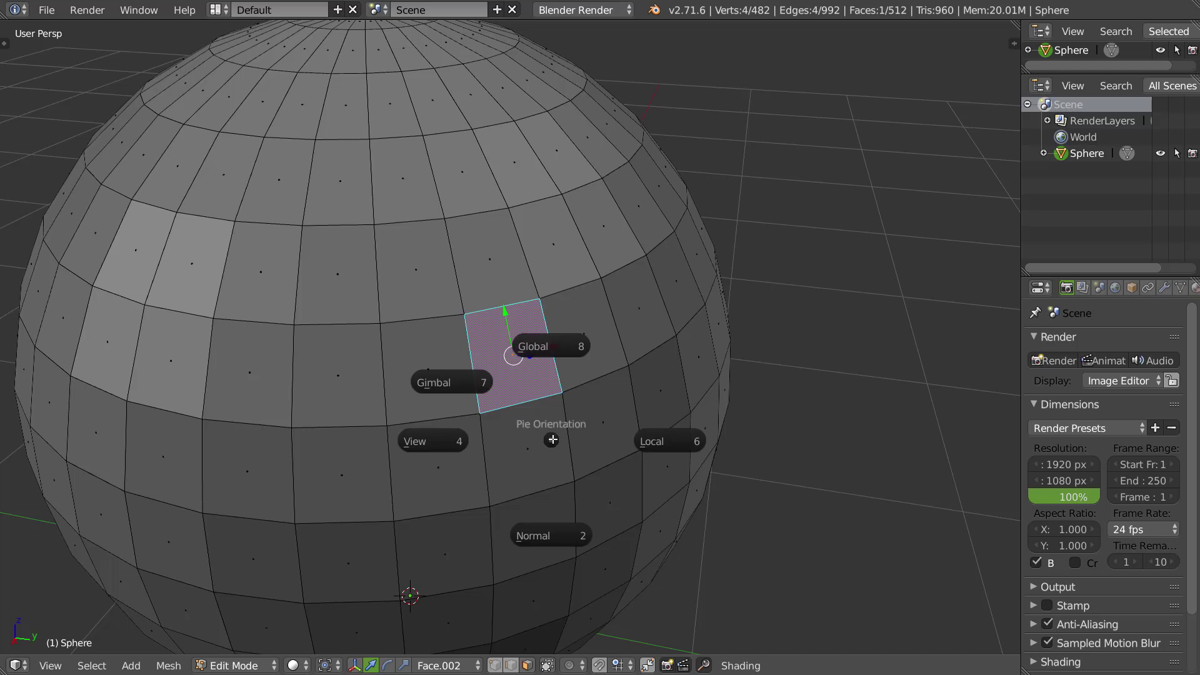
{"action": "left_click", "coordinate": [556, 435]}
{"action": "key", "text": "ctrl+space"}
{"action": "left_click", "coordinate": [433, 436]}
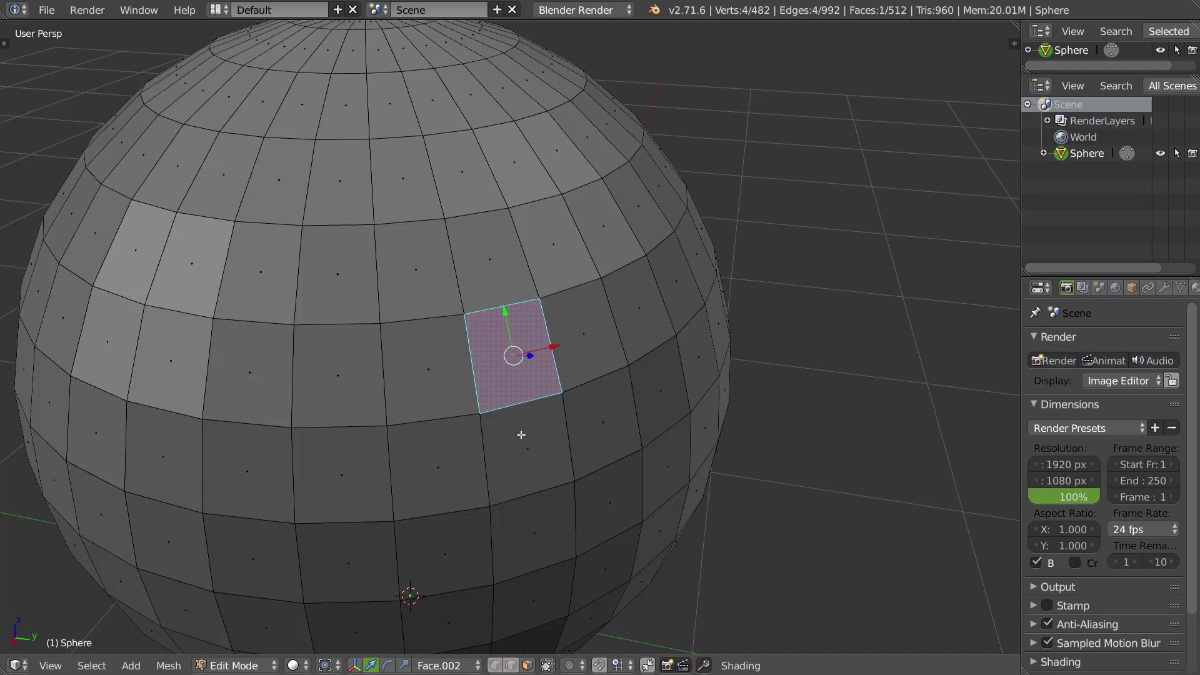
{"action": "key", "text": "alt+space"}
{"action": "left_click", "coordinate": [530, 352]}
- Set the snap element to Face and then to Vertex with the snapping pie
{"action": "middle_click_drag", "start_coordinate": [545, 442], "coordinate": [517, 396]}
{"action": "scroll", "coordinate": [518, 397], "scroll_direction": "down", "scroll_amount": 4}
{"action": "middle_click_drag", "start_coordinate": [480, 447], "coordinate": [574, 368]}
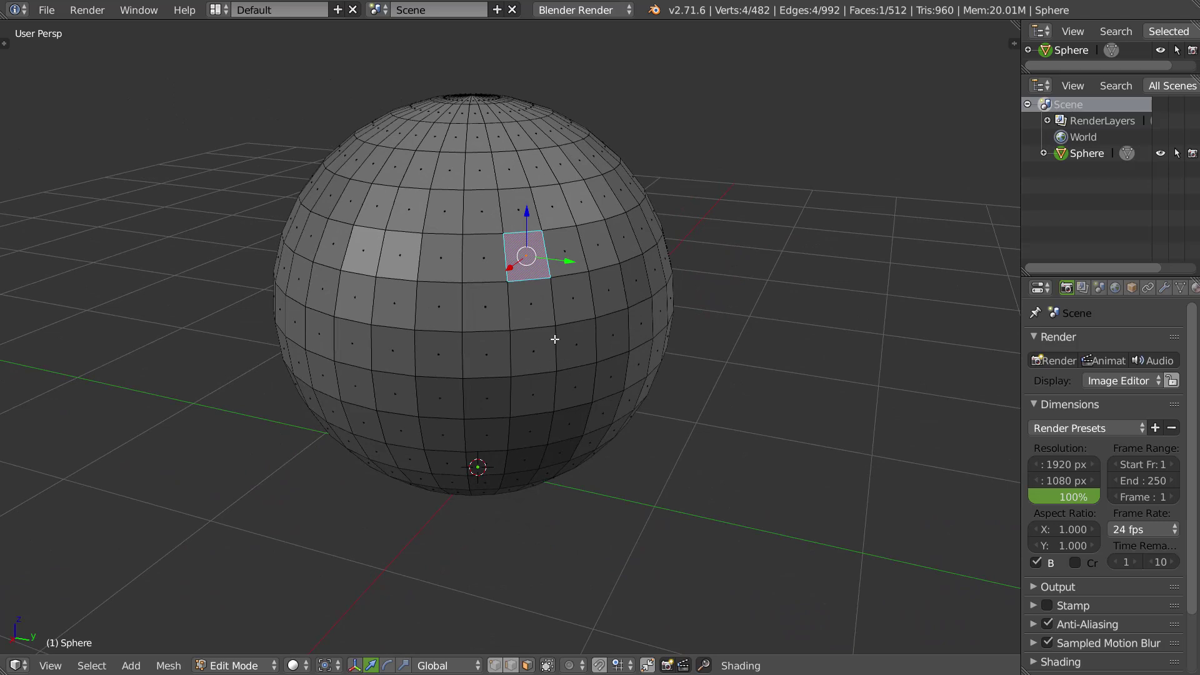
{"action": "middle_click_drag", "start_coordinate": [557, 336], "coordinate": [565, 329]}
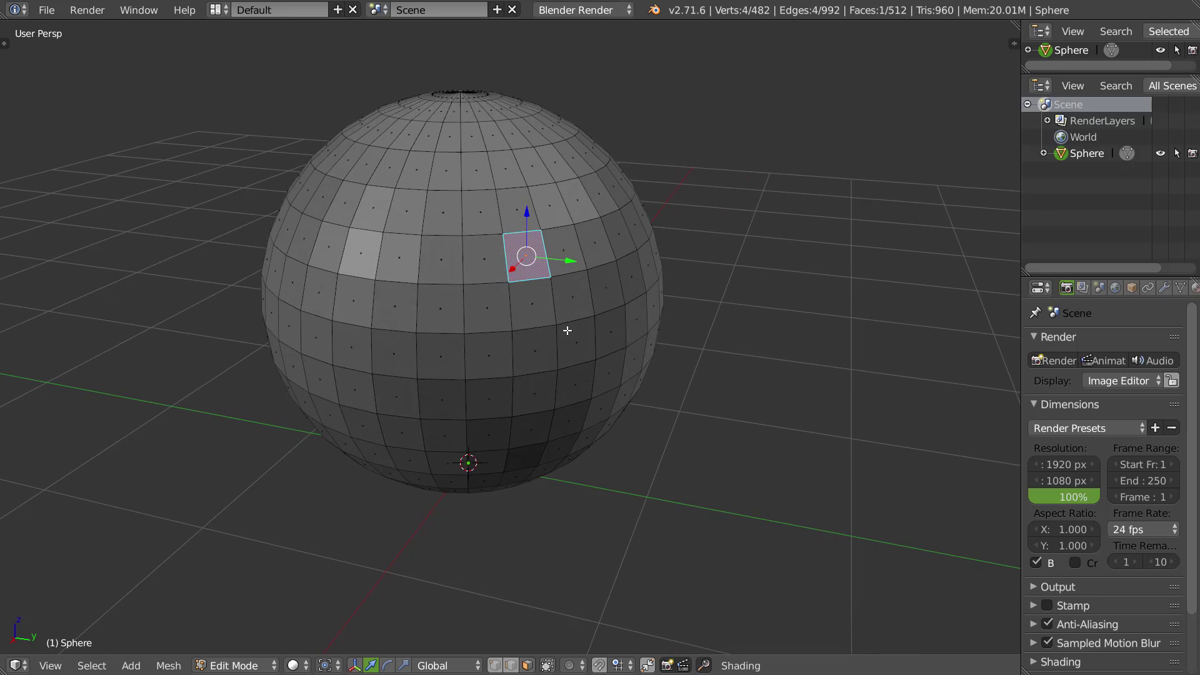
{"action": "key", "text": "ctrl+shift+Tab"}
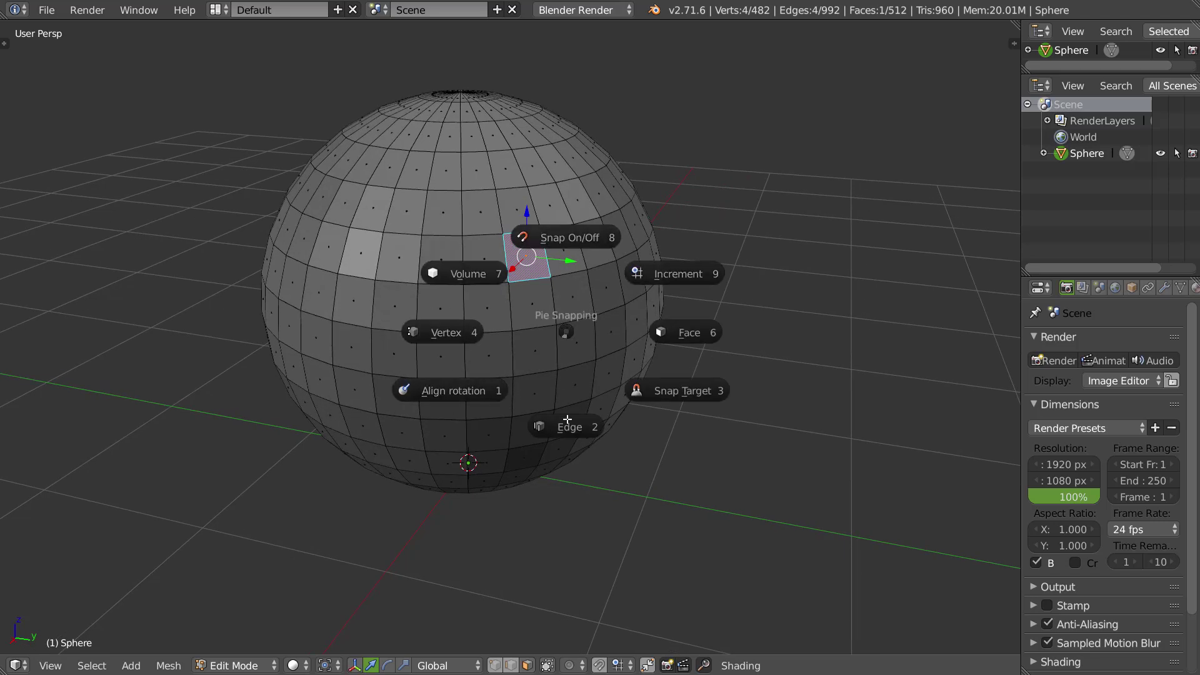
{"action": "left_click", "coordinate": [670, 336]}
{"action": "key", "text": "ctrl+shift+Tab"}
{"action": "left_click", "coordinate": [511, 348]}
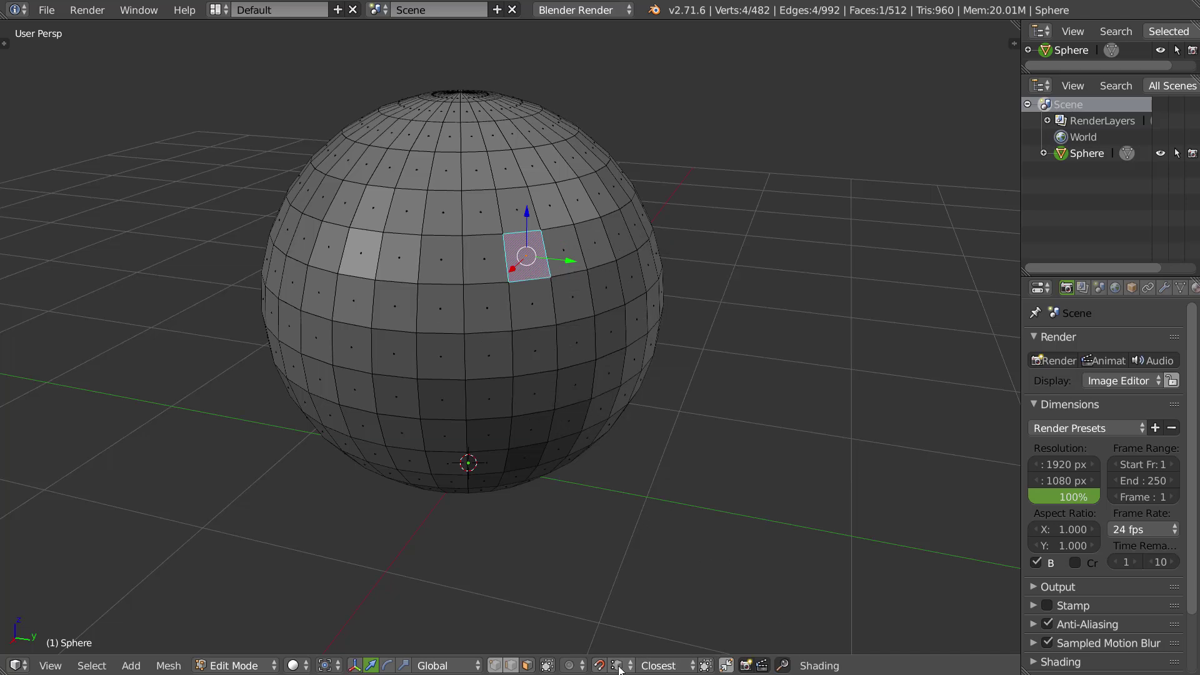
- Set the snap element to Volume and then to Increment with the snapping pie
{"action": "key", "text": "ctrl+shift+Tab"}
{"action": "key", "text": "ctrl+shift+Tab"}
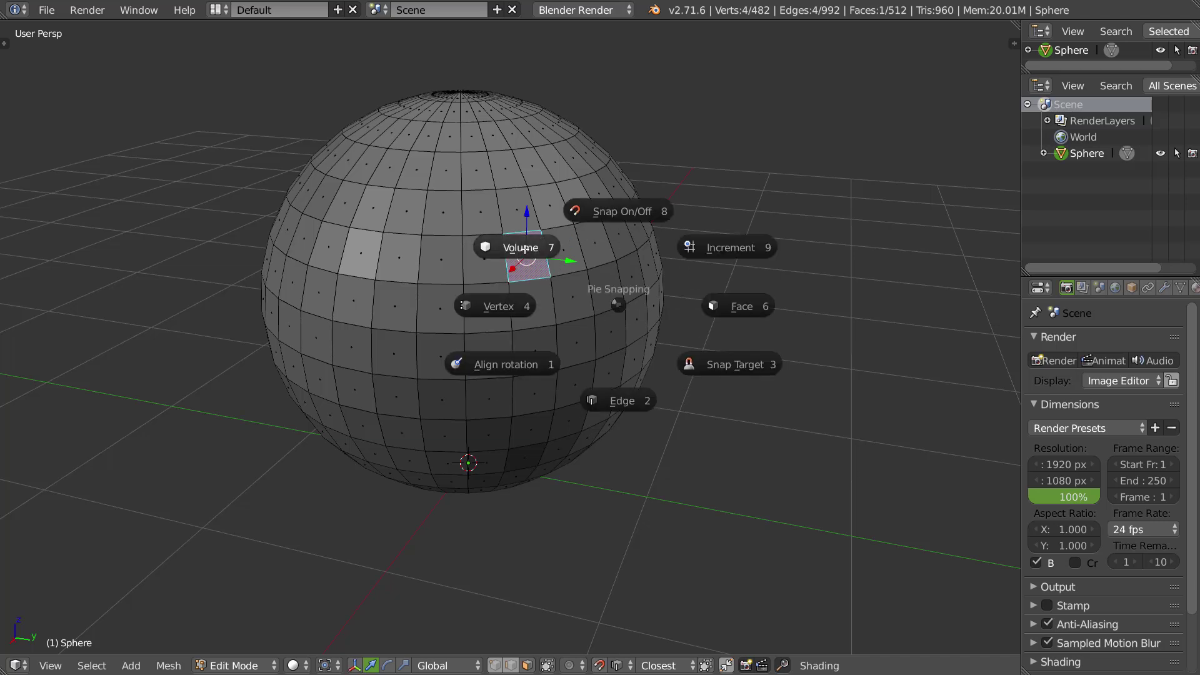
{"action": "left_click", "coordinate": [521, 248]}
{"action": "key", "text": "ctrl+shift+Tab"}
{"action": "left_click", "coordinate": [743, 196]}
- Toggle rotation alignment for snapping, and toggle snapping itself with the snapping pie
{"action": "key", "text": "ctrl+shift+Tab"}
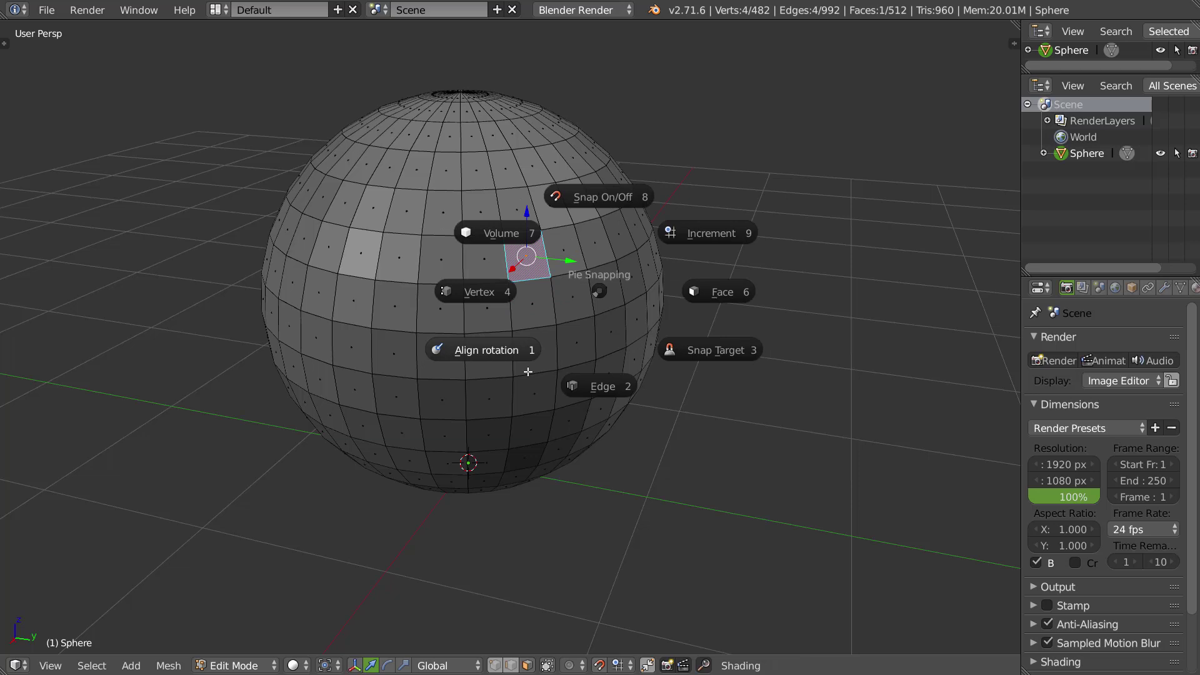
{"action": "left_click", "coordinate": [476, 352]}
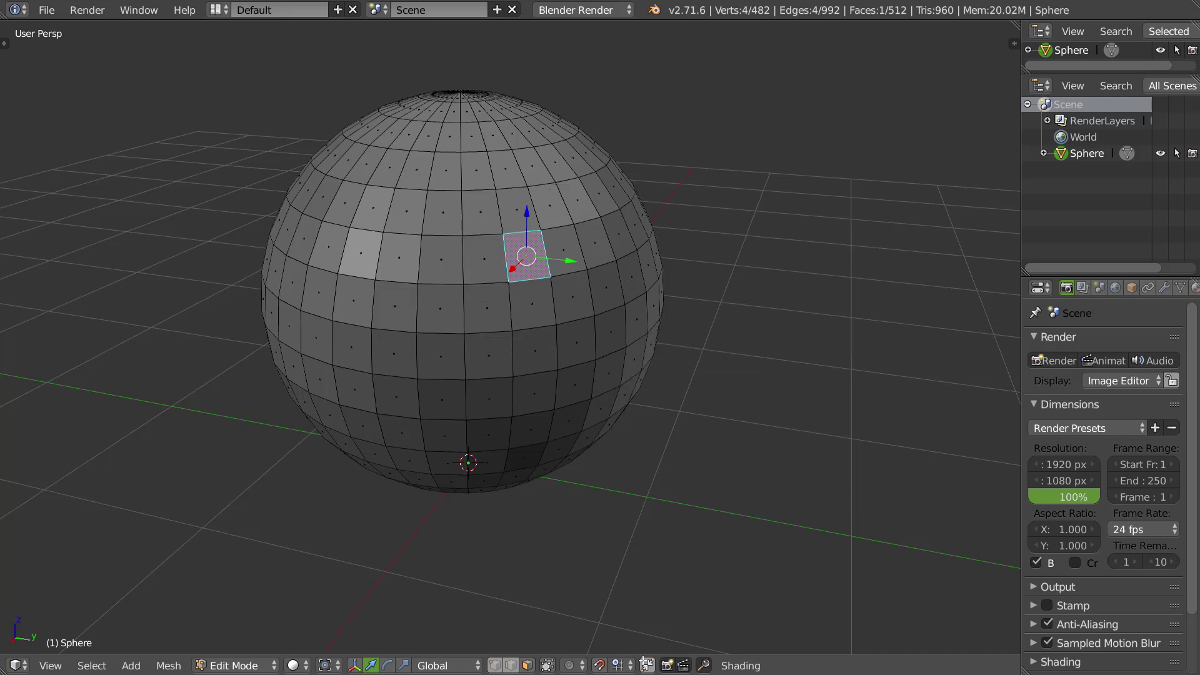
{"action": "key", "text": "ctrl+shift+Tab"}
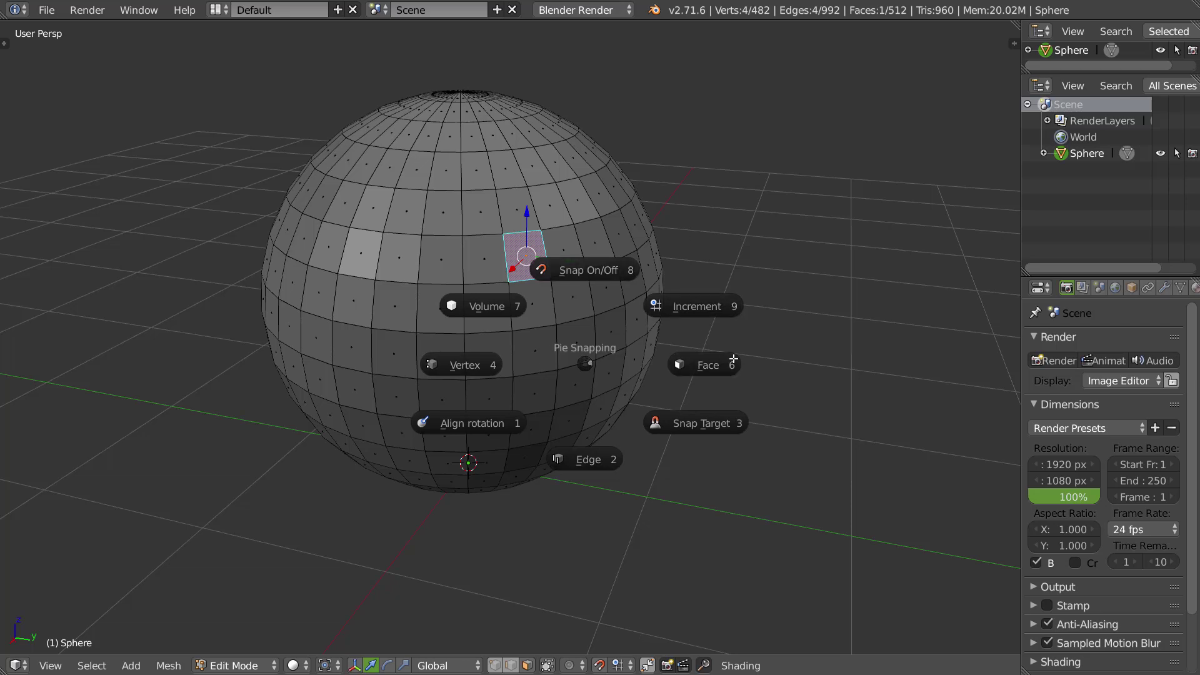
{"action": "left_click", "coordinate": [591, 291]}
- Return the sphere to Object Mode, and set the snap element to Face with the snapping pie
{"action": "key", "text": "Tab"}
{"action": "key", "text": "Tab"}
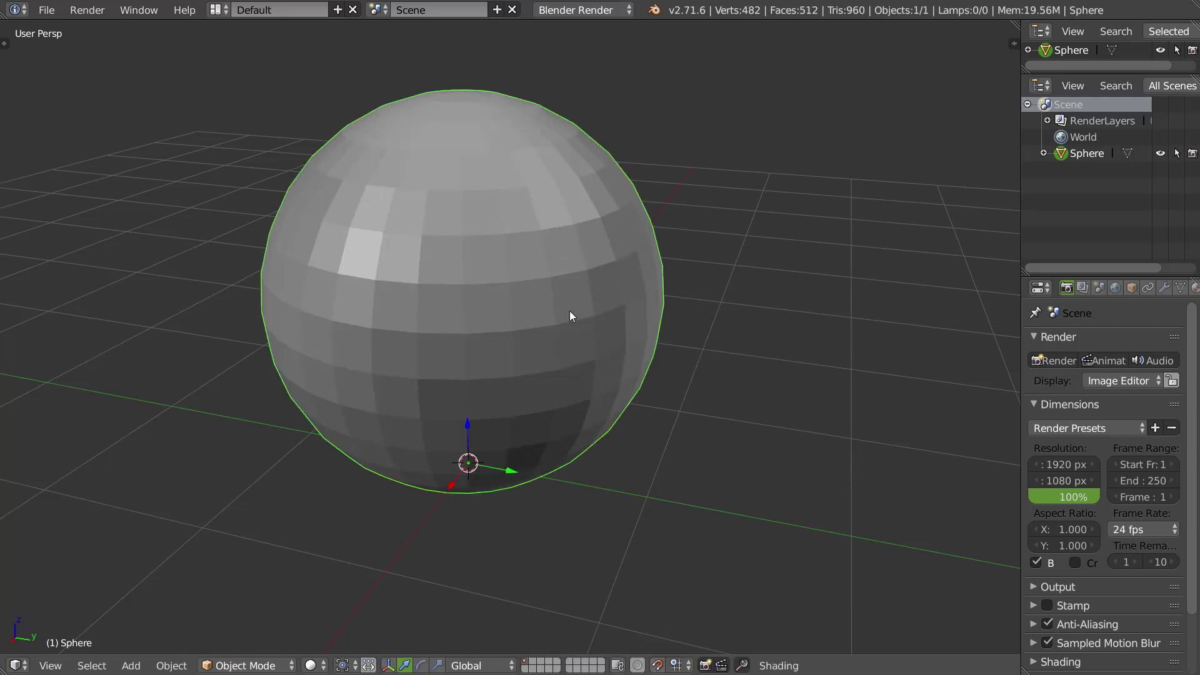
{"action": "key", "text": "ctrl+shift+Tab"}
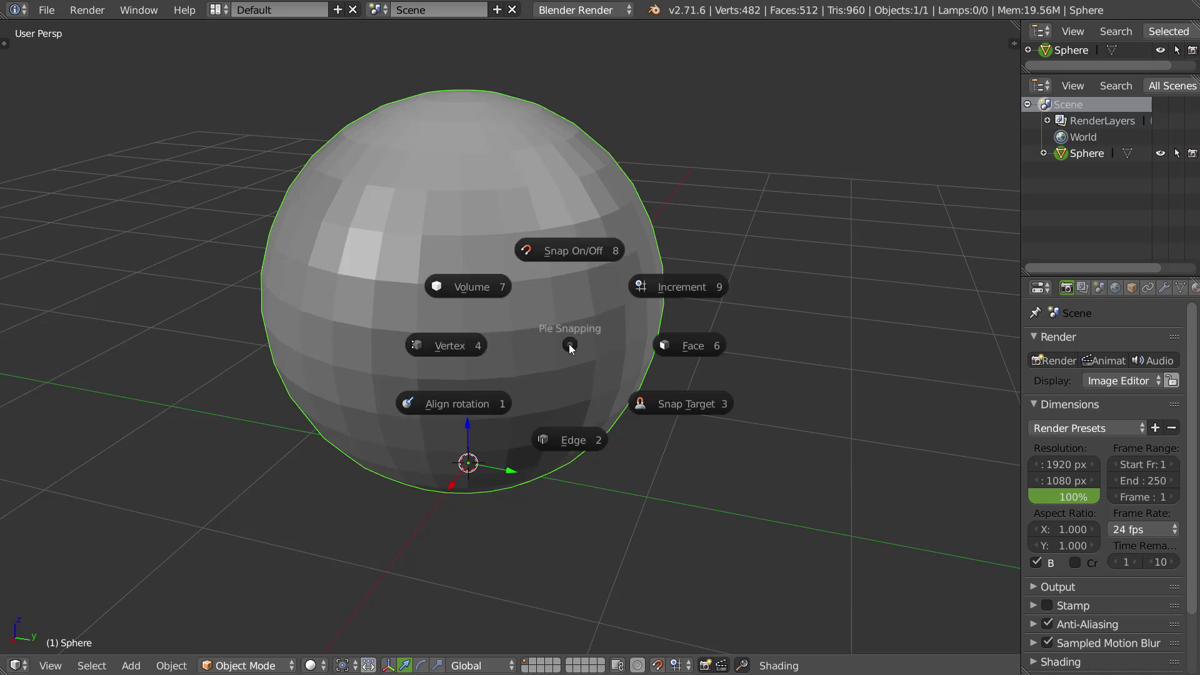
{"action": "left_click", "coordinate": [677, 346]}
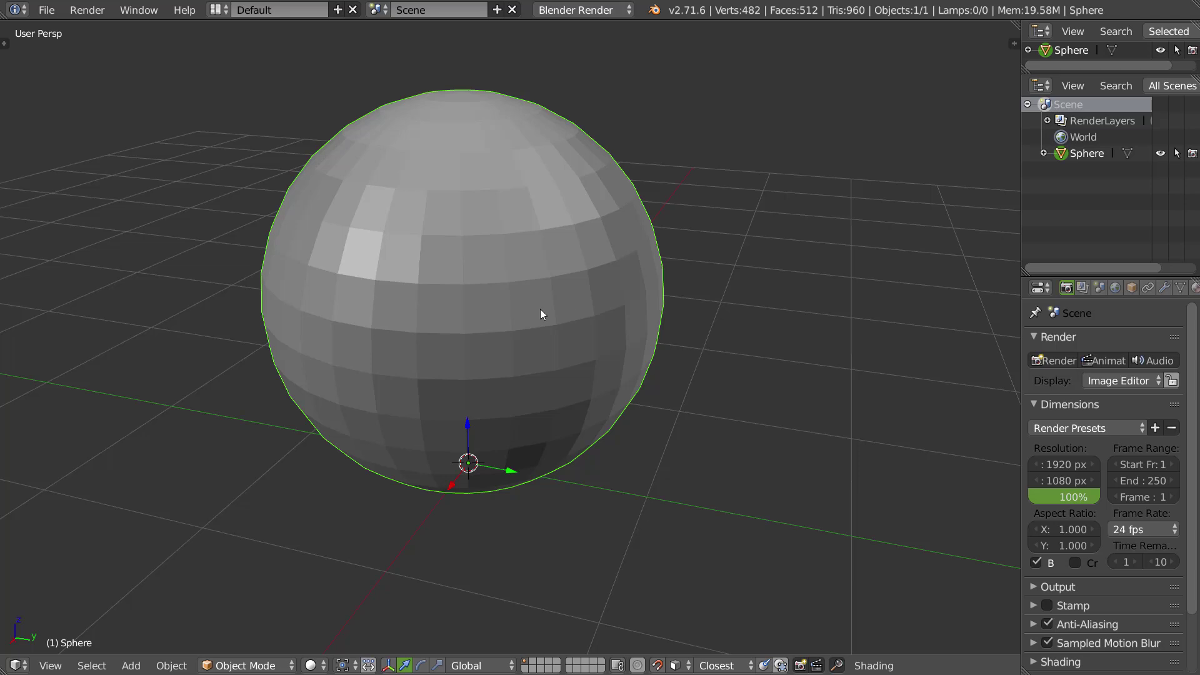
{"action": "key", "text": "ctrl+shift+Tab"}
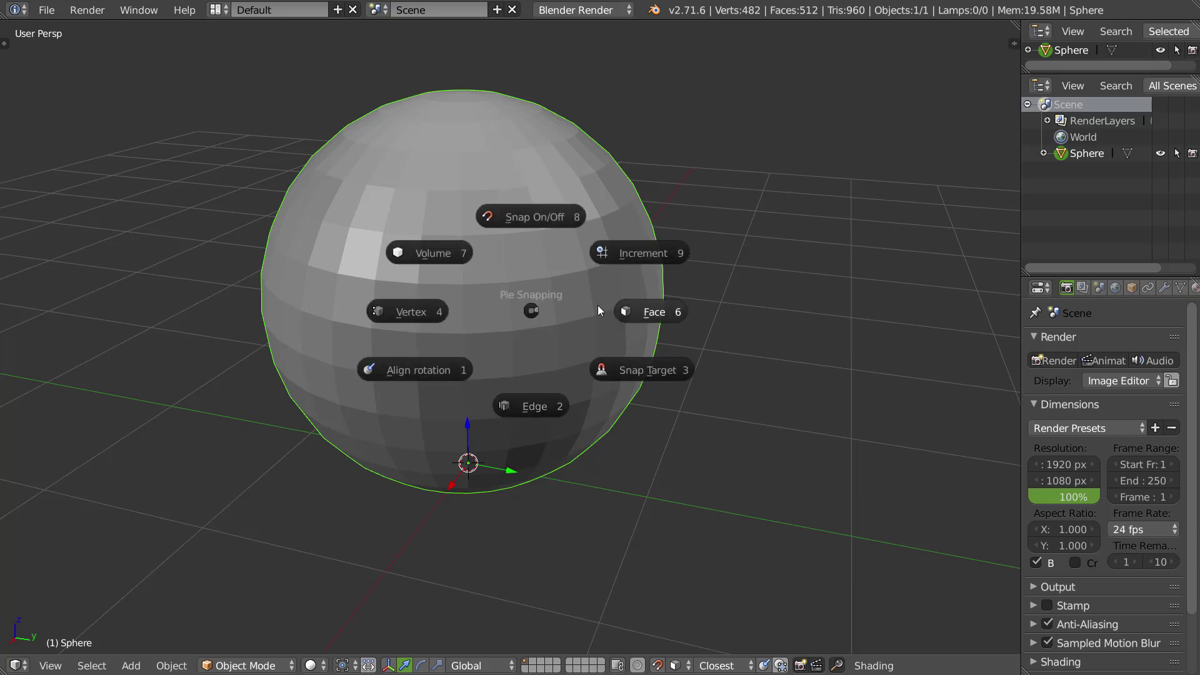
{"action": "key", "text": "Escape"}
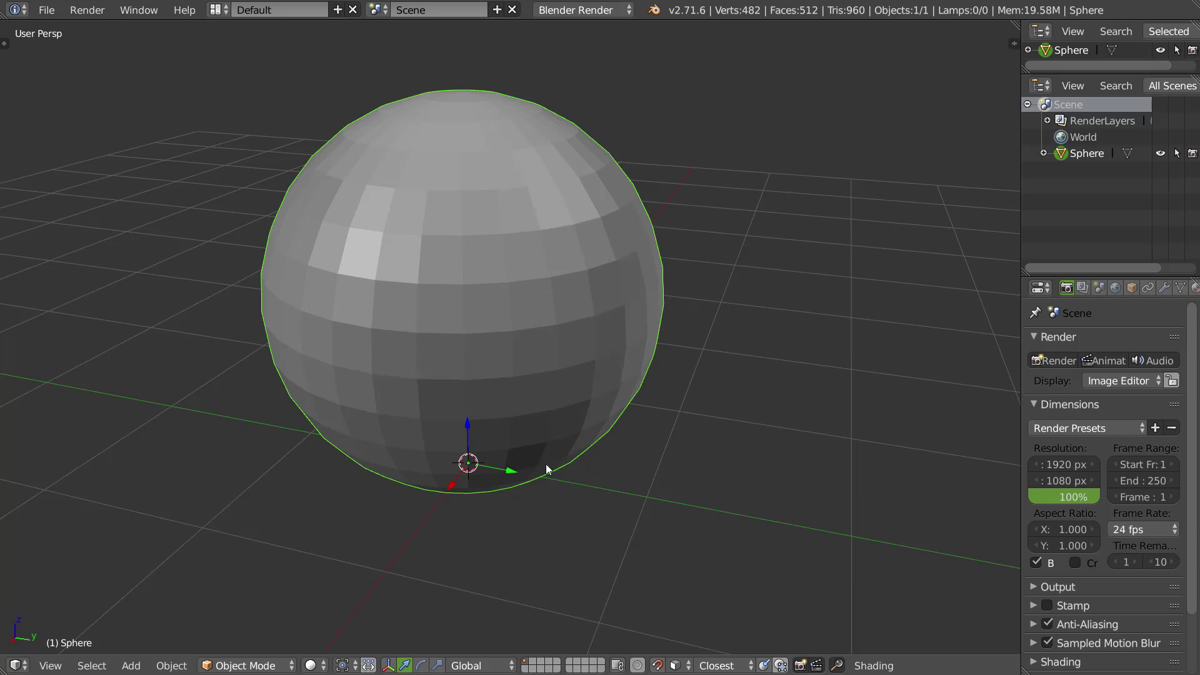
- Toggle snapping twice without the pie, and choose Edge as the snap element
{"action": "left_click", "coordinate": [657, 663]}
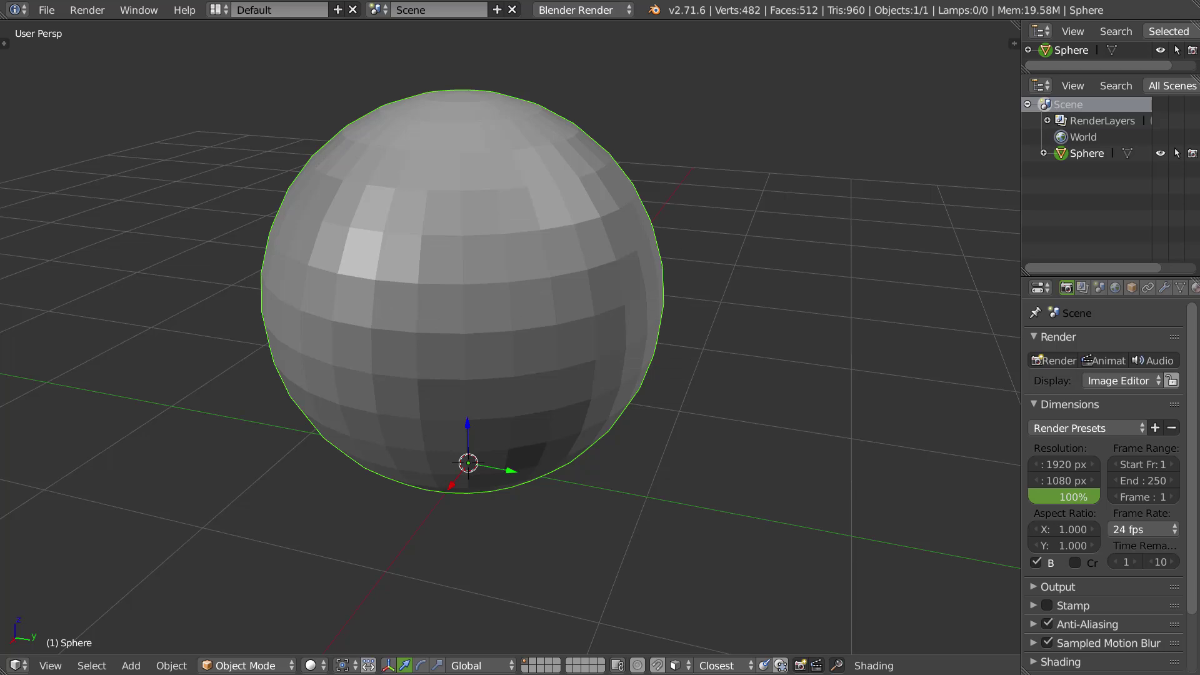
{"action": "left_click", "coordinate": [656, 667]}
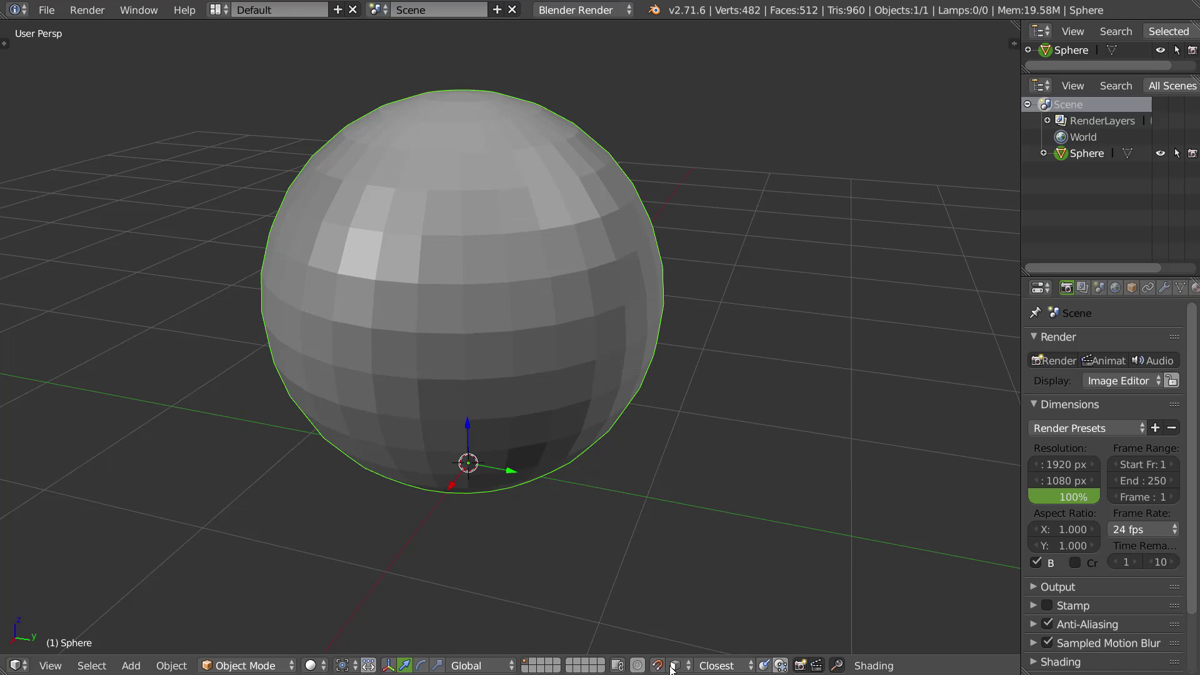
{"action": "left_click", "coordinate": [677, 665]}
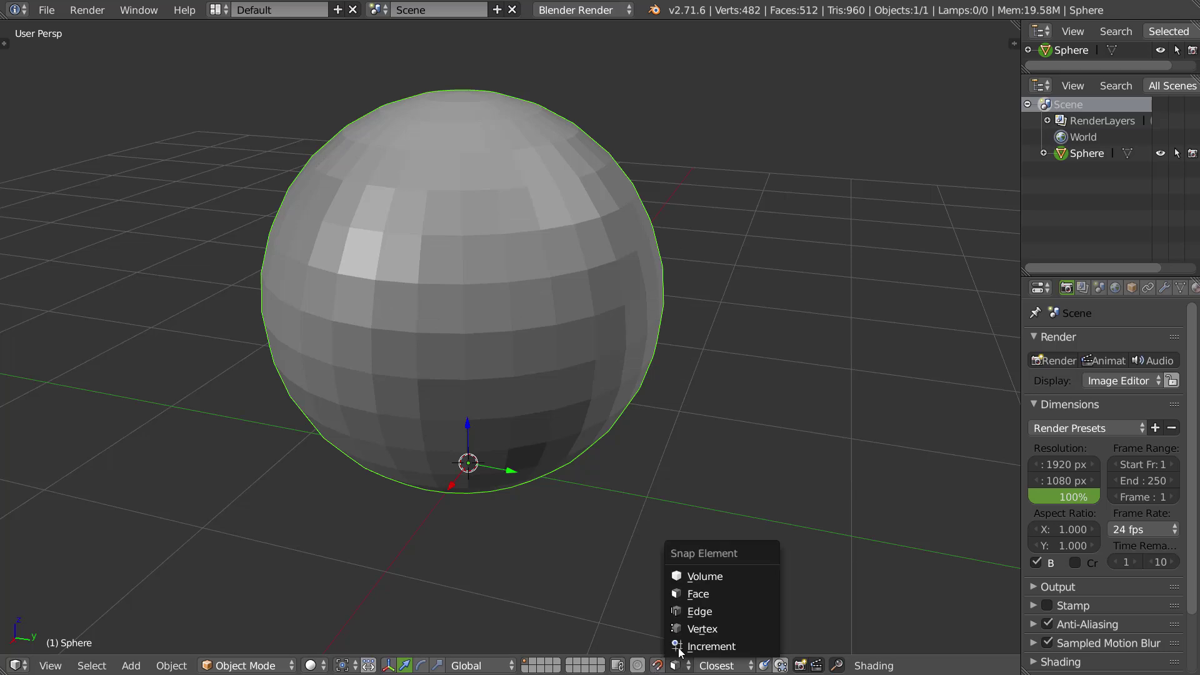
{"action": "left_click", "coordinate": [699, 610]}
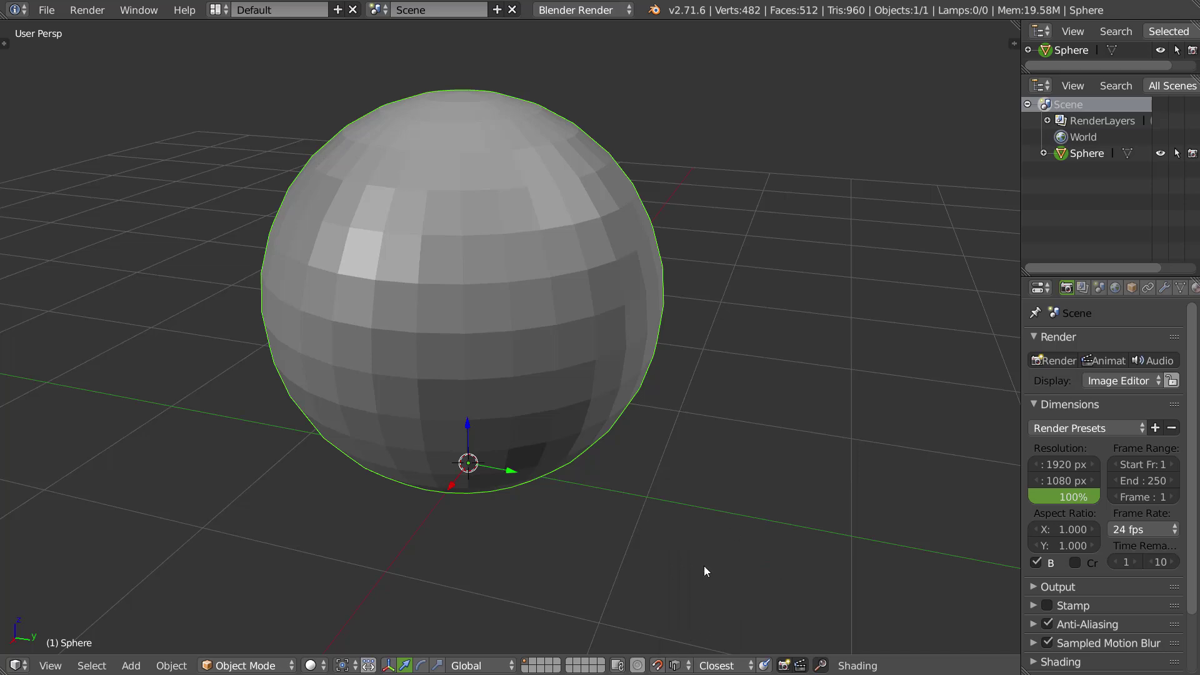
- Toggle snapping with the snapping pie, and switch the snap element to Face and back to Edge
{"action": "key", "text": "ctrl+shift+Tab"}
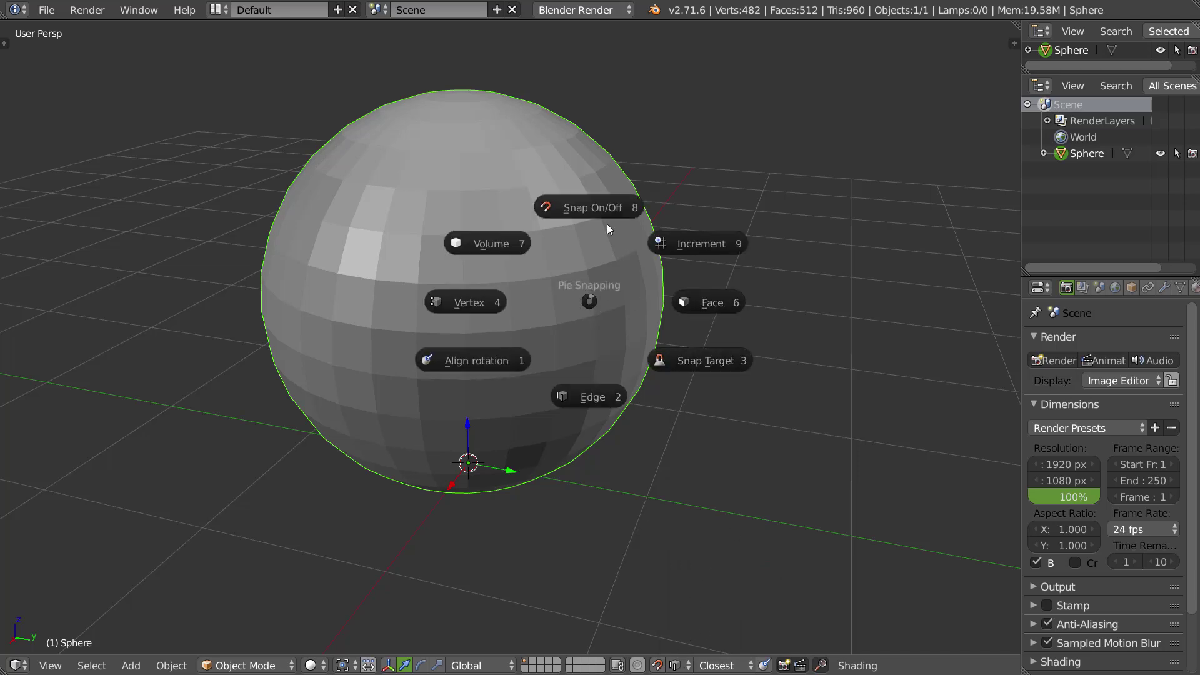
{"action": "left_click", "coordinate": [592, 209]}
{"action": "key", "text": "ctrl+shift+Tab"}
{"action": "left_click", "coordinate": [656, 347]}
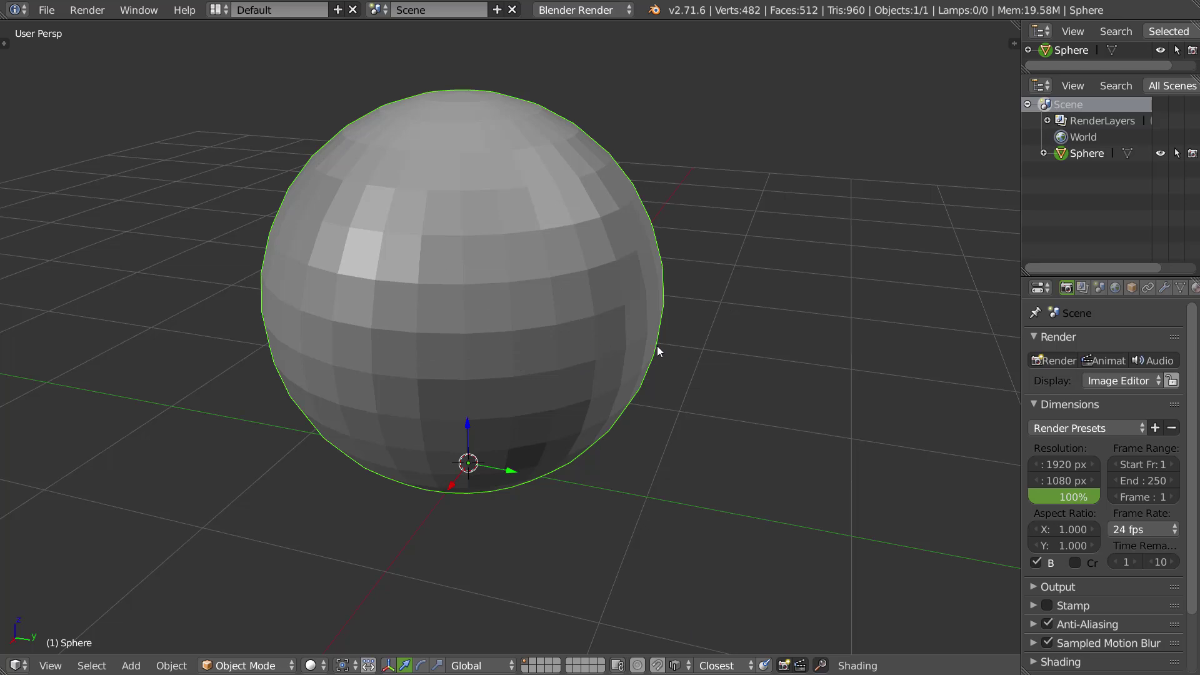
{"action": "key", "text": "ctrl+shift+Tab"}
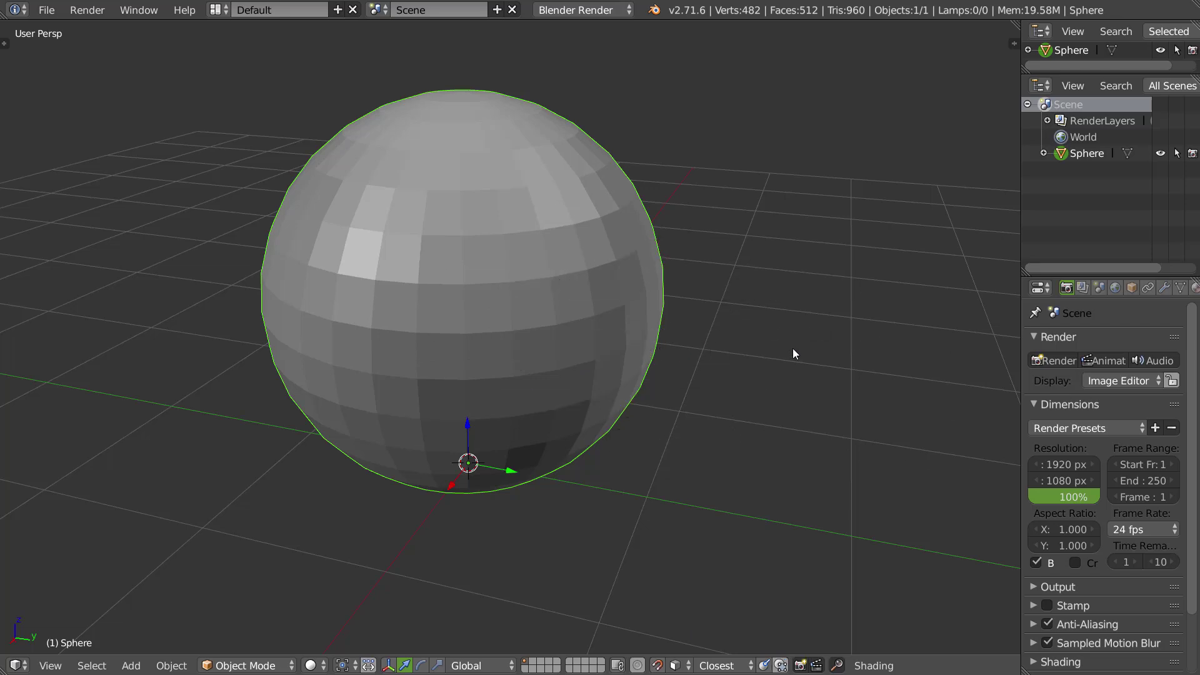
{"action": "left_click", "coordinate": [809, 288]}
{"action": "key", "text": "ctrl+shift+Tab"}
{"action": "left_click", "coordinate": [713, 424]}
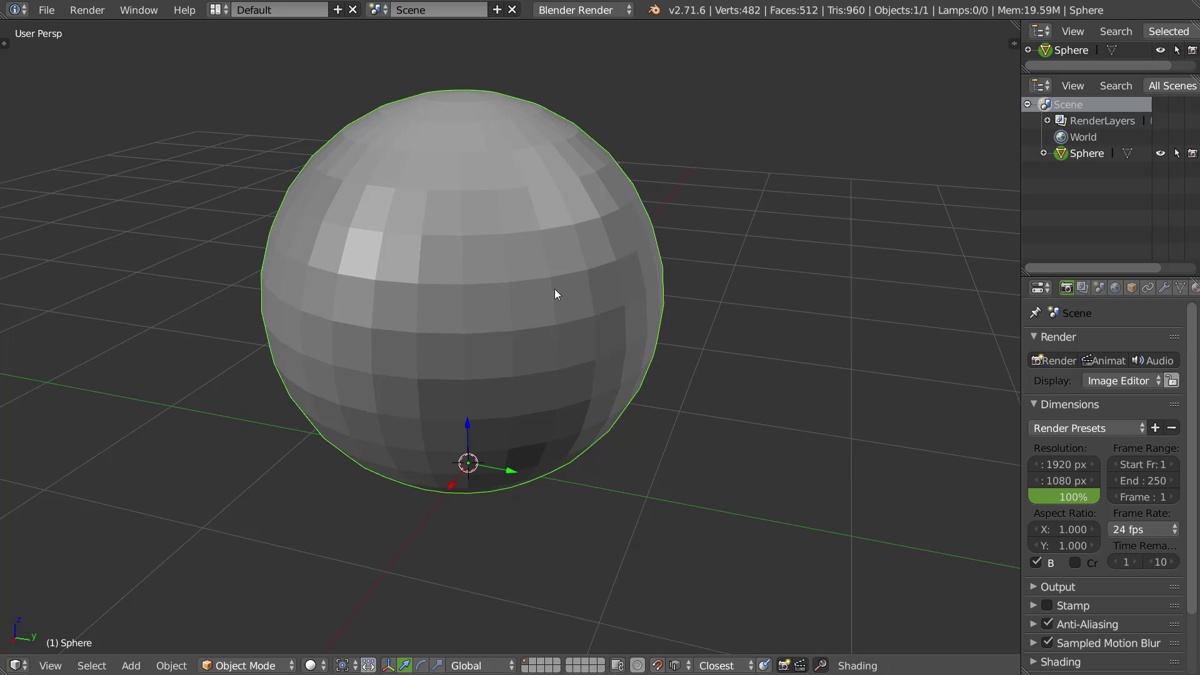
- View the Snap Target choices in the snapping pie and in the regular snap settings
{"action": "key", "text": "ctrl+shift+Tab"}
{"action": "left_click", "coordinate": [655, 346]}
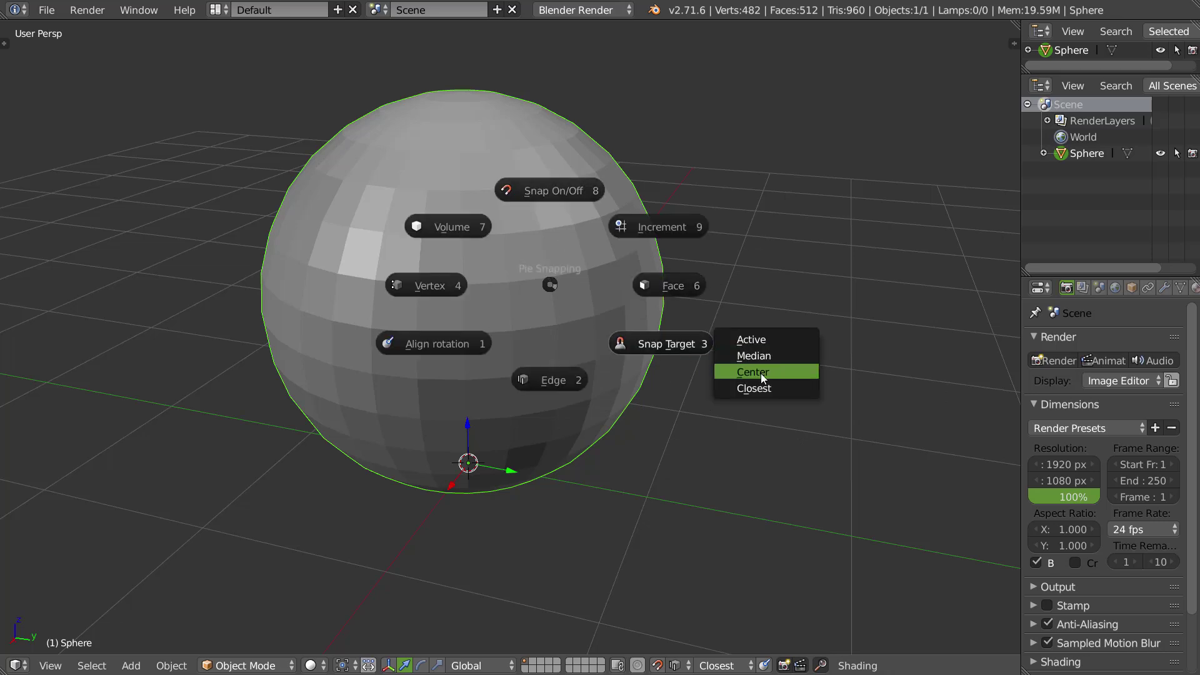
{"action": "left_click", "coordinate": [600, 431]}
{"action": "left_click", "coordinate": [731, 663]}
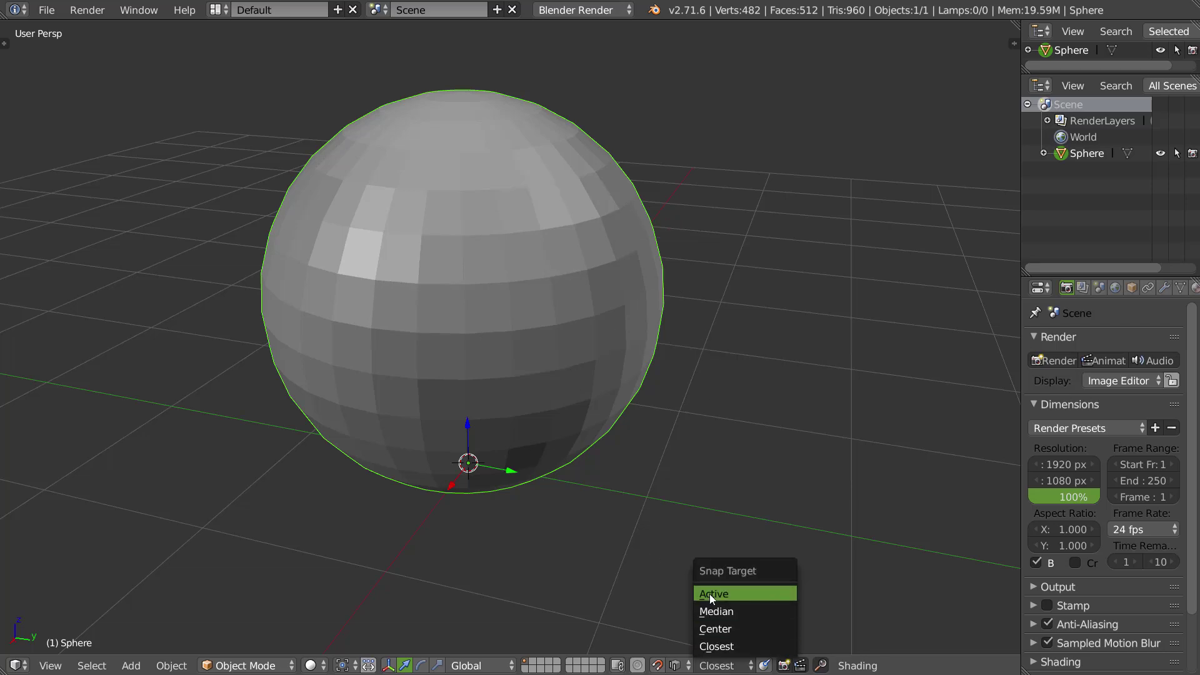
- Shade the sphere smooth and then flat with the shading pie
{"action": "mouse_move", "coordinate": [544, 324]}
{"action": "middle_mouse_down"}
{"action": "mouse_move", "coordinate": [533, 365]}
{"action": "mouse_move", "coordinate": [516, 354]}
{"action": "mouse_move", "coordinate": [530, 355]}
{"action": "middle_mouse_up"}
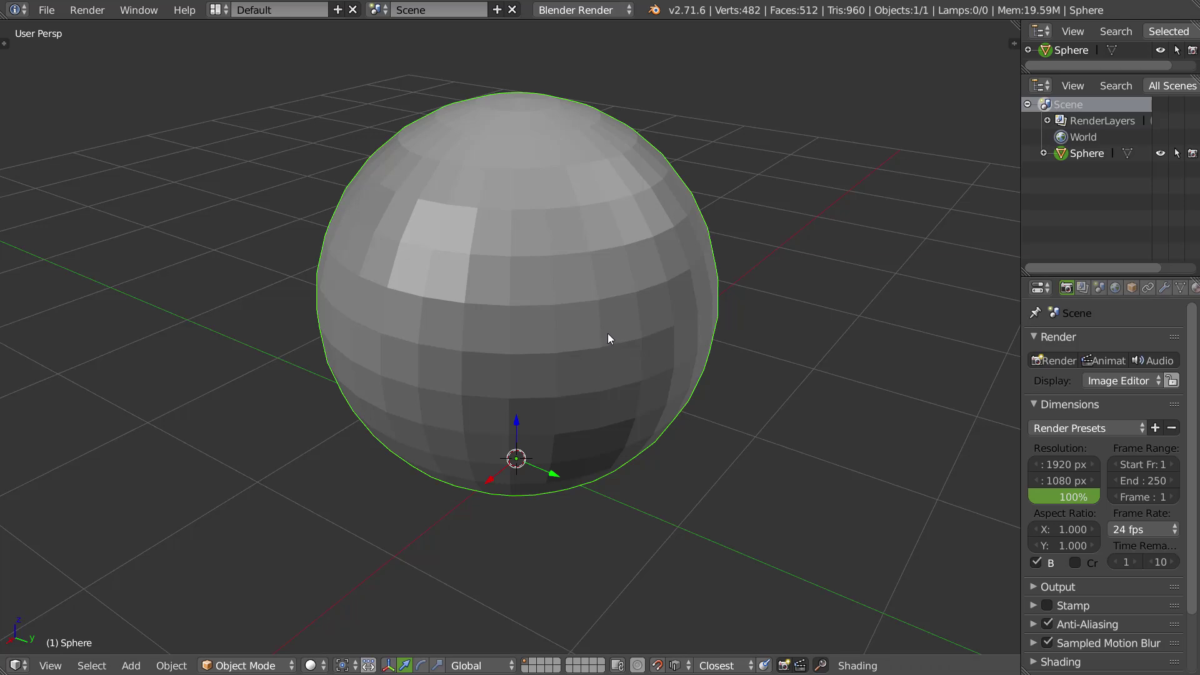
{"action": "middle_click_drag", "start_coordinate": [614, 321], "coordinate": [622, 323]}
{"action": "key", "text": "z"}
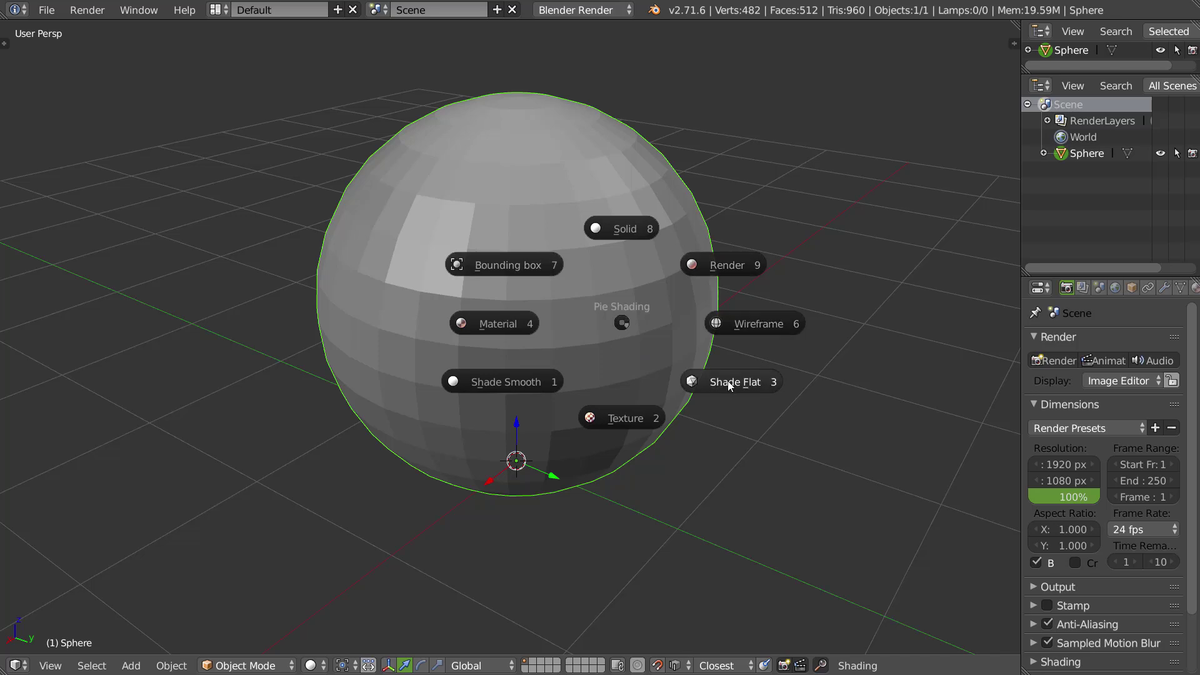
{"action": "left_click", "coordinate": [509, 383]}
{"action": "key", "text": "z"}
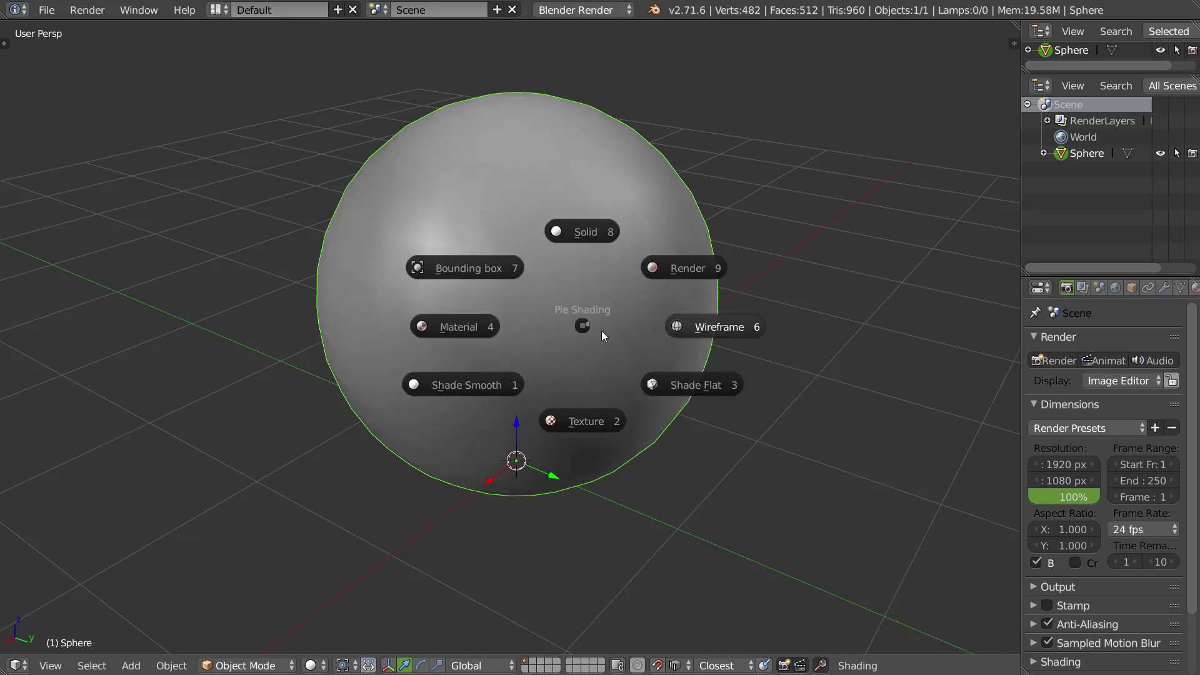
{"action": "left_click", "coordinate": [680, 375]}
- Display the sphere as a bounding box, and return it to Solid display with the shading pie
{"action": "key", "text": "z"}
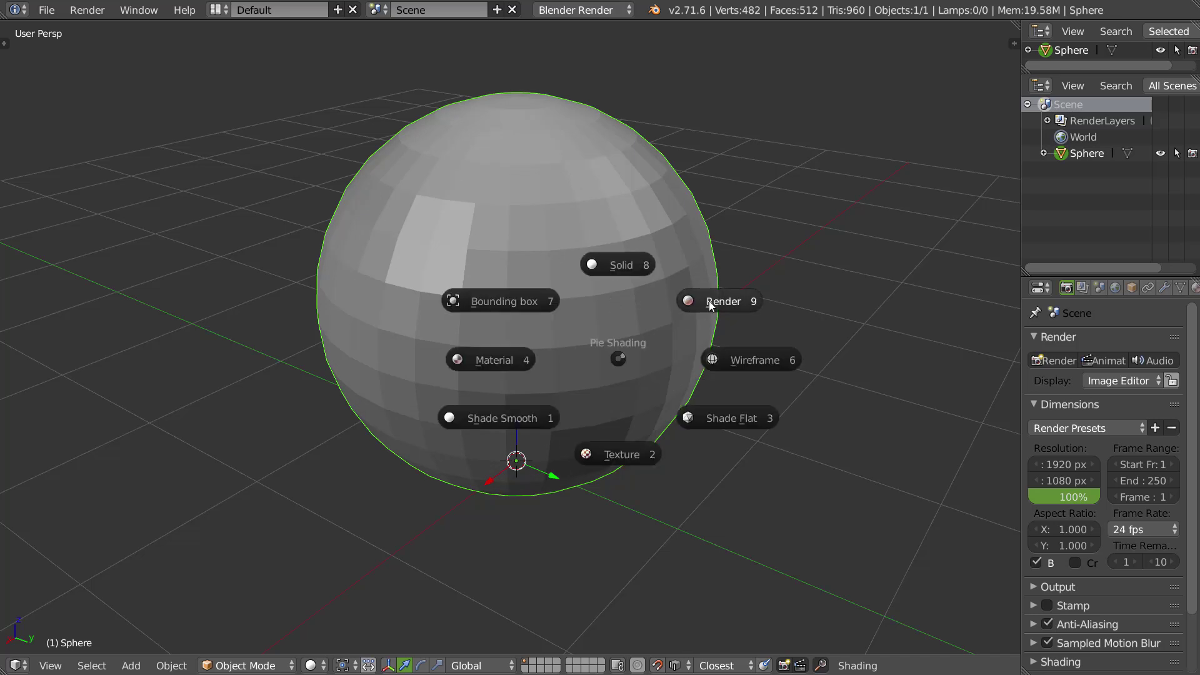
{"action": "left_click", "coordinate": [494, 299]}
{"action": "key", "text": "z"}
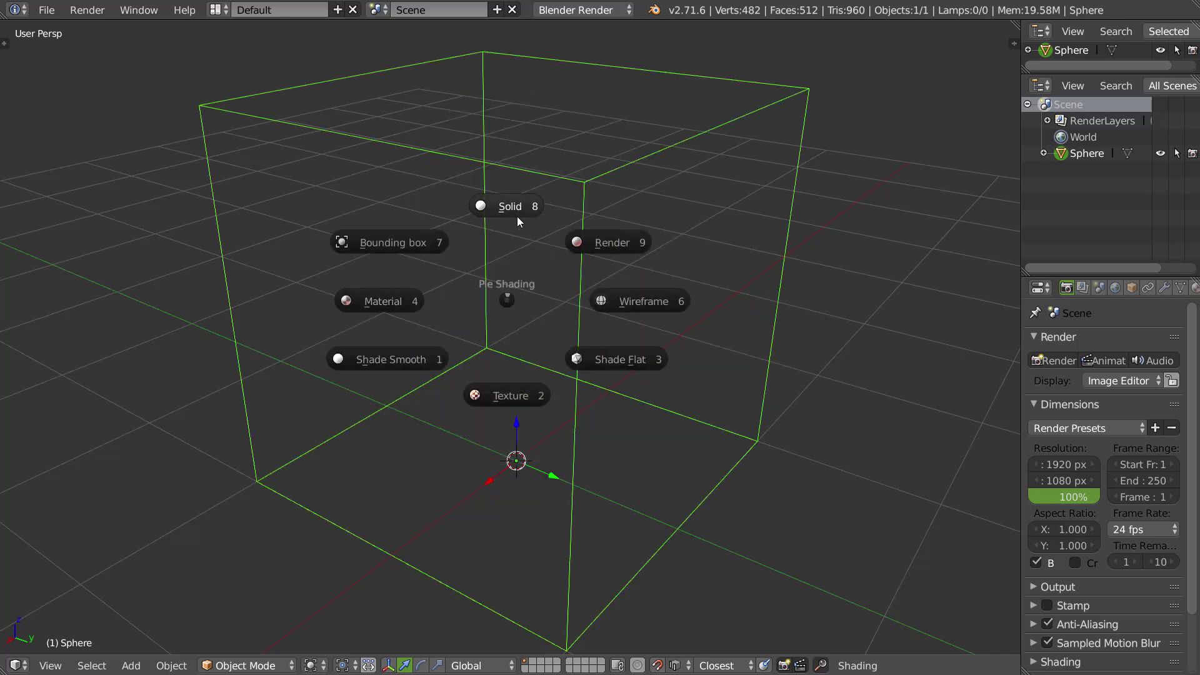
{"action": "left_click", "coordinate": [519, 222]}
- Apply flat shading to the sphere once more, and finish with smooth shading using the shading pie
{"action": "key", "text": "z"}
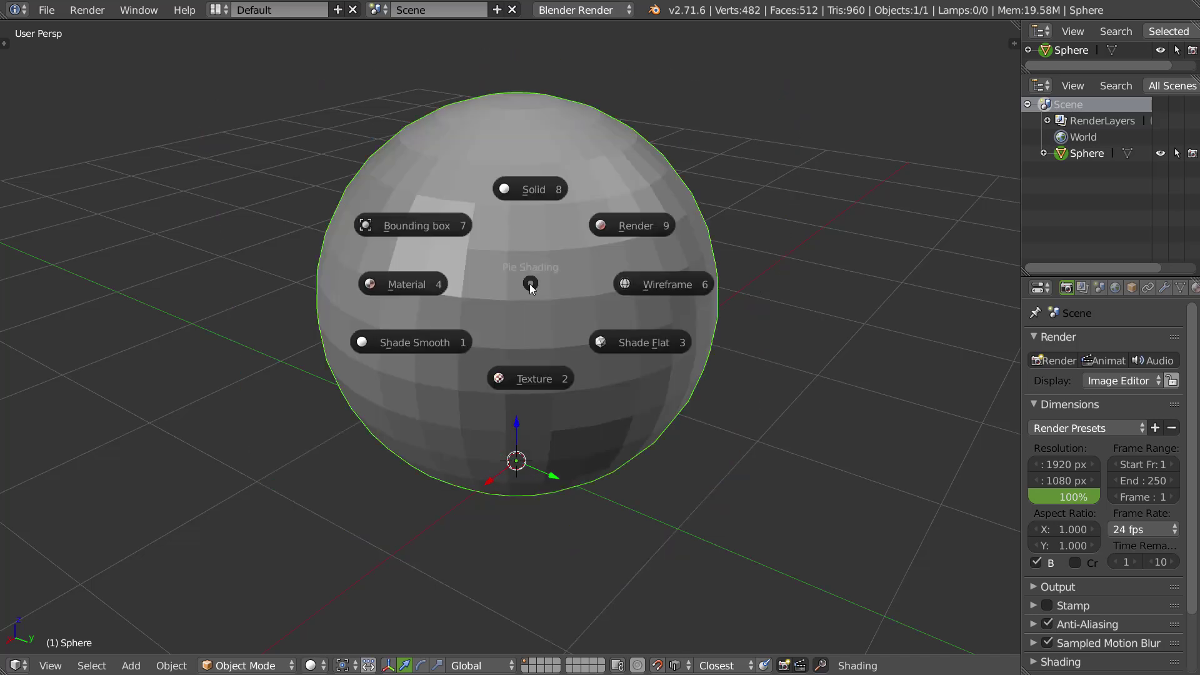
{"action": "left_click", "coordinate": [618, 349]}
{"action": "key", "text": "z"}
{"action": "left_click", "coordinate": [485, 446]}
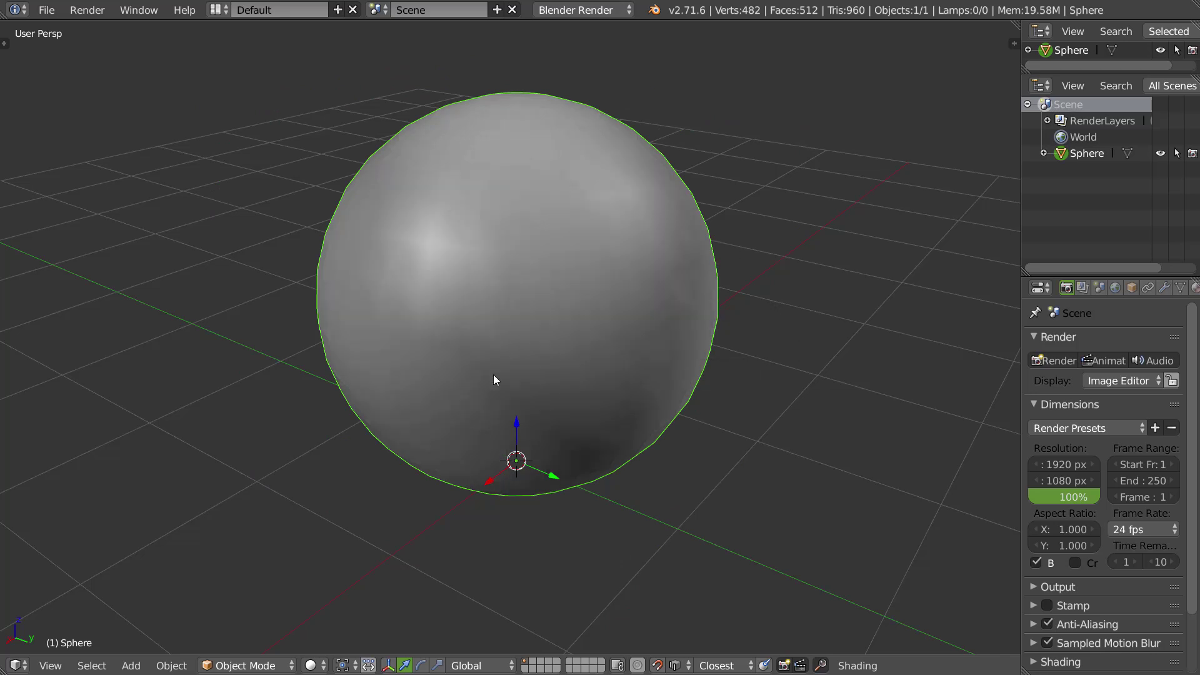
- Examine how the shading pie opens and closes over the sphere, and look through its display and shading options
{"action": "key", "text": "z"}
{"action": "key", "text": "z"}
{"action": "key", "text": "z"}
{"action": "key", "text": "z"}
{"action": "key", "text": "z"}
{"action": "key", "text": "z"}
{"action": "key", "text": "z"}
{"action": "key", "text": "z"}
{"action": "key", "text": "z"}
{"action": "key", "text": "z"}
{"action": "key", "text": "z"}
{"action": "key", "text": "z"}
{"action": "key", "text": "z"}
{"action": "key", "text": "z"}
{"action": "key", "text": "z"}
{"action": "key", "text": "z"}
{"action": "key", "text": "z"}
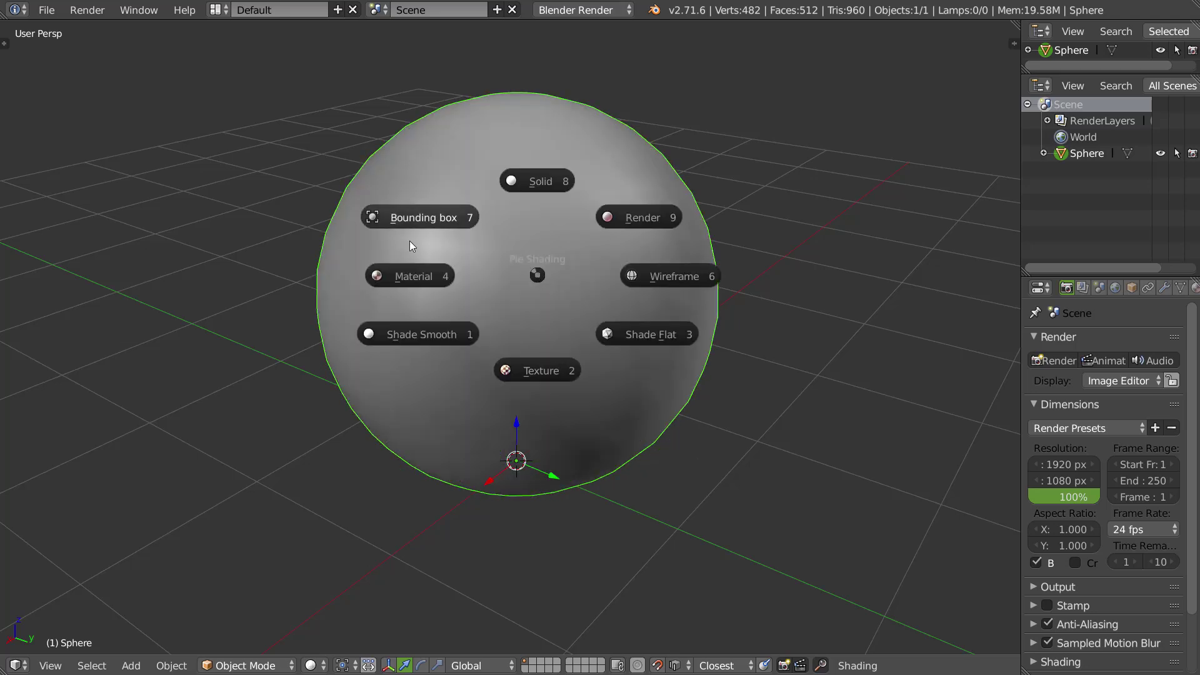
{"action": "right_click", "coordinate": [535, 315]}
{"action": "key", "text": "z"}
{"action": "key", "text": "z"}
{"action": "key", "text": "z"}
{"action": "key", "text": "z"}
{"action": "key", "text": "z"}
{"action": "key", "text": "z"}
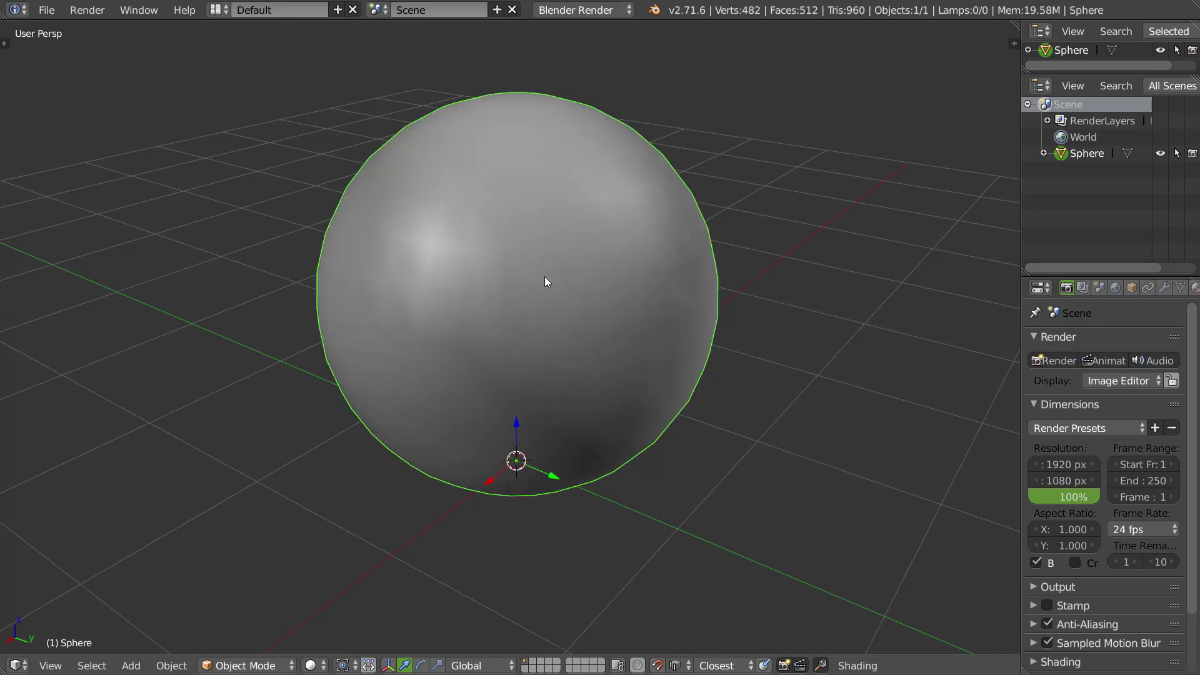
{"action": "key", "text": "z"}
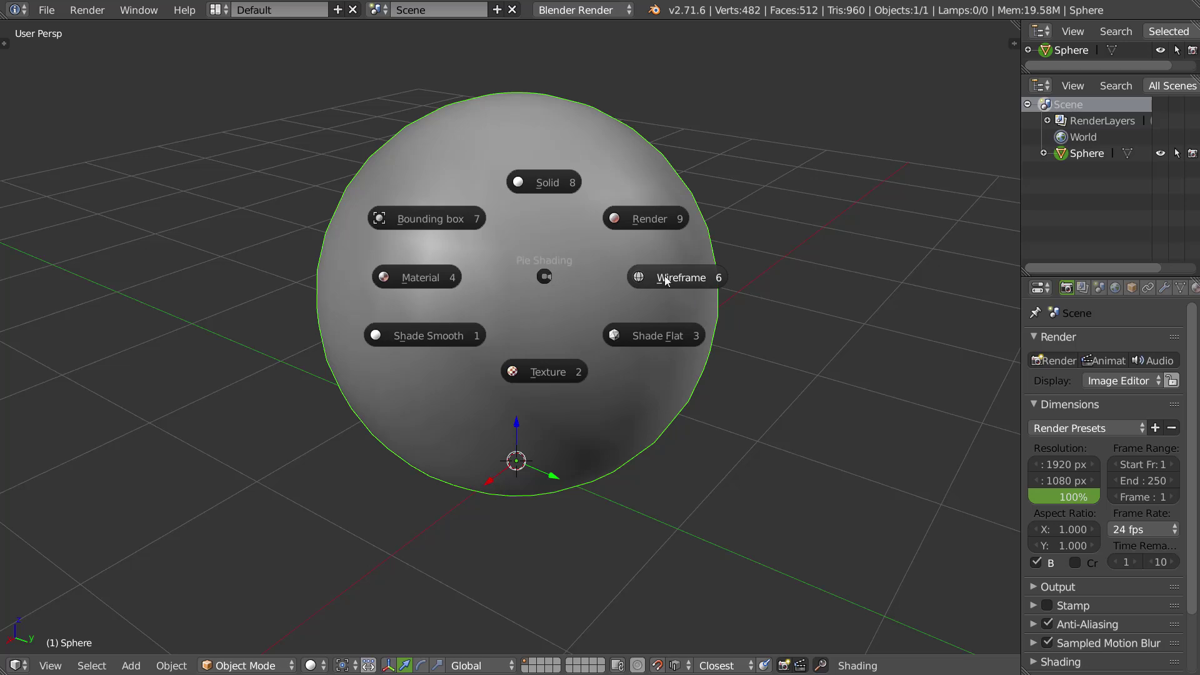
{"action": "right_click", "coordinate": [612, 299]}
{"action": "key", "text": "z"}
{"action": "left_click", "coordinate": [582, 294]}
{"action": "key", "text": "z"}
{"action": "key", "text": "z"}
{"action": "key", "text": "z"}
{"action": "key", "text": "z"}
{"action": "left_click", "coordinate": [554, 228]}
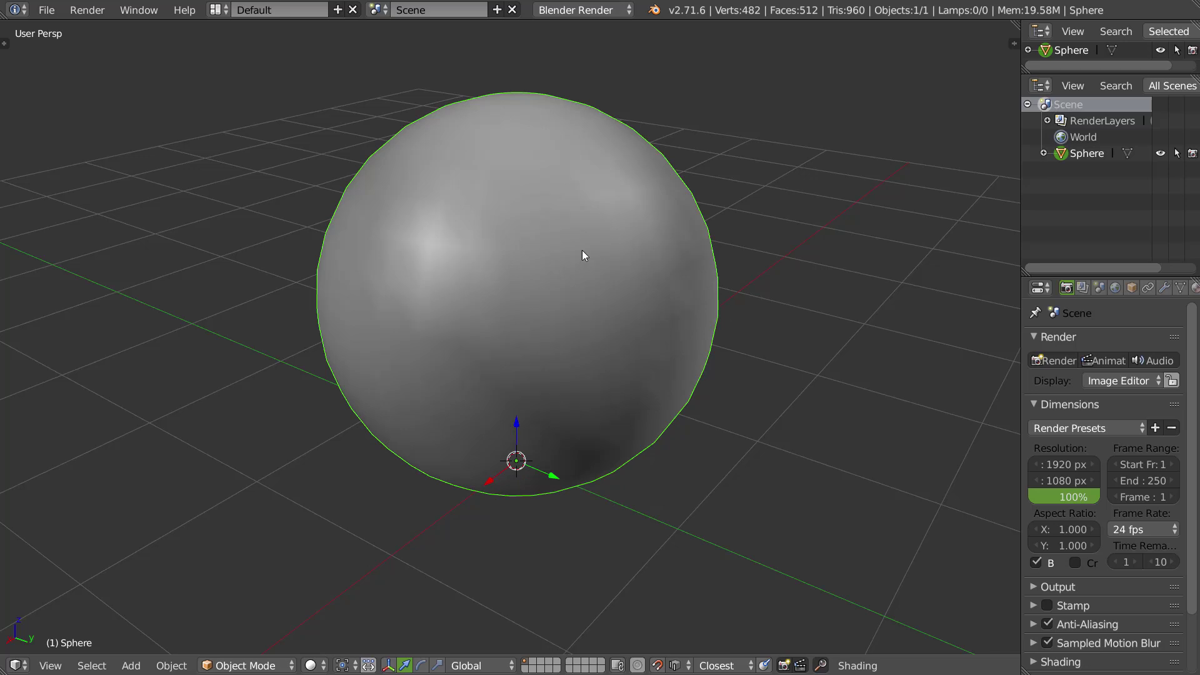
{"action": "key", "text": "z"}
{"action": "key", "text": "z"}
- Review the select mode, shading, view and snapping pies over the sphere
{"action": "key", "text": "Tab"}
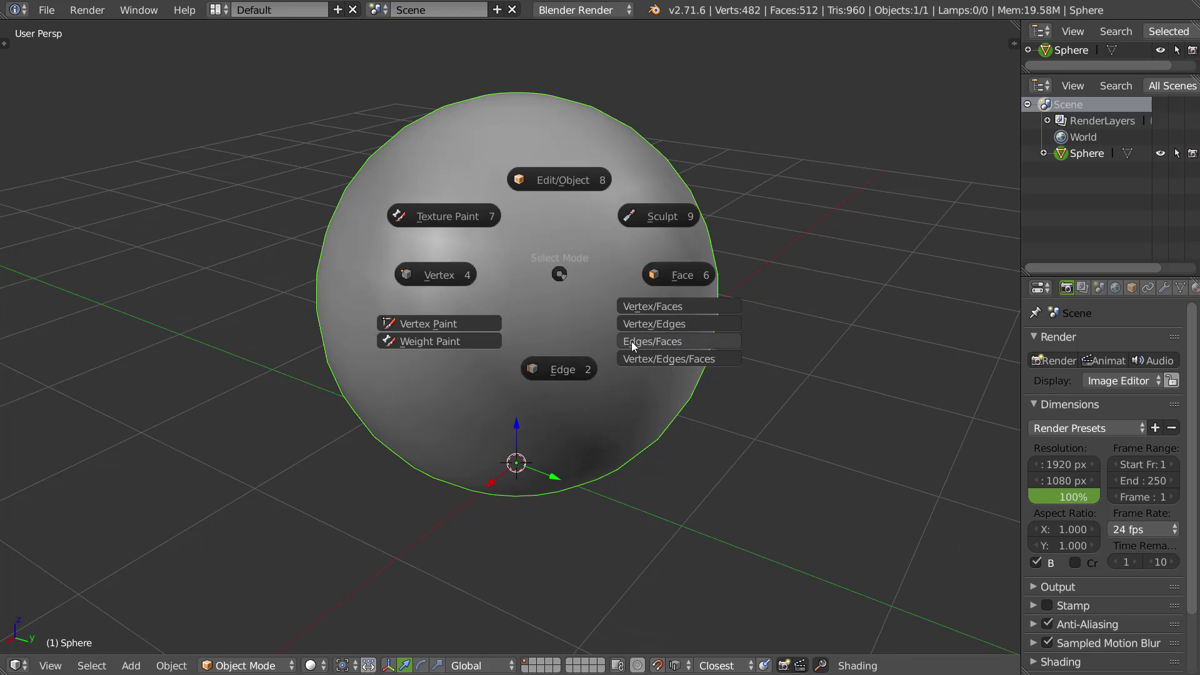
{"action": "key", "text": "Escape"}
{"action": "key", "text": "z"}
{"action": "key", "text": "Escape"}
{"action": "key", "text": "q"}
{"action": "key", "text": "Escape"}
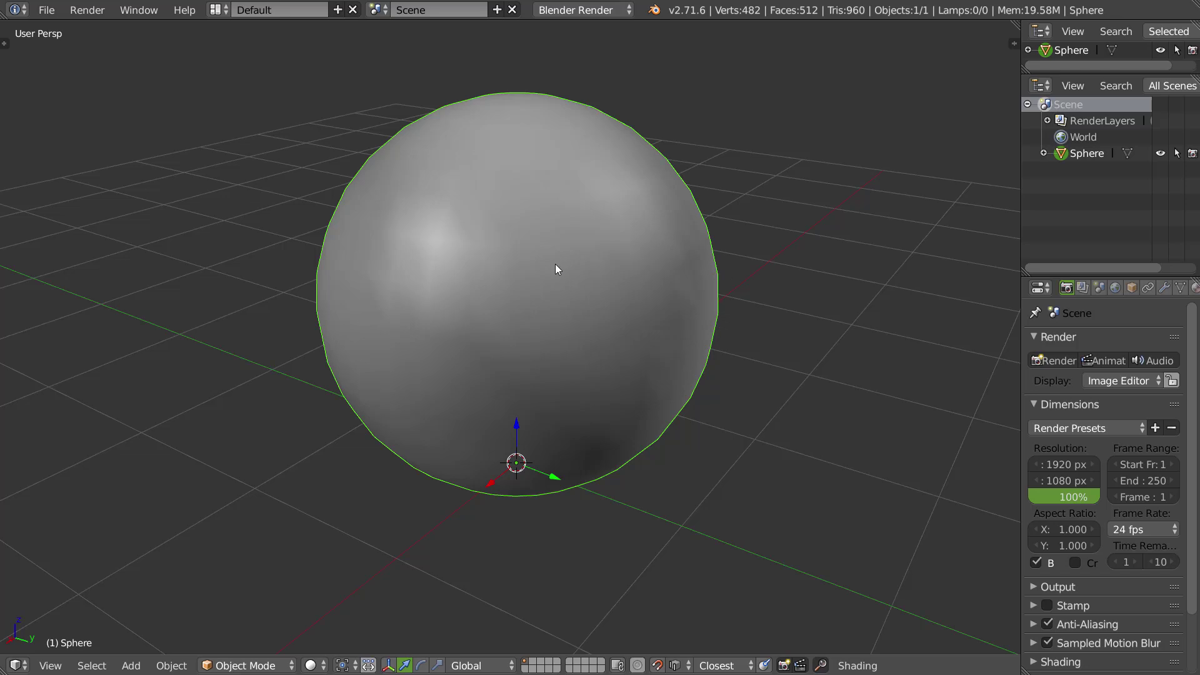
{"action": "key", "text": "ctrl+shift+Tab"}
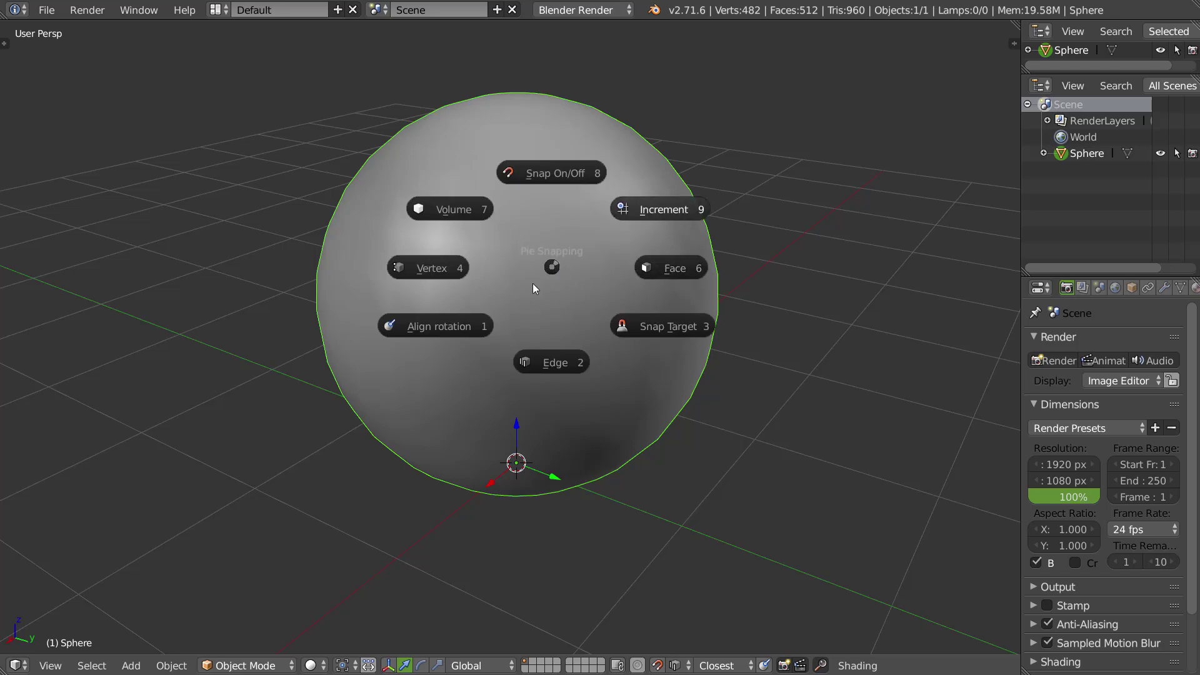
{"action": "key", "text": "Escape"}
- Set the manipulator to combined translate and scale with the manipulator pie, and look at the orientation pie
{"action": "key", "text": "ctrl+space"}
{"action": "key", "text": "ctrl+space"}
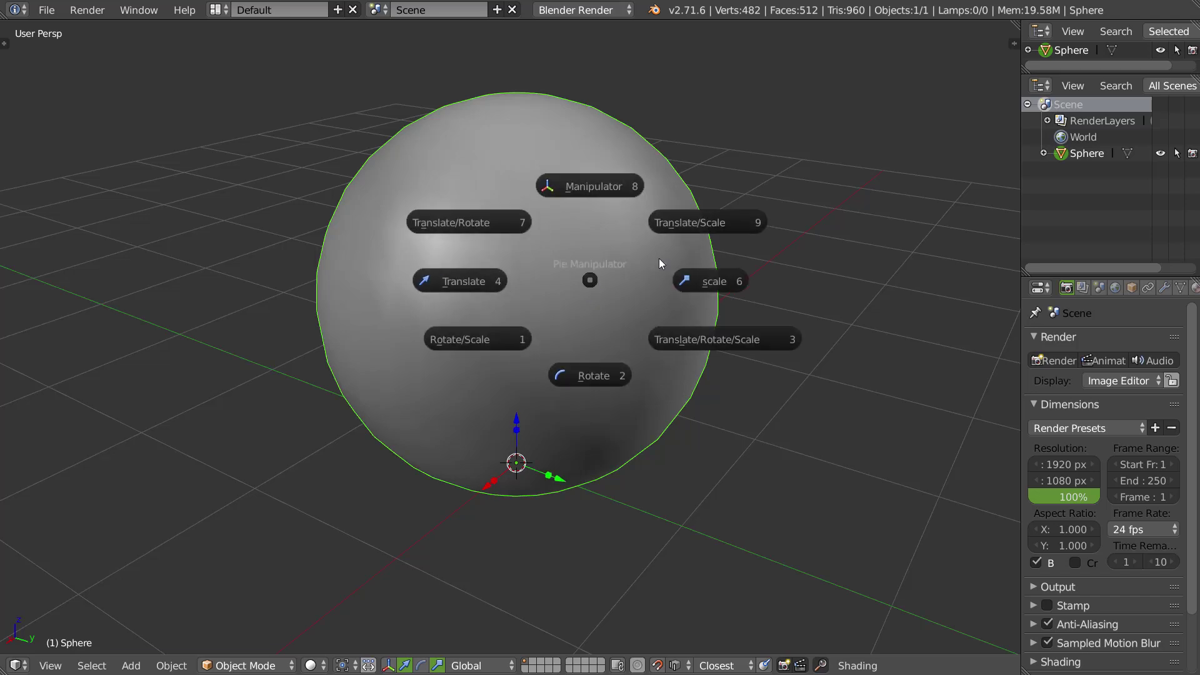
{"action": "key", "text": "Escape"}
{"action": "key", "text": "alt+space"}
{"action": "key", "text": "Escape"}
- Switch the viewport to the Image Editor and the Node Editor, and return it to the 3D View
{"action": "key", "text": "ctrl+alt+space"}
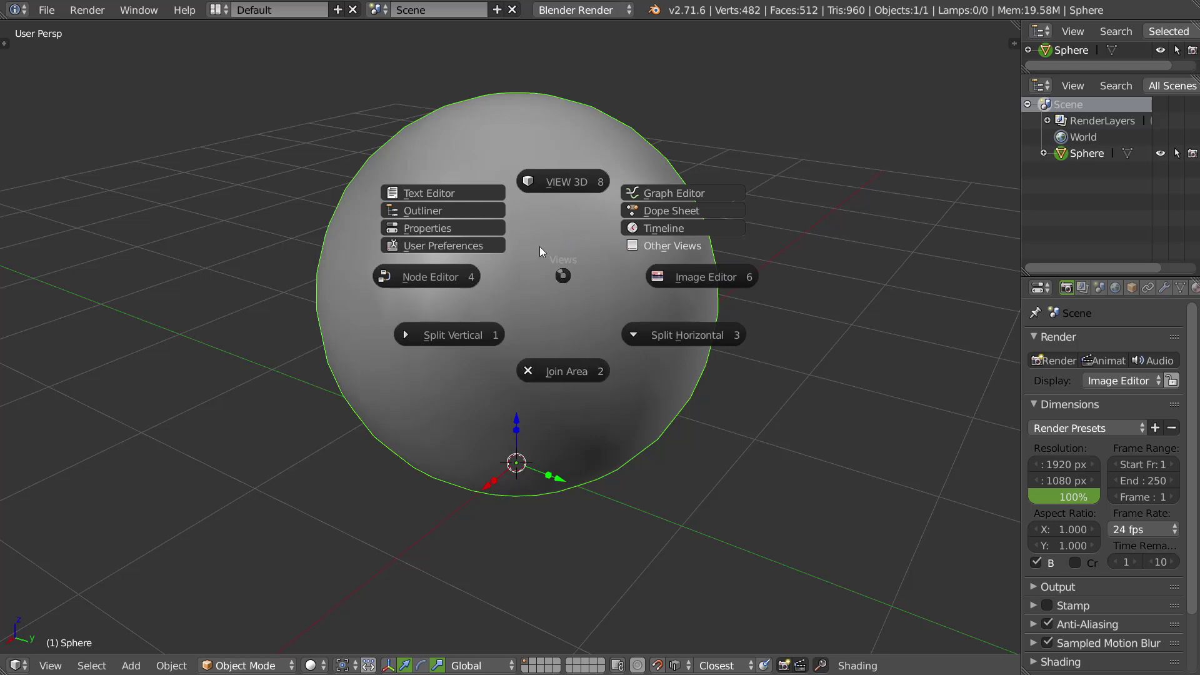
{"action": "left_click", "coordinate": [674, 277]}
{"action": "key", "text": "shift+F5"}
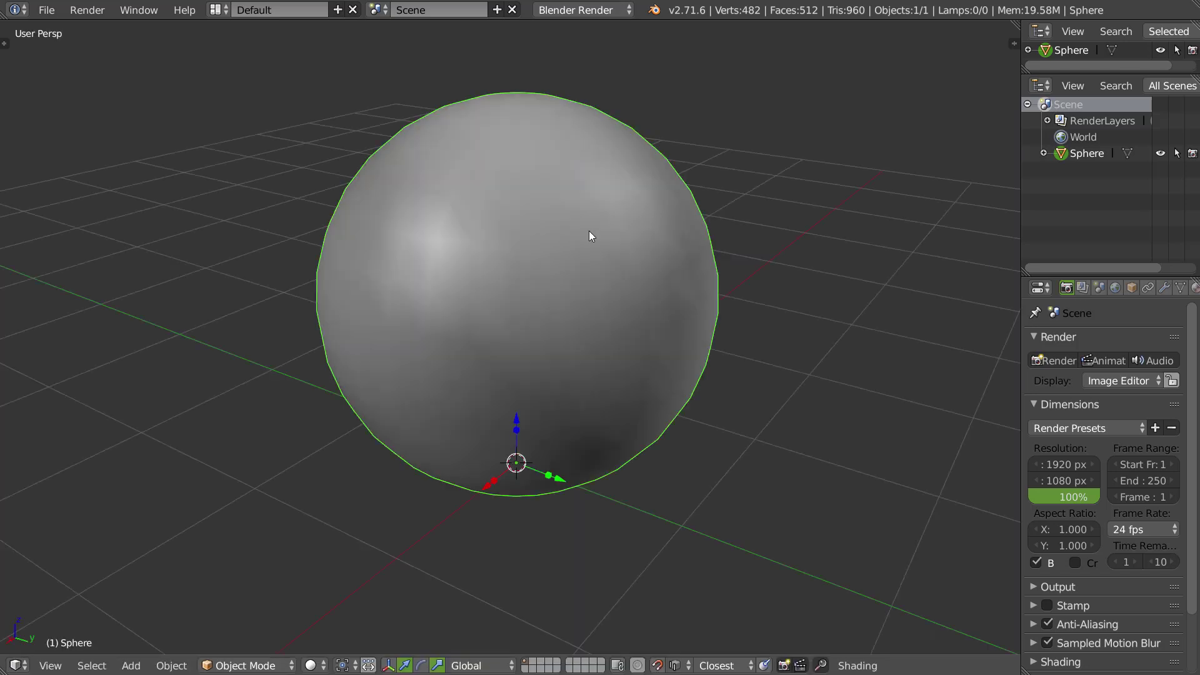
{"action": "key", "text": "shift+F3"}
{"action": "key", "text": "shift+F10"}
{"action": "key", "text": "shift+F5"}
- Split the 3D View vertically with the Views pie, split one half horizontally, and split its upper area vertically
{"action": "key", "text": "alt+space"}
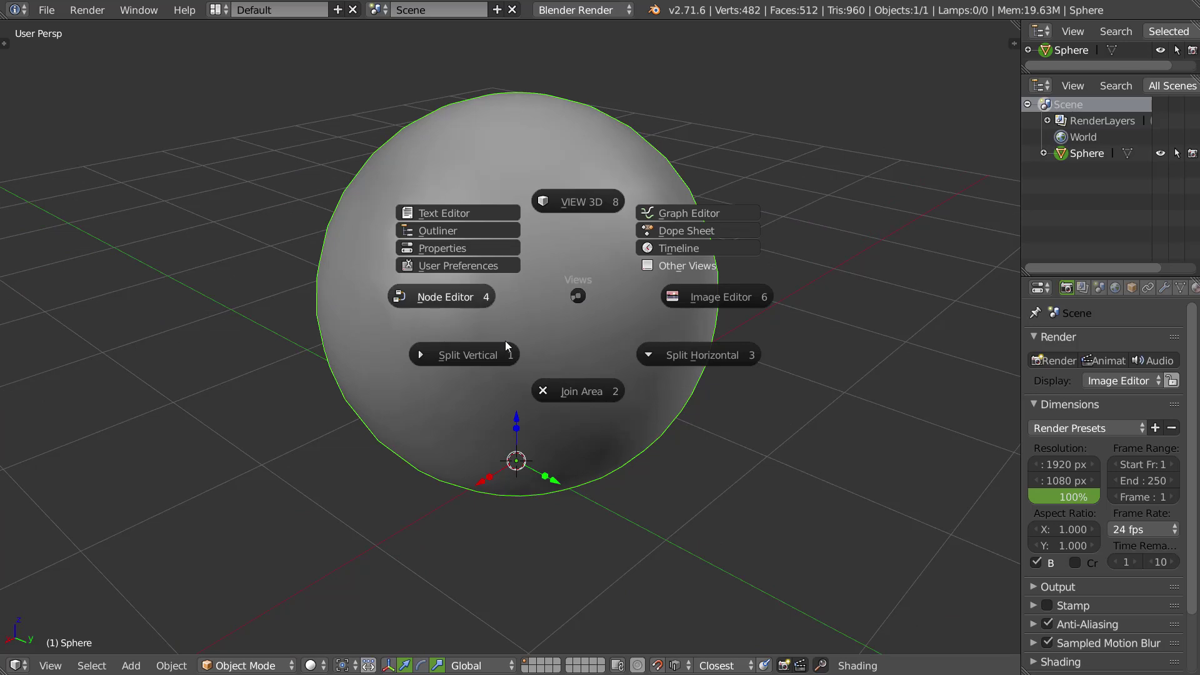
{"action": "left_click", "coordinate": [574, 307]}
{"action": "key", "text": "alt+space"}
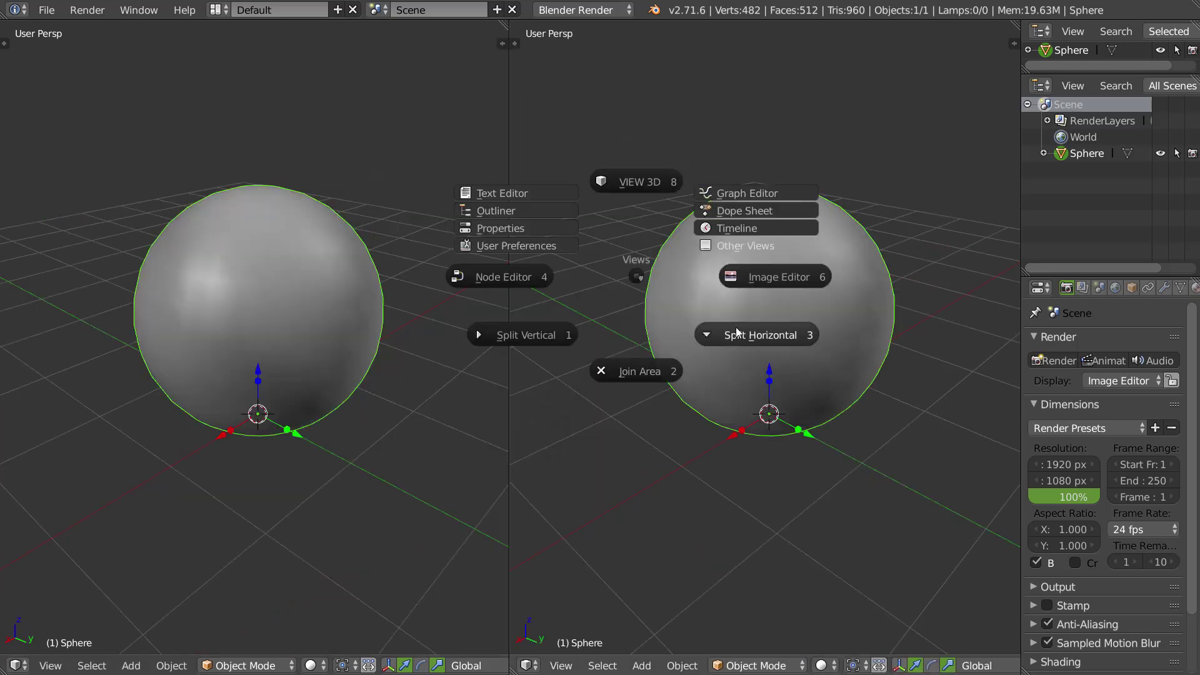
{"action": "left_click", "coordinate": [730, 324]}
{"action": "key", "text": "alt+space"}
{"action": "left_click", "coordinate": [757, 149]}
- Switch one of the two small areas to the Image Editor, back to 3D View, and finally to the Image Editor
{"action": "key", "text": "alt+space"}
{"action": "left_click", "coordinate": [888, 187]}
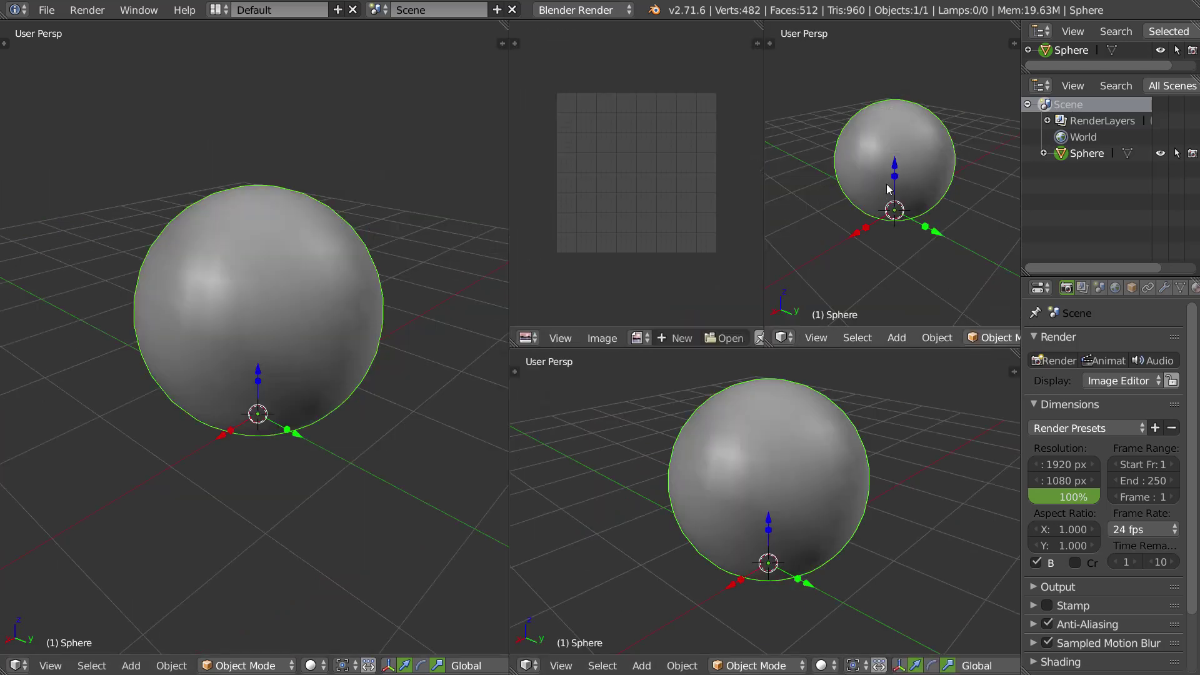
{"action": "key", "text": "alt+space"}
{"action": "left_click", "coordinate": [674, 120]}
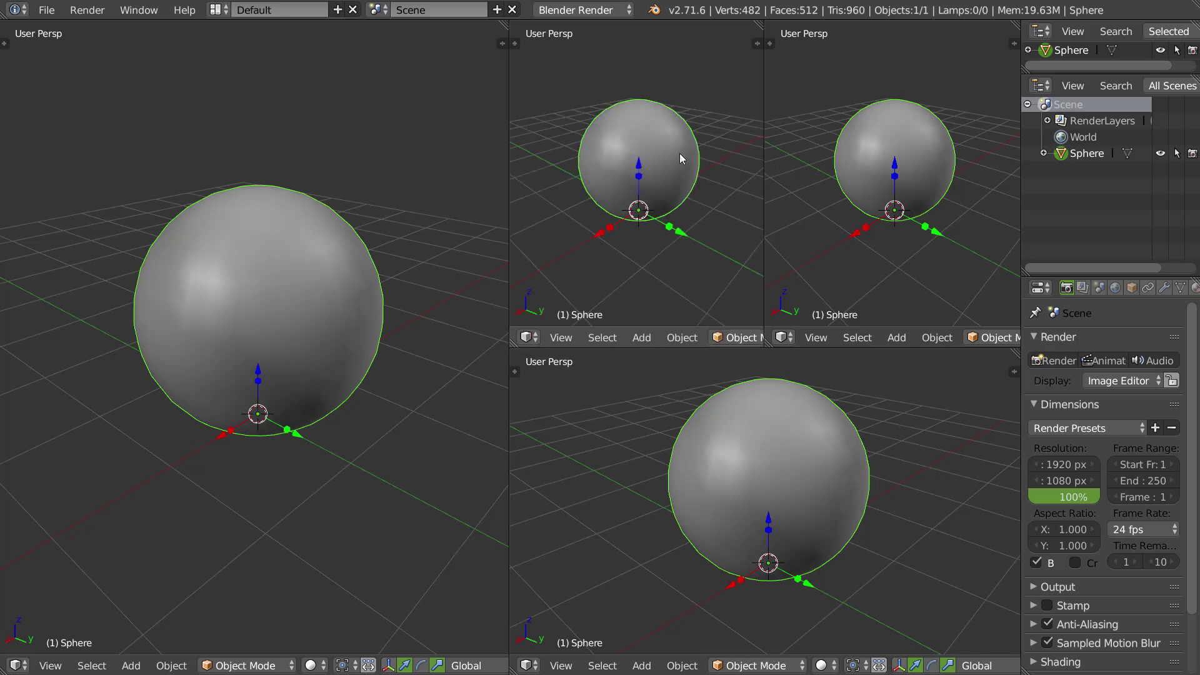
{"action": "key", "text": "alt+space"}
{"action": "left_click", "coordinate": [624, 163]}
{"action": "key", "text": "alt+space"}
{"action": "left_click", "coordinate": [742, 177]}
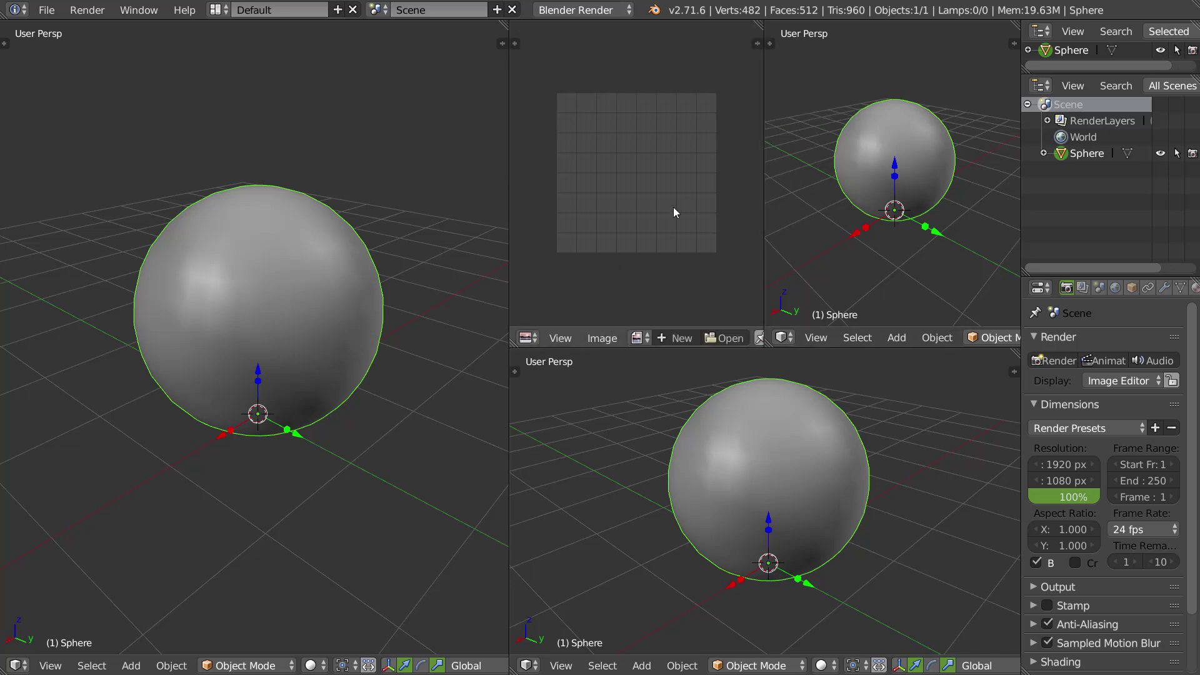
- Split the remaining full-height 3D View horizontally, change its upper area to the Node Editor, and hide the node tool shelf
{"action": "key", "text": "alt+space"}
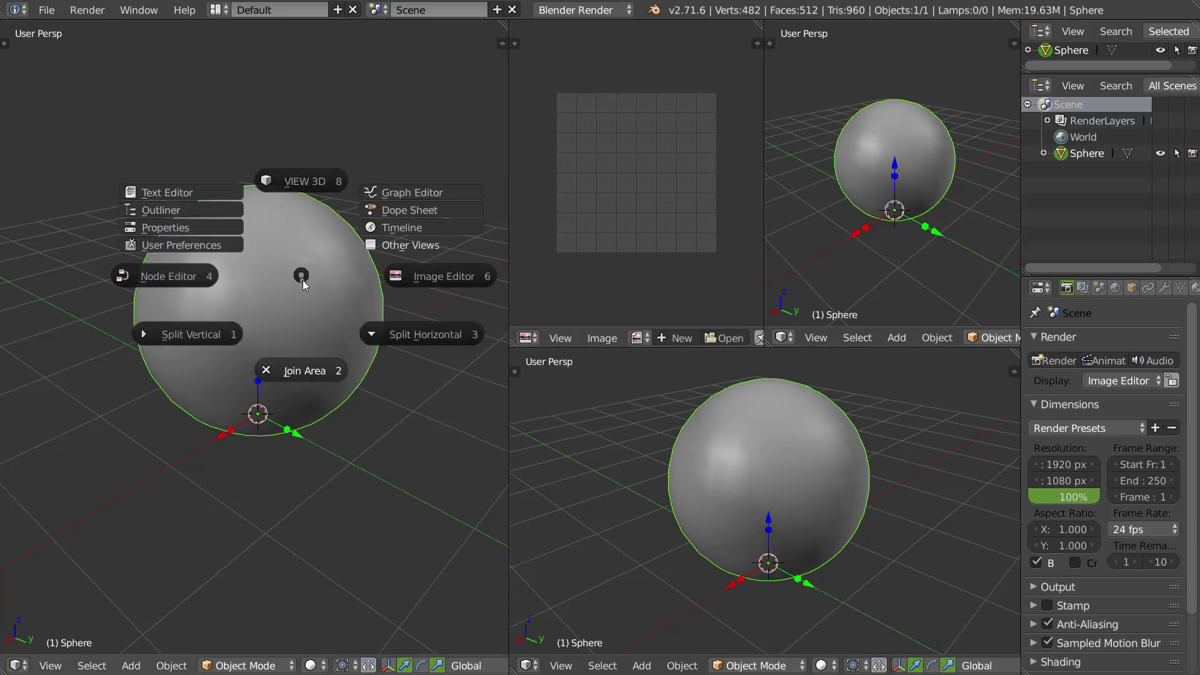
{"action": "left_click", "coordinate": [408, 334]}
{"action": "key", "text": "alt+space"}
{"action": "left_click", "coordinate": [409, 159]}
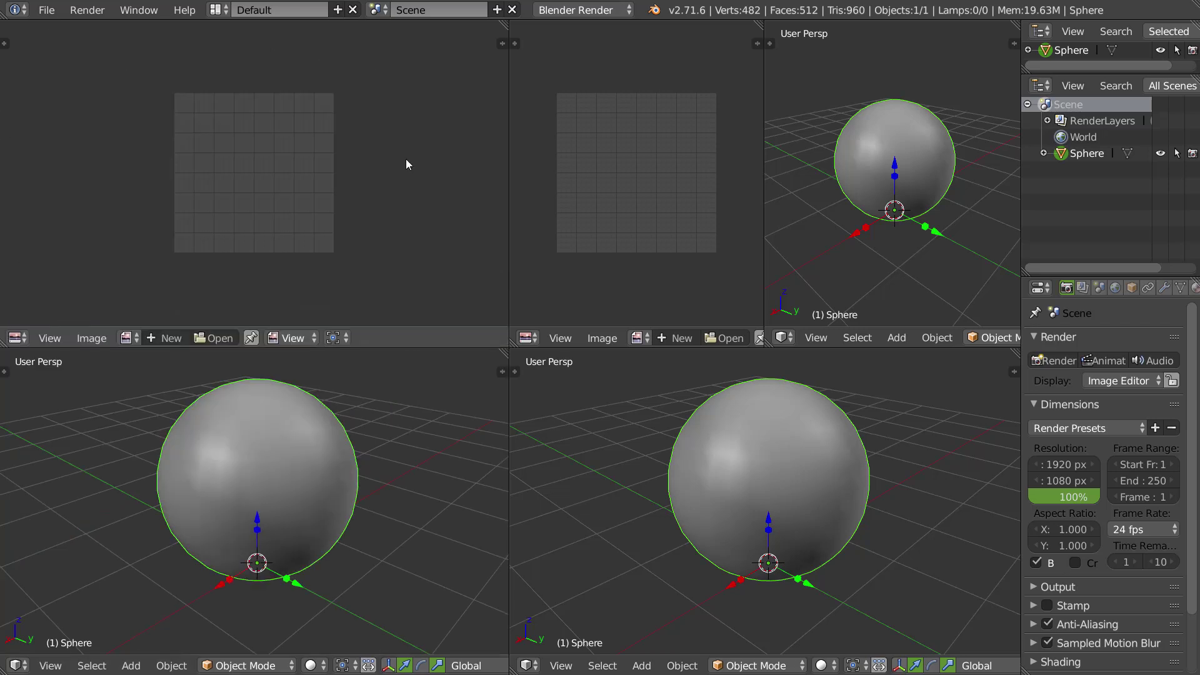
{"action": "key", "text": "alt+space"}
{"action": "left_click", "coordinate": [377, 176]}
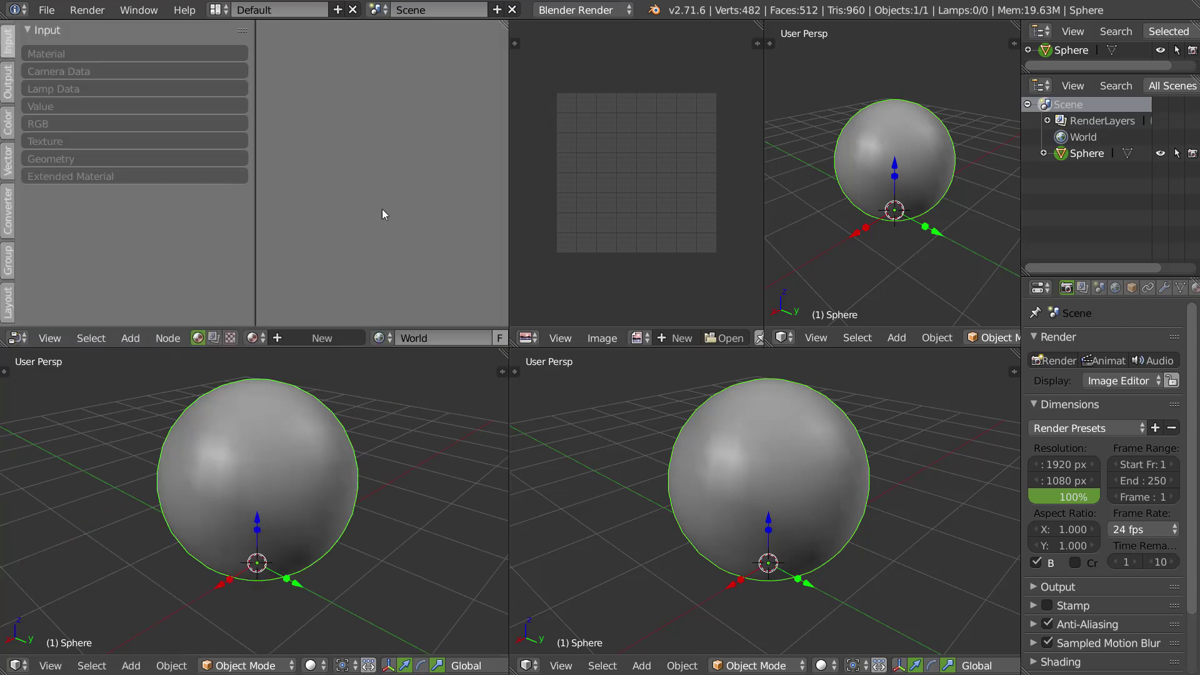
{"action": "key", "text": "t"}
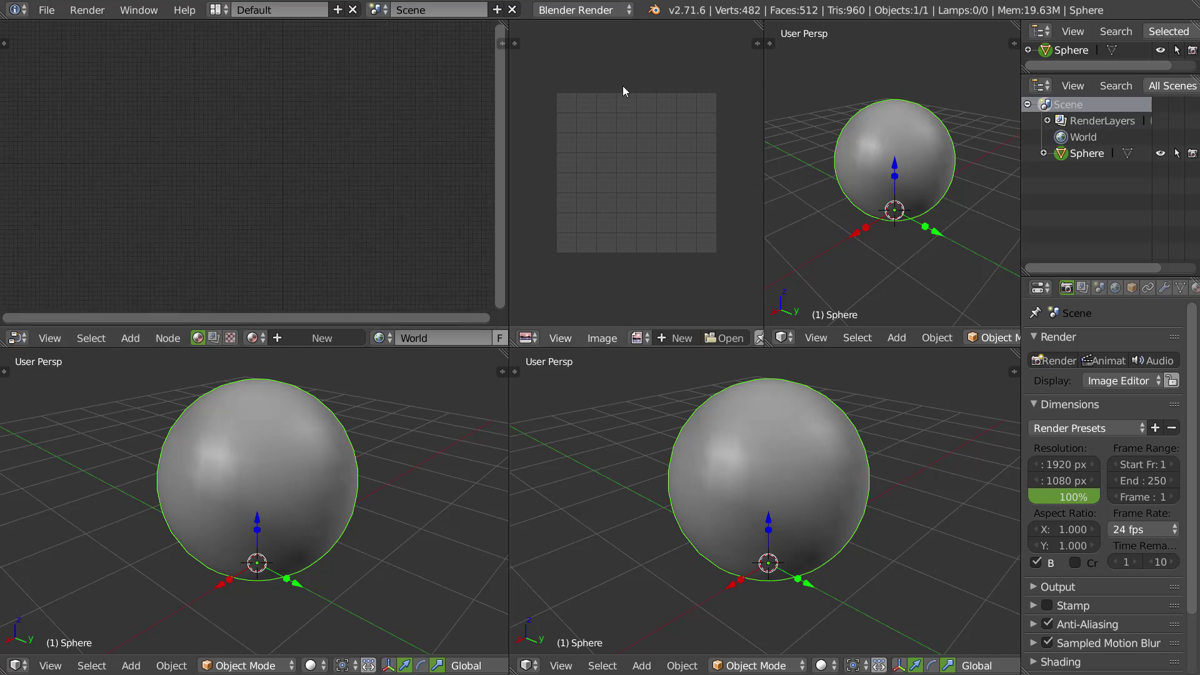
- Join the small 3D View and the 3D View below into the neighbouring Image Editor, leaving one full-height Image Editor
{"action": "left_click_drag", "start_coordinate": [759, 24], "coordinate": [875, 191]}
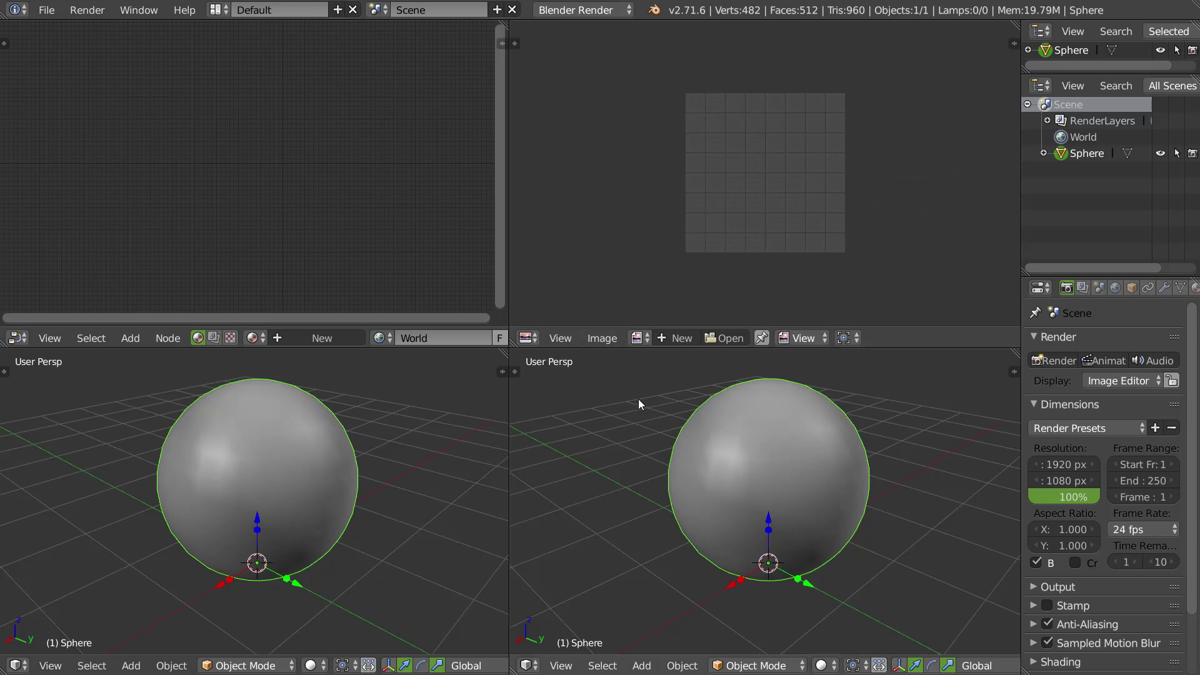
{"action": "key", "text": "ctrl+Tab"}
{"action": "left_click", "coordinate": [725, 200]}
{"action": "left_click", "coordinate": [718, 431]}
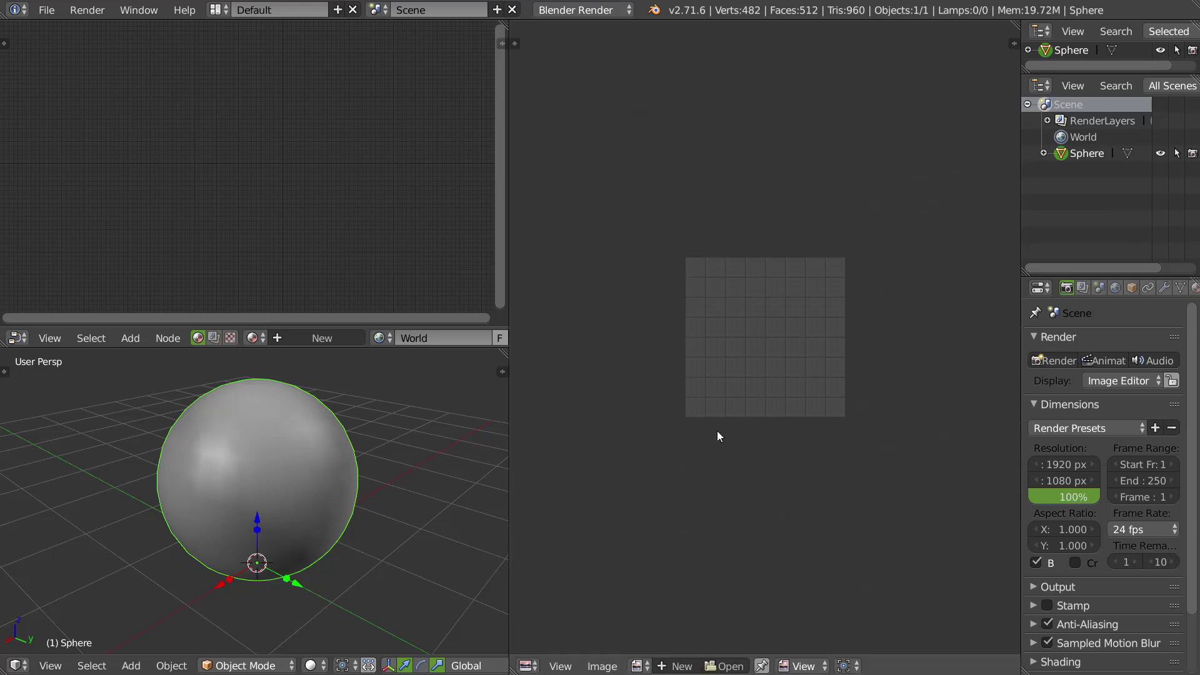
- Change the Node Editor area to 3D View, and join the remaining areas into a single 3D View
{"action": "key", "text": "ctrl+Tab"}
{"action": "key", "text": "8"}
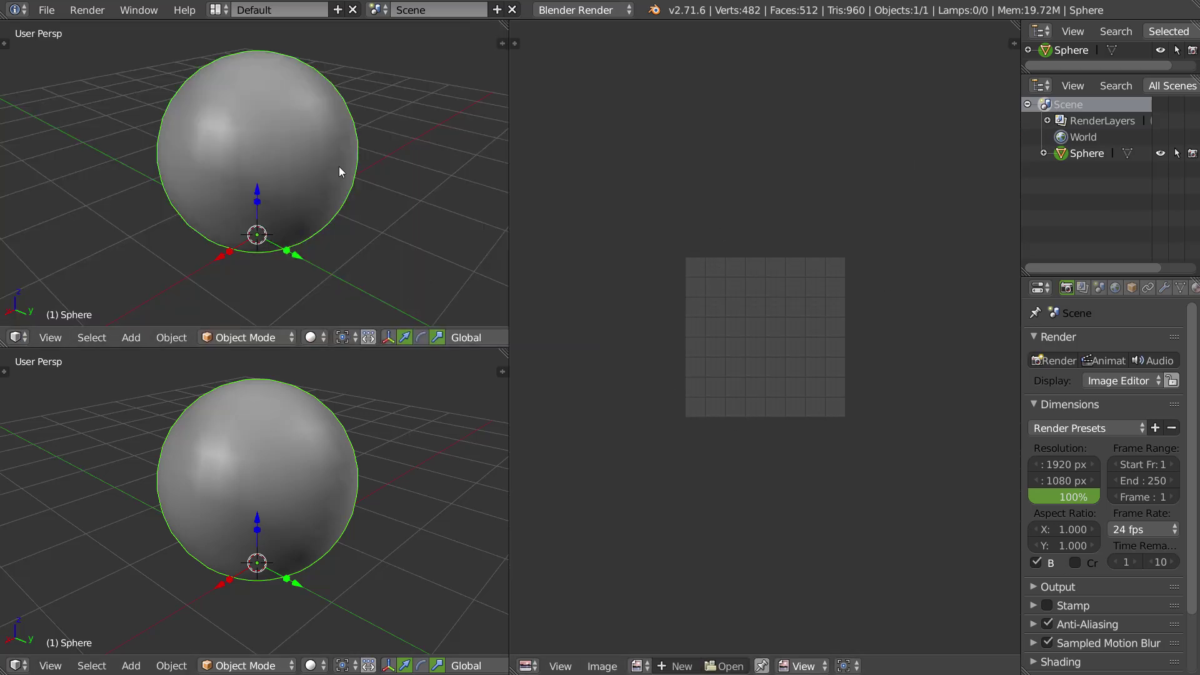
{"action": "left_click", "coordinate": [313, 405]}
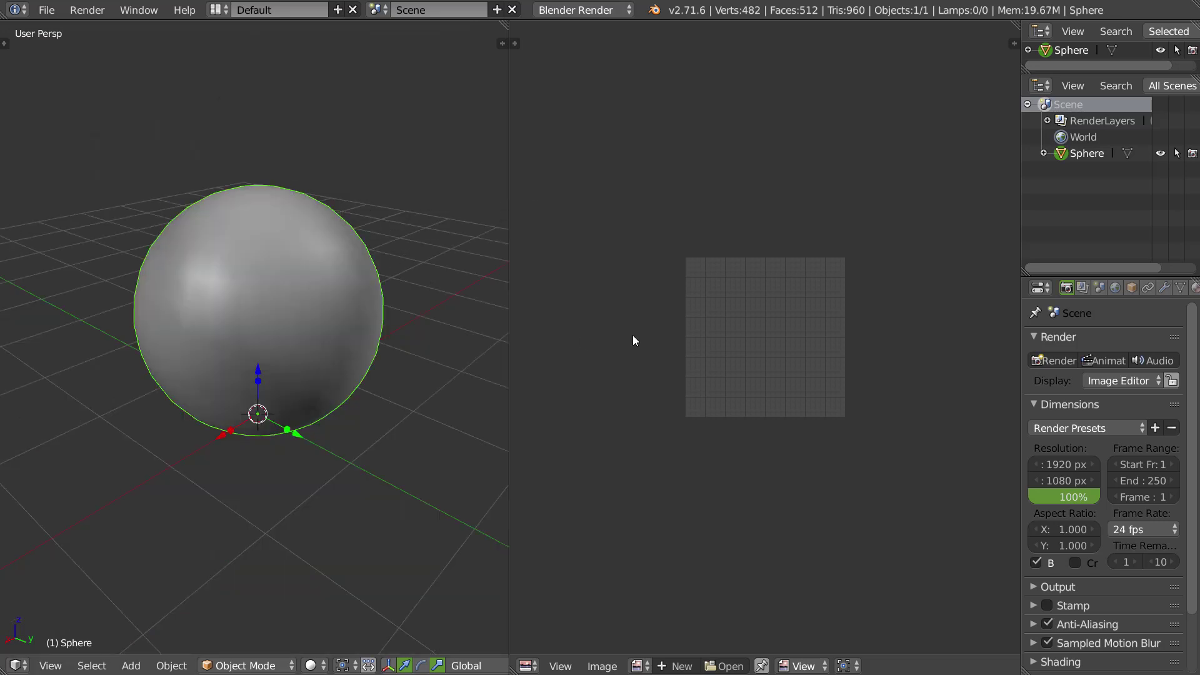
{"action": "left_click", "coordinate": [521, 336]}
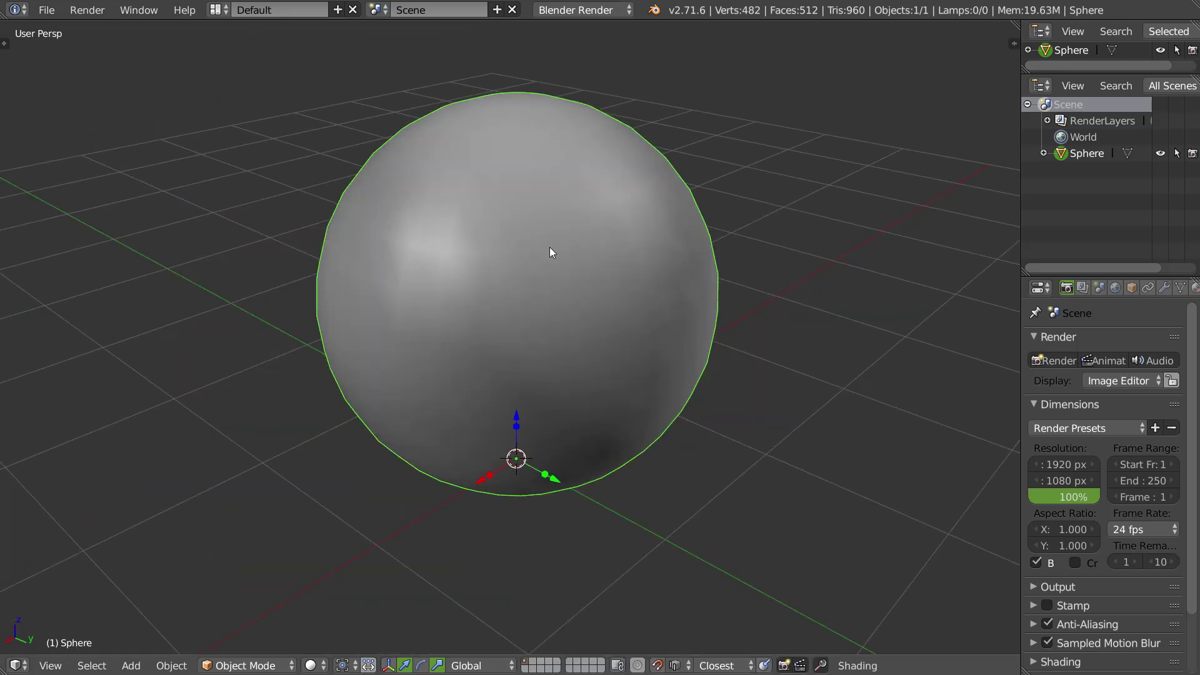
- Change the single area to the Image Editor, the Node Editor and back to 3D View with the Views pie
{"action": "key", "text": "space"}
{"action": "left_click", "coordinate": [649, 245]}
{"action": "key", "text": "space"}
{"action": "left_click", "coordinate": [433, 254]}
{"action": "key", "text": "space"}
{"action": "left_click", "coordinate": [547, 185]}
- Show the Text Editor, Outliner, Node Editor and Properties in turn in the main area using the Views pie
{"action": "key", "text": "space"}
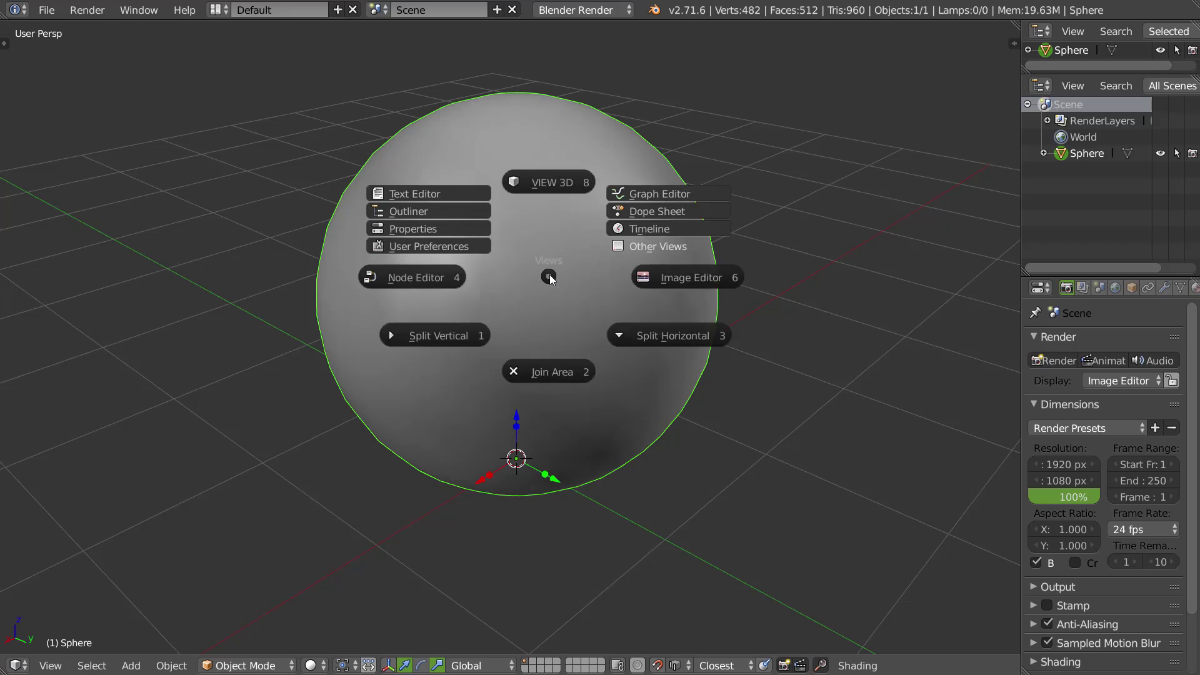
{"action": "left_click", "coordinate": [415, 193]}
{"action": "key", "text": "space"}
{"action": "left_click", "coordinate": [394, 178]}
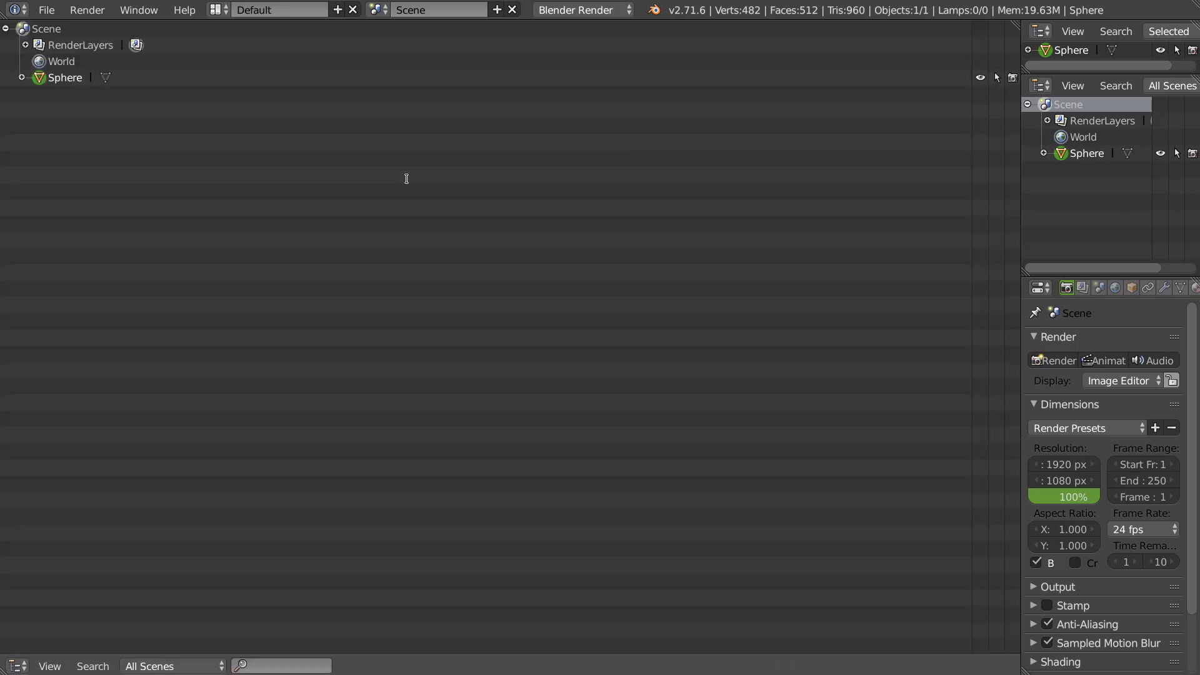
{"action": "key", "text": "shift+F3"}
{"action": "key", "text": "space"}
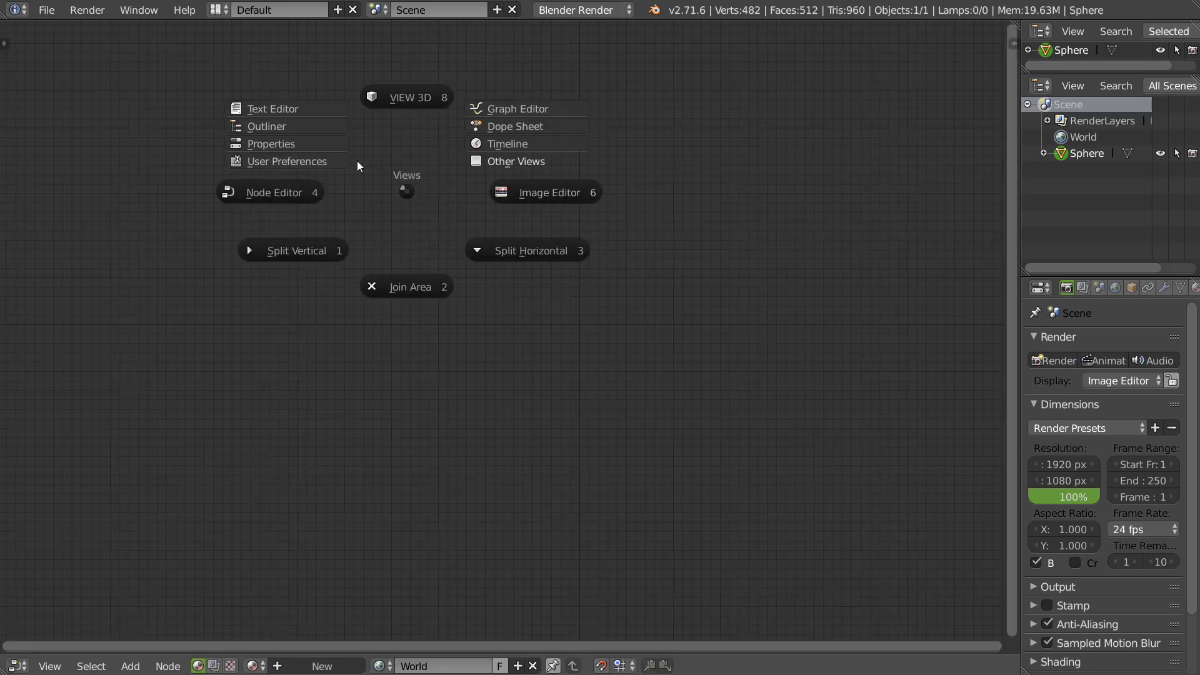
{"action": "left_click", "coordinate": [294, 143]}
- Show the Graph Editor and Dope Sheet, look through the Other Views list, and return to the 3D View
{"action": "key", "text": "space"}
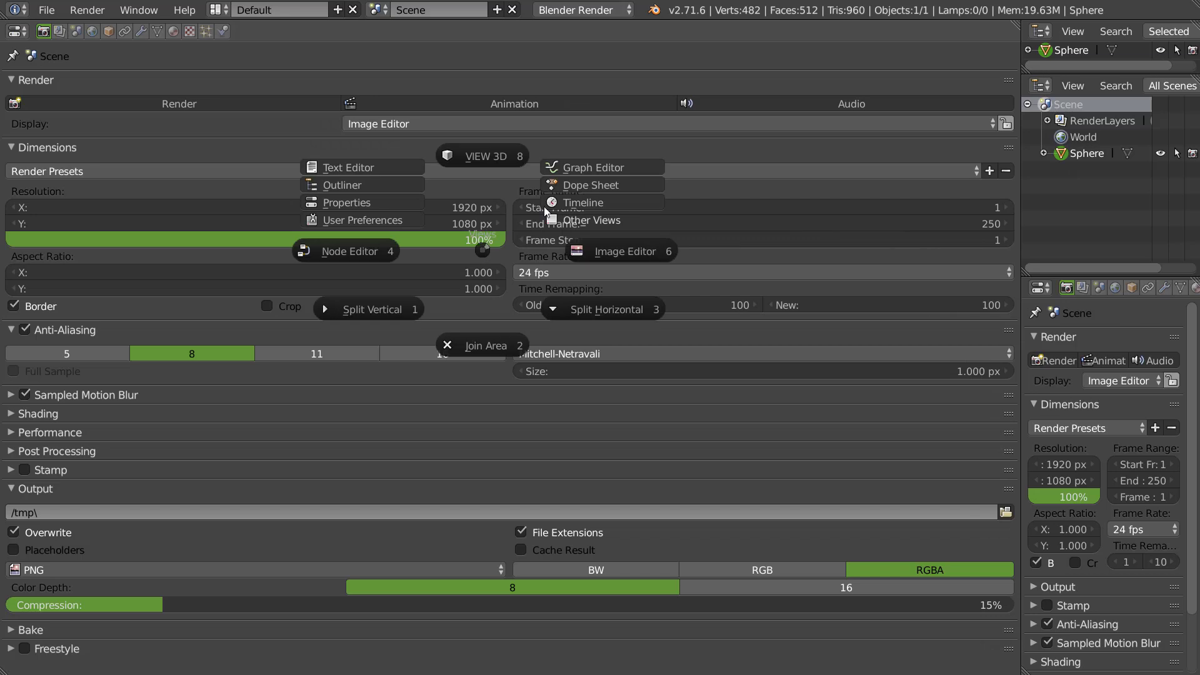
{"action": "left_click", "coordinate": [593, 163]}
{"action": "key", "text": "space"}
{"action": "left_click", "coordinate": [596, 182]}
{"action": "key", "text": "space"}
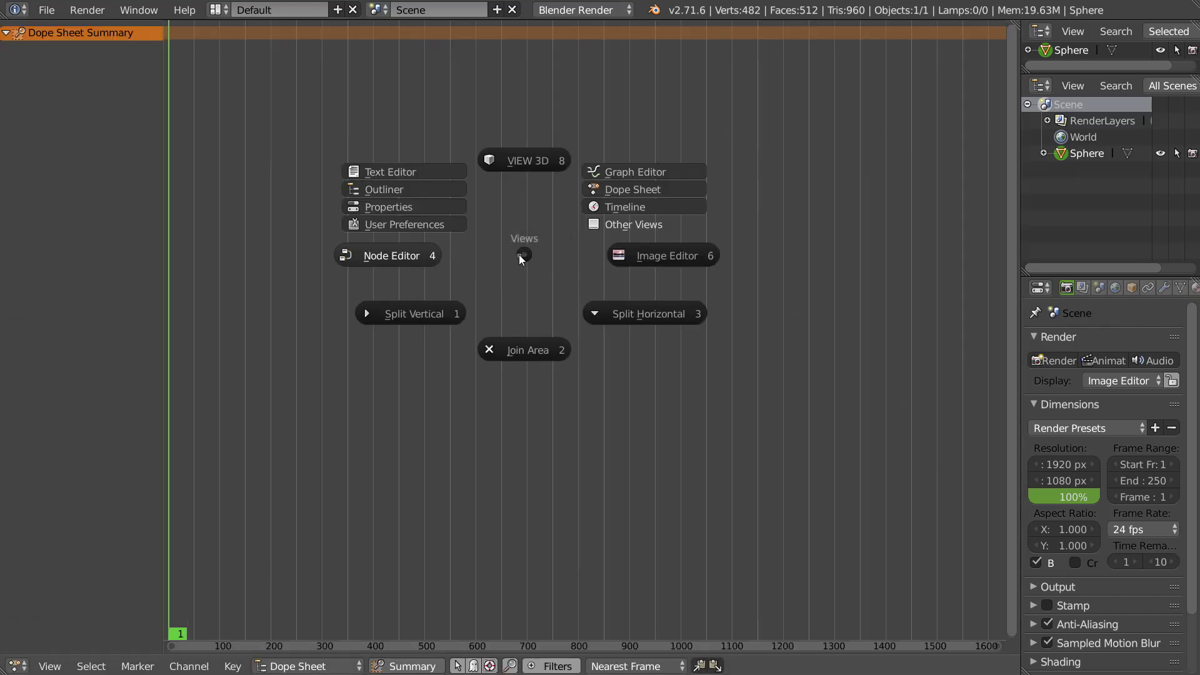
{"action": "left_click", "coordinate": [610, 223]}
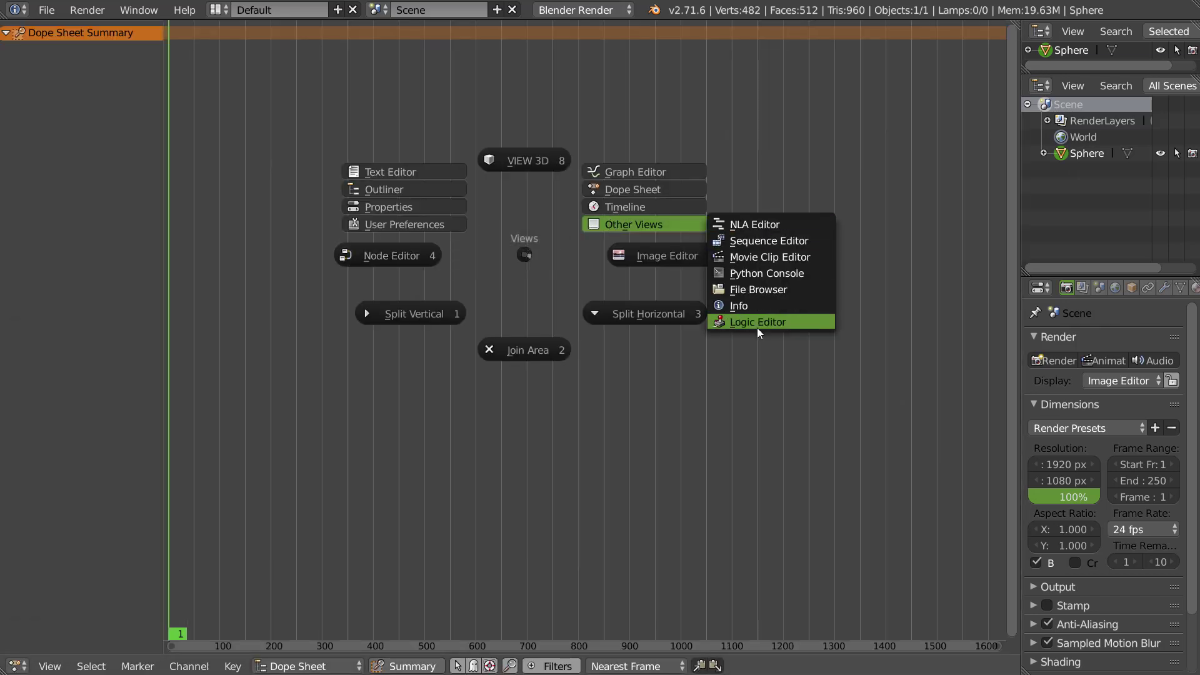
{"action": "key", "text": "8"}
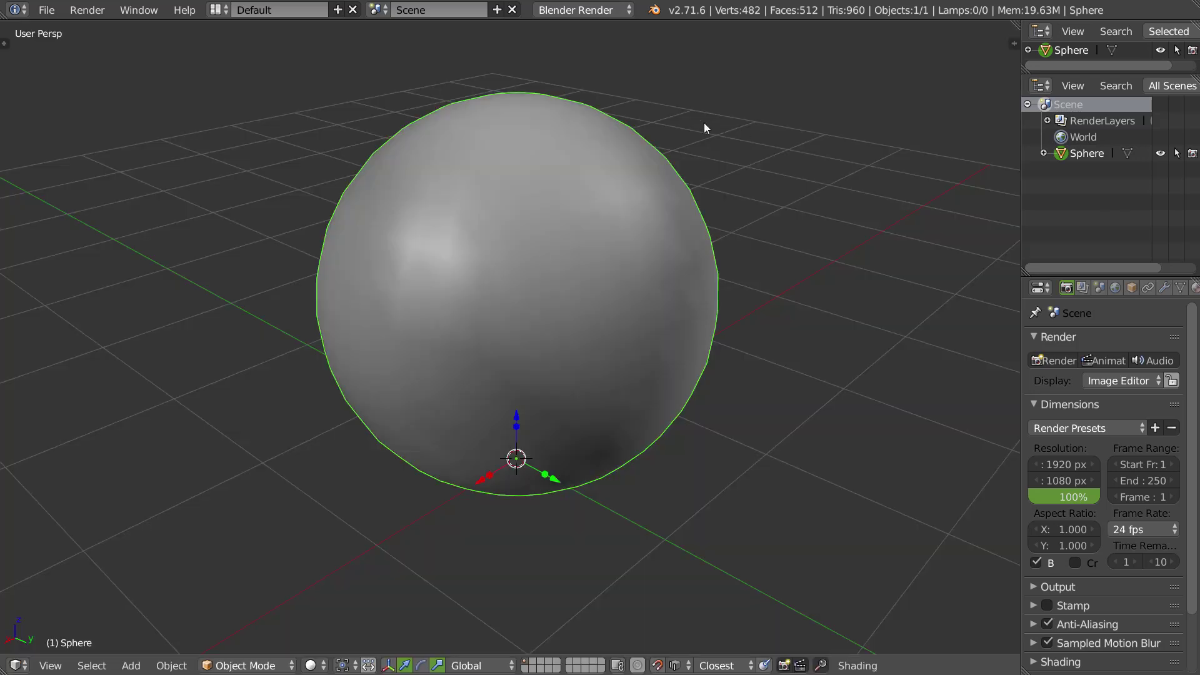
- Split the 3D View vertically with the Views pie, and split one half horizontally twice into three stacked areas
{"action": "key", "text": "space"}
{"action": "left_click", "coordinate": [556, 296]}
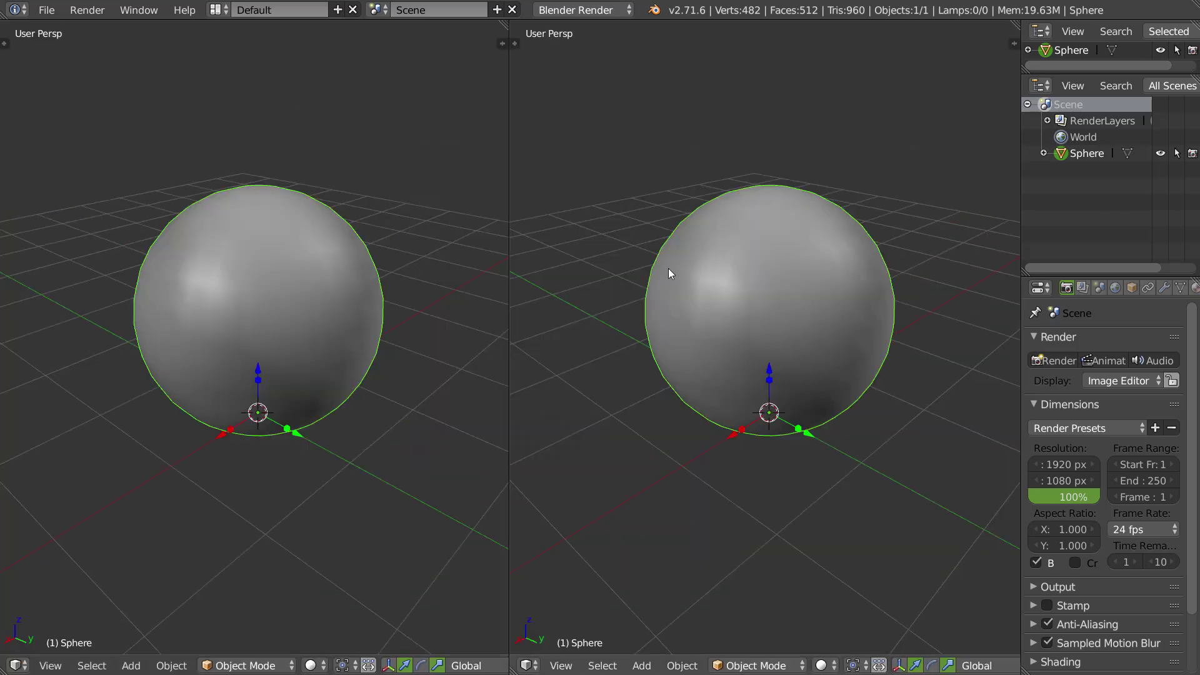
{"action": "key", "text": "space"}
{"action": "left_click", "coordinate": [699, 316]}
{"action": "key", "text": "space"}
{"action": "left_click", "coordinate": [696, 162]}
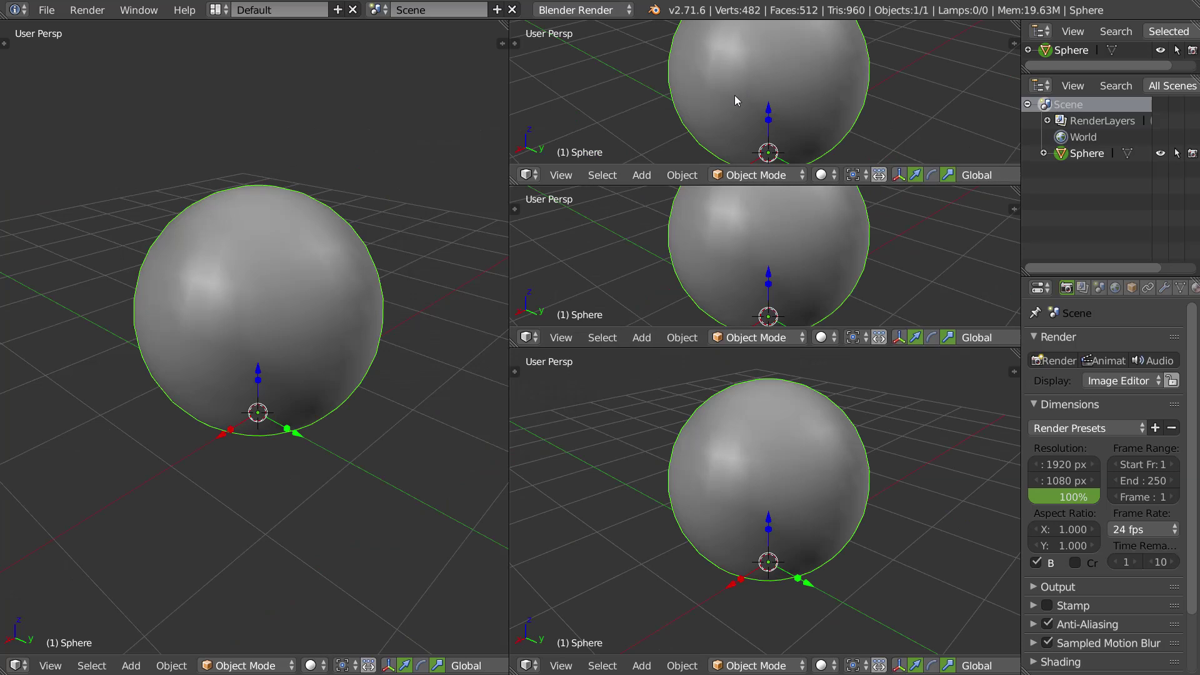
- Change the uppermost stacked area to the Node Editor and the middle one to the Image Editor
{"action": "key", "text": "space"}
{"action": "left_click", "coordinate": [608, 98]}
{"action": "key", "text": "space"}
{"action": "left_click", "coordinate": [868, 214]}
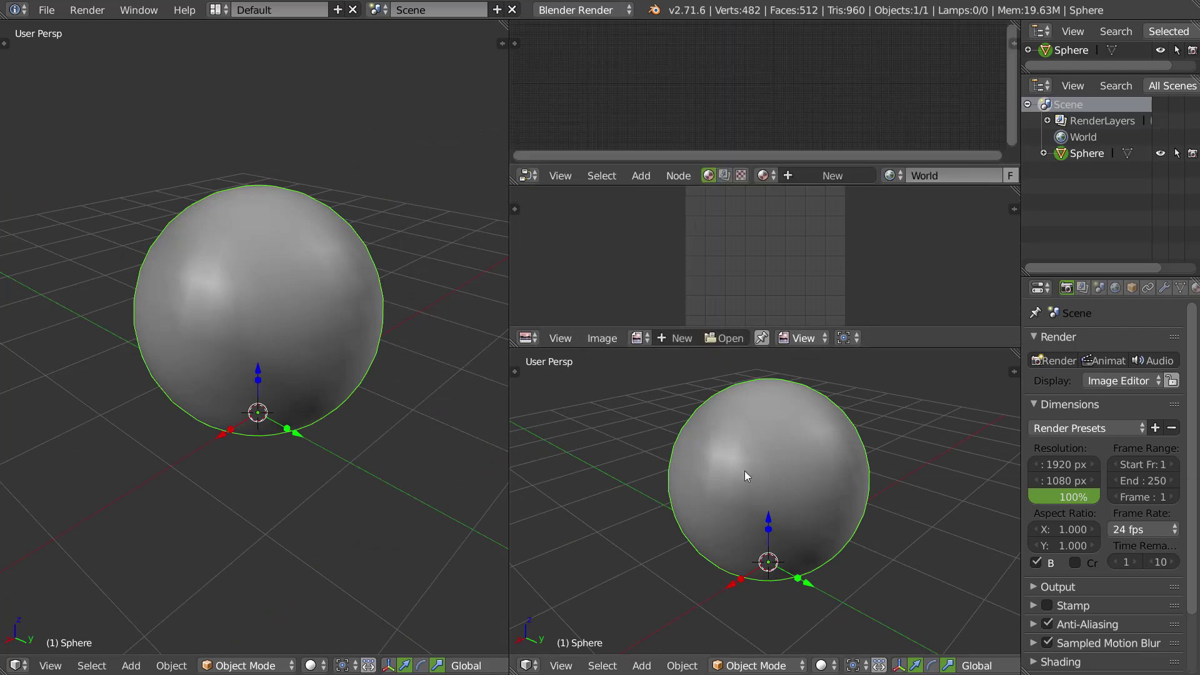
{"action": "middle_click_drag", "start_coordinate": [358, 344], "coordinate": [391, 352]}
{"action": "middle_click_drag", "start_coordinate": [831, 452], "coordinate": [800, 452]}
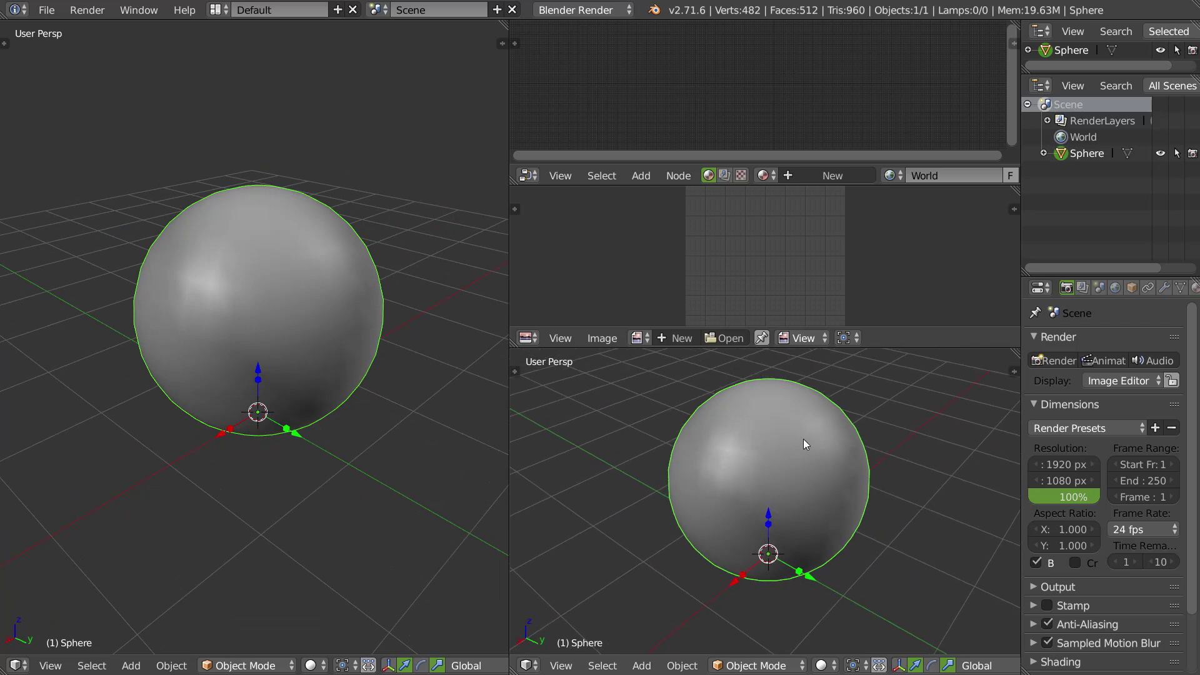
{"action": "middle_click_drag", "start_coordinate": [247, 318], "coordinate": [245, 288]}
{"action": "middle_click_drag", "start_coordinate": [749, 238], "coordinate": [763, 252]}
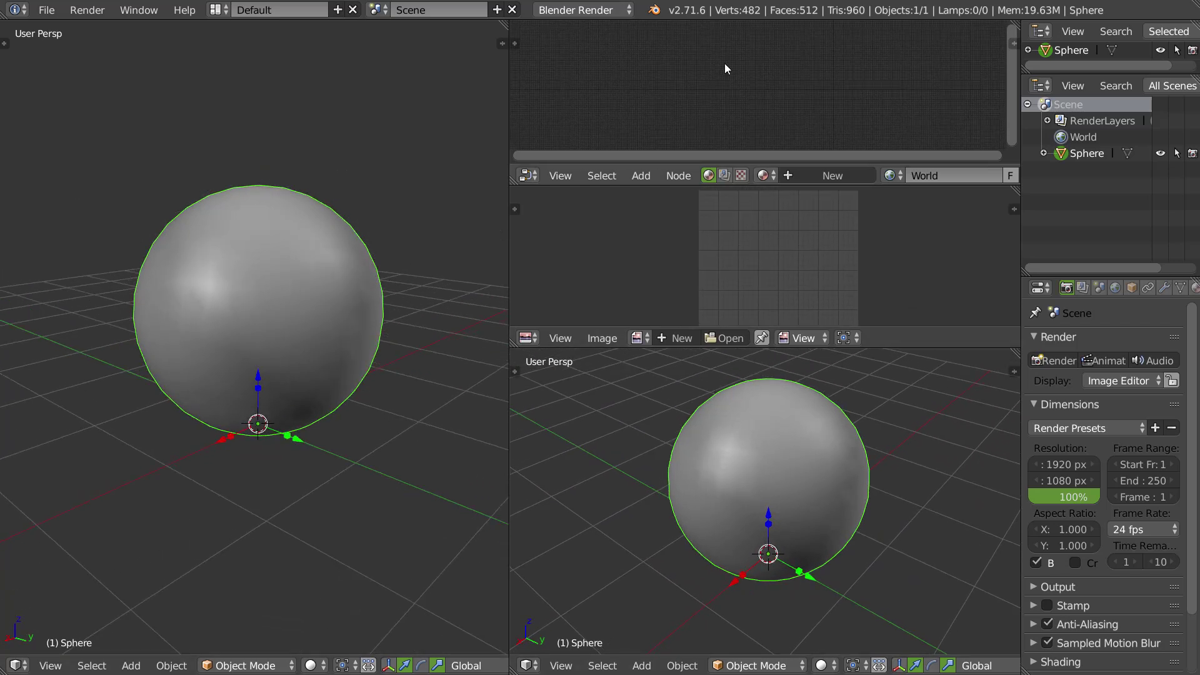
- Join the stacked areas into the Node Editor, and merge that into the neighbouring 3D View using Join Area
{"action": "key", "text": "space"}
{"action": "left_click", "coordinate": [721, 199]}
{"action": "left_click", "coordinate": [740, 249]}
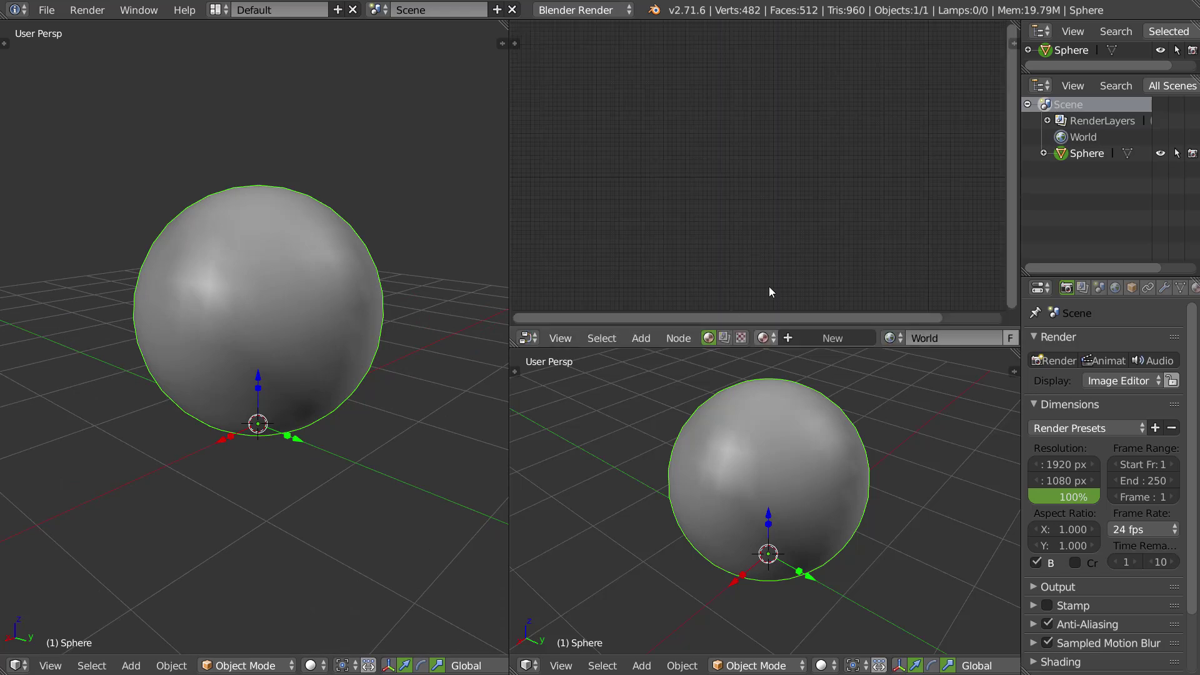
{"action": "left_click", "coordinate": [775, 442]}
{"action": "key", "text": "space"}
{"action": "left_click", "coordinate": [694, 319]}
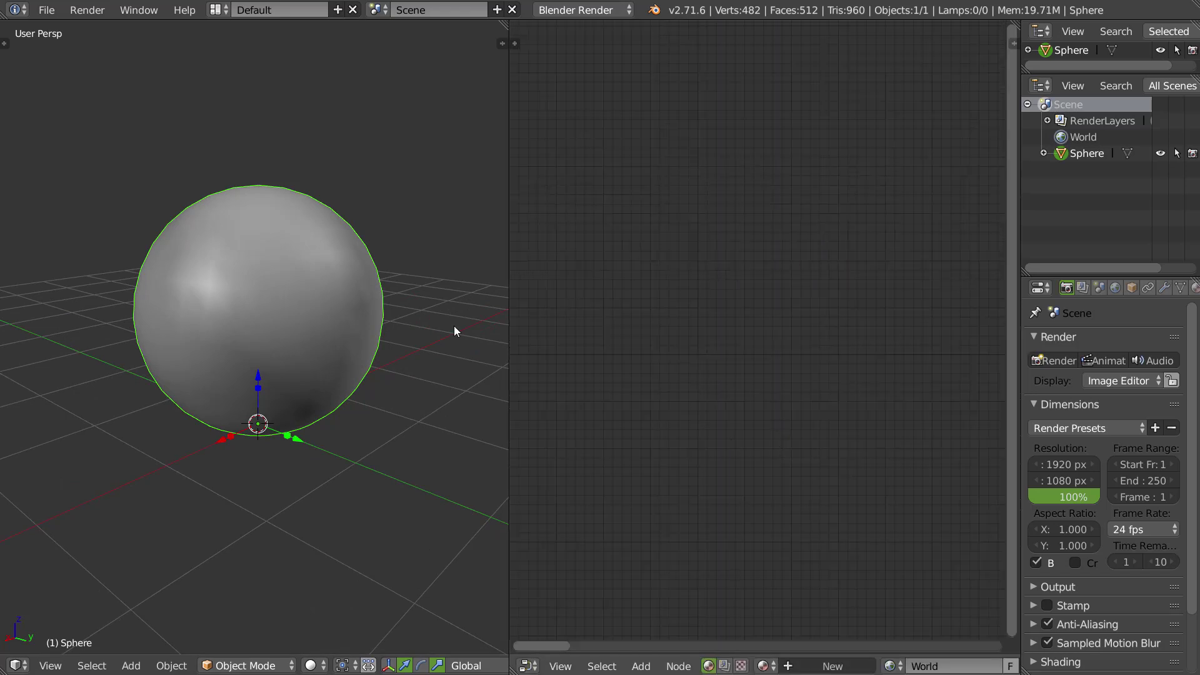
{"action": "left_click", "coordinate": [475, 350]}
{"action": "key", "text": "space"}
{"action": "left_click", "coordinate": [723, 316]}
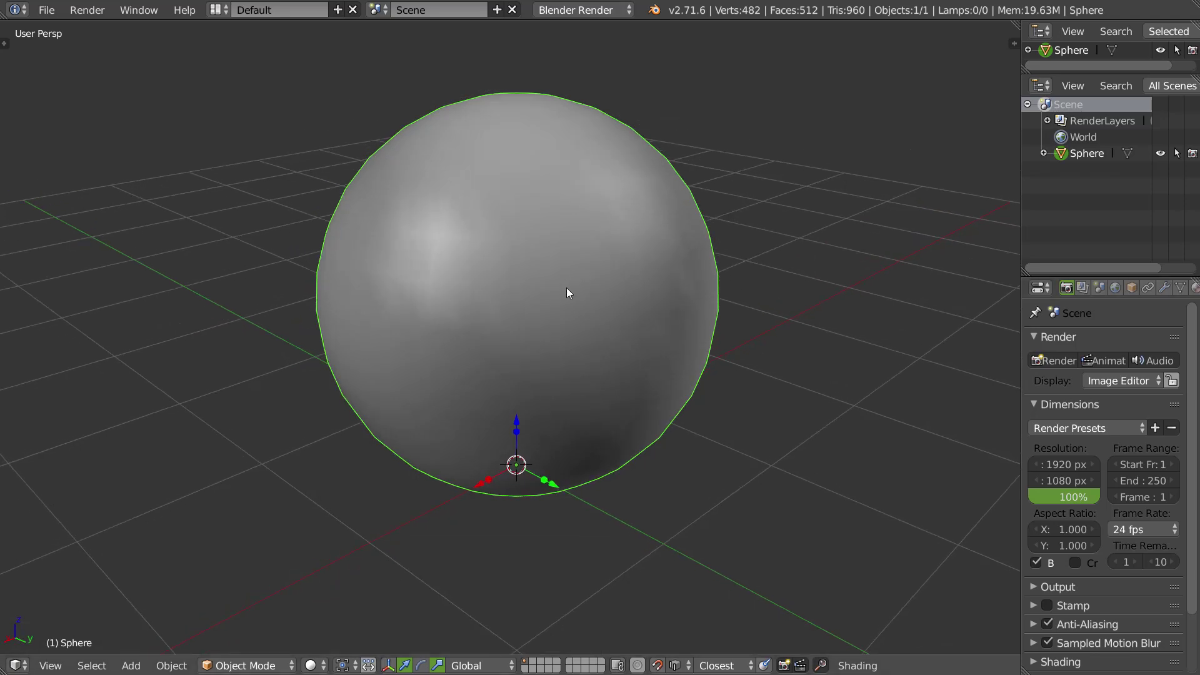
- Show the tool shelf, switch the sphere to Sculpt Mode, and collapse the Auto Mirror section
{"action": "key", "text": "t"}
{"action": "key", "text": "Tab"}
{"action": "left_click", "coordinate": [701, 178]}
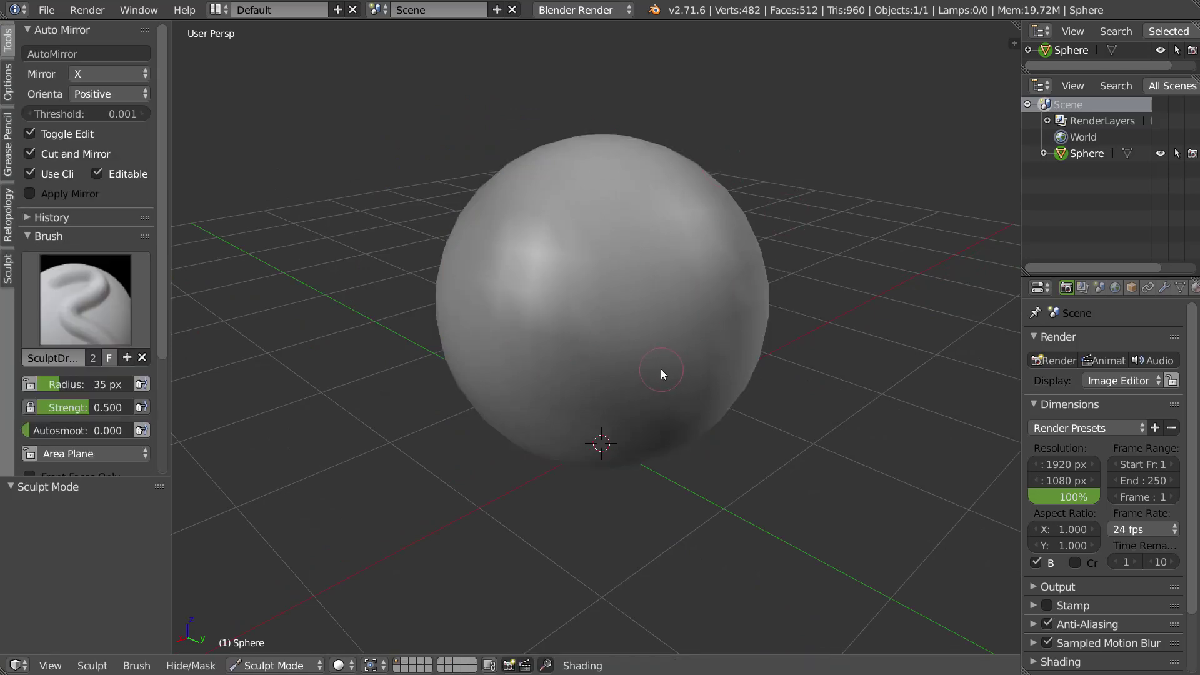
{"action": "left_click", "coordinate": [61, 29]}
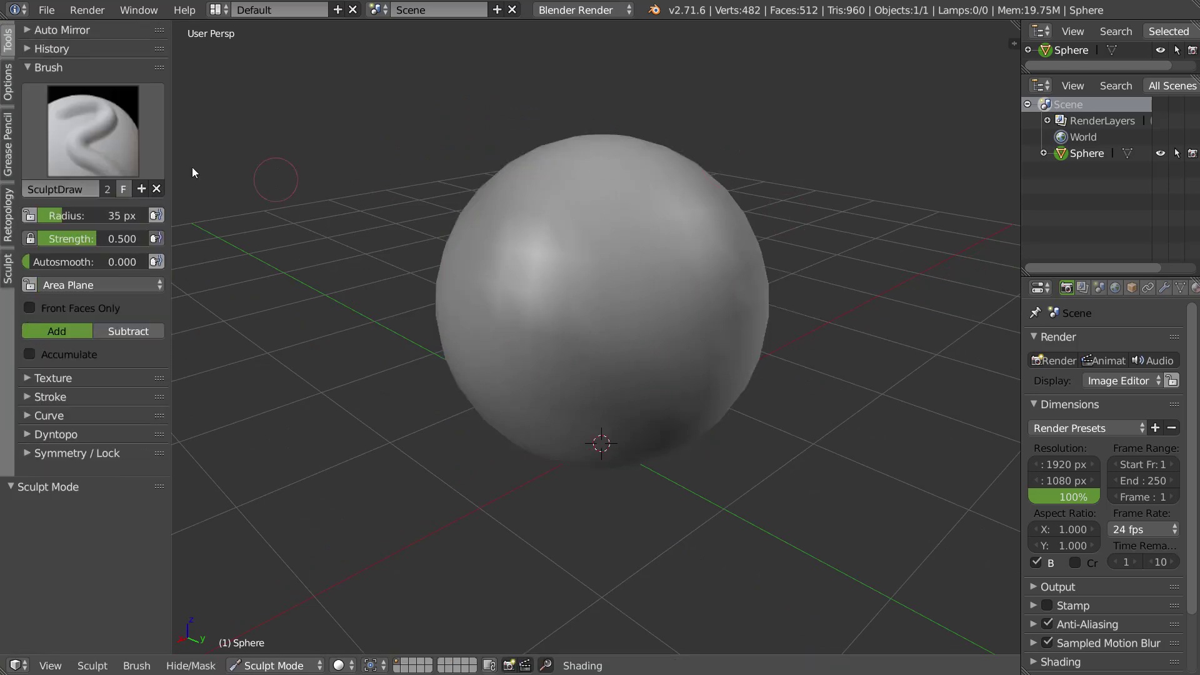
- Pick brushes from the Sculpt Pie Menu in quick succession, starting with Clay and finishing with Draw
{"action": "key", "text": "w"}
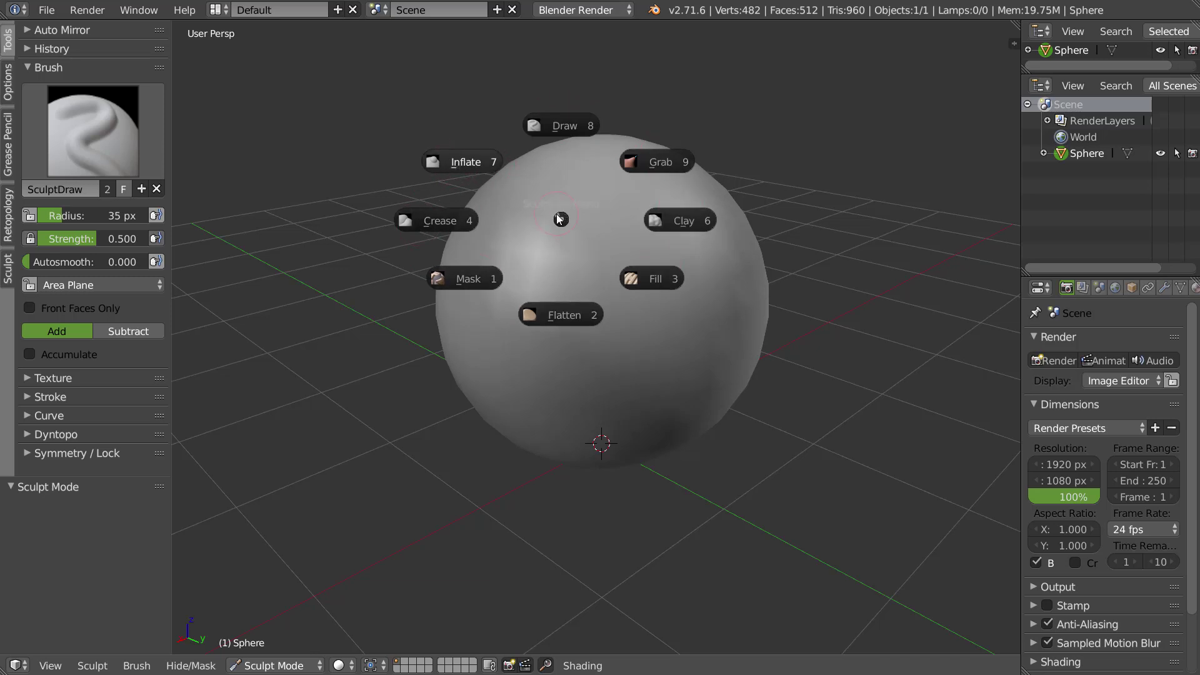
{"action": "left_click", "coordinate": [662, 222]}
{"action": "key", "text": "w"}
{"action": "key", "text": "w"}
{"action": "key", "text": "w"}
{"action": "key", "text": "w"}
{"action": "key", "text": "w"}
{"action": "key", "text": "w"}
{"action": "key", "text": "w"}
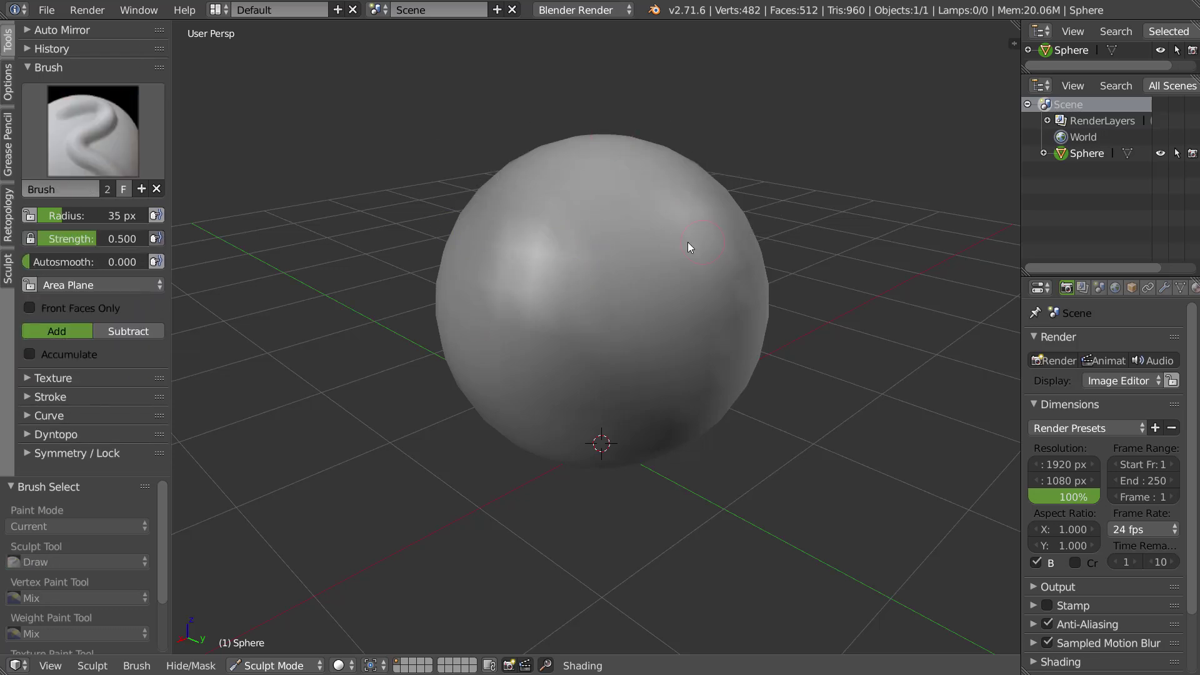
{"action": "key", "text": "w"}
{"action": "key", "text": "w"}
- Look through the second sculpt pie with Claystrips, Pinch, Snakehook and the other brushes, comparing it with the first one
{"action": "key", "text": "alt+w"}
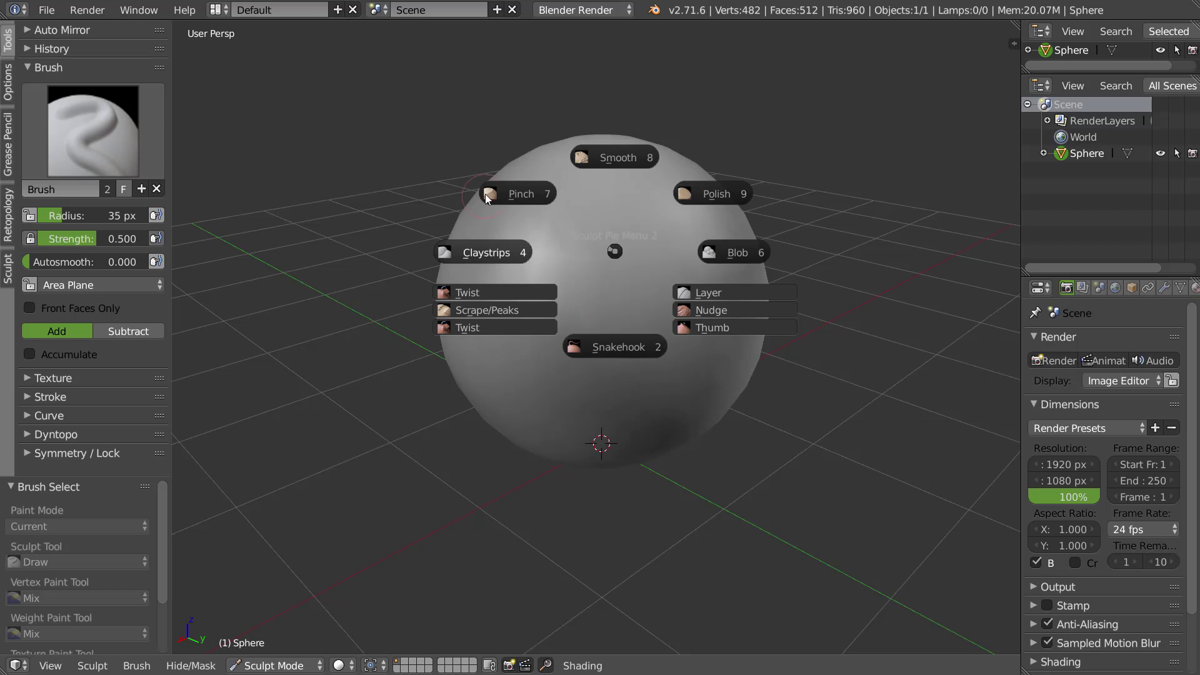
{"action": "left_click", "coordinate": [613, 231]}
{"action": "key", "text": "w"}
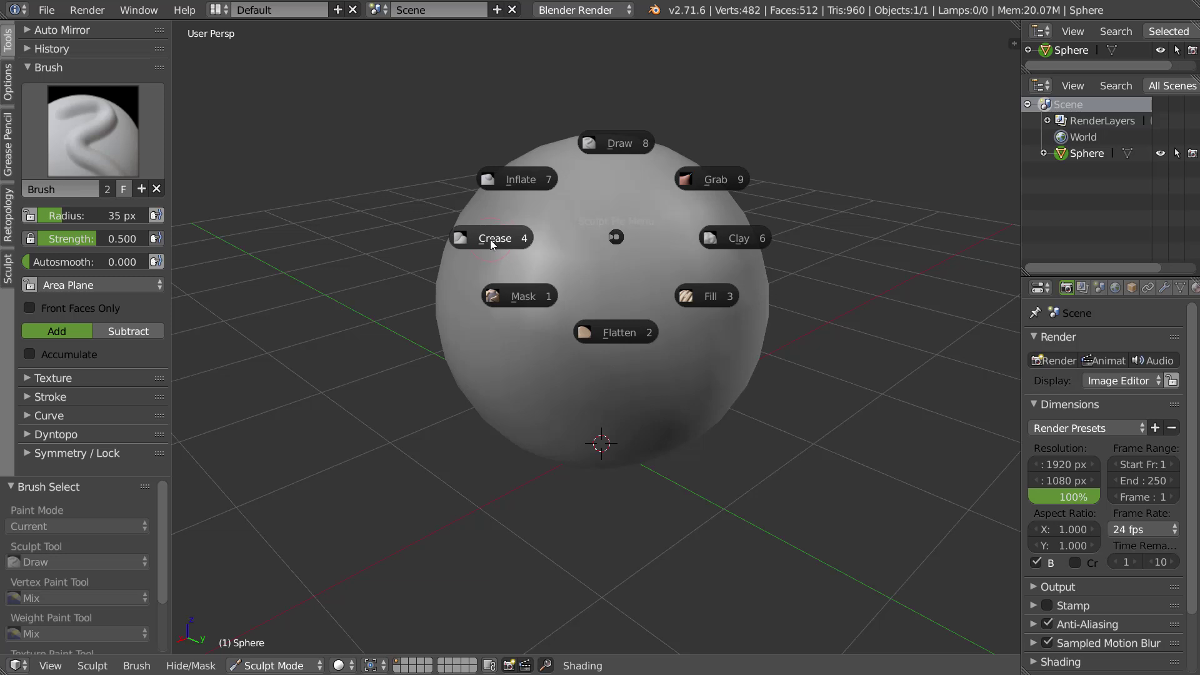
{"action": "key", "text": "Escape"}
{"action": "key", "text": "alt+w"}
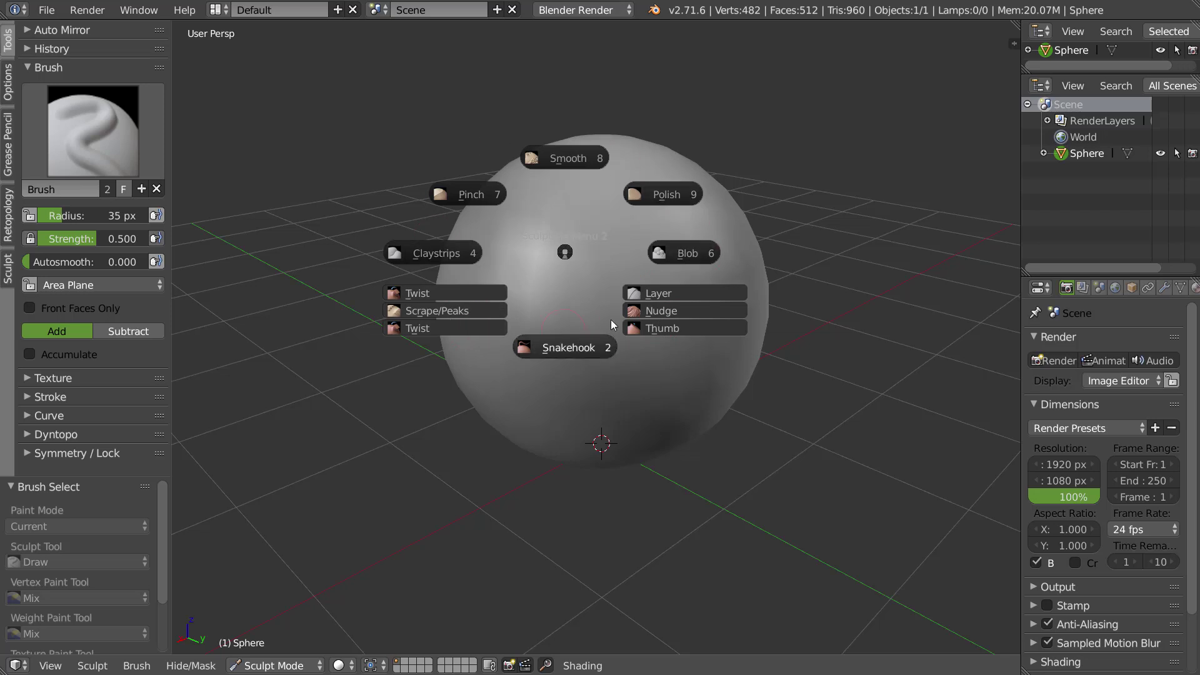
{"action": "key", "text": "Escape"}
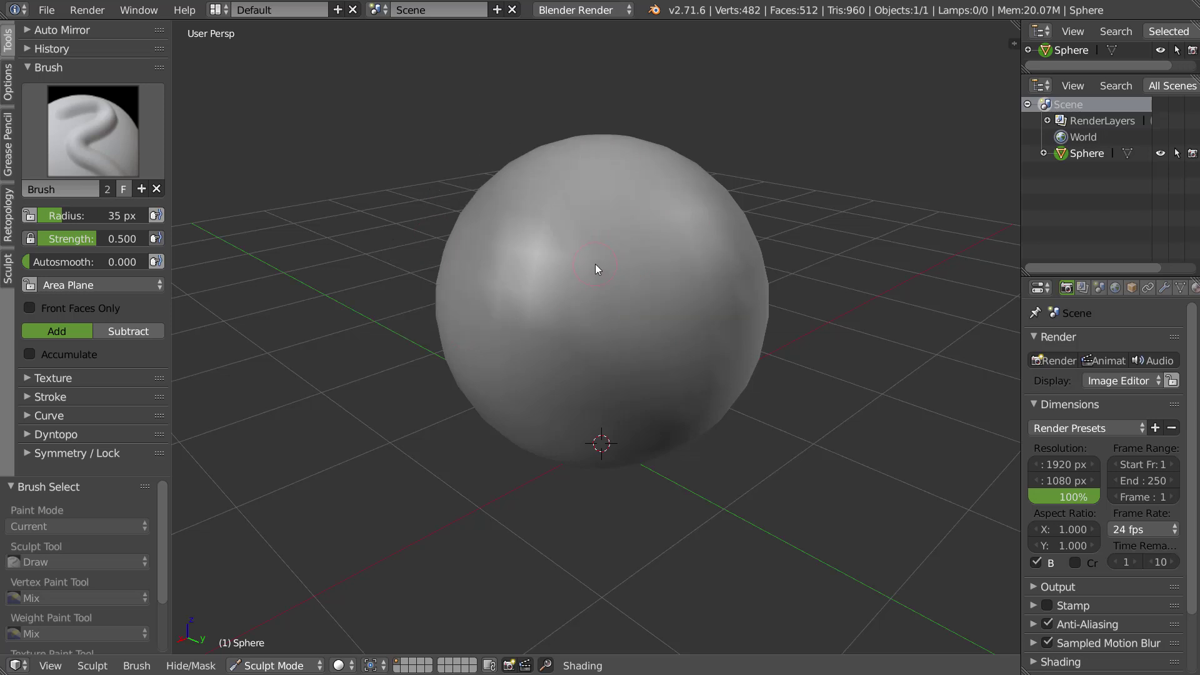
- Demonstrate the interactive strength and radius adjustments of the Draw brush without applying either
{"action": "key", "text": "shift+f"}
{"action": "right_click", "coordinate": [613, 270]}
{"action": "key", "text": "f"}
{"action": "right_click", "coordinate": [669, 282]}
- Switch rapidly between brushes using the sculpt pies, ending on Polish
{"action": "left_click", "coordinate": [723, 268]}
{"action": "key", "text": "w"}
{"action": "left_click", "coordinate": [736, 230]}
{"action": "key", "text": "w"}
{"action": "left_click", "coordinate": [662, 191]}
{"action": "key", "text": "w"}
{"action": "left_click", "coordinate": [543, 288]}
{"action": "key", "text": "w"}
{"action": "left_click", "coordinate": [517, 230]}
{"action": "key", "text": "w"}
{"action": "left_click", "coordinate": [602, 208]}
{"action": "key", "text": "w"}
{"action": "left_click", "coordinate": [714, 287]}
{"action": "key", "text": "w"}
{"action": "left_click", "coordinate": [606, 380]}
- Choose the Clay brush and return to Draw with the Sculpt Pie Menu
{"action": "key", "text": "w"}
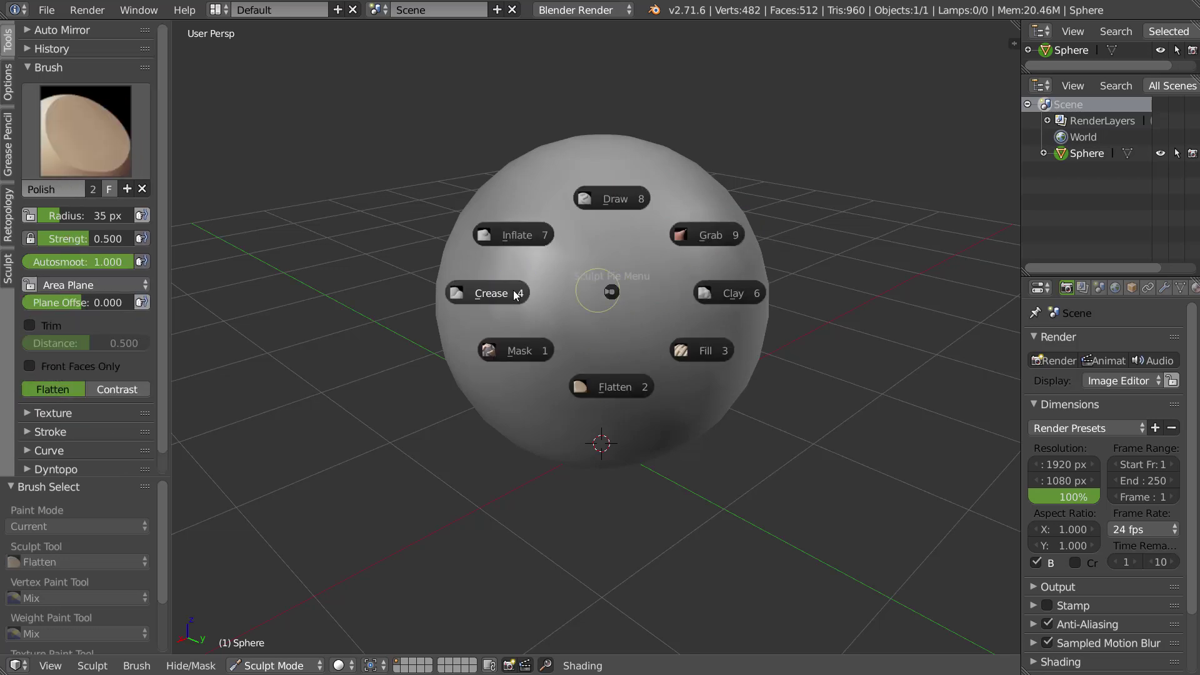
{"action": "left_click", "coordinate": [534, 347]}
{"action": "key", "text": "w"}
{"action": "left_click", "coordinate": [674, 324]}
{"action": "key", "text": "w"}
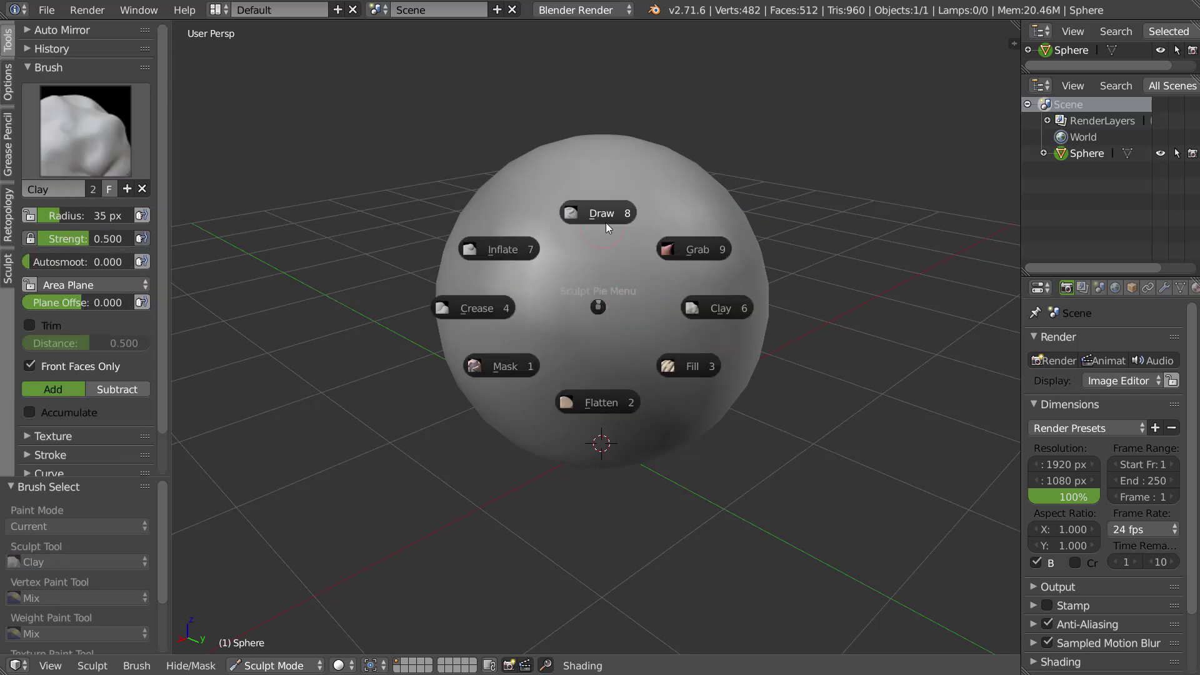
{"action": "left_click", "coordinate": [606, 222]}
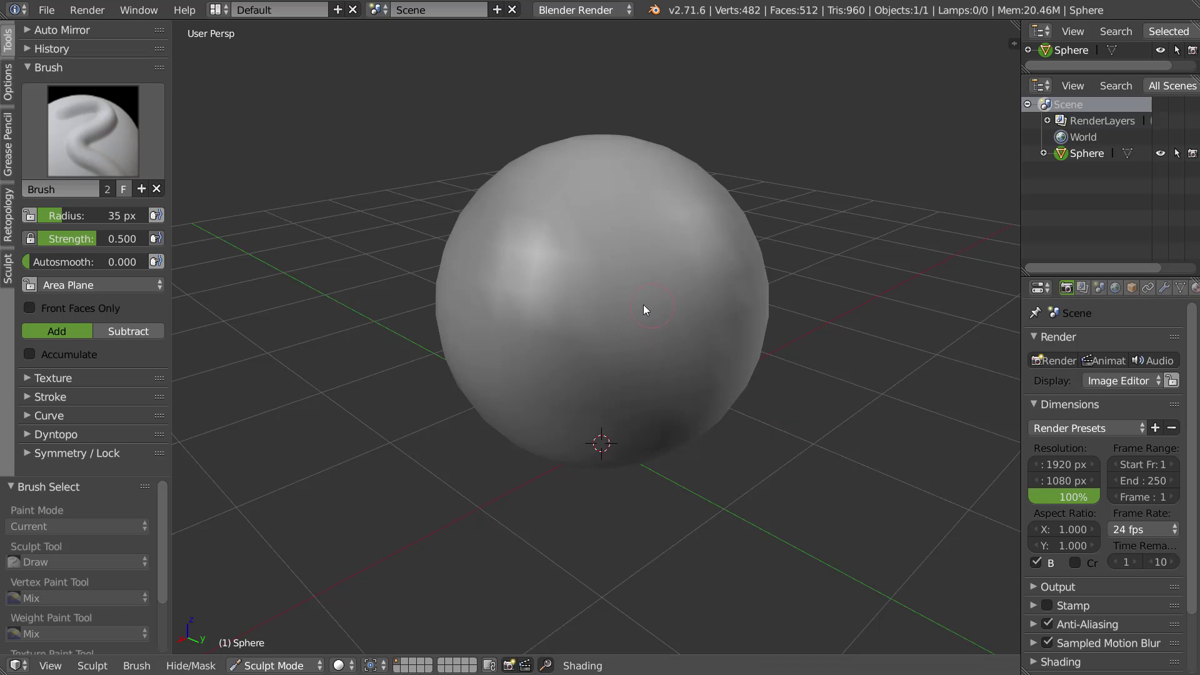
- Step through the preset views of the sphere with the view pie in Sculpt Mode, and return to perspective
{"action": "key", "text": "q"}
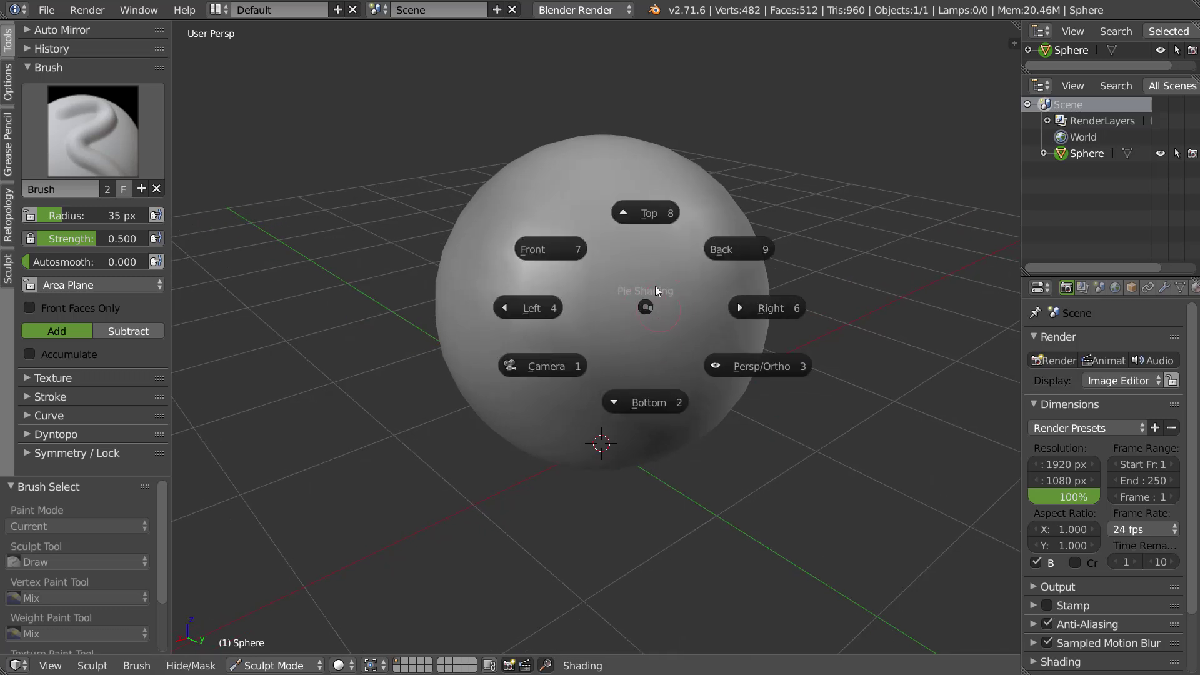
{"action": "left_click", "coordinate": [742, 307]}
{"action": "key", "text": "q"}
{"action": "left_click", "coordinate": [717, 269]}
{"action": "key", "text": "q"}
{"action": "left_click", "coordinate": [594, 308]}
{"action": "key", "text": "q"}
{"action": "left_click", "coordinate": [697, 344]}
{"action": "key", "text": "q"}
{"action": "left_click", "coordinate": [773, 321]}
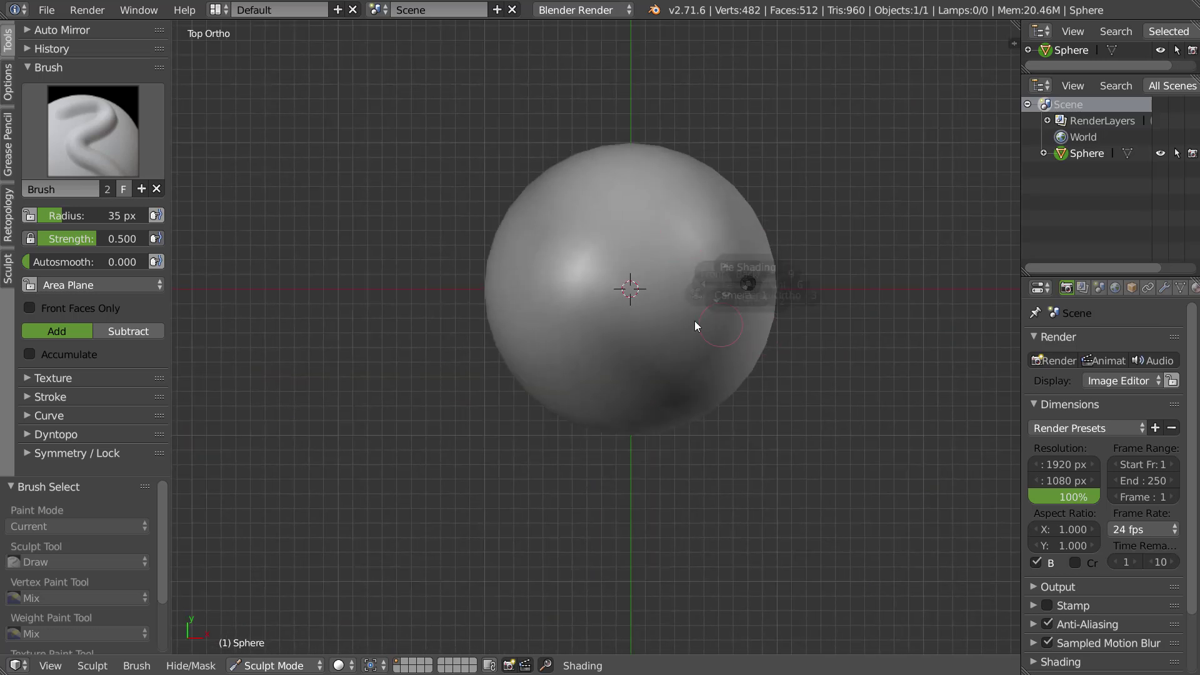
{"action": "key", "text": "ctrl+KP_3"}
{"action": "middle_click_drag", "start_coordinate": [580, 300], "coordinate": [640, 279]}
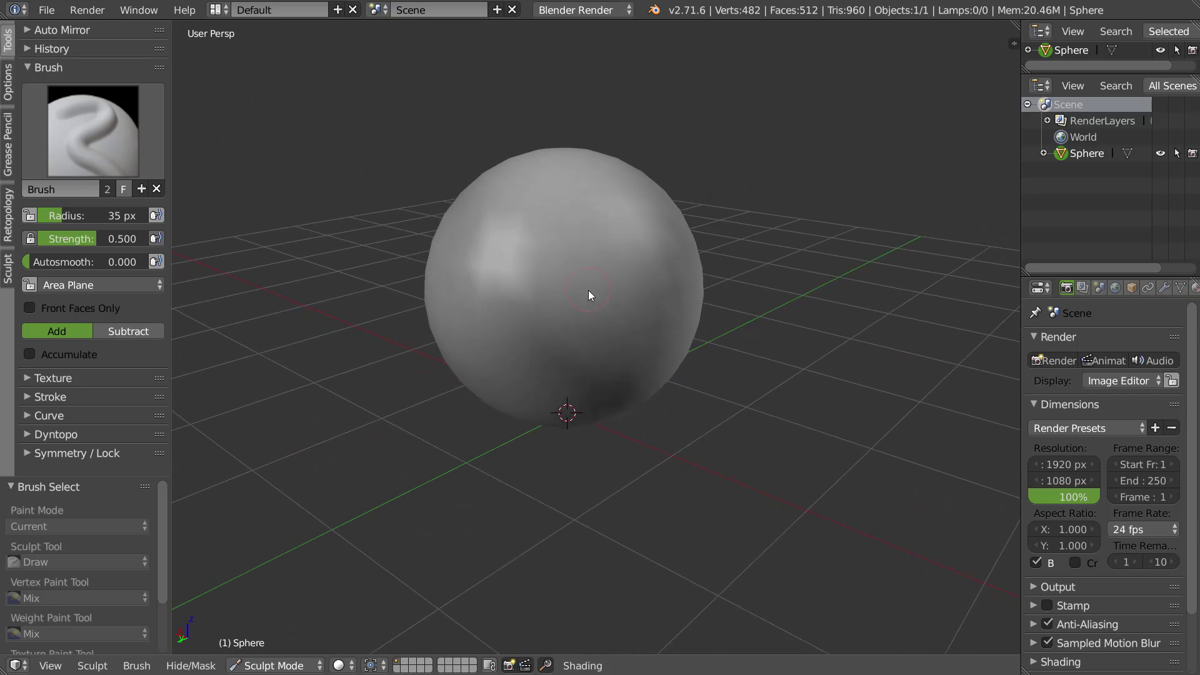
- Return to Object Mode and show the full list of Retopology Tools in the tool shelf
{"action": "key", "text": "ctrl+Tab"}
{"action": "mouse_move", "coordinate": [586, 235]}
{"action": "middle_mouse_down"}
{"action": "mouse_move", "coordinate": [523, 291]}
{"action": "mouse_move", "coordinate": [570, 215]}
{"action": "middle_mouse_up"}
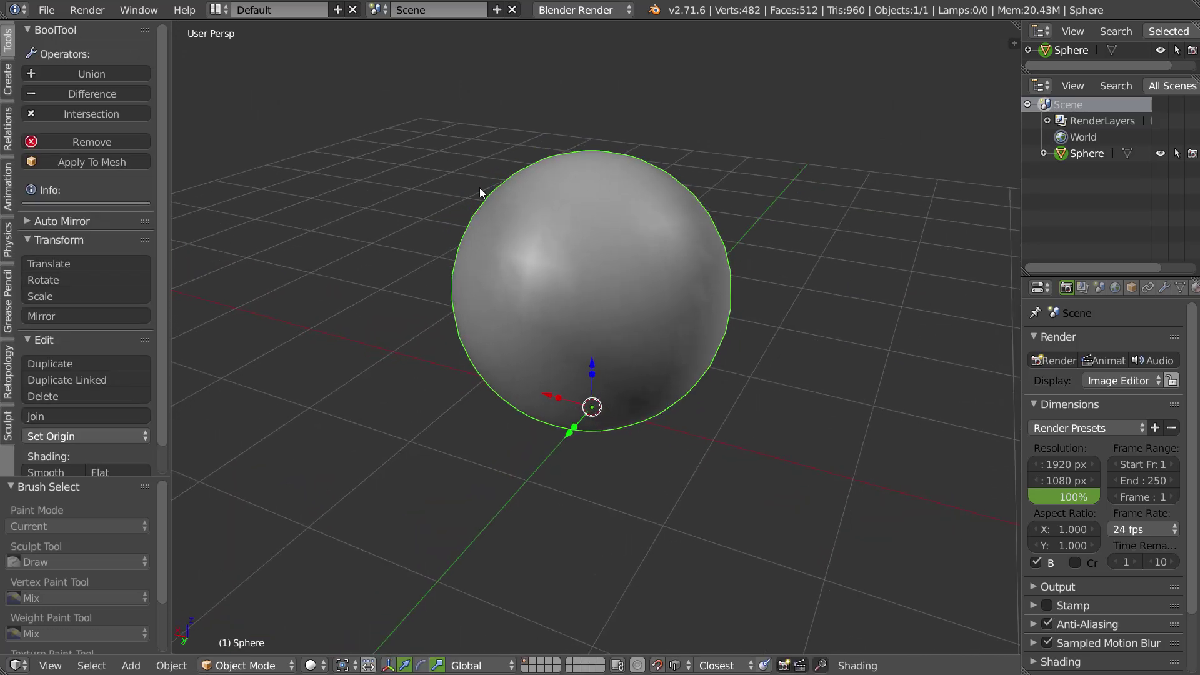
{"action": "left_click", "coordinate": [9, 370]}
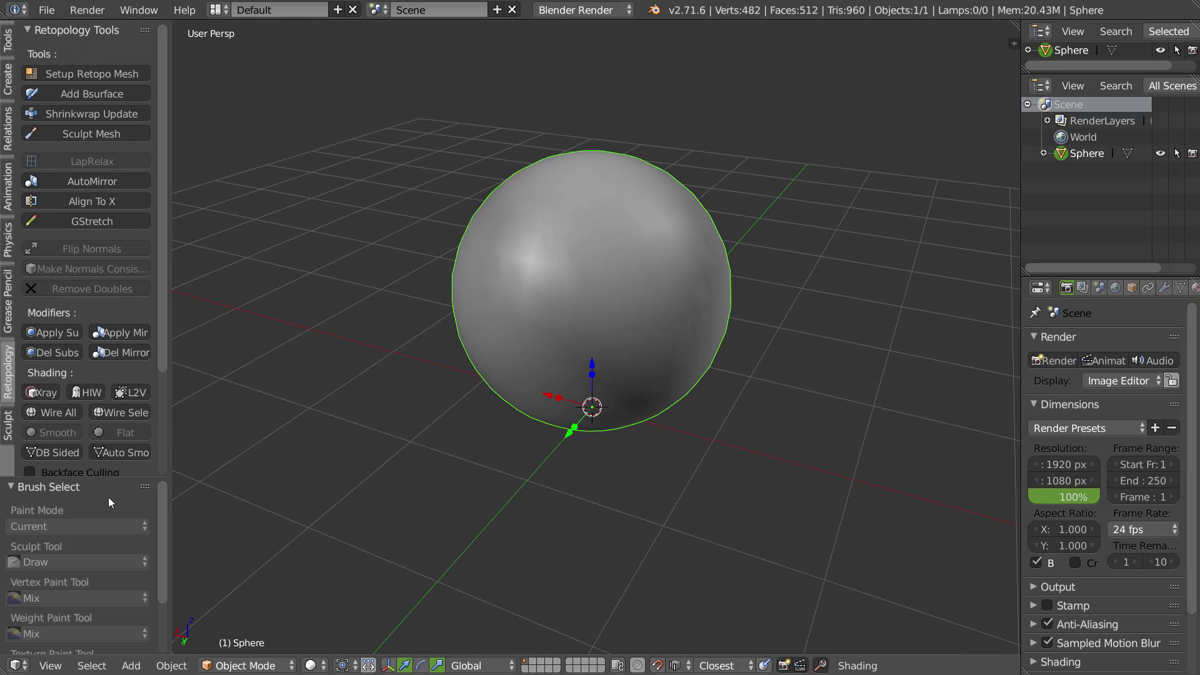
{"action": "left_click_drag", "start_coordinate": [115, 478], "coordinate": [115, 612]}
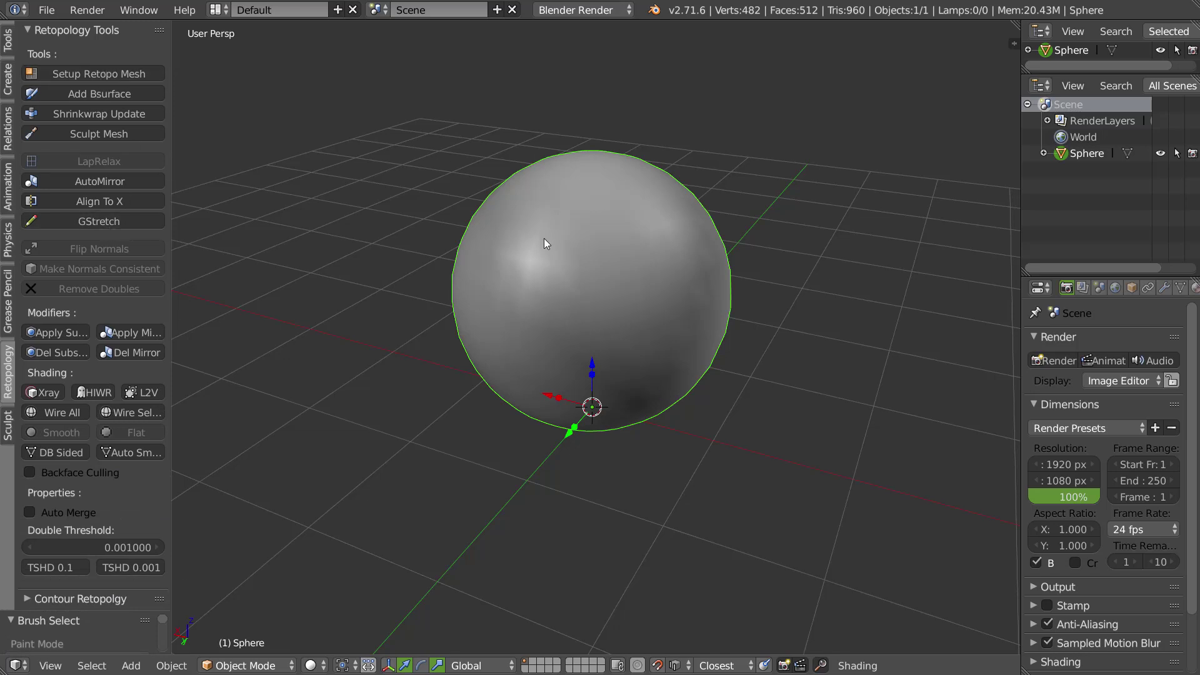
- Set up a retopo mesh for the sphere using Setup Retopo Mesh in the retopo pie
{"action": "right_click", "coordinate": [568, 256], "text": "shift"}
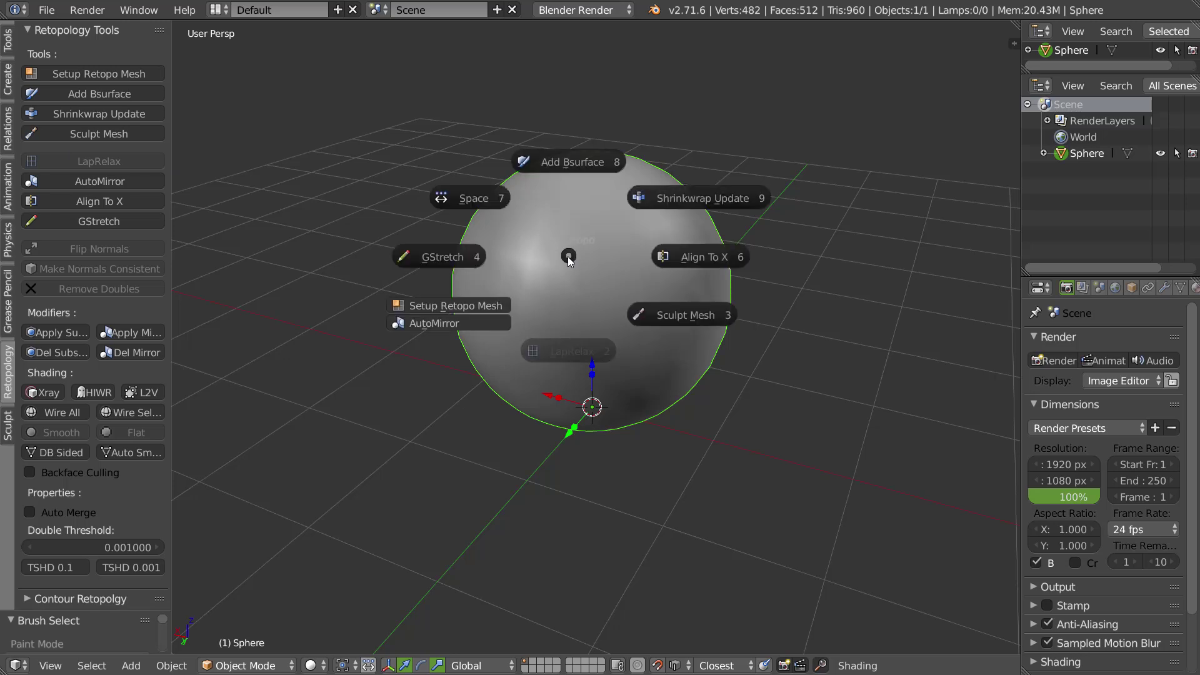
{"action": "left_click", "coordinate": [444, 305]}
{"action": "mouse_move", "coordinate": [536, 272]}
{"action": "middle_mouse_down"}
{"action": "mouse_move", "coordinate": [493, 196]}
{"action": "mouse_move", "coordinate": [675, 317]}
{"action": "mouse_move", "coordinate": [656, 345]}
{"action": "middle_mouse_up"}
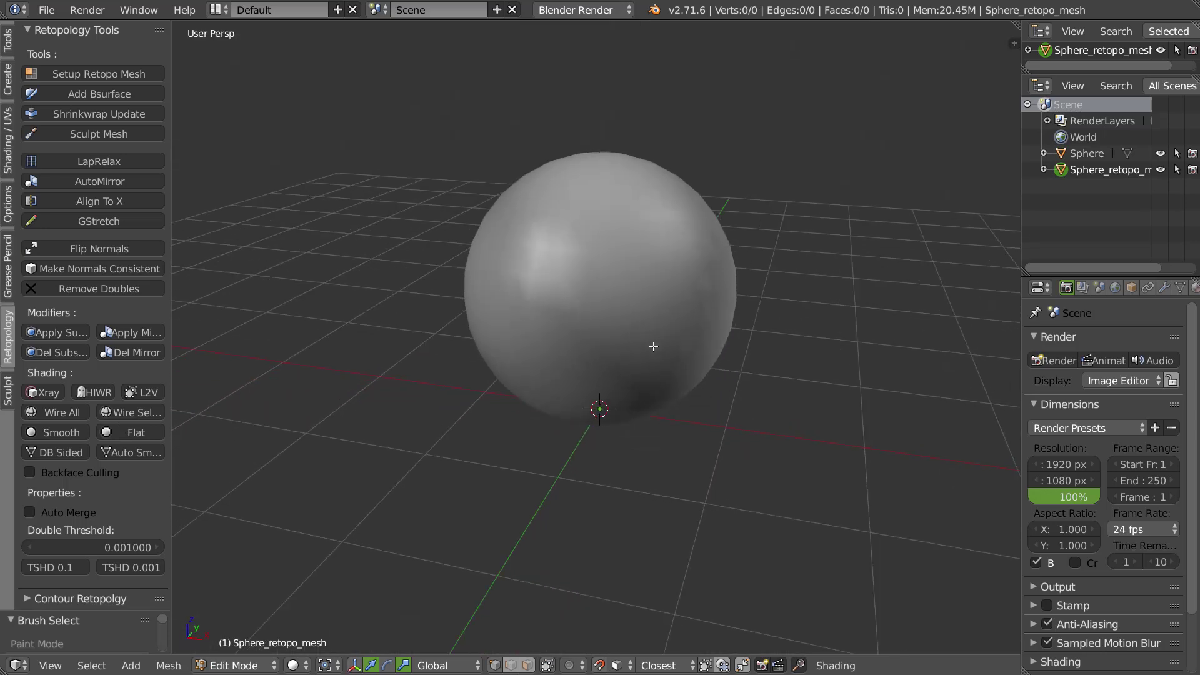
- Sketch two roughly parallel strokes across one side of the sphere and create a surface between them with Add Bsurface
{"action": "scroll", "coordinate": [675, 316], "scroll_direction": "up", "scroll_amount": 1}
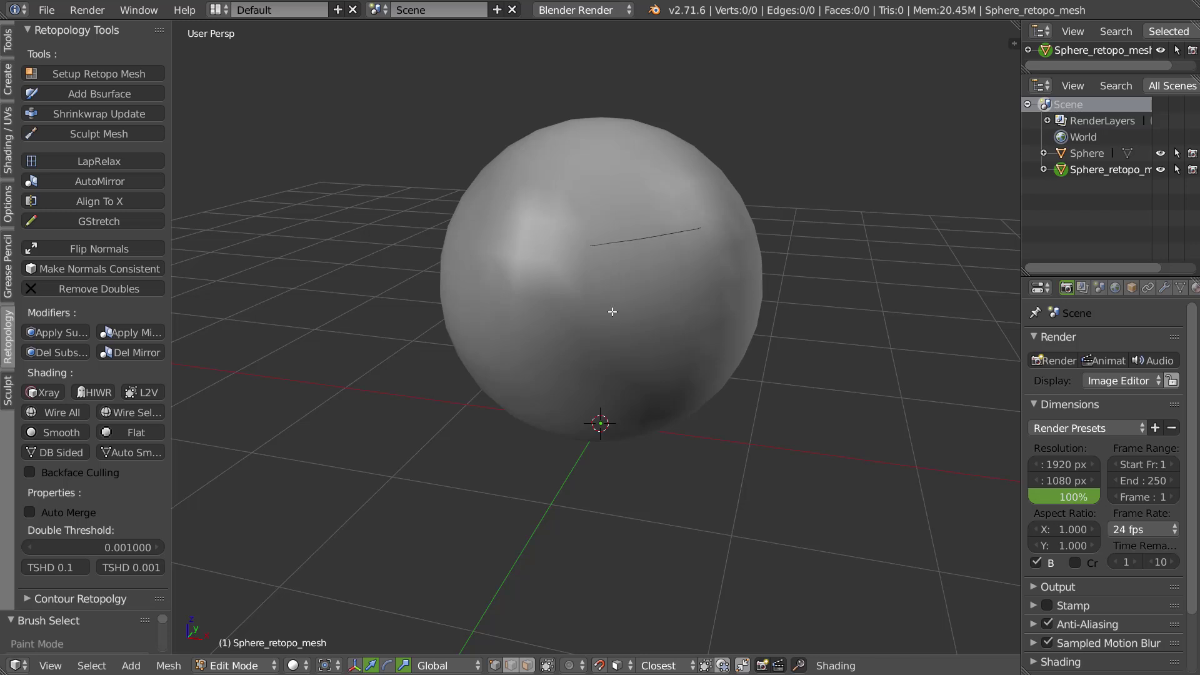
{"action": "middle_click_drag", "start_coordinate": [694, 287], "coordinate": [671, 309]}
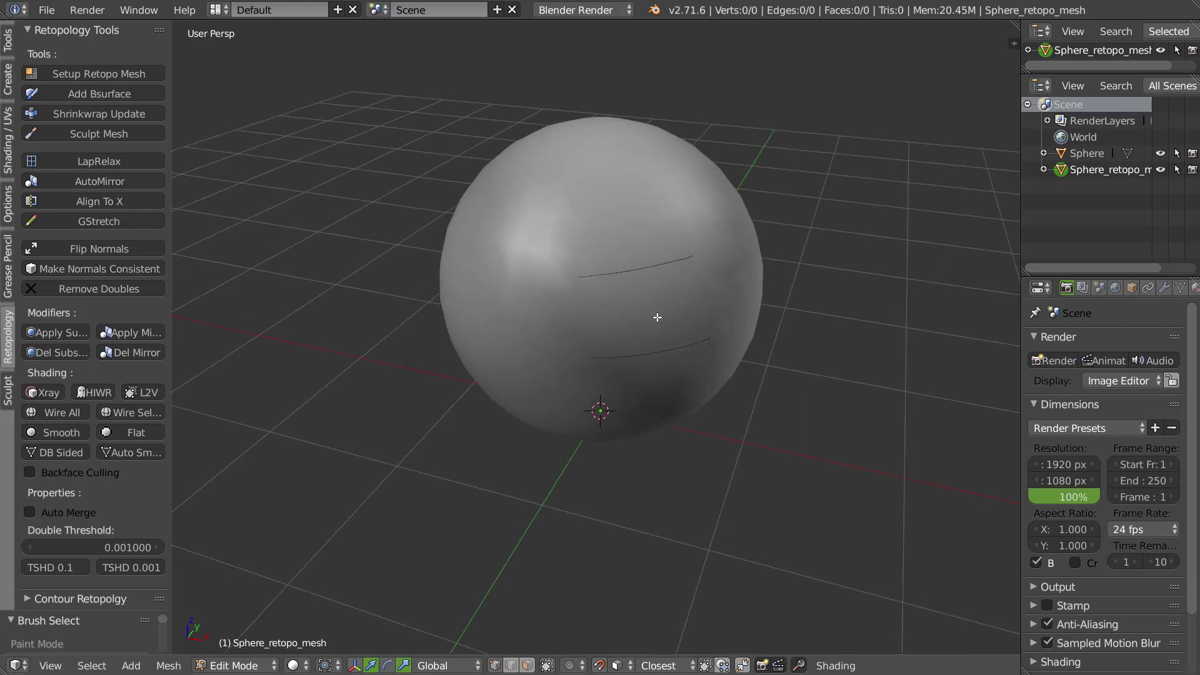
{"action": "right_click", "coordinate": [658, 318], "text": "shift"}
{"action": "left_click", "coordinate": [660, 233]}
{"action": "middle_click_drag", "start_coordinate": [666, 234], "coordinate": [663, 266]}
- Set the new surface's Follow subdivisions to 2 and its Cross subdivisions to 3
{"action": "right_click", "coordinate": [663, 265]}
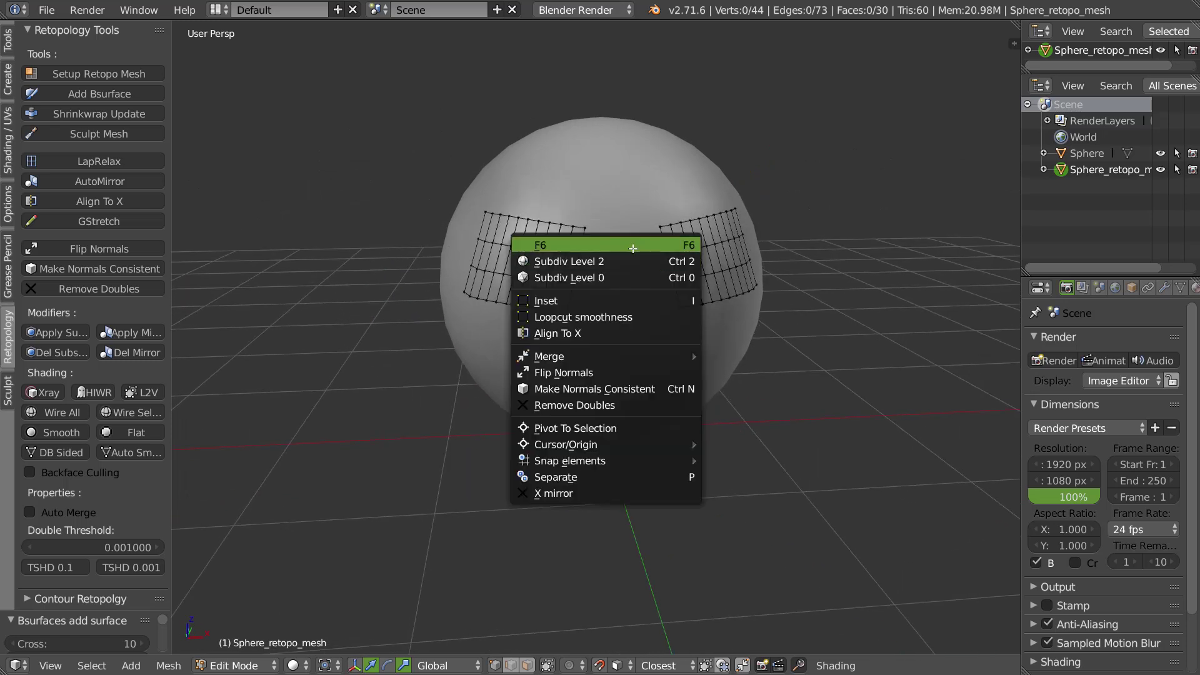
{"action": "left_click", "coordinate": [632, 248]}
{"action": "left_click", "coordinate": [640, 293]}
{"action": "left_click", "coordinate": [639, 276]}
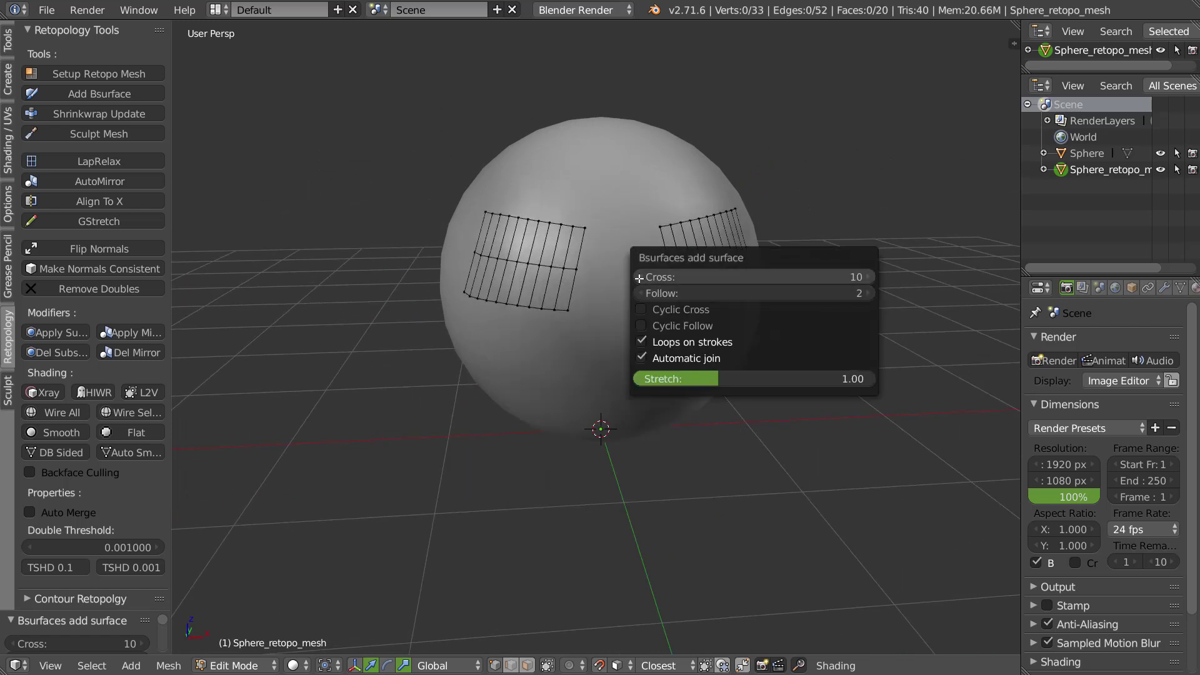
{"action": "left_click", "coordinate": [639, 277]}
{"action": "left_click", "coordinate": [639, 276]}
{"action": "left_click", "coordinate": [640, 276]}
{"action": "left_click", "coordinate": [640, 276]}
{"action": "left_click", "coordinate": [641, 277]}
{"action": "left_click", "coordinate": [641, 277]}
- Extrude the patch's inner edges to the mirror seam at the sphere's centre and run Shrinkwrap Update
{"action": "middle_click_drag", "start_coordinate": [651, 228], "coordinate": [638, 267]}
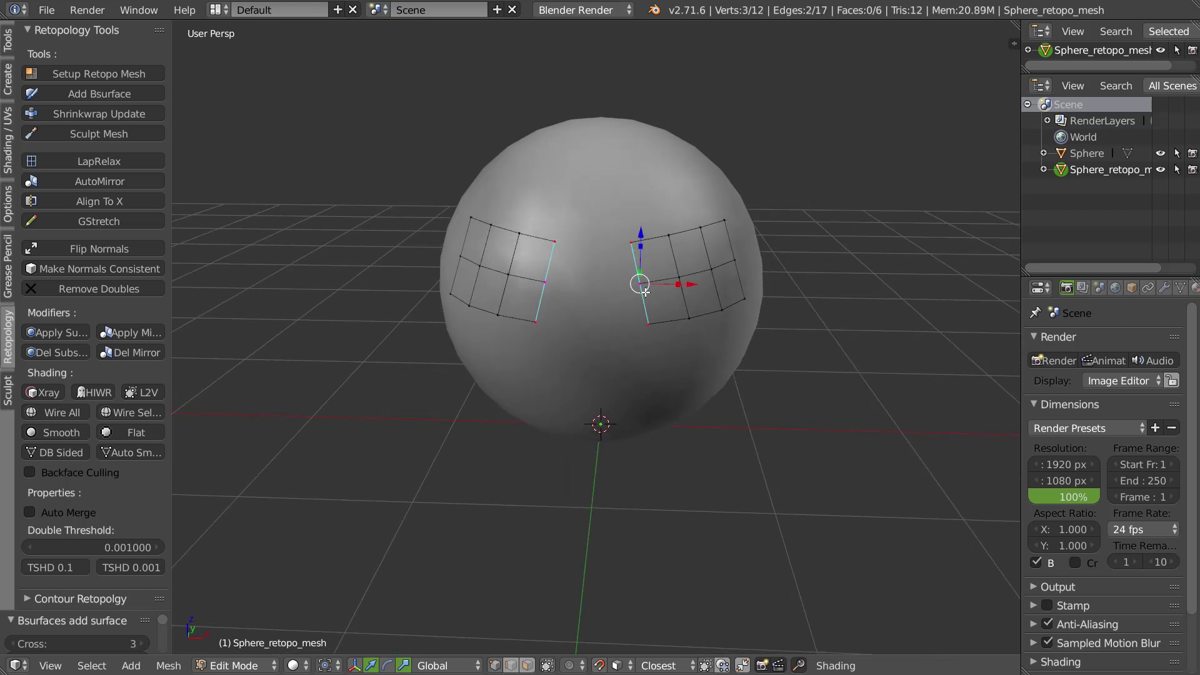
{"action": "key", "text": "e"}
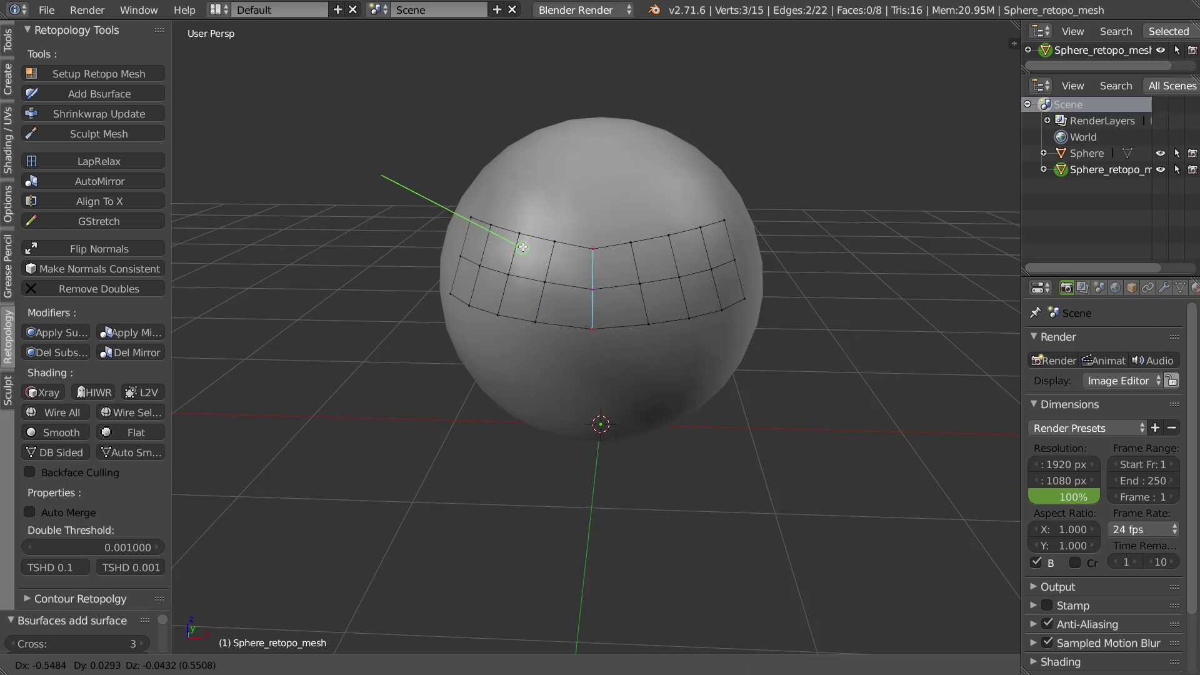
{"action": "left_click", "coordinate": [522, 248]}
{"action": "mouse_move", "coordinate": [650, 289]}
{"action": "middle_mouse_down"}
{"action": "mouse_move", "coordinate": [583, 284]}
{"action": "mouse_move", "coordinate": [627, 280]}
{"action": "mouse_move", "coordinate": [628, 314]}
{"action": "mouse_move", "coordinate": [640, 299]}
{"action": "middle_mouse_up"}
{"action": "scroll", "coordinate": [627, 280], "scroll_direction": "up", "scroll_amount": 1}
{"action": "key", "text": "shift+w"}
{"action": "left_click", "coordinate": [744, 243]}
- Select the two lower border edges beside the centre seam and extrude them downward
{"action": "middle_click_drag", "start_coordinate": [676, 260], "coordinate": [684, 230]}
{"action": "middle_click_drag", "start_coordinate": [729, 326], "coordinate": [592, 308]}
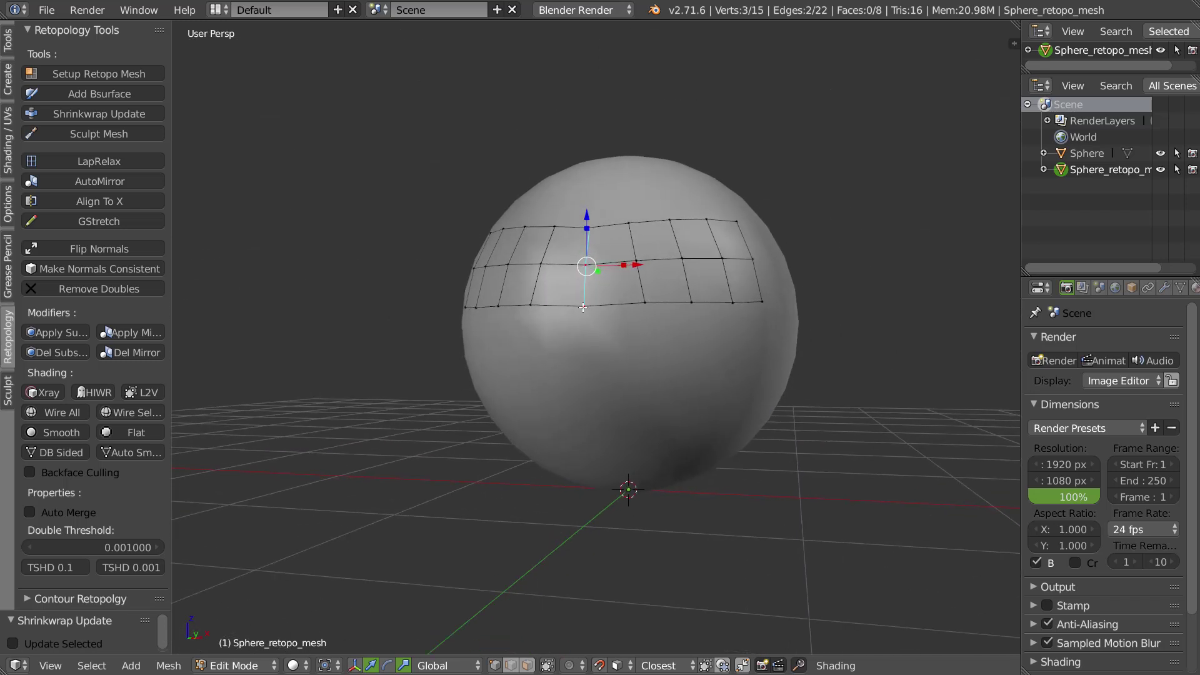
{"action": "left_click", "coordinate": [689, 306], "text": "ctrl"}
{"action": "key", "text": "e"}
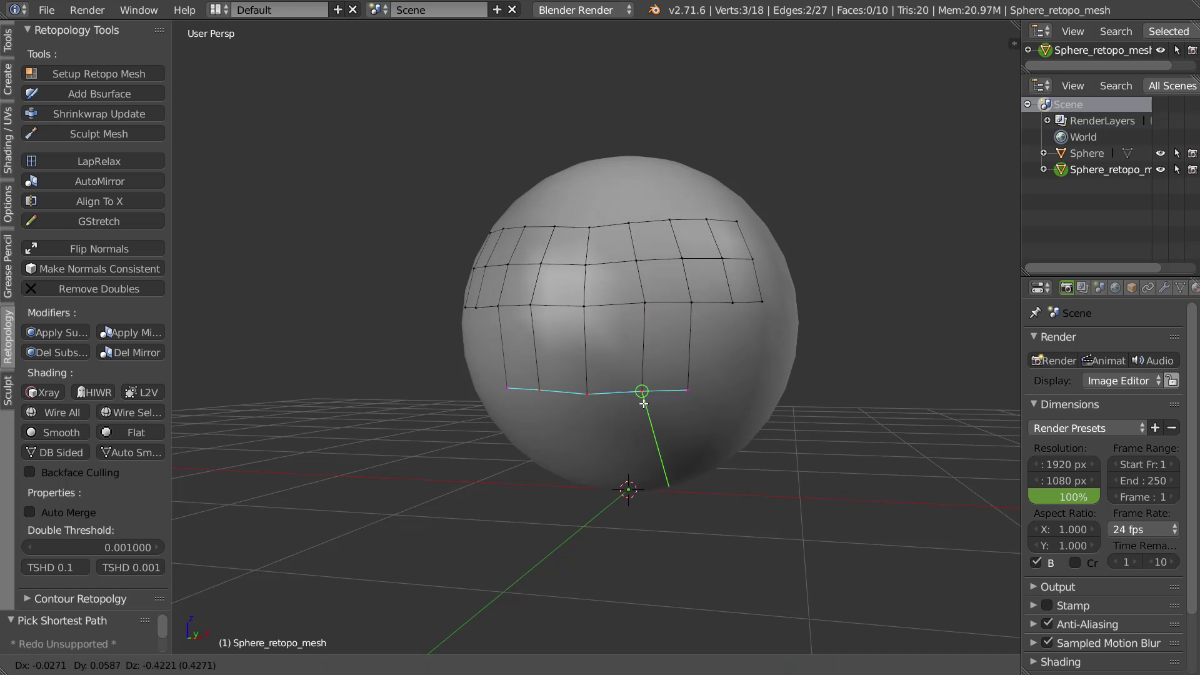
{"action": "left_click", "coordinate": [650, 388]}
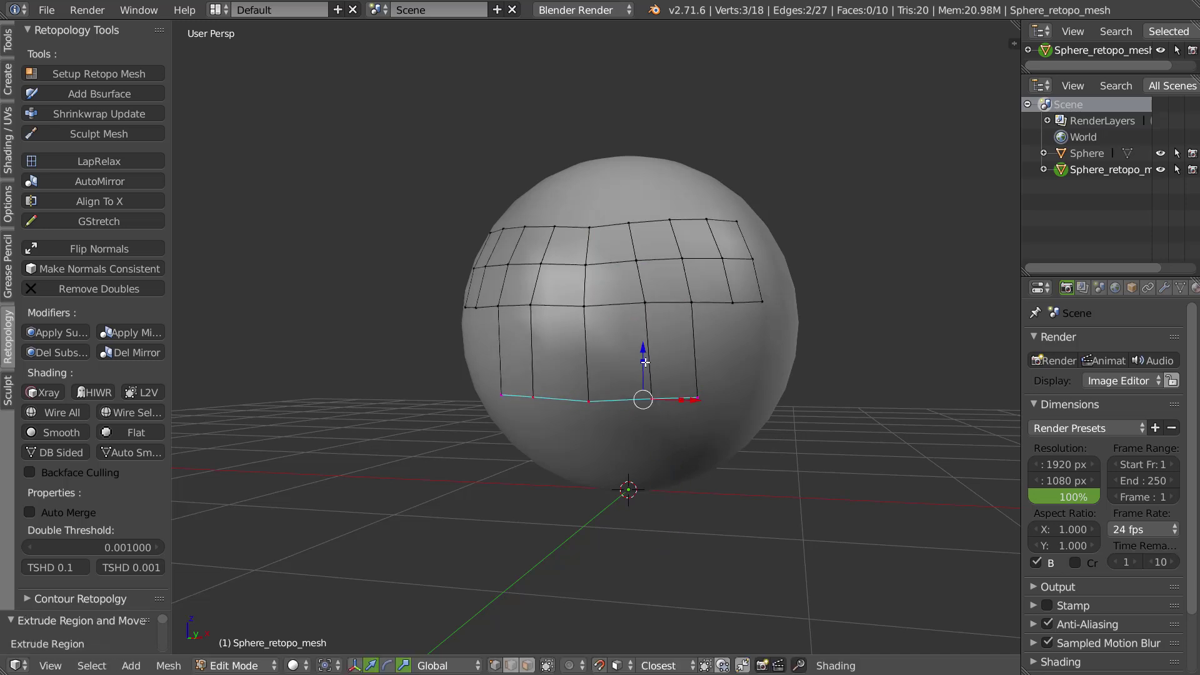
- Add a horizontal loop cut across the extruded faces and run Shrinkwrap Update
{"action": "key", "text": "ctrl+r"}
{"action": "left_click", "coordinate": [650, 356]}
{"action": "left_click", "coordinate": [669, 356]}
{"action": "middle_click_drag", "start_coordinate": [669, 356], "coordinate": [713, 356]}
{"action": "key", "text": "w"}
{"action": "left_click", "coordinate": [766, 299]}
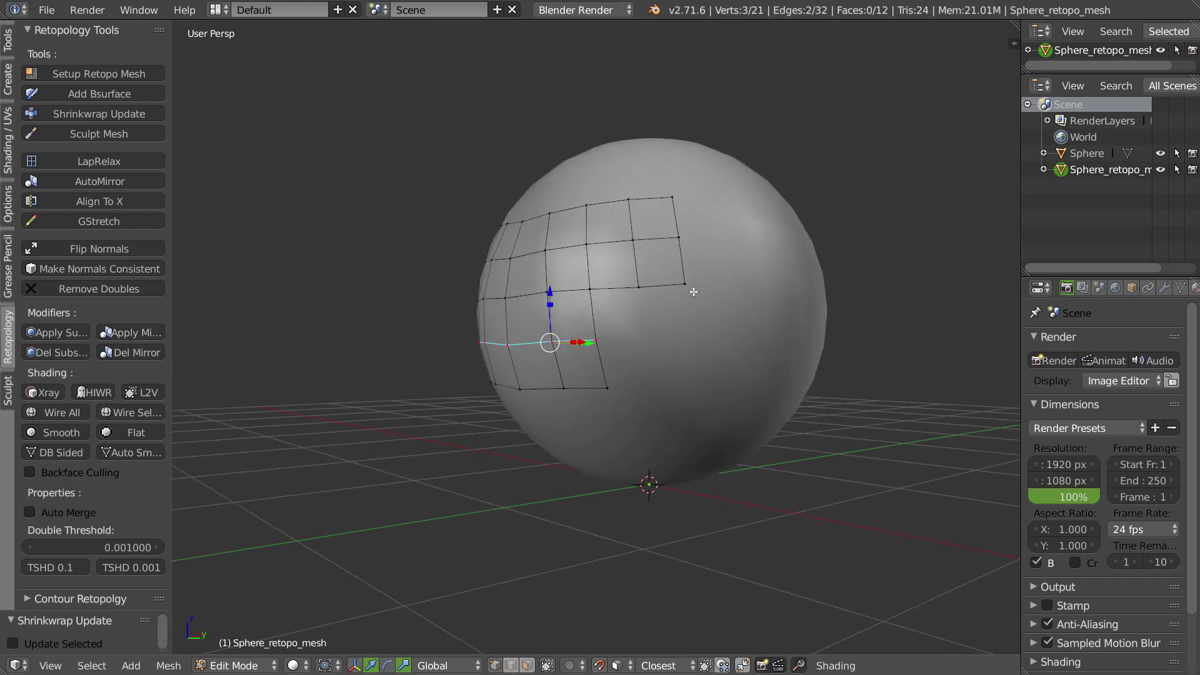
- Fill the retopo mesh's missing lower outer corner, adjust its vertices, and update the shrinkwrap
{"action": "key", "text": "w"}
{"action": "left_click", "coordinate": [643, 236]}
{"action": "scroll", "coordinate": [704, 335], "scroll_direction": "up", "scroll_amount": 3}
{"action": "scroll", "coordinate": [649, 353], "scroll_direction": "down", "scroll_amount": 3}
{"action": "right_click_drag", "start_coordinate": [650, 347], "coordinate": [645, 343]}
{"action": "right_click_drag", "start_coordinate": [699, 350], "coordinate": [691, 343]}
{"action": "right_click_drag", "start_coordinate": [700, 394], "coordinate": [697, 387]}
{"action": "key", "text": "w"}
{"action": "middle_click_drag", "start_coordinate": [731, 270], "coordinate": [678, 323]}
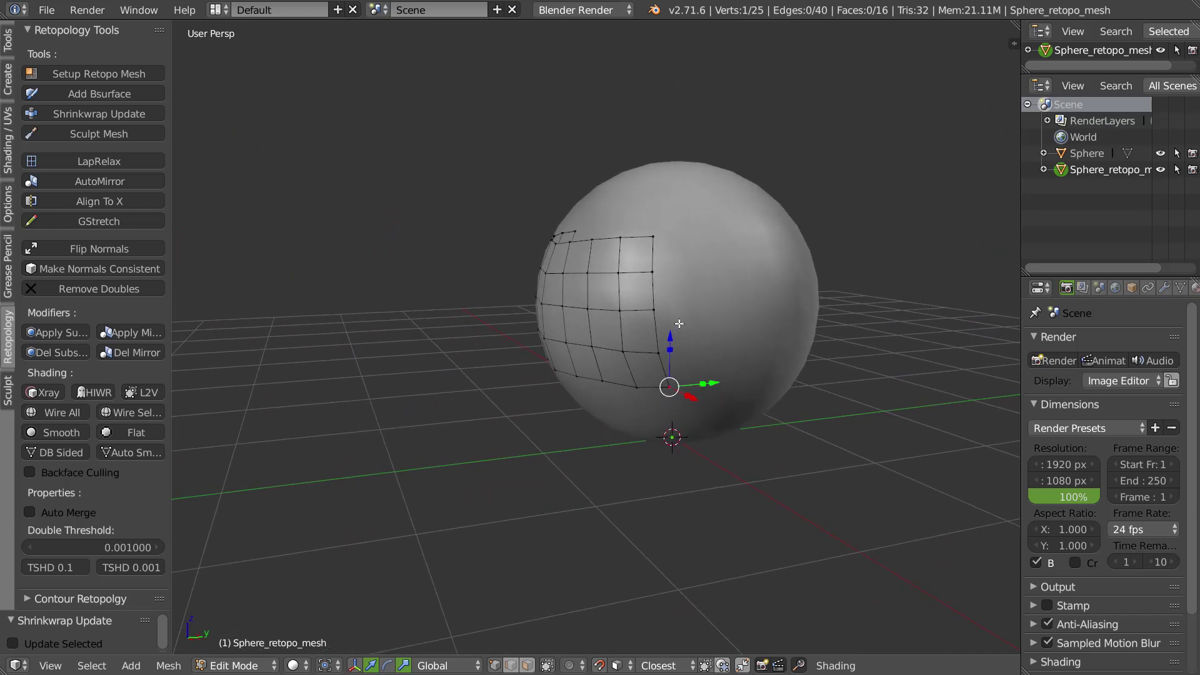
- Switch the retopo mesh to sculpting with Sculpt Mesh from the retopo pie and choose the Grab brush
{"action": "key", "text": "q"}
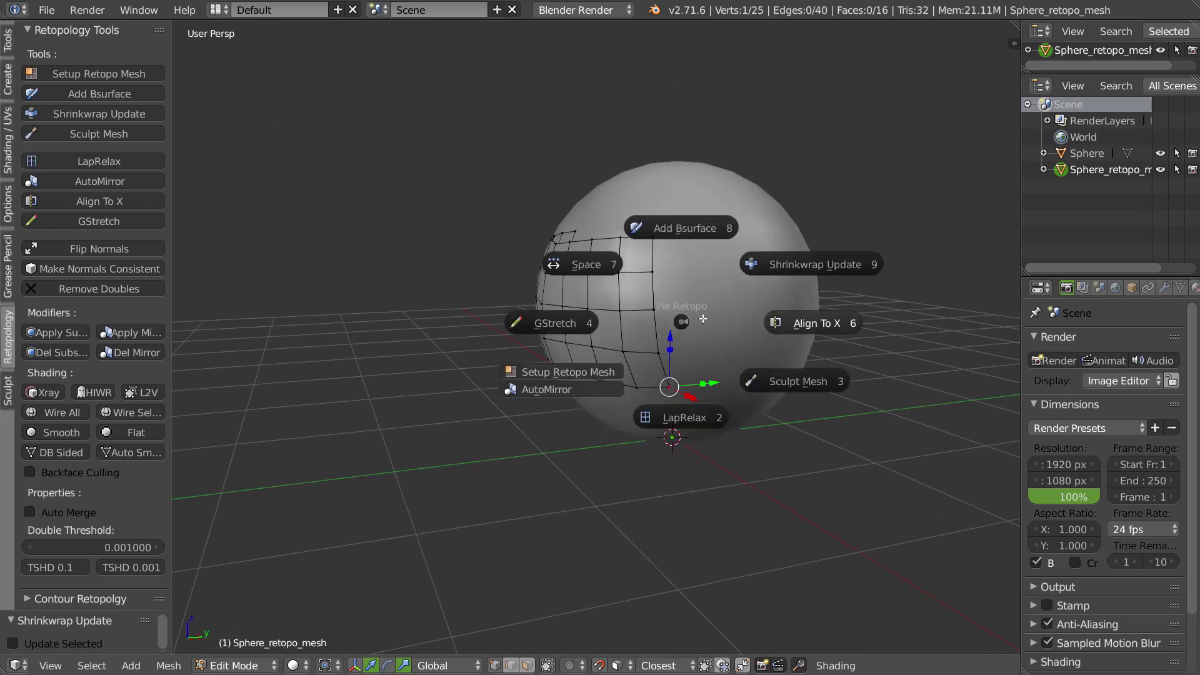
{"action": "left_click", "coordinate": [786, 381]}
{"action": "key", "text": "KP_4"}
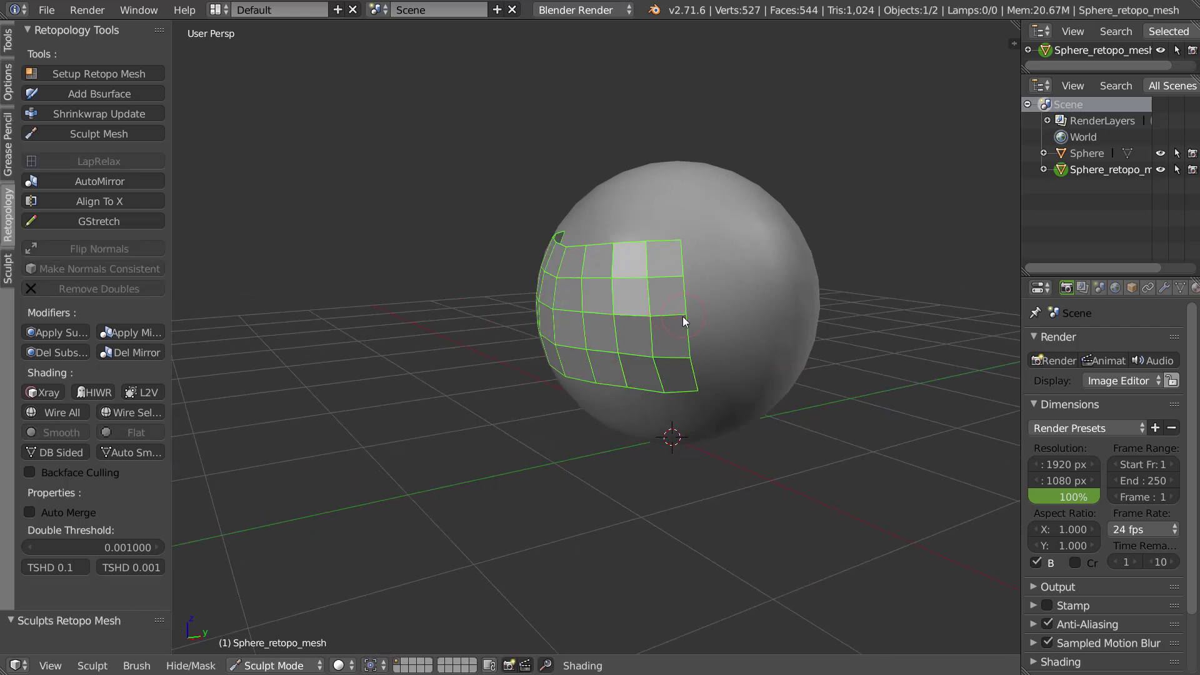
{"action": "key", "text": "w"}
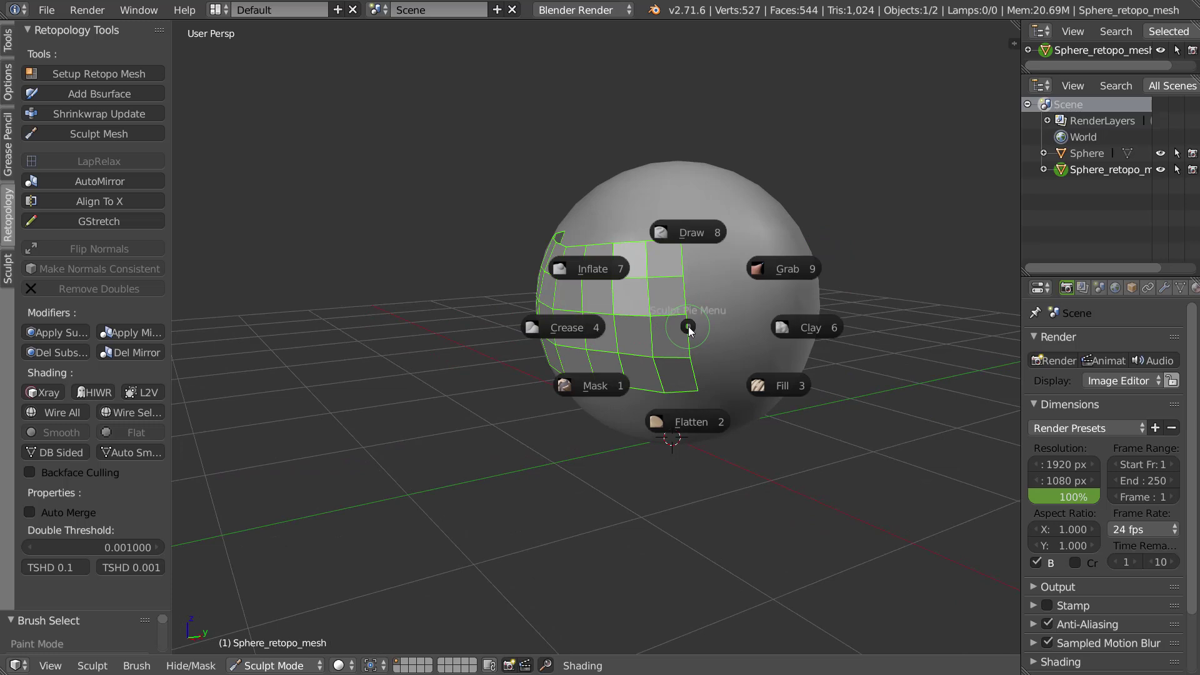
{"action": "left_click", "coordinate": [774, 268]}
- Enlarge the Grab brush and pull the retopo mesh's faces sideways over the sphere
{"action": "middle_click_drag", "start_coordinate": [601, 345], "coordinate": [694, 346]}
{"action": "key", "text": "f"}
{"action": "left_click", "coordinate": [676, 350]}
{"action": "mouse_move", "coordinate": [676, 350]}
{"action": "left_mouse_down"}
{"action": "mouse_move", "coordinate": [647, 369]}
{"action": "mouse_move", "coordinate": [647, 354]}
{"action": "left_mouse_up"}
{"action": "left_click_drag", "start_coordinate": [615, 357], "coordinate": [597, 361]}
{"action": "mouse_move", "coordinate": [617, 301]}
{"action": "left_mouse_down"}
{"action": "mouse_move", "coordinate": [598, 301]}
{"action": "mouse_move", "coordinate": [673, 302]}
{"action": "left_mouse_up"}
- Return the retopo mesh to Edit Mode and move a vertex in its second-lowest row
{"action": "mouse_move", "coordinate": [672, 301]}
{"action": "middle_mouse_down"}
{"action": "mouse_move", "coordinate": [718, 329]}
{"action": "mouse_move", "coordinate": [669, 322]}
{"action": "middle_mouse_up"}
{"action": "key", "text": "Tab"}
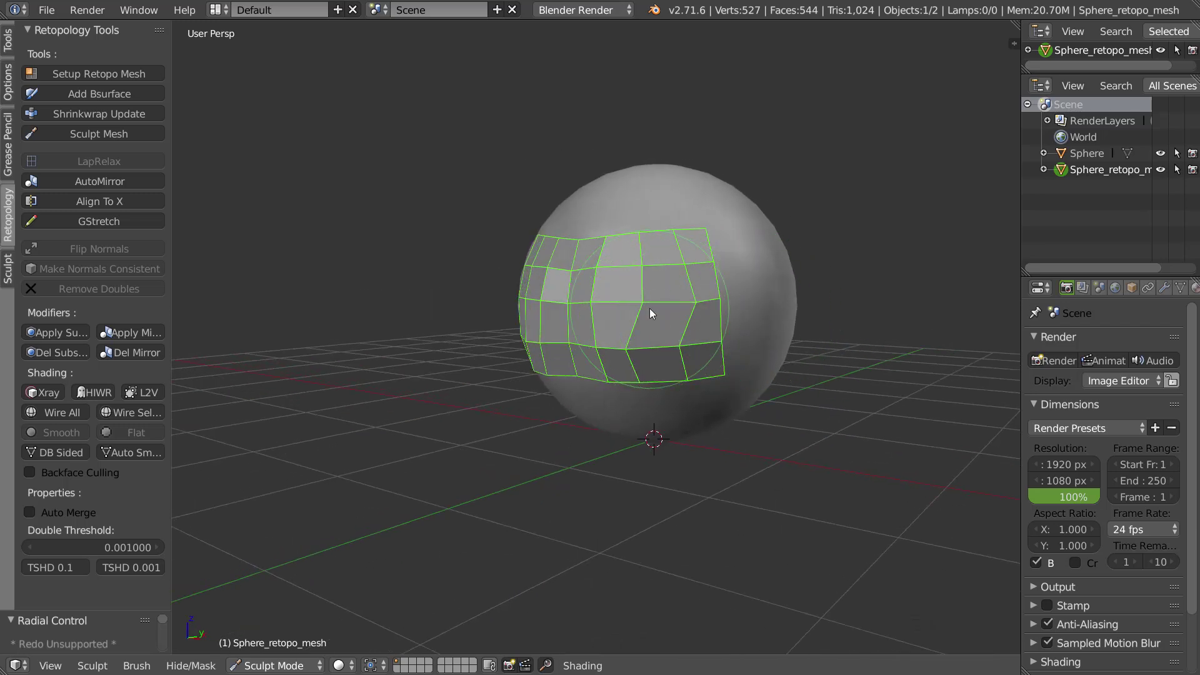
{"action": "key", "text": "Tab"}
{"action": "key", "text": "Tab"}
{"action": "middle_click_drag", "start_coordinate": [620, 321], "coordinate": [645, 292]}
{"action": "scroll", "coordinate": [656, 311], "scroll_direction": "up", "scroll_amount": 1}
{"action": "right_click_drag", "start_coordinate": [631, 353], "coordinate": [639, 354]}
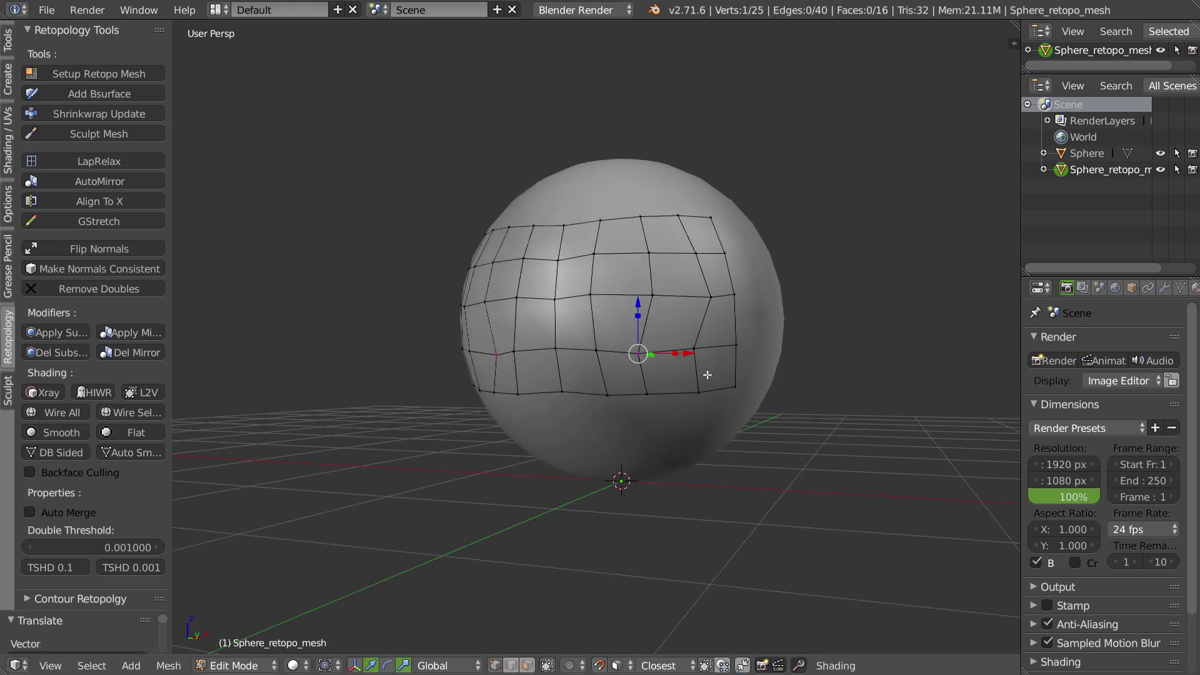
- Select the whole retopo mesh, relax it repeatedly with LapRelax, and update the shrinkwrap
{"action": "key", "text": "a"}
{"action": "right_click", "coordinate": [665, 345], "text": "shift"}
{"action": "left_click", "coordinate": [670, 434]}
{"action": "right_click", "coordinate": [659, 306], "text": "shift"}
{"action": "left_click", "coordinate": [660, 441]}
{"action": "right_click", "coordinate": [650, 329], "text": "shift"}
{"action": "right_click", "coordinate": [654, 307], "text": "shift"}
{"action": "left_click", "coordinate": [687, 354]}
{"action": "middle_click_drag", "start_coordinate": [622, 413], "coordinate": [644, 384]}
{"action": "right_click_drag", "start_coordinate": [674, 374], "coordinate": [737, 327], "text": "shift"}
{"action": "middle_click_drag", "start_coordinate": [723, 354], "coordinate": [627, 393]}
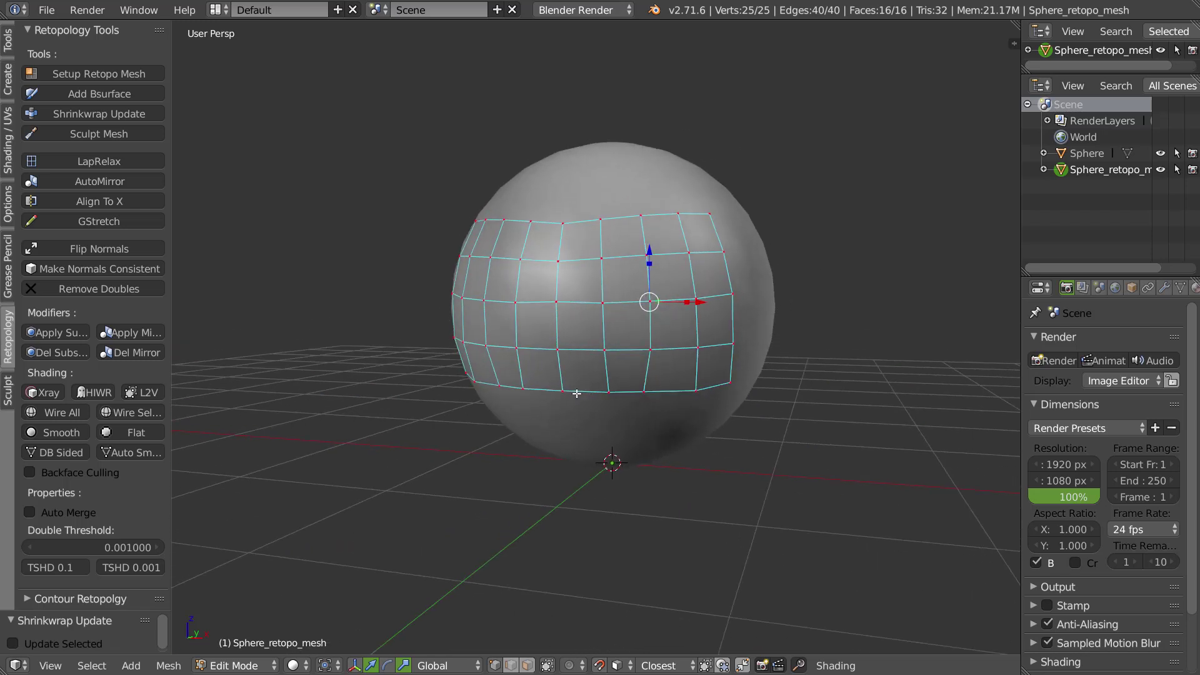
- Even out the vertex spacing of the retopo mesh's lowest and topmost edge loops with Space
{"action": "right_click", "coordinate": [633, 388], "text": "alt"}
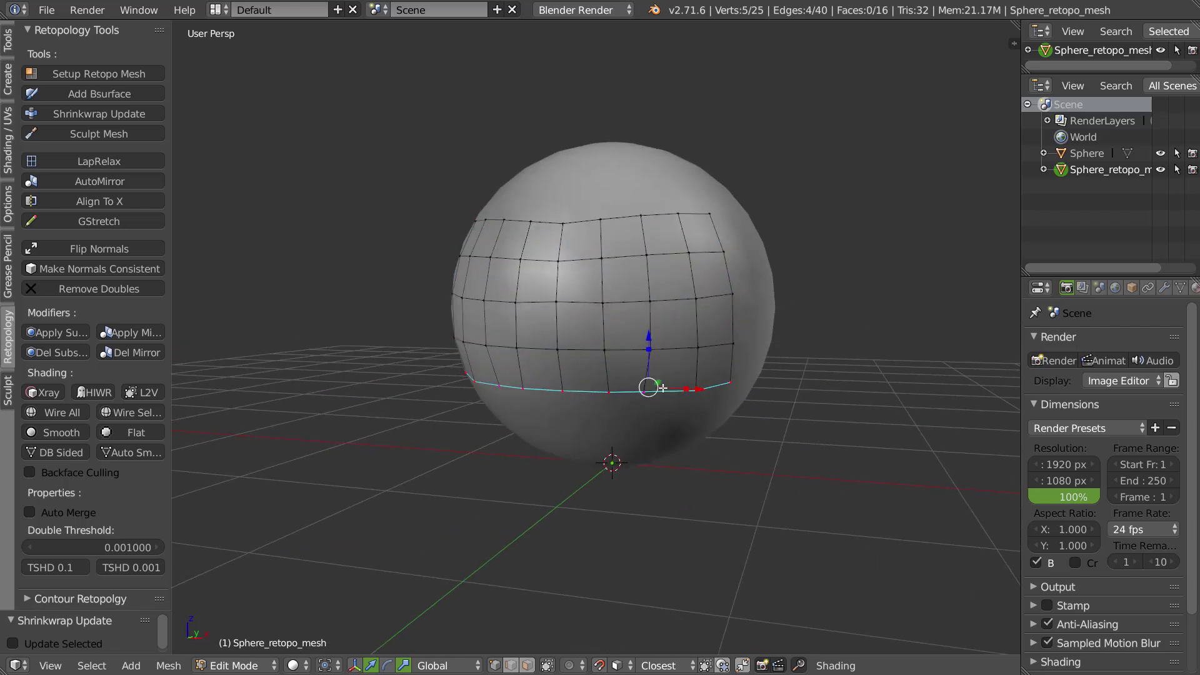
{"action": "right_click", "coordinate": [650, 387], "text": "shift"}
{"action": "left_click", "coordinate": [570, 331]}
{"action": "middle_click_drag", "start_coordinate": [737, 369], "coordinate": [580, 197]}
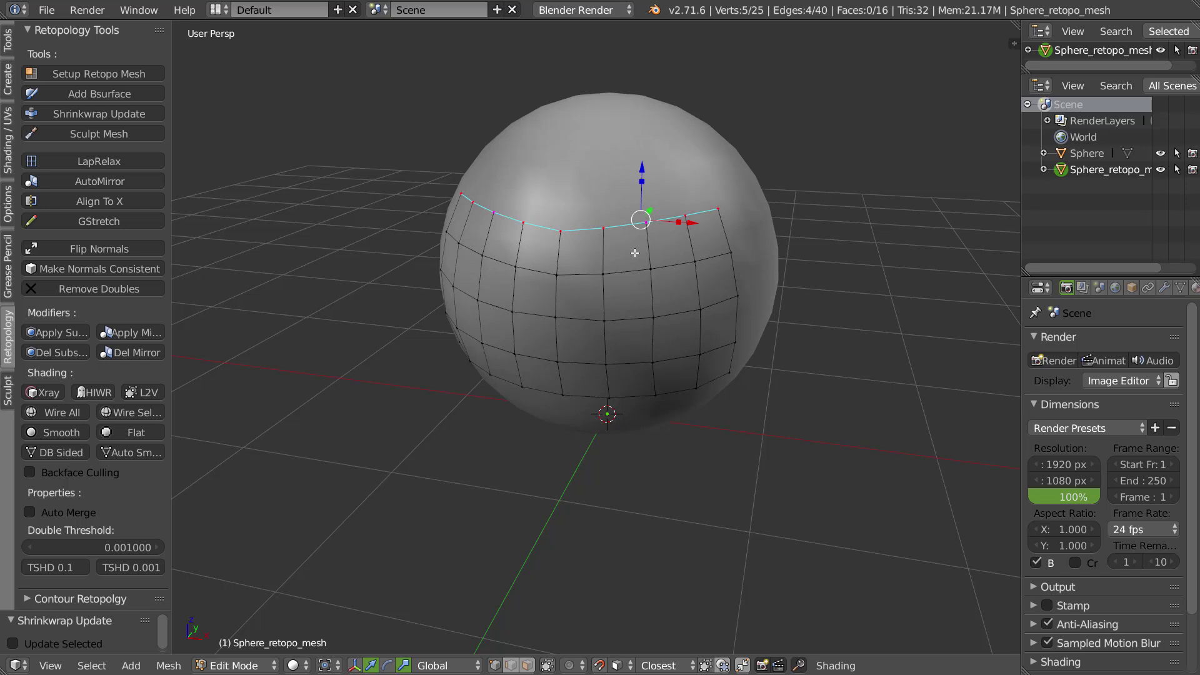
- Reselect the entire retopo mesh and apply LapRelax several more times
{"action": "middle_click_drag", "start_coordinate": [643, 249], "coordinate": [652, 256]}
{"action": "key", "text": "a"}
{"action": "key", "text": "a"}
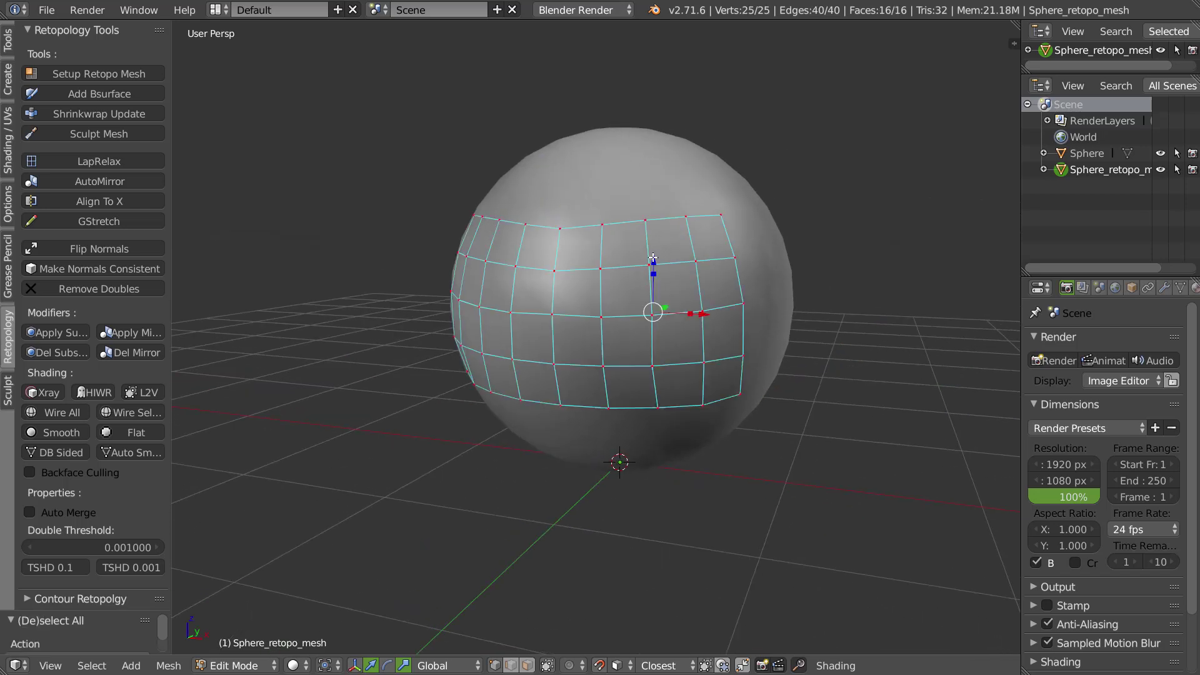
{"action": "right_click", "coordinate": [670, 270], "text": "shift"}
{"action": "left_click", "coordinate": [673, 335]}
{"action": "right_click_drag", "start_coordinate": [672, 285], "coordinate": [672, 366], "text": "shift"}
{"action": "right_click_drag", "start_coordinate": [670, 270], "coordinate": [672, 350], "text": "shift"}
{"action": "right_click_drag", "start_coordinate": [669, 308], "coordinate": [675, 388], "text": "shift"}
- Adjust a vertex on the top edge, extend the mesh up to the drawn stroke with Add Bsurface, and set Follow to 2
{"action": "middle_click_drag", "start_coordinate": [558, 250], "coordinate": [585, 241]}
{"action": "mouse_move", "coordinate": [570, 230]}
{"action": "right_mouse_down"}
{"action": "mouse_move", "coordinate": [578, 212]}
{"action": "mouse_move", "coordinate": [569, 223]}
{"action": "right_mouse_up"}
{"action": "middle_click_drag", "start_coordinate": [570, 223], "coordinate": [568, 268]}
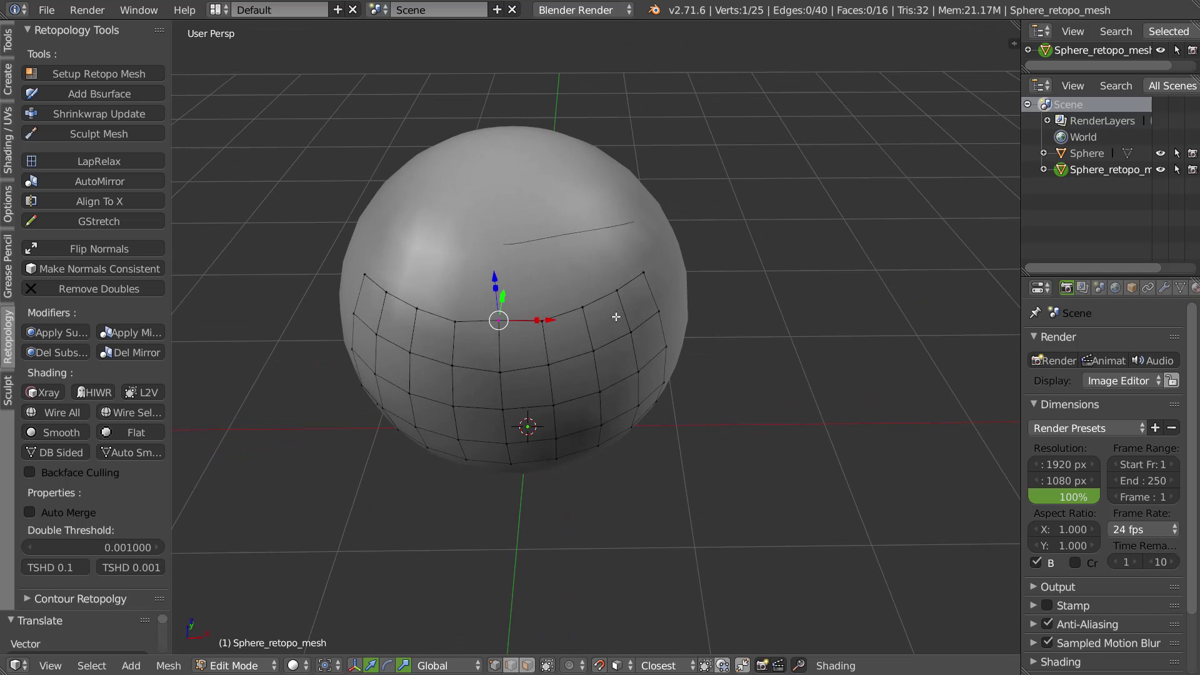
{"action": "key", "text": "w"}
{"action": "left_click", "coordinate": [571, 200]}
{"action": "middle_click_drag", "start_coordinate": [616, 303], "coordinate": [583, 268]}
{"action": "key", "text": "w"}
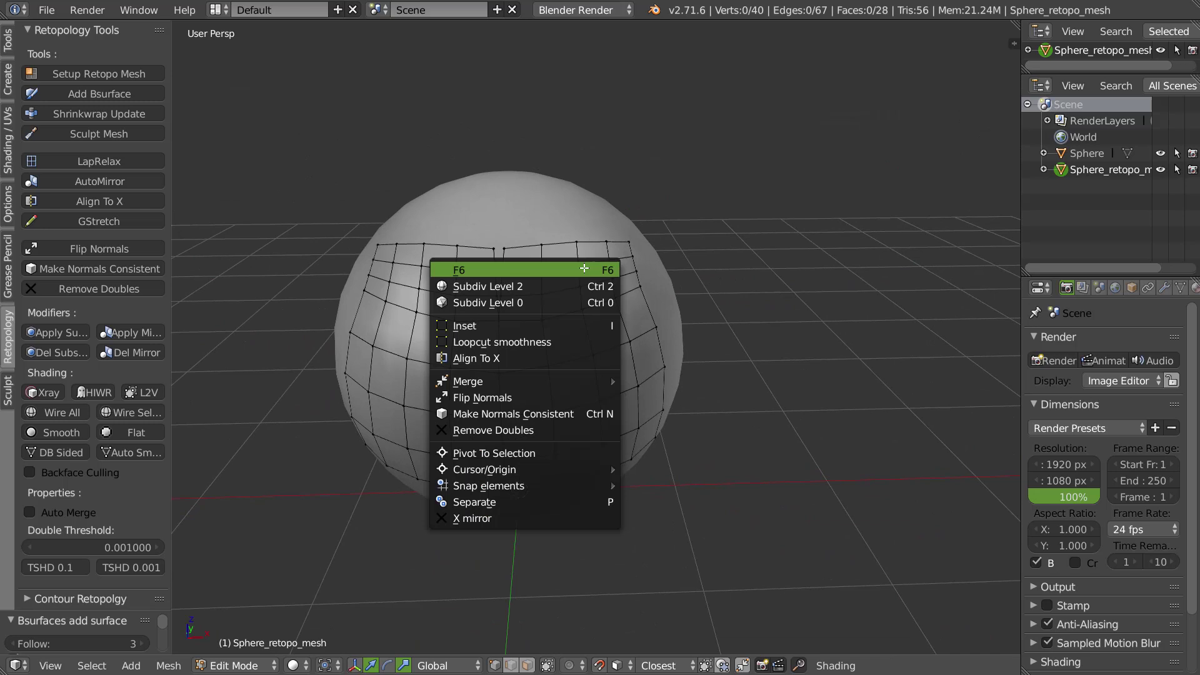
{"action": "left_click", "coordinate": [524, 269]}
{"action": "left_click", "coordinate": [536, 297]}
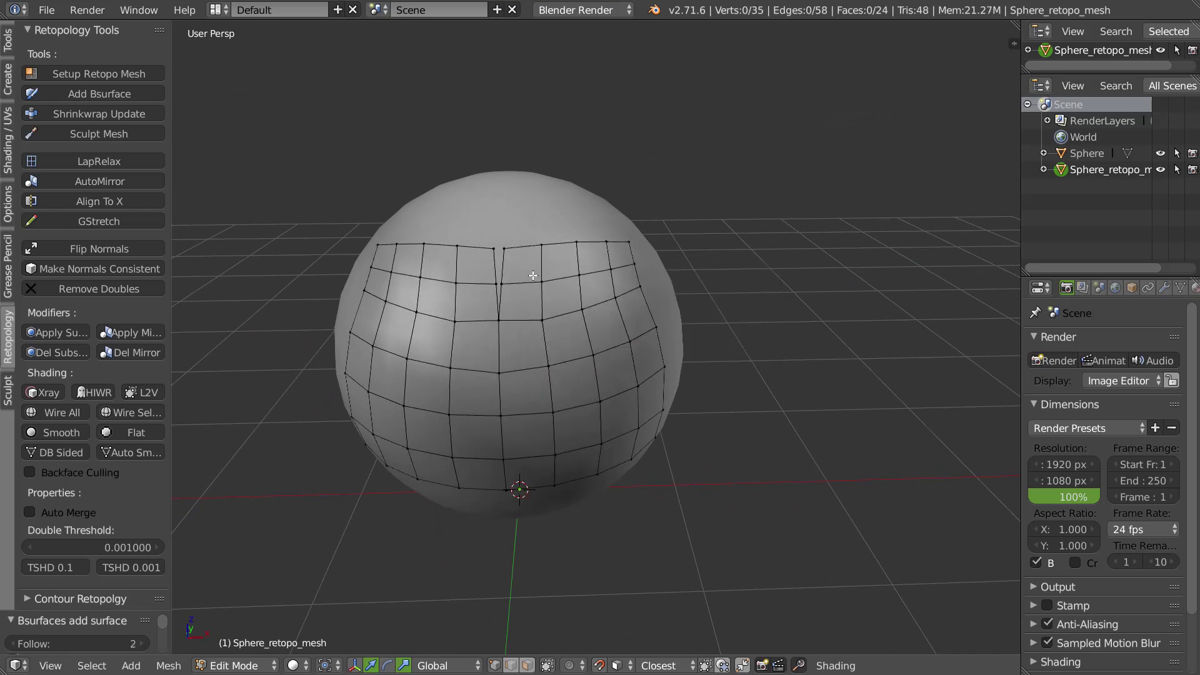
- Align the central vertical edge loop to X and update the shrinkwrap to close the seam of the new rows
{"action": "middle_click_drag", "start_coordinate": [514, 287], "coordinate": [517, 287]}
{"action": "key", "text": "q"}
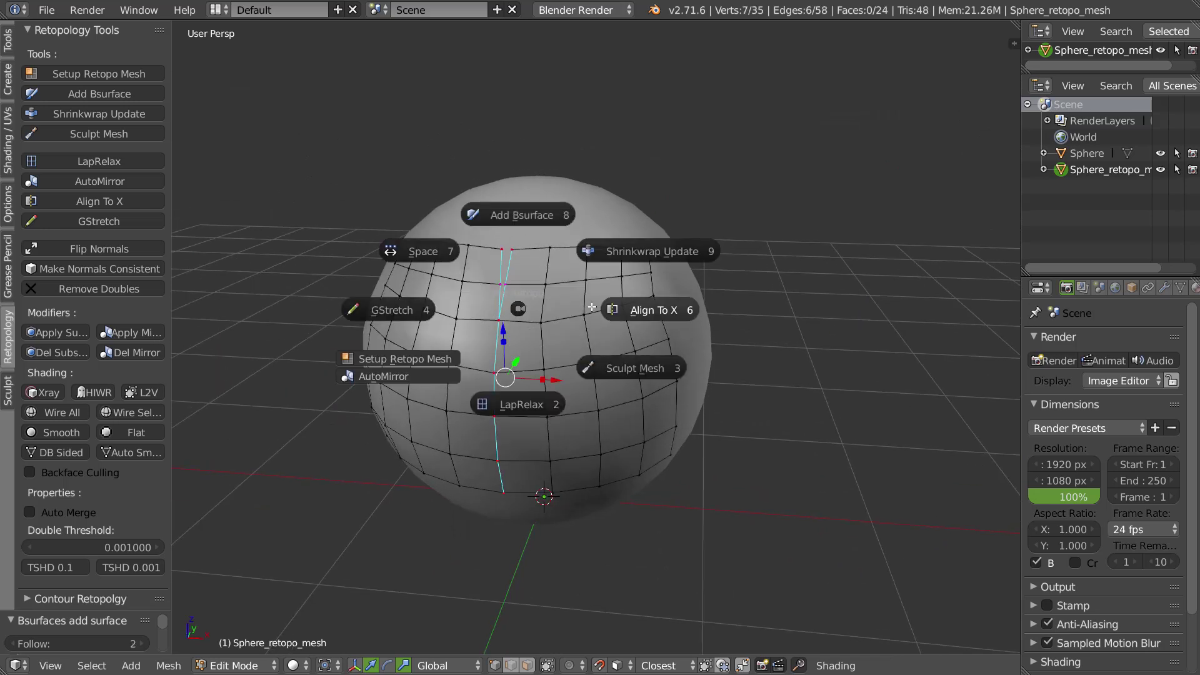
{"action": "left_click", "coordinate": [565, 311]}
{"action": "mouse_move", "coordinate": [577, 294]}
{"action": "middle_mouse_down"}
{"action": "mouse_move", "coordinate": [546, 272]}
{"action": "mouse_move", "coordinate": [594, 289]}
{"action": "middle_mouse_up"}
{"action": "key", "text": "q"}
{"action": "left_click", "coordinate": [642, 247]}
{"action": "middle_click_drag", "start_coordinate": [643, 247], "coordinate": [565, 290]}
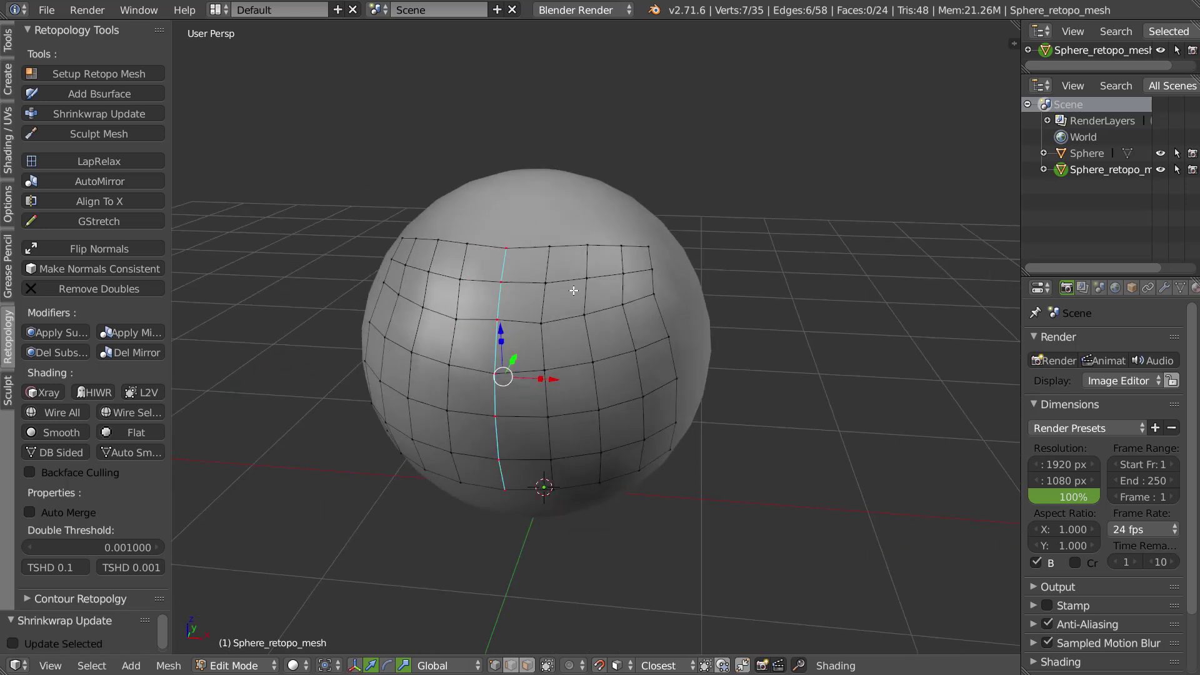
{"action": "key", "text": "a"}
{"action": "right_click", "coordinate": [500, 348], "text": "alt"}
{"action": "key", "text": "q"}
{"action": "left_click", "coordinate": [600, 300]}
- Select all vertices of the extended retopo mesh and smooth their layout with LapRelax
{"action": "middle_click_drag", "start_coordinate": [600, 299], "coordinate": [681, 347]}
{"action": "right_click", "coordinate": [681, 347], "text": "alt"}
{"action": "middle_click_drag", "start_coordinate": [610, 320], "coordinate": [615, 355]}
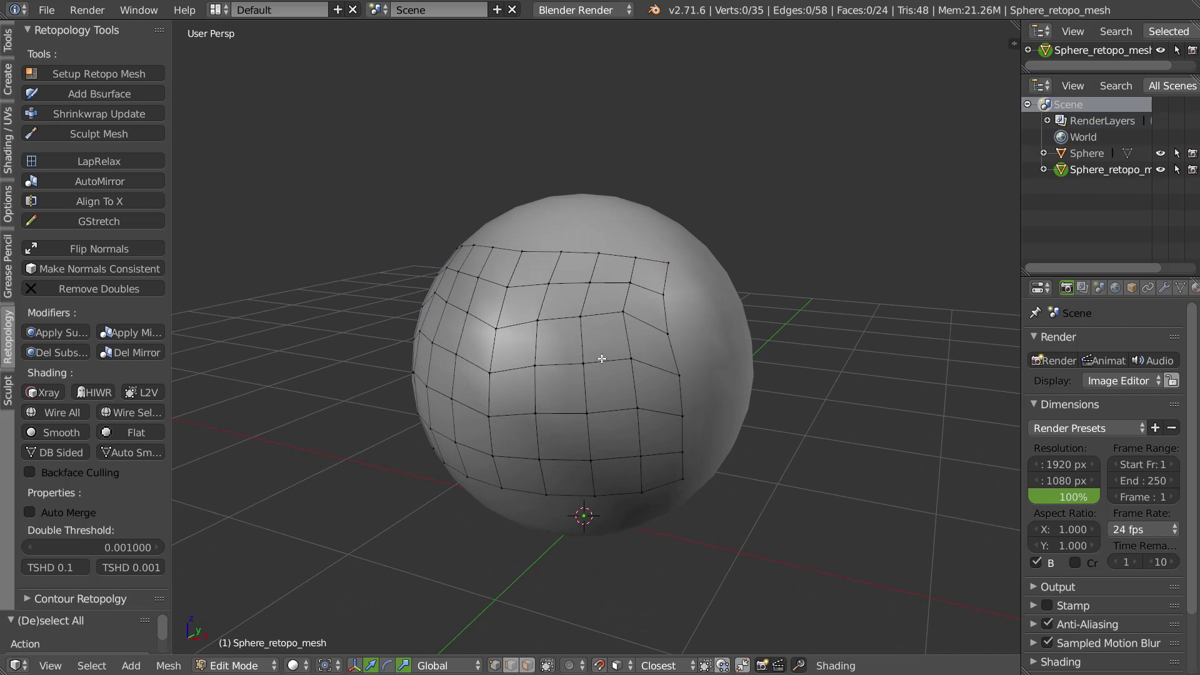
{"action": "key", "text": "a"}
{"action": "key", "text": "q"}
{"action": "left_click", "coordinate": [610, 468]}
- Try to apply Align & Distribute from the lower corner vertex of the mesh's outer side edge
{"action": "middle_click_drag", "start_coordinate": [603, 464], "coordinate": [679, 362]}
{"action": "right_click", "coordinate": [671, 514]}
{"action": "middle_click_drag", "start_coordinate": [671, 514], "coordinate": [718, 428]}
{"action": "key", "text": "ctrl+v"}
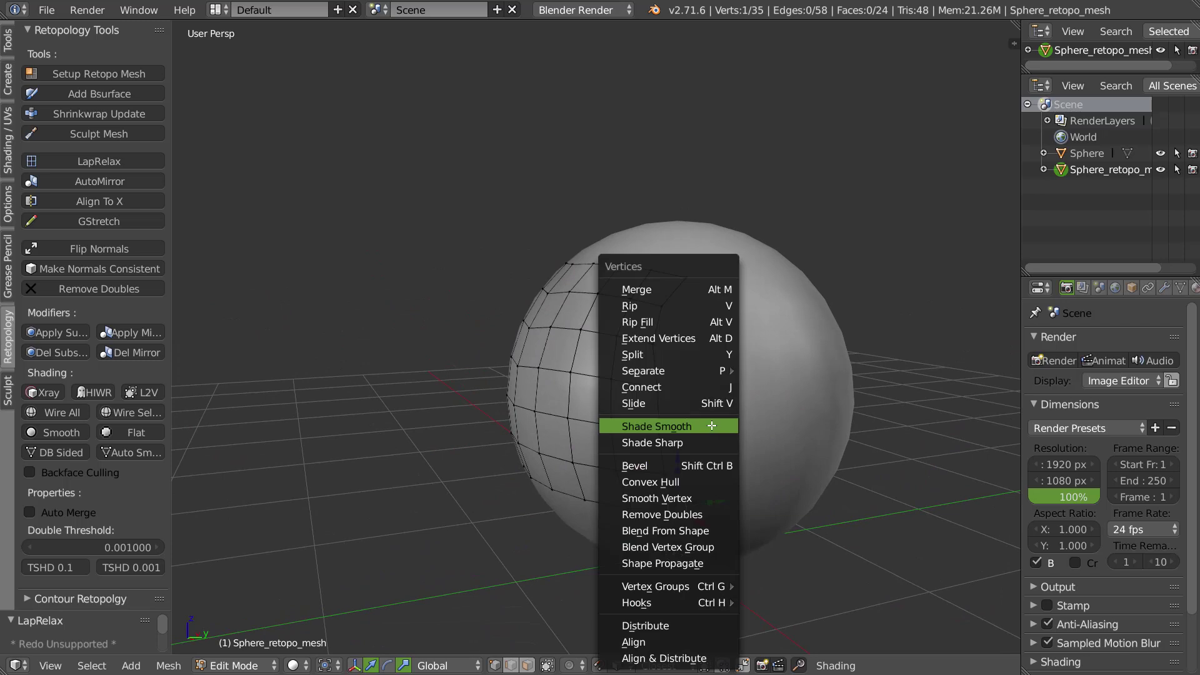
{"action": "left_click", "coordinate": [651, 659]}
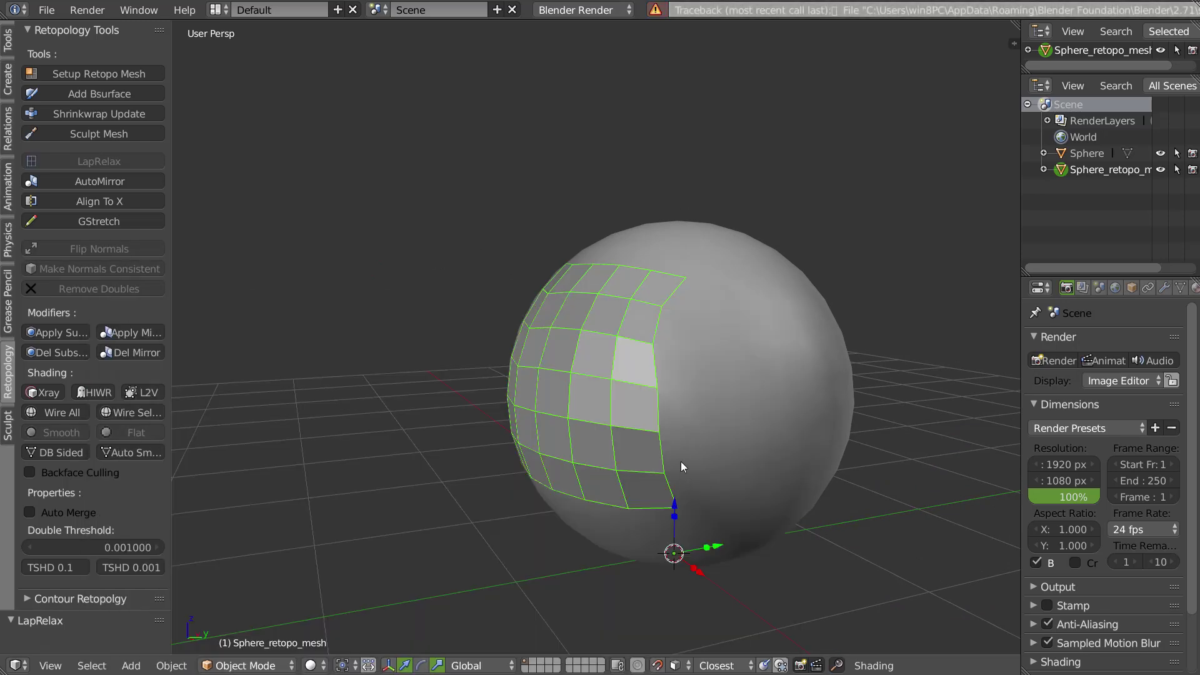
- Return to Edit Mode, select the outer side edge by shortest path, distribute its vertices evenly, and update the shrinkwrap
{"action": "key", "text": "Tab"}
{"action": "right_click", "coordinate": [687, 279], "text": "ctrl"}
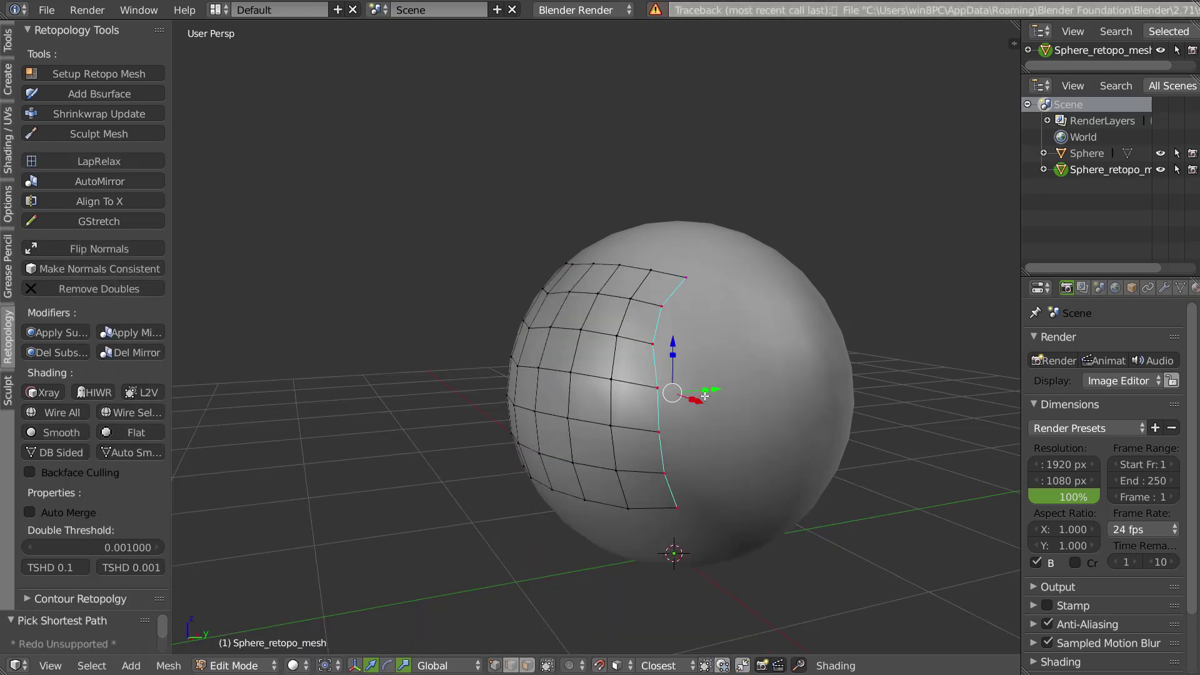
{"action": "key", "text": "ctrl+v"}
{"action": "left_click", "coordinate": [700, 406]}
{"action": "middle_click_drag", "start_coordinate": [700, 406], "coordinate": [668, 292]}
{"action": "middle_click_drag", "start_coordinate": [700, 425], "coordinate": [626, 382]}
{"action": "left_click", "coordinate": [98, 113]}
- Nudge the lower vertices of the mesh's outer side edge into a smoother curve
{"action": "mouse_move", "coordinate": [675, 473]}
{"action": "right_mouse_down"}
{"action": "mouse_move", "coordinate": [689, 467]}
{"action": "mouse_move", "coordinate": [680, 469]}
{"action": "right_mouse_up"}
{"action": "mouse_move", "coordinate": [670, 512]}
{"action": "right_mouse_down"}
{"action": "mouse_move", "coordinate": [681, 474]}
{"action": "mouse_move", "coordinate": [675, 511]}
{"action": "right_mouse_up"}
{"action": "right_click_drag", "start_coordinate": [684, 467], "coordinate": [680, 474]}
{"action": "middle_click_drag", "start_coordinate": [650, 391], "coordinate": [709, 387]}
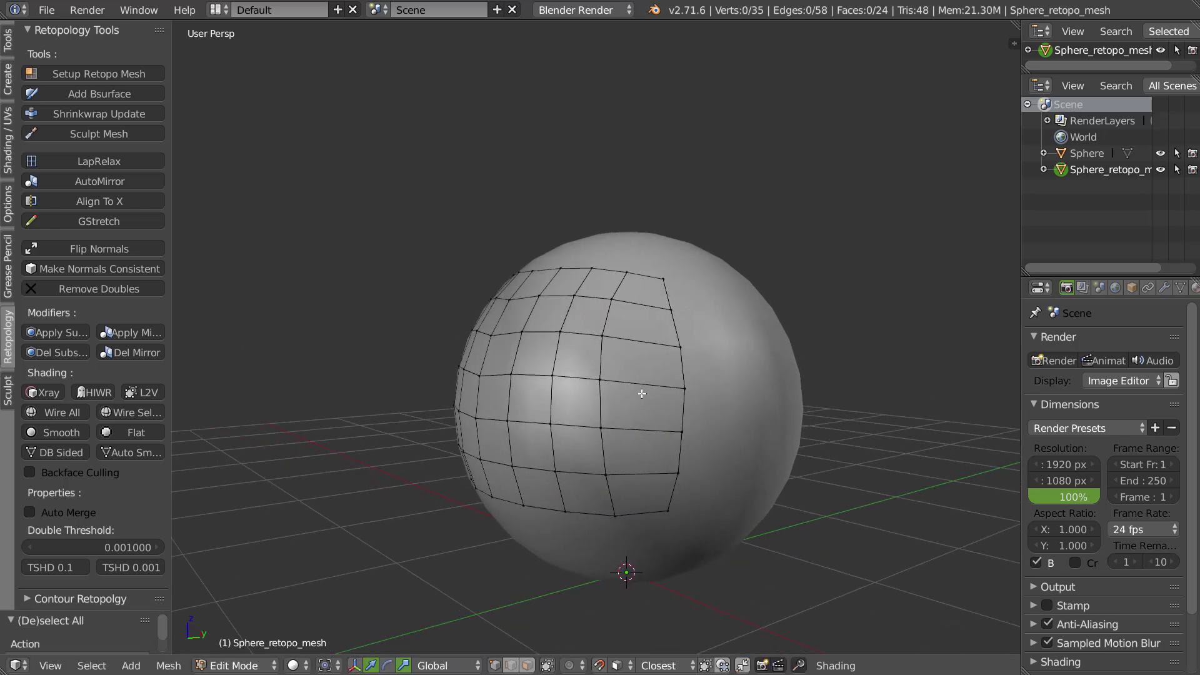
- Relax all vertices of the retopo mesh with LapRelax after the side edge adjustment
{"action": "key", "text": "a"}
{"action": "key", "text": "space"}
{"action": "key", "text": "Return"}
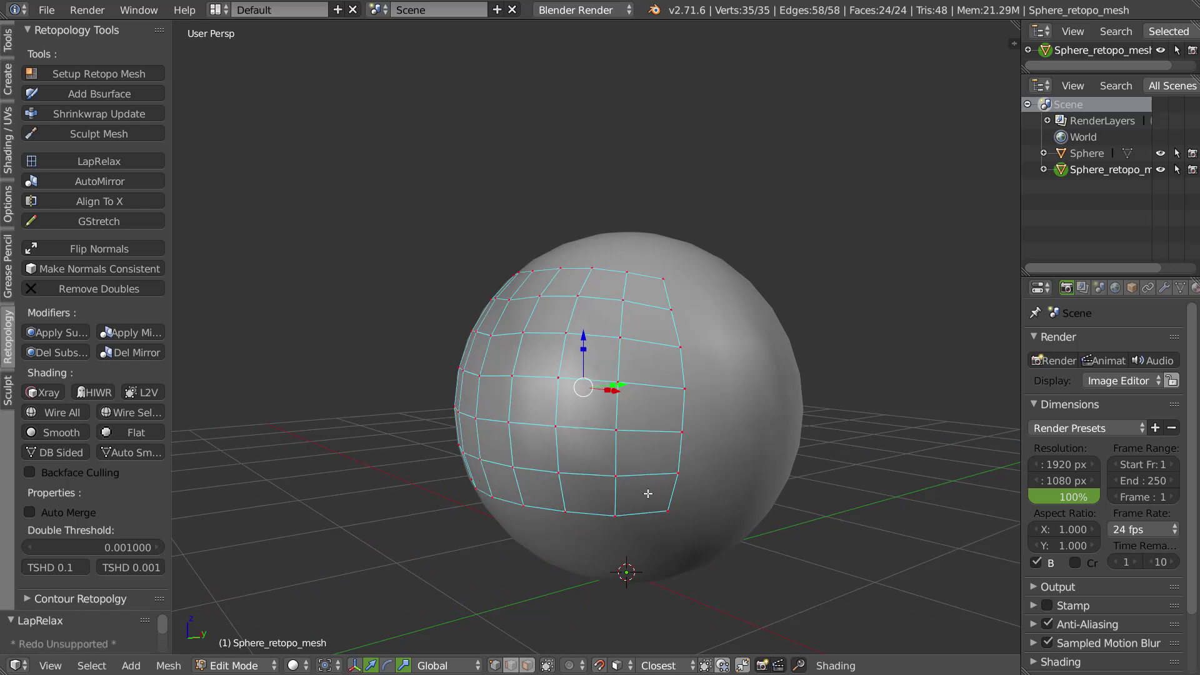
{"action": "key", "text": "space"}
- Select the upper part of the outer side edge and extend it around the sphere to the drawn strokes with Add Bsurface
{"action": "middle_click_drag", "start_coordinate": [651, 380], "coordinate": [685, 345]}
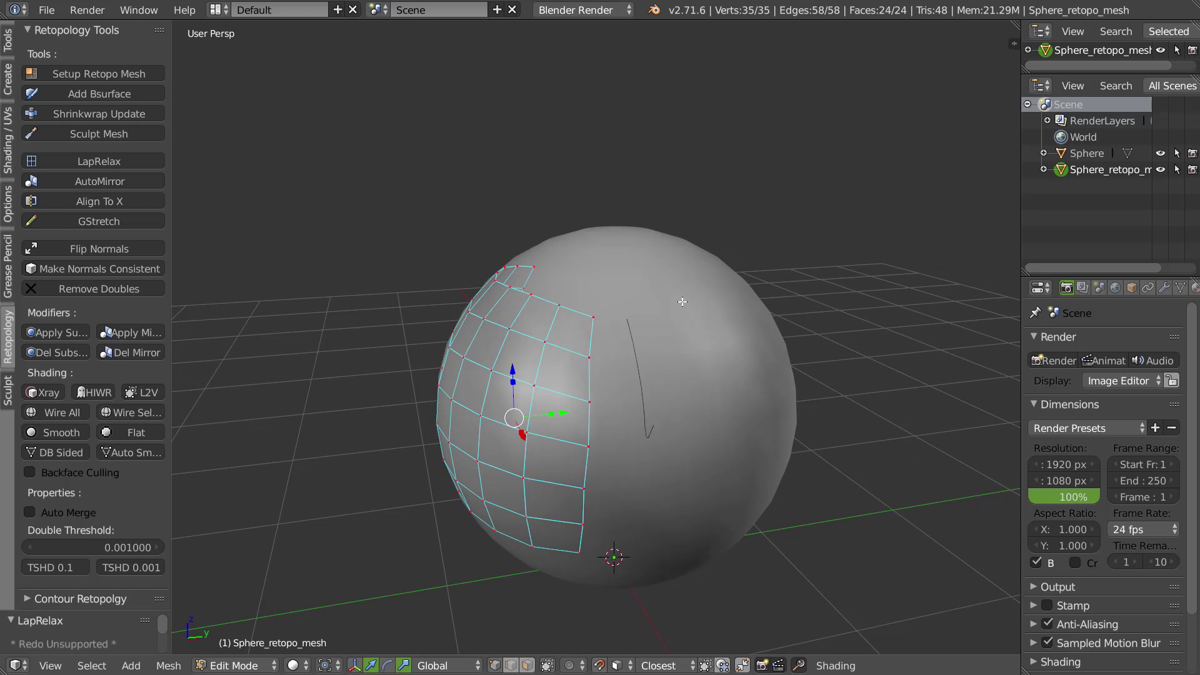
{"action": "middle_click_drag", "start_coordinate": [759, 360], "coordinate": [723, 300]}
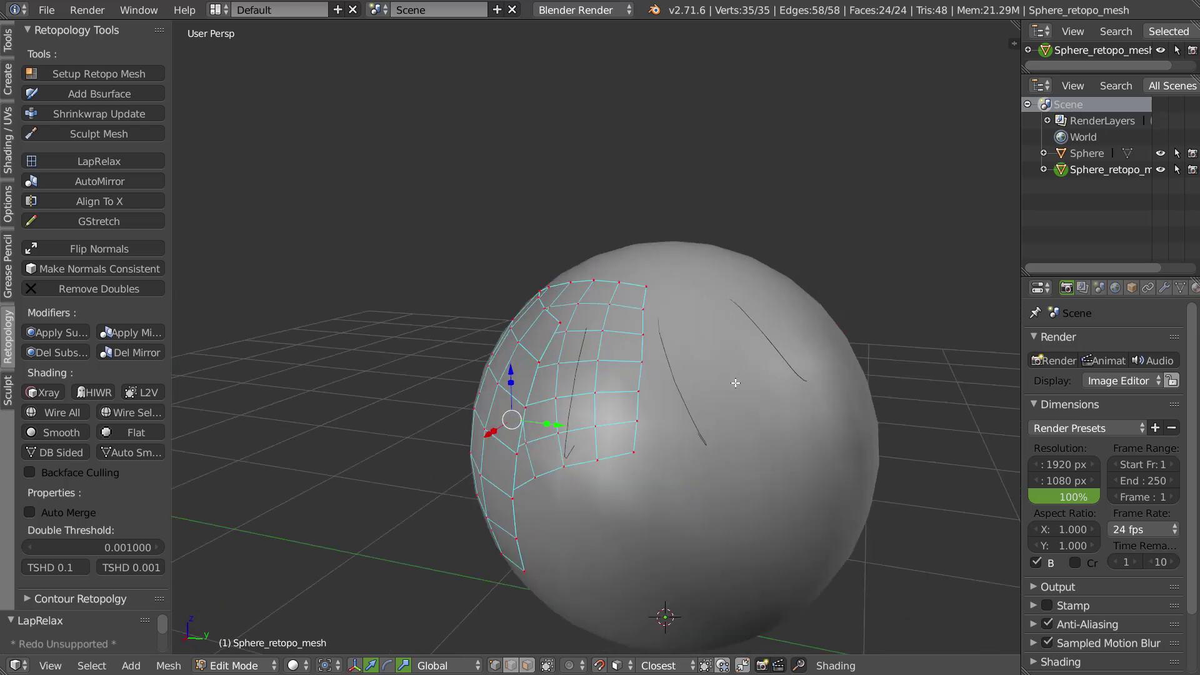
{"action": "middle_click_drag", "start_coordinate": [799, 378], "coordinate": [658, 367]}
{"action": "right_click", "coordinate": [594, 311]}
{"action": "right_click", "coordinate": [593, 435], "text": "ctrl"}
{"action": "key", "text": "space"}
{"action": "left_click", "coordinate": [655, 315]}
{"action": "middle_click_drag", "start_coordinate": [714, 383], "coordinate": [684, 388]}
- Set the new side surface's Follow value to 1
{"action": "key", "text": "w"}
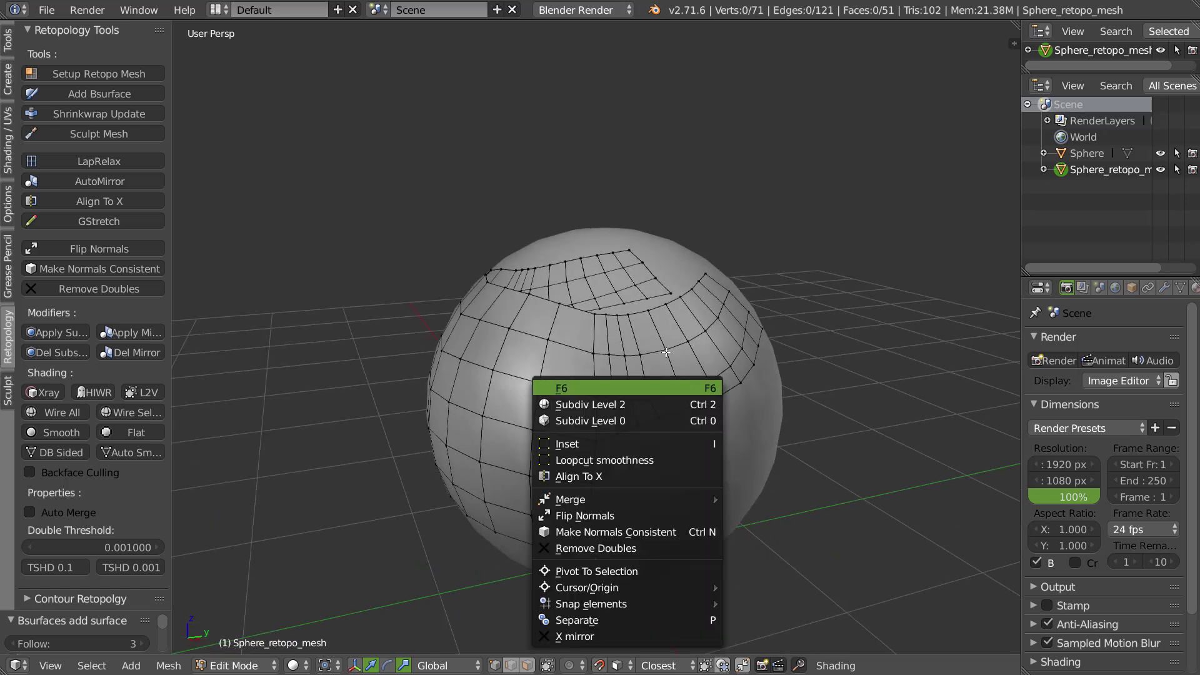
{"action": "left_click", "coordinate": [659, 389]}
{"action": "left_click", "coordinate": [662, 418]}
{"action": "left_click", "coordinate": [662, 418]}
{"action": "middle_click_drag", "start_coordinate": [461, 482], "coordinate": [625, 406]}
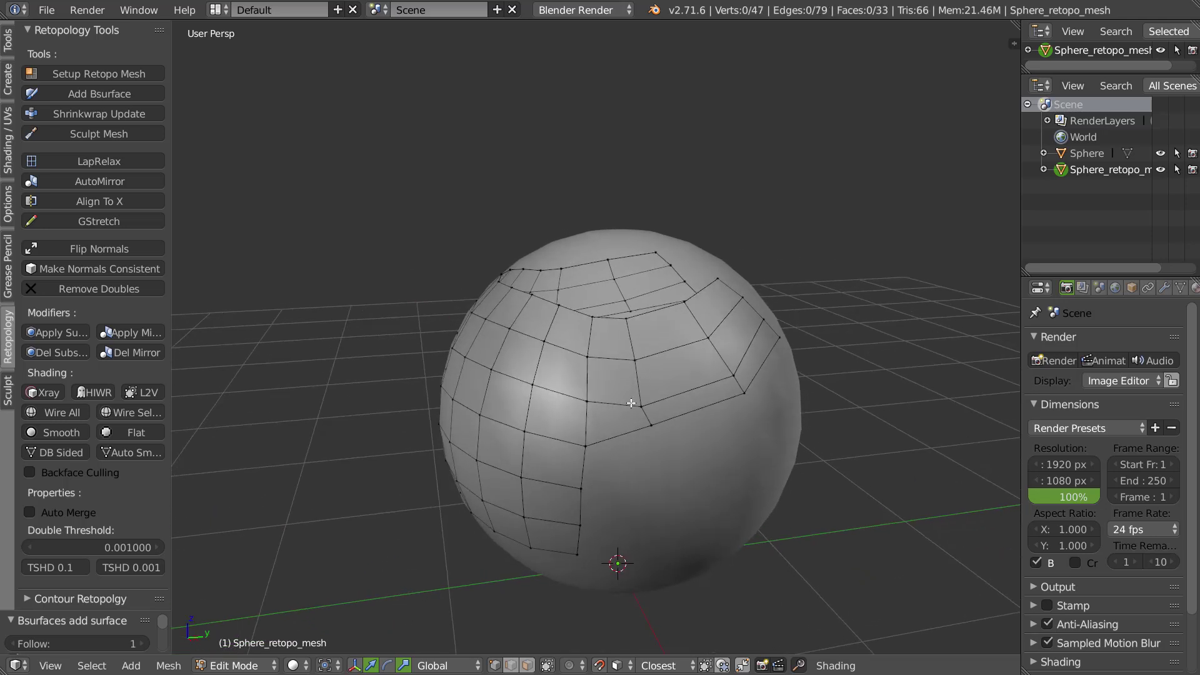
- Move the lower edge and outer corner vertices of the new side surface to space its faces more evenly
{"action": "right_click", "coordinate": [643, 393]}
{"action": "key", "text": "g"}
{"action": "left_click", "coordinate": [651, 460]}
{"action": "key", "text": "g"}
{"action": "left_click", "coordinate": [925, 450]}
{"action": "middle_click_drag", "start_coordinate": [925, 450], "coordinate": [859, 367]}
{"action": "right_click", "coordinate": [851, 359]}
{"action": "key", "text": "g"}
{"action": "left_click", "coordinate": [860, 394]}
{"action": "right_click", "coordinate": [826, 335]}
{"action": "key", "text": "g"}
{"action": "left_click", "coordinate": [835, 348]}
{"action": "middle_click_drag", "start_coordinate": [715, 368], "coordinate": [719, 373]}
- Select the whole mesh including the new side surface and relax it with LapRelax
{"action": "key", "text": "a"}
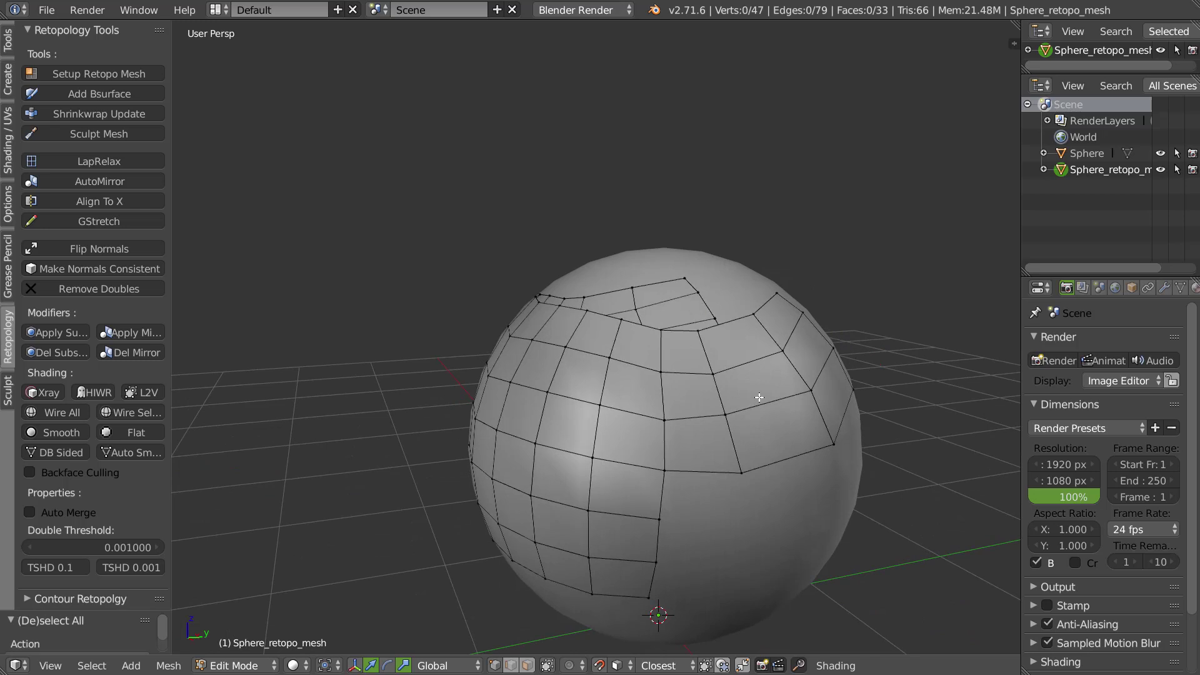
{"action": "key", "text": "a"}
{"action": "key", "text": "shift+v"}
{"action": "key", "text": "shift+v"}
{"action": "left_click", "coordinate": [766, 482]}
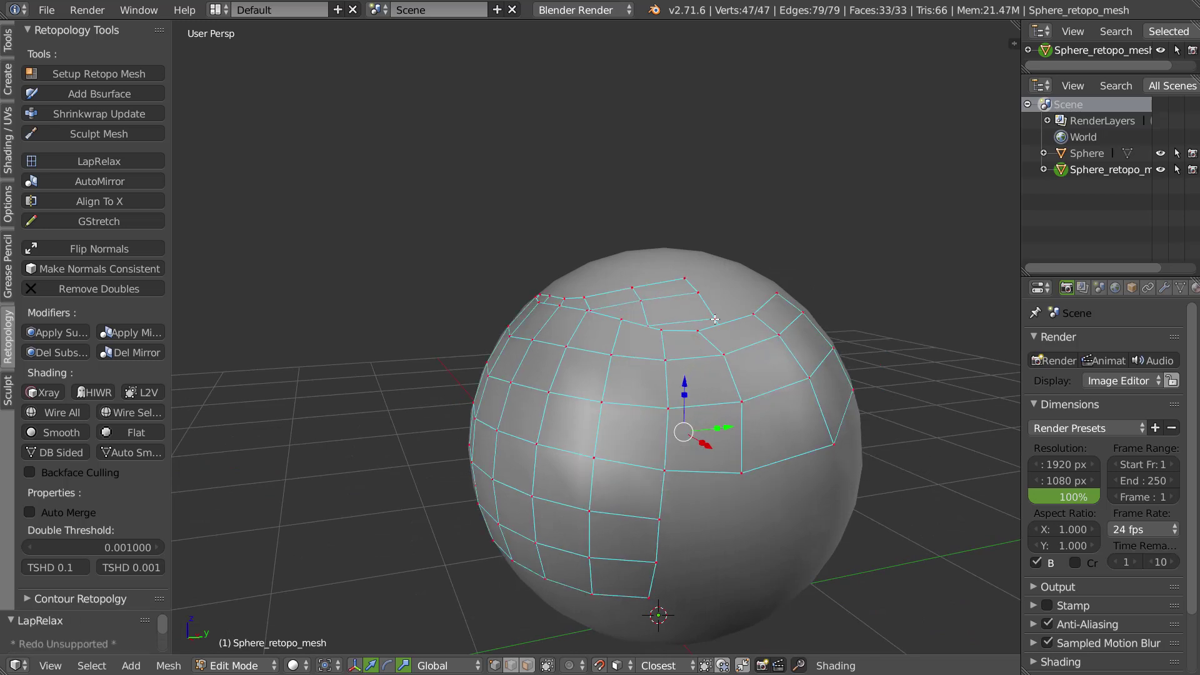
- Adjust upper side vertices and evenly space the vertices of the side surface's edge loop with Space
{"action": "middle_click_drag", "start_coordinate": [717, 326], "coordinate": [703, 357]}
{"action": "right_click_drag", "start_coordinate": [705, 354], "coordinate": [715, 344]}
{"action": "middle_click_drag", "start_coordinate": [806, 432], "coordinate": [781, 387]}
{"action": "middle_click_drag", "start_coordinate": [910, 393], "coordinate": [851, 369]}
{"action": "right_click", "coordinate": [897, 376], "text": "alt"}
{"action": "key", "text": "shift+v"}
{"action": "left_click", "coordinate": [798, 324]}
{"action": "middle_click_drag", "start_coordinate": [635, 528], "coordinate": [676, 512]}
{"action": "right_click_drag", "start_coordinate": [676, 512], "coordinate": [709, 441]}
- Select all vertices and run LapRelax three times to even out the extended side surface
{"action": "key", "text": "a"}
{"action": "key", "text": "a"}
{"action": "key", "text": "shift+v"}
{"action": "left_click", "coordinate": [750, 436]}
{"action": "key", "text": "shift+v"}
{"action": "left_click", "coordinate": [745, 494]}
{"action": "key", "text": "shift+v"}
{"action": "left_click", "coordinate": [744, 500]}
- Reposition individual vertices along the retopo mesh's upper open edge
{"action": "middle_click_drag", "start_coordinate": [720, 324], "coordinate": [744, 377]}
{"action": "right_click_drag", "start_coordinate": [745, 378], "coordinate": [748, 362]}
{"action": "middle_click_drag", "start_coordinate": [747, 361], "coordinate": [688, 367]}
{"action": "right_click", "coordinate": [673, 440]}
{"action": "middle_click_drag", "start_coordinate": [674, 440], "coordinate": [652, 336]}
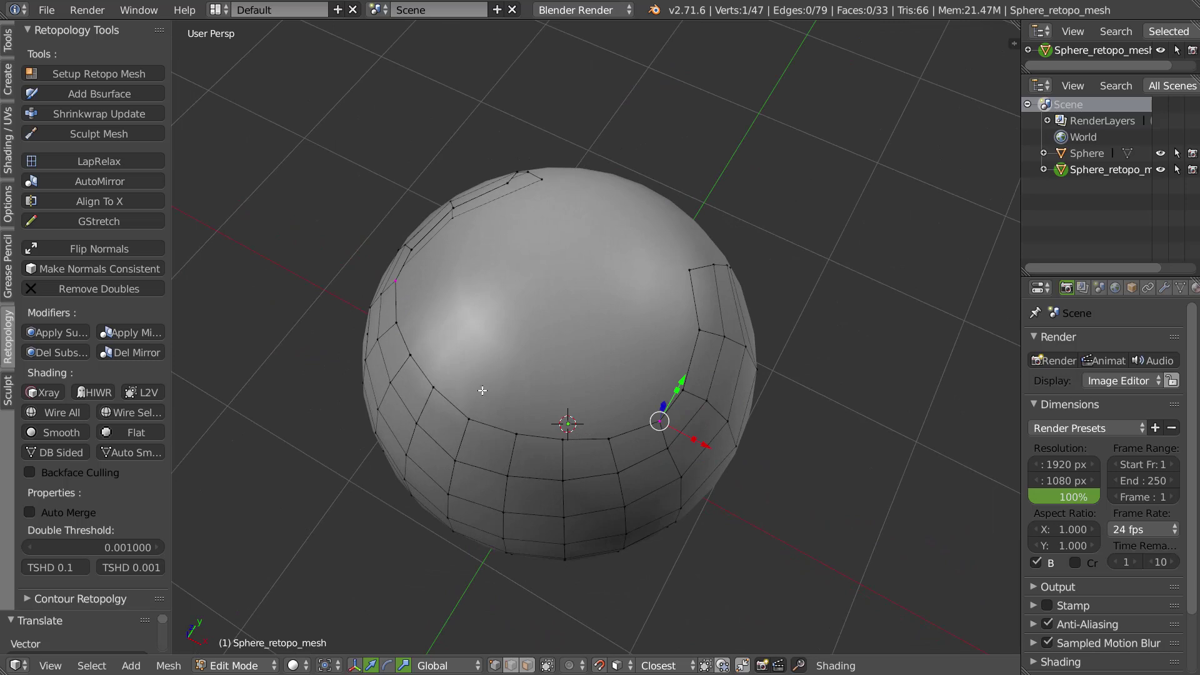
- Select the upper open edge loop and cover the top of the sphere with faces using Add Bsurface
{"action": "right_click", "coordinate": [594, 441], "text": "alt"}
{"action": "key", "text": "shift+w"}
{"action": "left_click", "coordinate": [708, 330]}
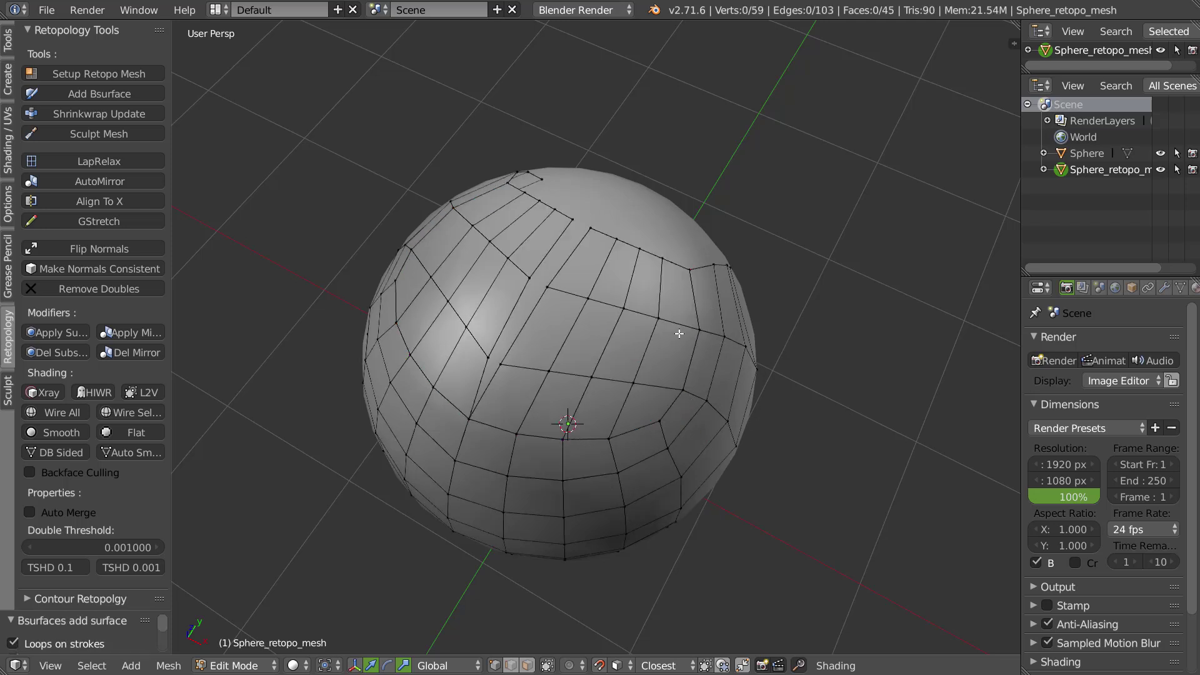
- Select the central seam loop of the new top surface and align it to X to close the gap
{"action": "middle_click_drag", "start_coordinate": [575, 347], "coordinate": [649, 406]}
{"action": "right_click", "coordinate": [519, 369], "text": "alt"}
{"action": "right_click", "coordinate": [524, 358], "text": "alt"}
{"action": "key", "text": "shift+w"}
{"action": "key", "text": "Escape"}
- Select the entire mesh with its new top surface and repeat LapRelax until the faces are evenly distributed
{"action": "key", "text": "a"}
{"action": "key", "text": "a"}
{"action": "key", "text": "shift+w"}
{"action": "left_click", "coordinate": [656, 457]}
{"action": "left_click", "coordinate": [656, 463]}
{"action": "key", "text": "shift+w"}
{"action": "left_click", "coordinate": [659, 470]}
{"action": "key", "text": "shift+w"}
{"action": "left_click", "coordinate": [651, 474]}
{"action": "key", "text": "shift+r"}
{"action": "key", "text": "shift+r"}
{"action": "key", "text": "shift+r"}
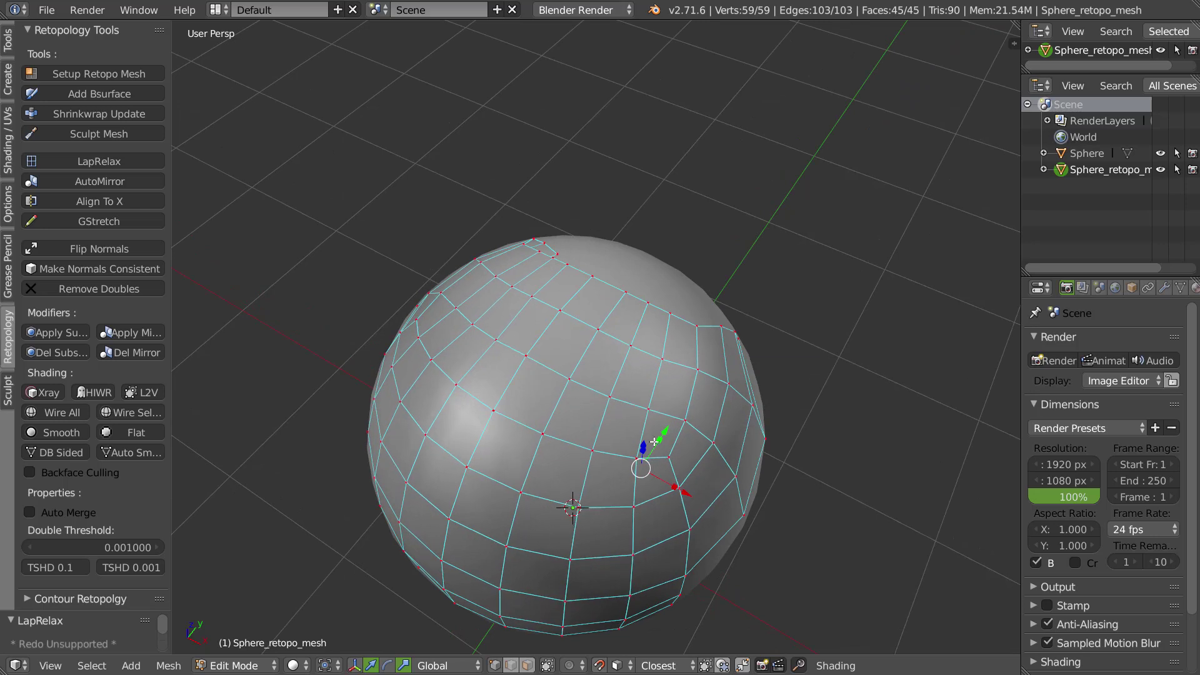
- Relax the retopo mesh once more with LapRelax and shift an upper side vertex along Y
{"action": "middle_click_drag", "start_coordinate": [662, 393], "coordinate": [550, 316]}
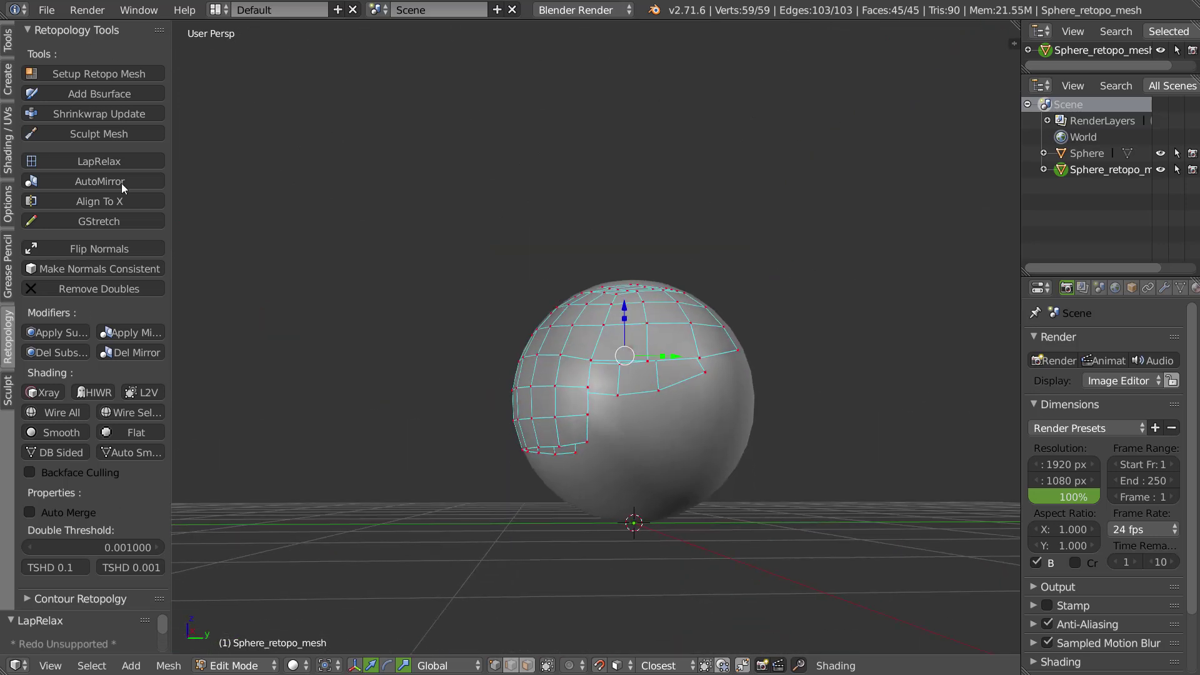
{"action": "middle_click_drag", "start_coordinate": [413, 284], "coordinate": [678, 316]}
{"action": "scroll", "coordinate": [562, 319], "scroll_direction": "up", "scroll_amount": 2}
{"action": "key", "text": "shift+s"}
{"action": "middle_click_drag", "start_coordinate": [737, 276], "coordinate": [658, 314]}
{"action": "key", "text": "shift+v"}
{"action": "left_click", "coordinate": [651, 410]}
{"action": "middle_click_drag", "start_coordinate": [784, 275], "coordinate": [662, 267]}
{"action": "right_click", "coordinate": [743, 326]}
{"action": "key", "text": "g"}
{"action": "key", "text": "y"}
{"action": "left_click", "coordinate": [750, 318]}
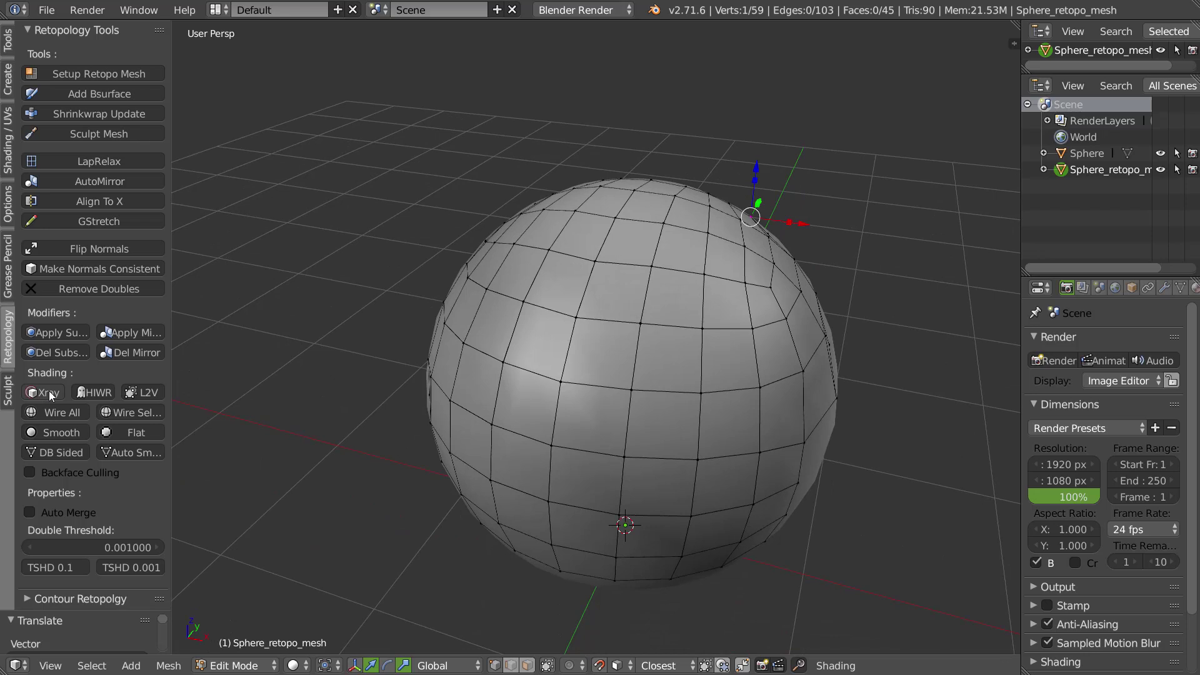
- Return to Object Mode, delete the retopo mesh, and select the original sphere
{"action": "scroll", "coordinate": [625, 312], "scroll_direction": "down", "scroll_amount": 2}
{"action": "middle_click_drag", "start_coordinate": [624, 312], "coordinate": [663, 302]}
{"action": "key", "text": "Tab"}
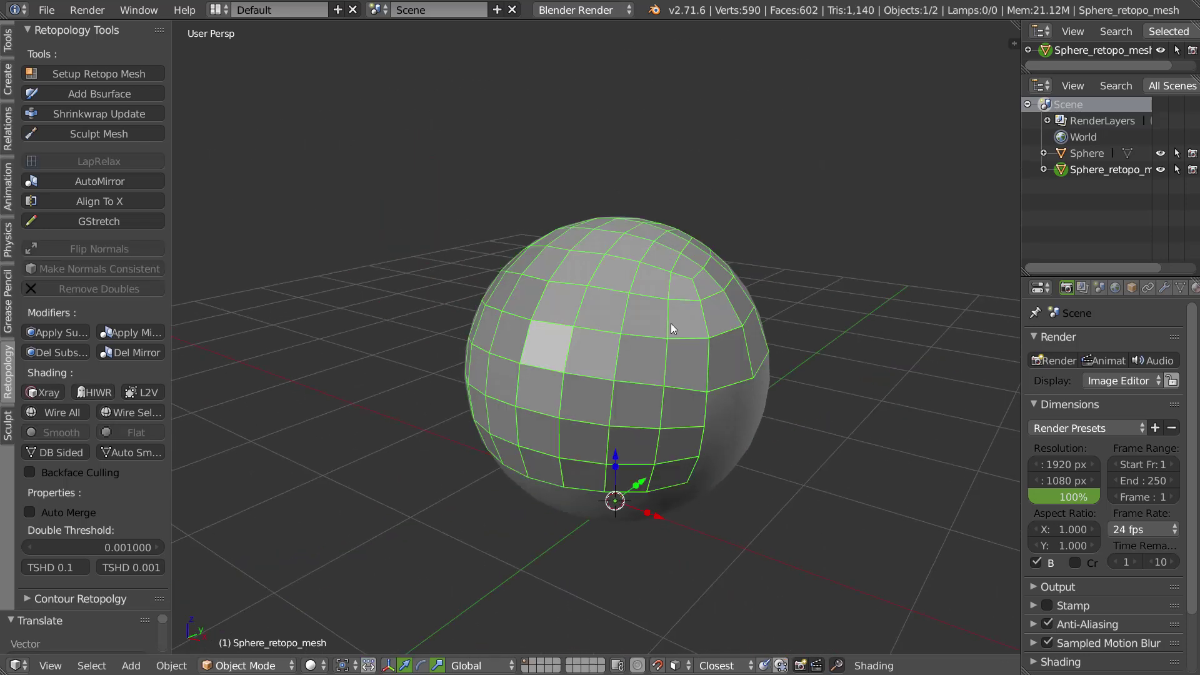
{"action": "key", "text": "x"}
{"action": "left_click", "coordinate": [612, 323]}
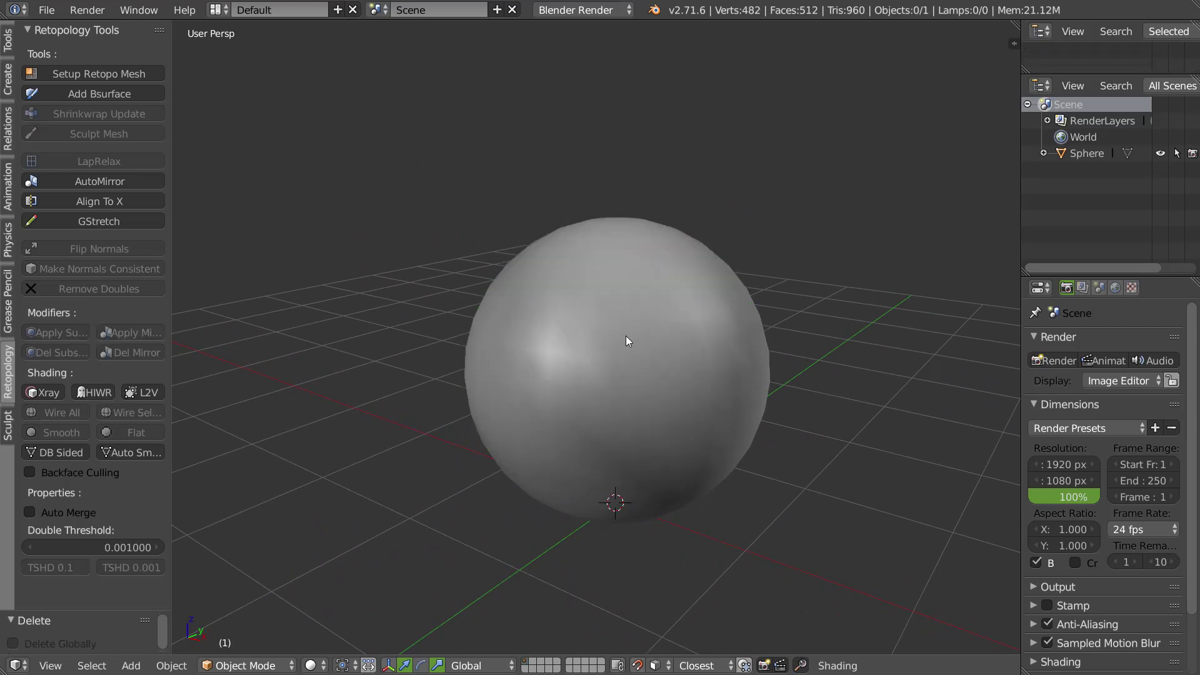
{"action": "right_click", "coordinate": [601, 257]}
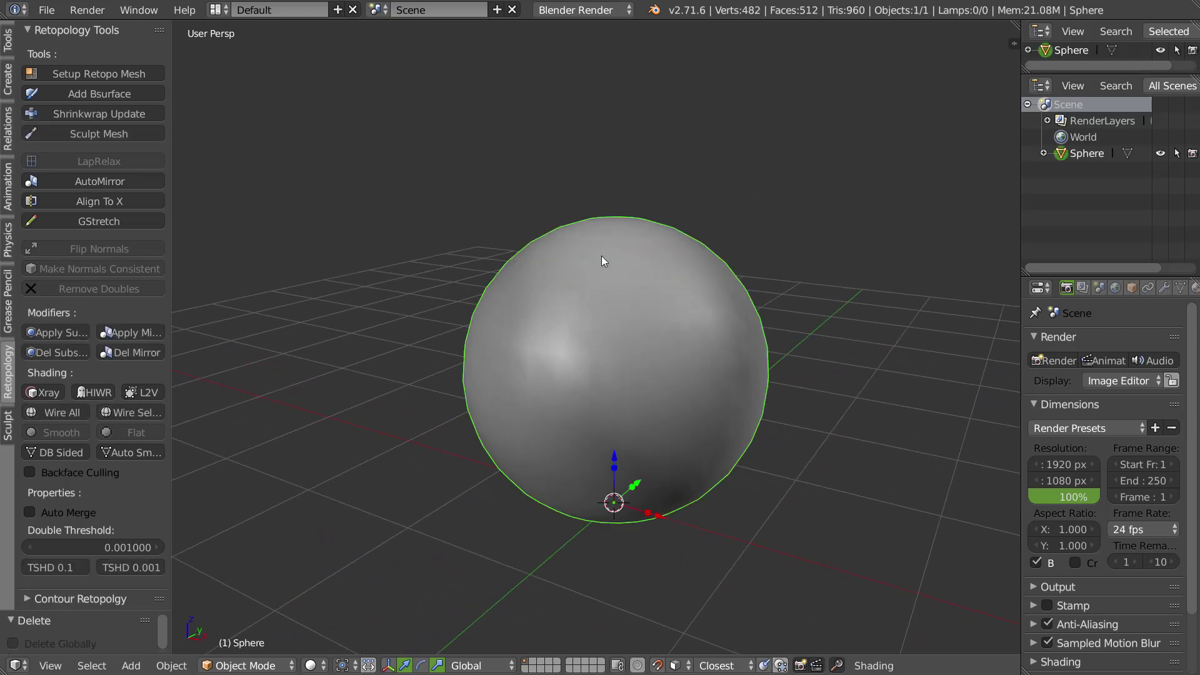
- Subdivide the sphere with Subdiv Level 2 and apply its Subsurf modifier
{"action": "key", "text": "w"}
{"action": "left_click", "coordinate": [572, 306]}
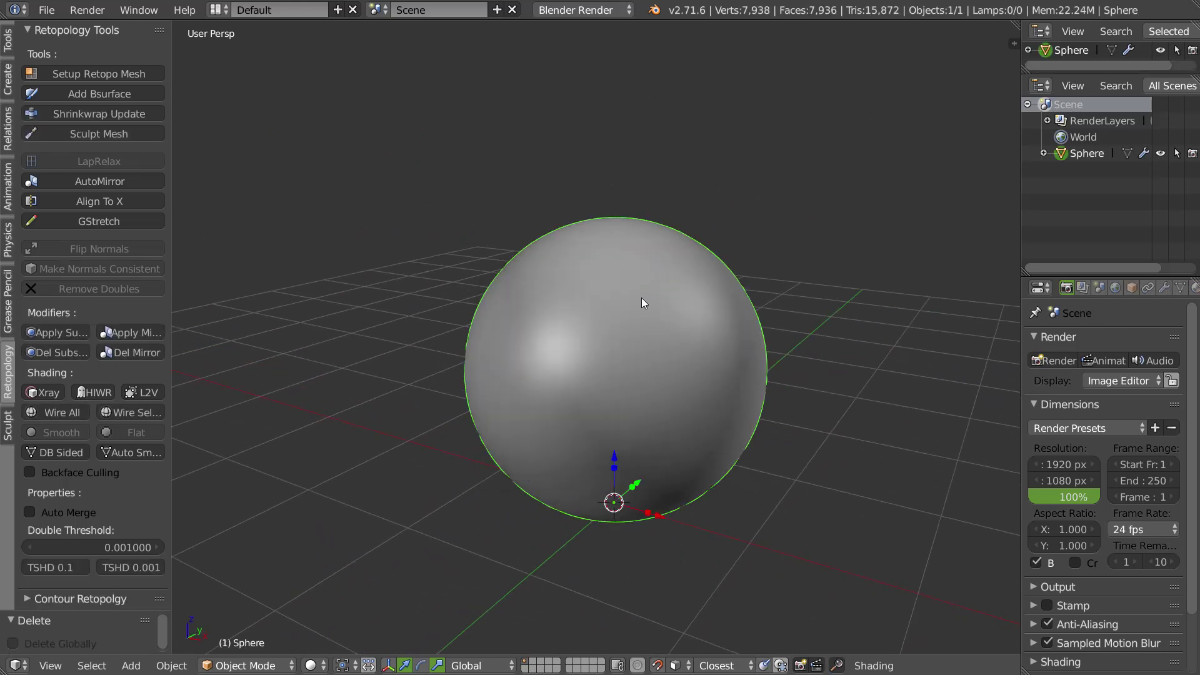
{"action": "key", "text": "w"}
{"action": "left_click", "coordinate": [591, 394]}
- Freeze the sphere's transforms and move its origin to its geometry
{"action": "key", "text": "w"}
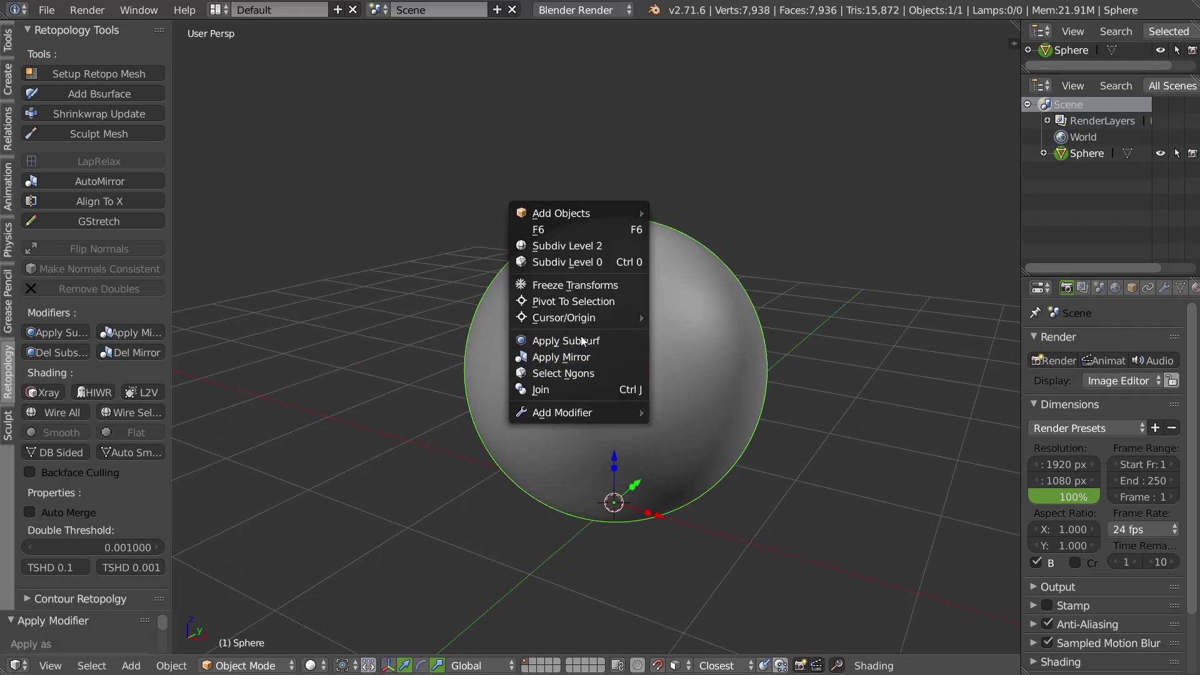
{"action": "left_click", "coordinate": [573, 285]}
{"action": "middle_click_drag", "start_coordinate": [568, 306], "coordinate": [640, 348]}
{"action": "key", "text": "ctrl+shift+alt+c"}
{"action": "left_click", "coordinate": [719, 273]}
- Set the sphere's transform manipulator to Translate
{"action": "key", "text": "ctrl+space"}
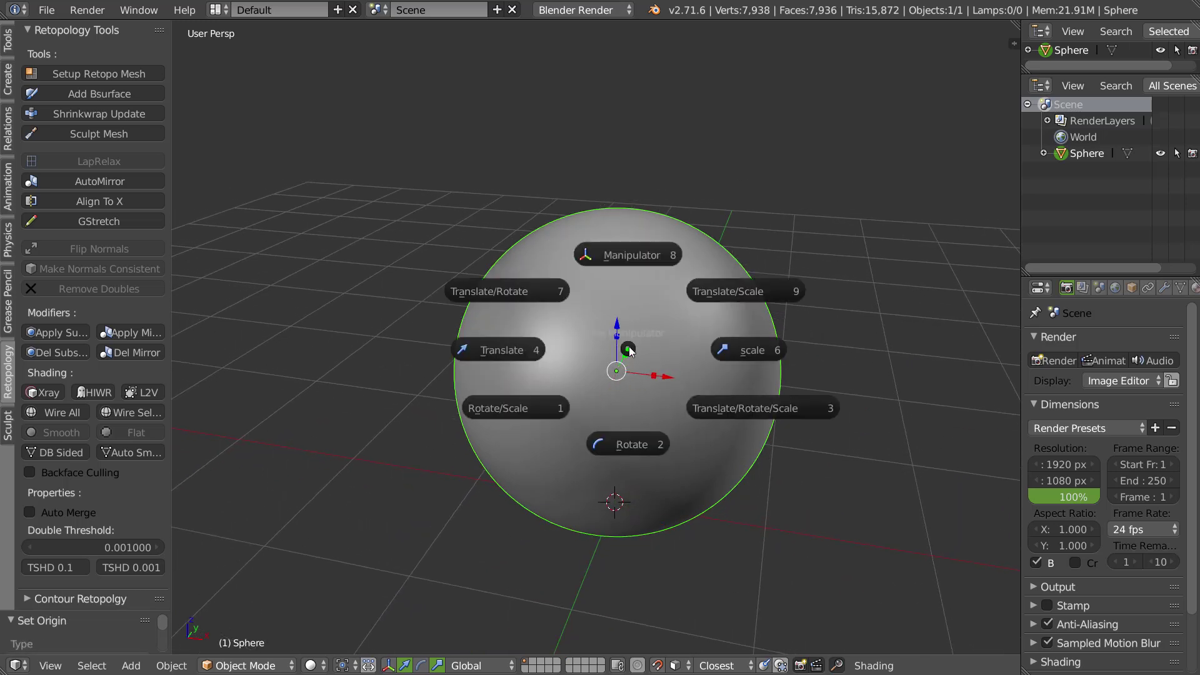
{"action": "left_click", "coordinate": [559, 368]}
{"action": "middle_click_drag", "start_coordinate": [629, 369], "coordinate": [598, 352]}
{"action": "scroll", "coordinate": [612, 317], "scroll_direction": "up", "scroll_amount": 2}
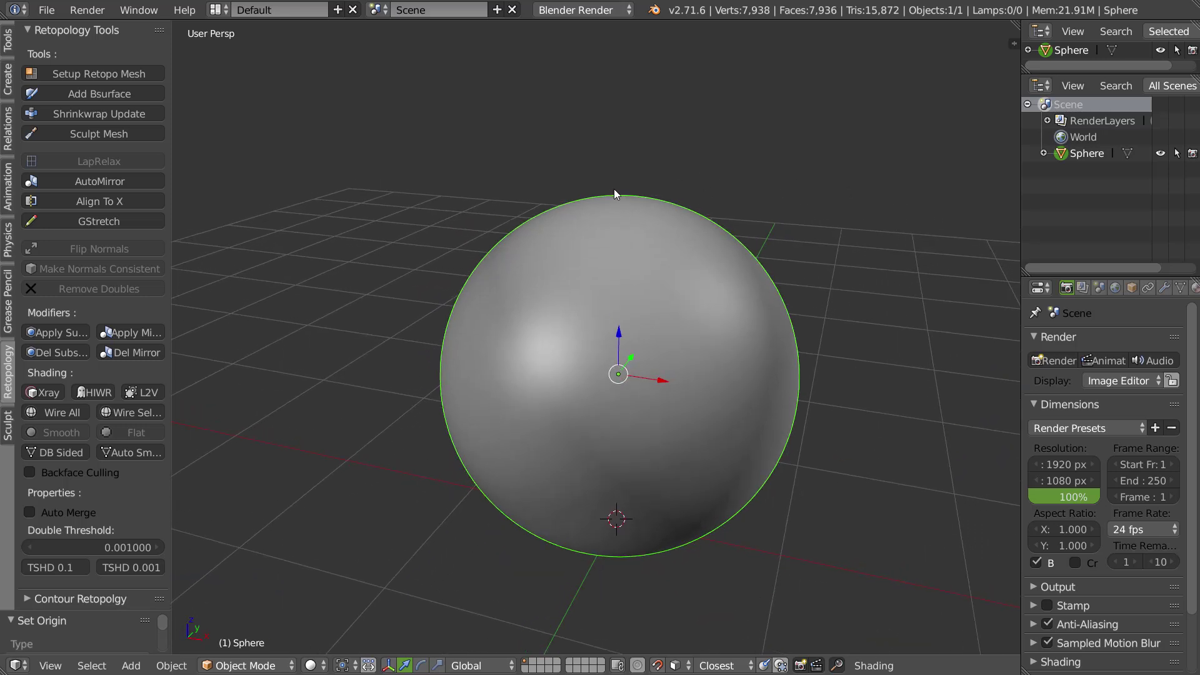
{"action": "mouse_move", "coordinate": [584, 346]}
{"action": "middle_mouse_down"}
{"action": "mouse_move", "coordinate": [570, 337]}
{"action": "mouse_move", "coordinate": [631, 274]}
{"action": "middle_mouse_up"}
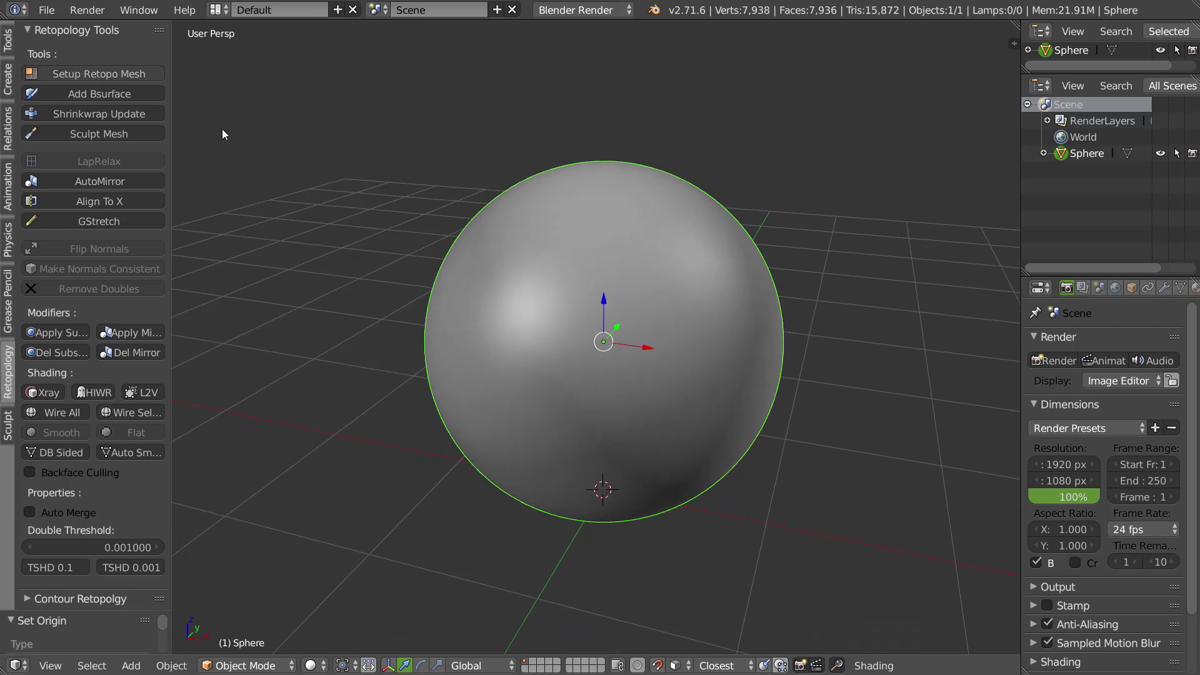
{"action": "middle_click_drag", "start_coordinate": [486, 306], "coordinate": [543, 304]}
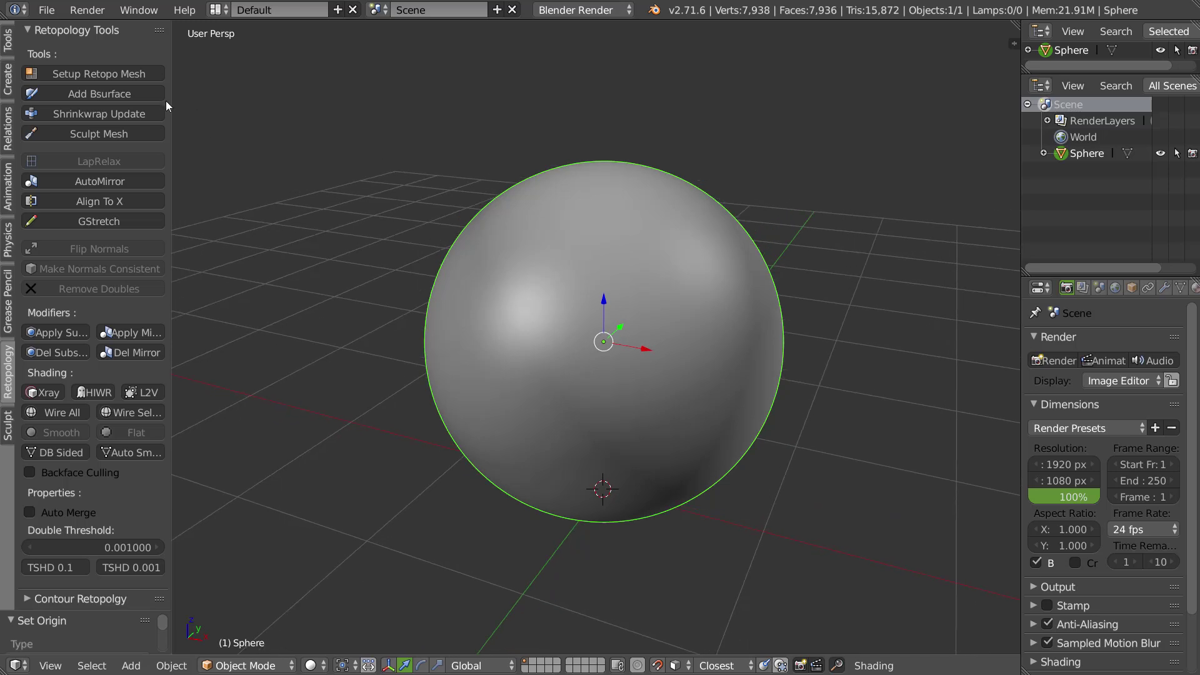
- Set up a retopo mesh for the sphere and build a shrinkwrapped Bsurface patch from horizontal strokes on its front
{"action": "left_click", "coordinate": [101, 69]}
{"action": "middle_click_drag", "start_coordinate": [594, 318], "coordinate": [646, 293]}
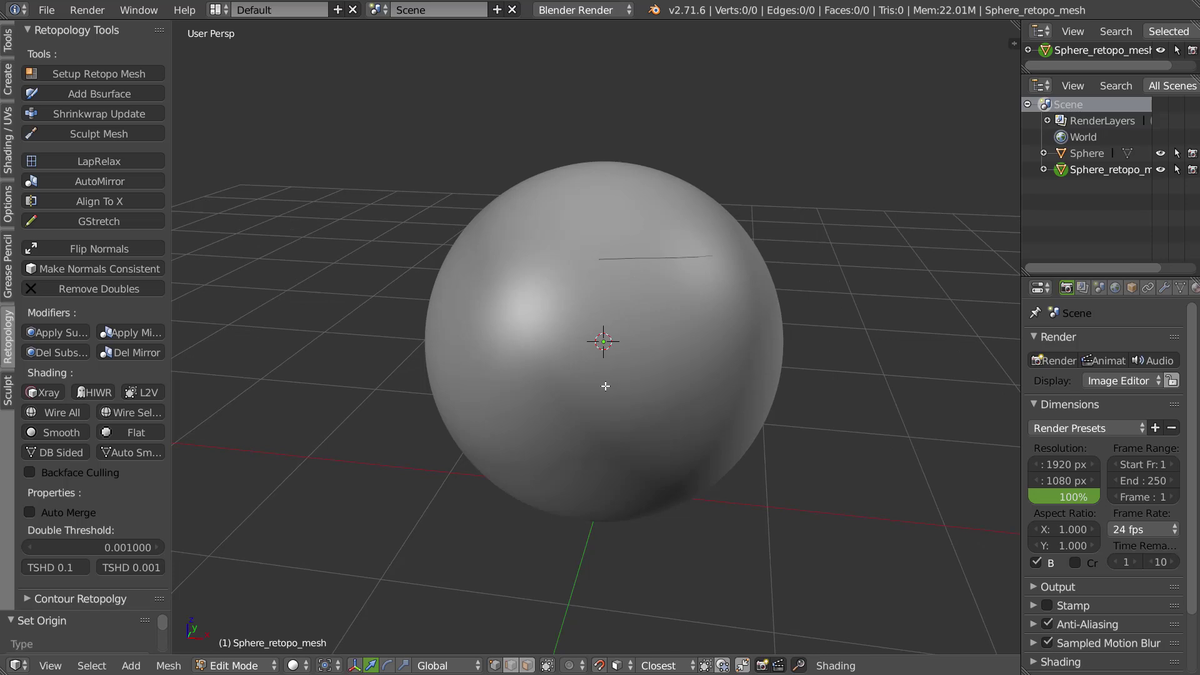
{"action": "mouse_move", "coordinate": [722, 356]}
{"action": "middle_mouse_down"}
{"action": "mouse_move", "coordinate": [631, 327]}
{"action": "mouse_move", "coordinate": [559, 329]}
{"action": "mouse_move", "coordinate": [600, 337]}
{"action": "mouse_move", "coordinate": [656, 313]}
{"action": "mouse_move", "coordinate": [643, 302]}
{"action": "mouse_move", "coordinate": [659, 298]}
{"action": "mouse_move", "coordinate": [656, 321]}
{"action": "mouse_move", "coordinate": [646, 255]}
{"action": "middle_mouse_up"}
{"action": "right_click", "coordinate": [657, 342], "text": "shift"}
{"action": "left_click", "coordinate": [661, 266]}
{"action": "scroll", "coordinate": [656, 312], "scroll_direction": "up", "scroll_amount": 2}
{"action": "right_click", "coordinate": [659, 310], "text": "shift"}
{"action": "left_click", "coordinate": [792, 292]}
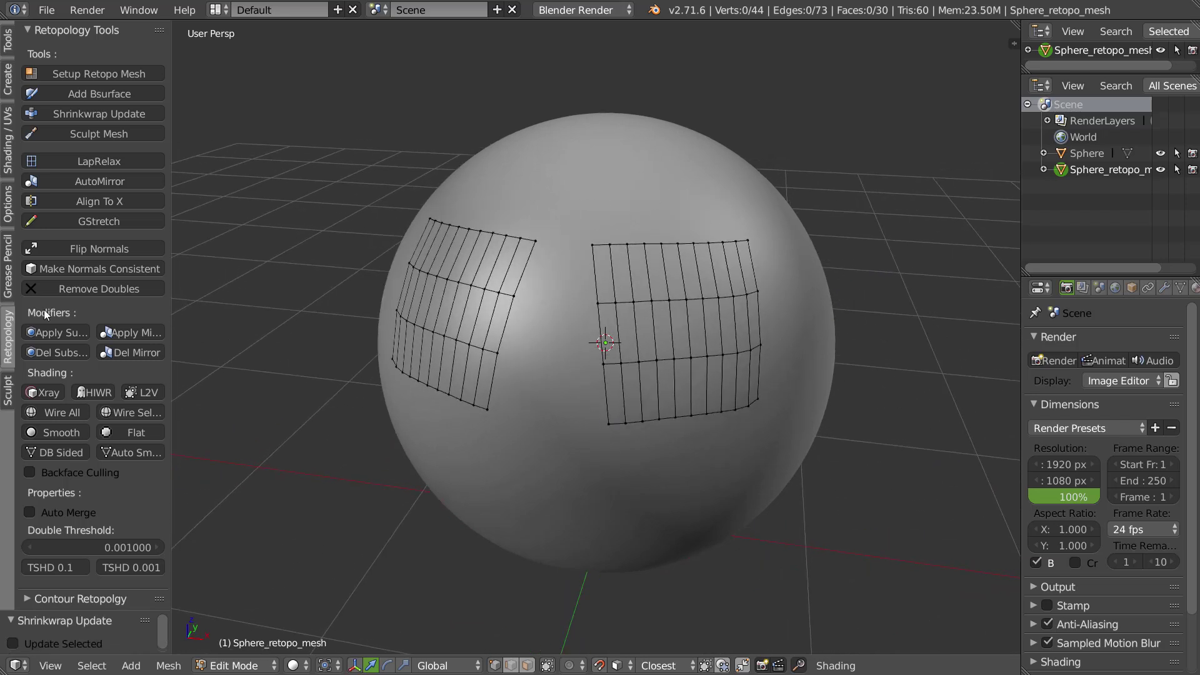
- Toggle X-ray and then hidden wire display off and back on for the retopo mesh
{"action": "left_click", "coordinate": [42, 392]}
{"action": "key", "text": "KP_6"}
{"action": "key", "text": "KP_6"}
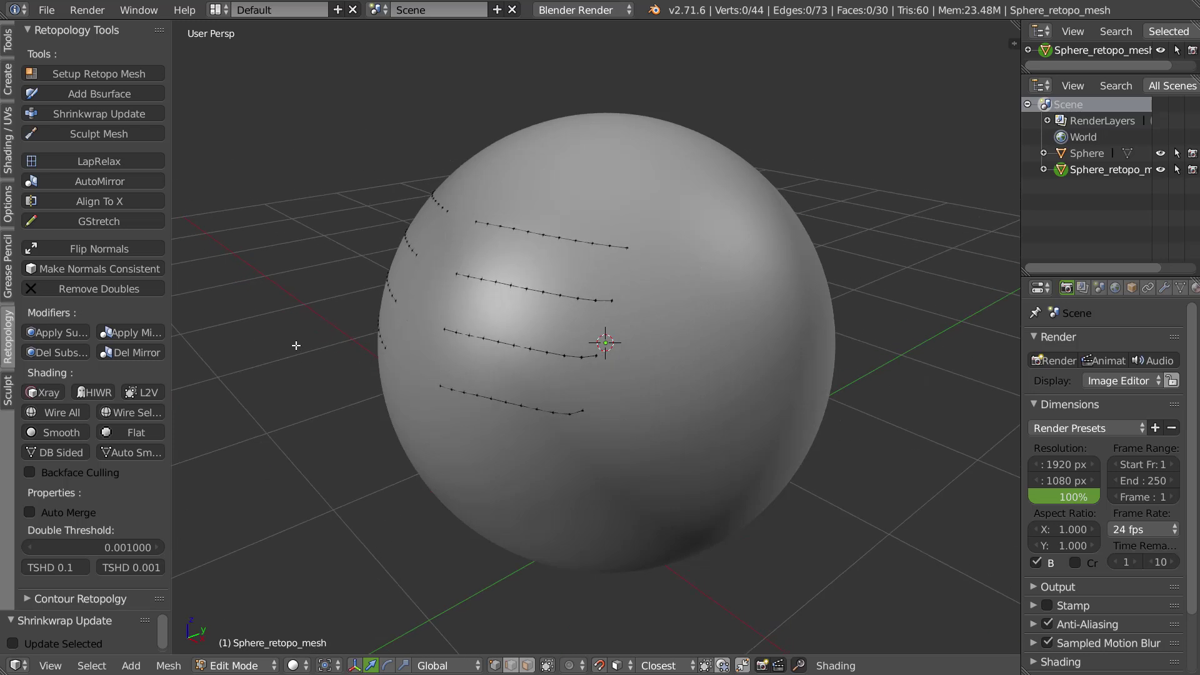
{"action": "left_click", "coordinate": [44, 396]}
{"action": "left_click", "coordinate": [96, 393]}
{"action": "mouse_move", "coordinate": [553, 350]}
{"action": "middle_mouse_down"}
{"action": "mouse_move", "coordinate": [640, 343]}
{"action": "mouse_move", "coordinate": [553, 351]}
{"action": "middle_mouse_up"}
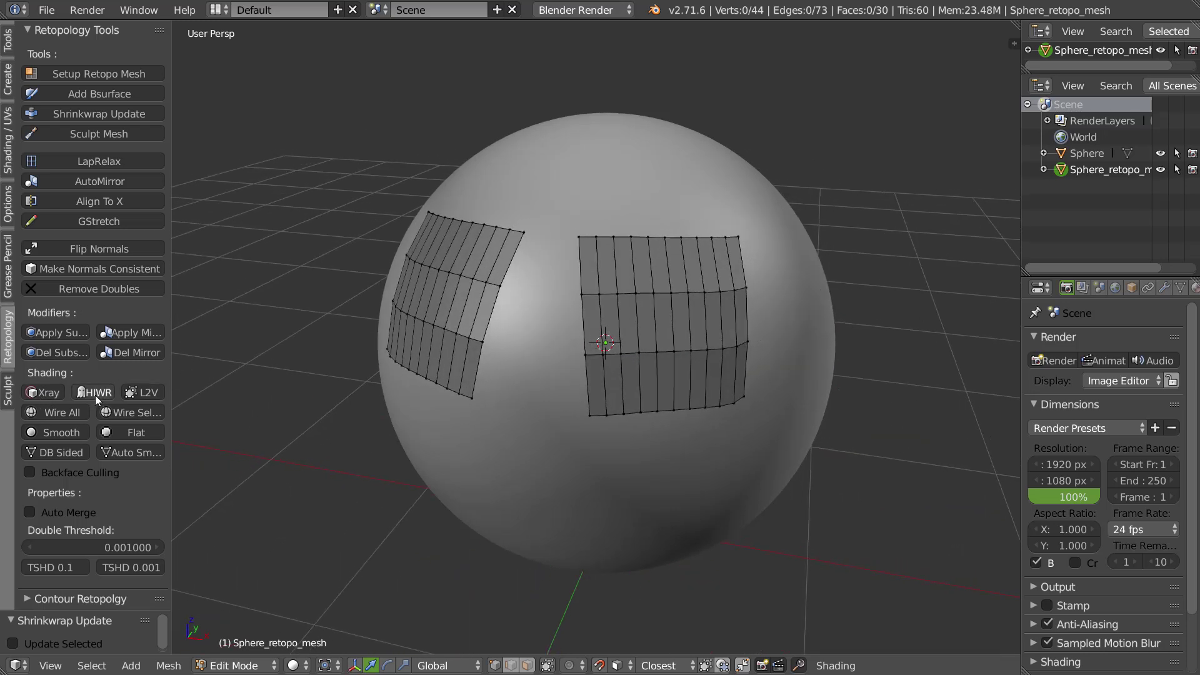
{"action": "left_click", "coordinate": [96, 393]}
{"action": "middle_click_drag", "start_coordinate": [630, 323], "coordinate": [631, 307]}
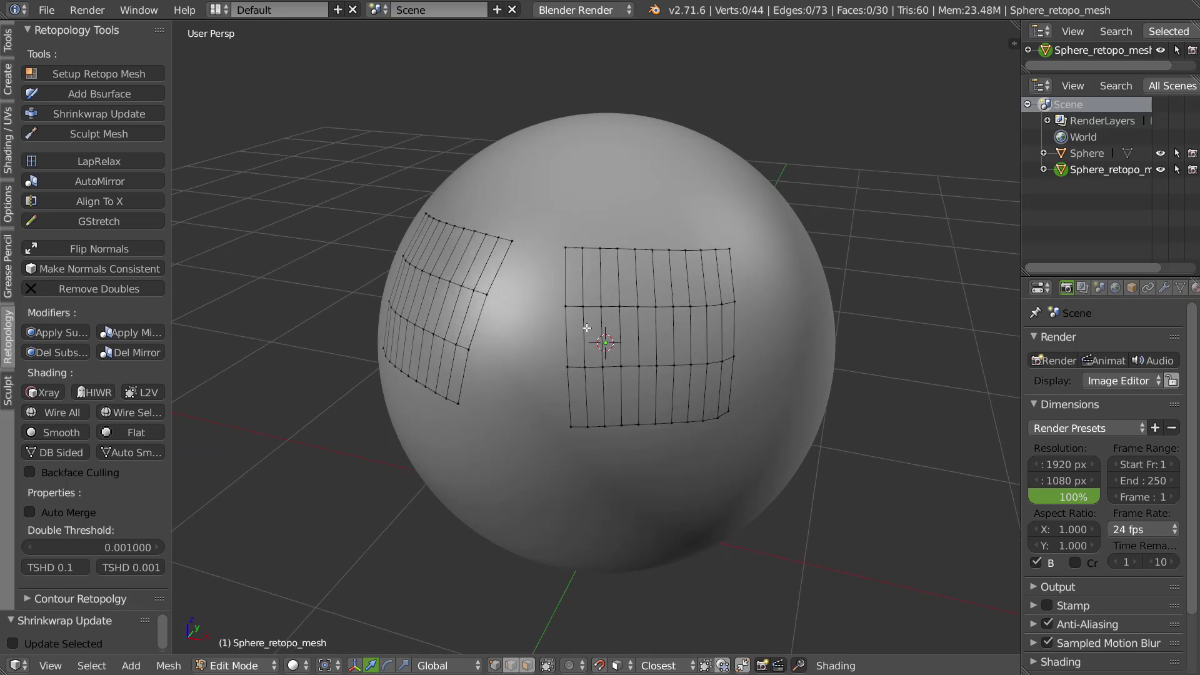
- Select the patch's inner vertical edge loop and extrude it to the mirror centre line
{"action": "right_click", "coordinate": [564, 327], "text": "alt"}
{"action": "middle_click_drag", "start_coordinate": [565, 327], "coordinate": [568, 344]}
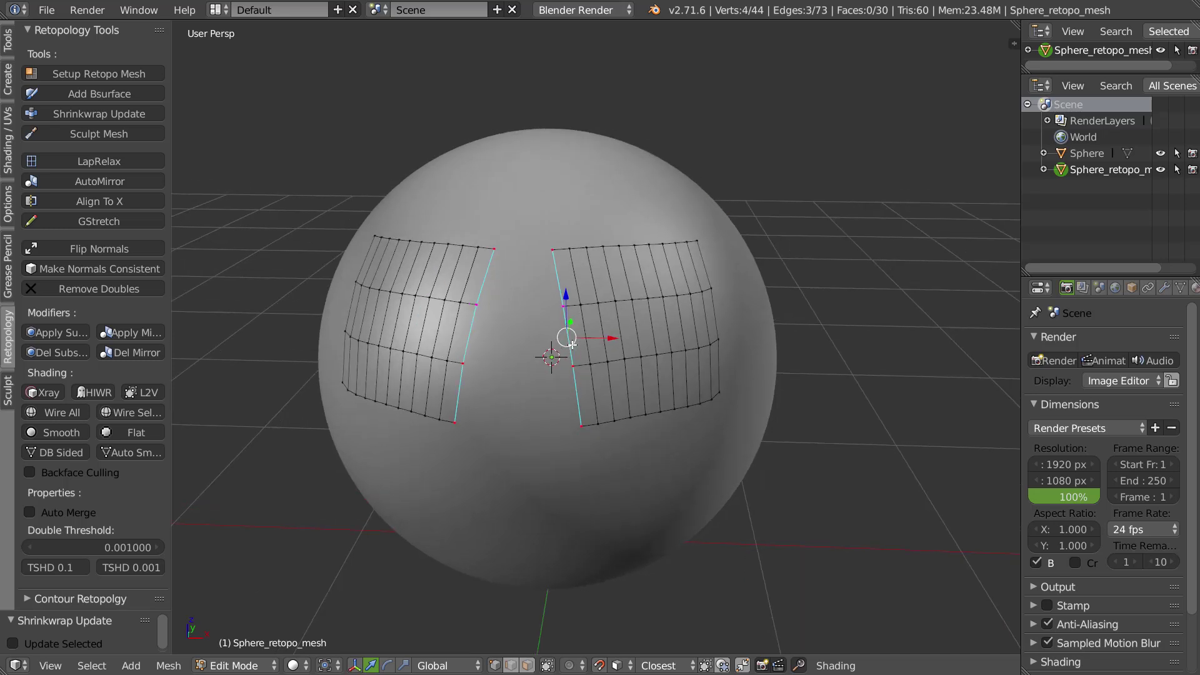
{"action": "key", "text": "e"}
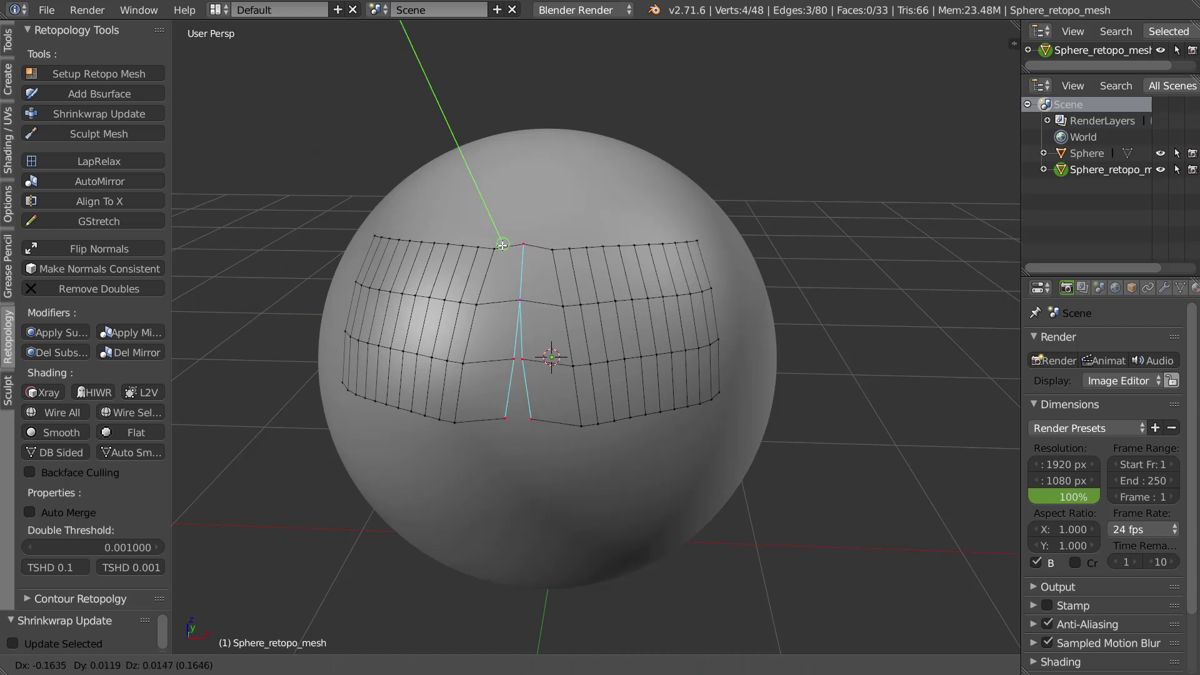
{"action": "left_click", "coordinate": [570, 376]}
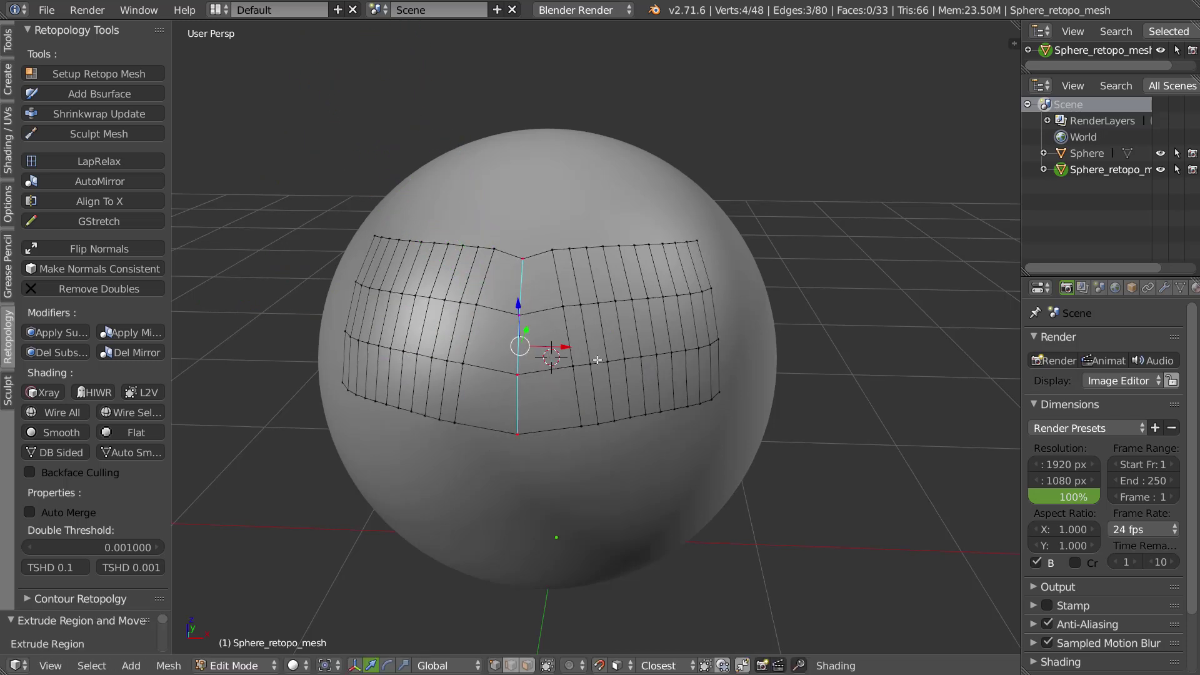
- Even out the patch's bottom and top edge loops and shift the top centre vertex along Y
{"action": "middle_click_drag", "start_coordinate": [571, 376], "coordinate": [578, 400]}
{"action": "right_click", "coordinate": [581, 425], "text": "alt"}
{"action": "right_click", "coordinate": [574, 246], "text": "alt"}
{"action": "right_click", "coordinate": [531, 264]}
{"action": "key", "text": "g"}
{"action": "key", "text": "y"}
{"action": "left_click", "coordinate": [579, 250]}
{"action": "right_click", "coordinate": [591, 246], "text": "alt"}
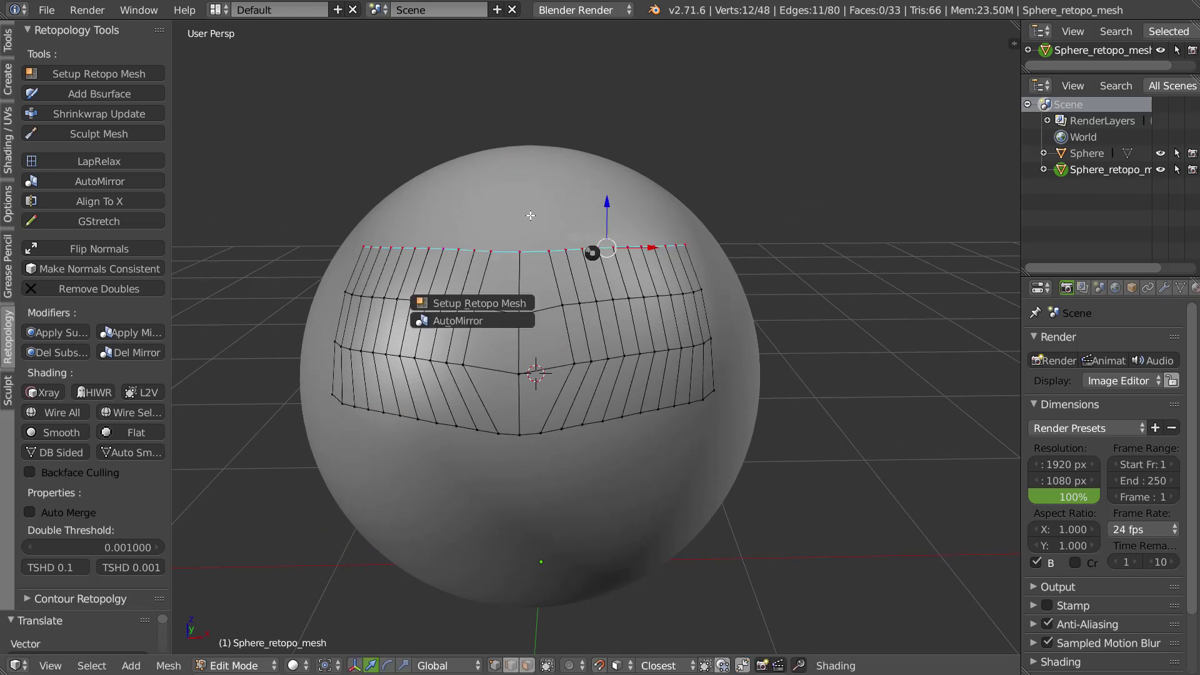
- Shift the lower outer corner vertex of the retopo patch along Y
{"action": "middle_click_drag", "start_coordinate": [622, 285], "coordinate": [596, 295]}
{"action": "right_click", "coordinate": [711, 405]}
{"action": "key", "text": "g"}
{"action": "key", "text": "y"}
{"action": "left_click", "coordinate": [715, 409]}
- Relax the whole retopo patch and reposition two vertices on its inner rows near the centre
{"action": "key", "text": "a"}
{"action": "key", "text": "q"}
{"action": "left_click", "coordinate": [624, 476]}
{"action": "key", "text": "q"}
{"action": "key", "text": "Escape"}
{"action": "right_click_drag", "start_coordinate": [506, 306], "coordinate": [505, 304]}
{"action": "right_click_drag", "start_coordinate": [499, 363], "coordinate": [498, 366]}
{"action": "middle_click_drag", "start_coordinate": [662, 352], "coordinate": [561, 332]}
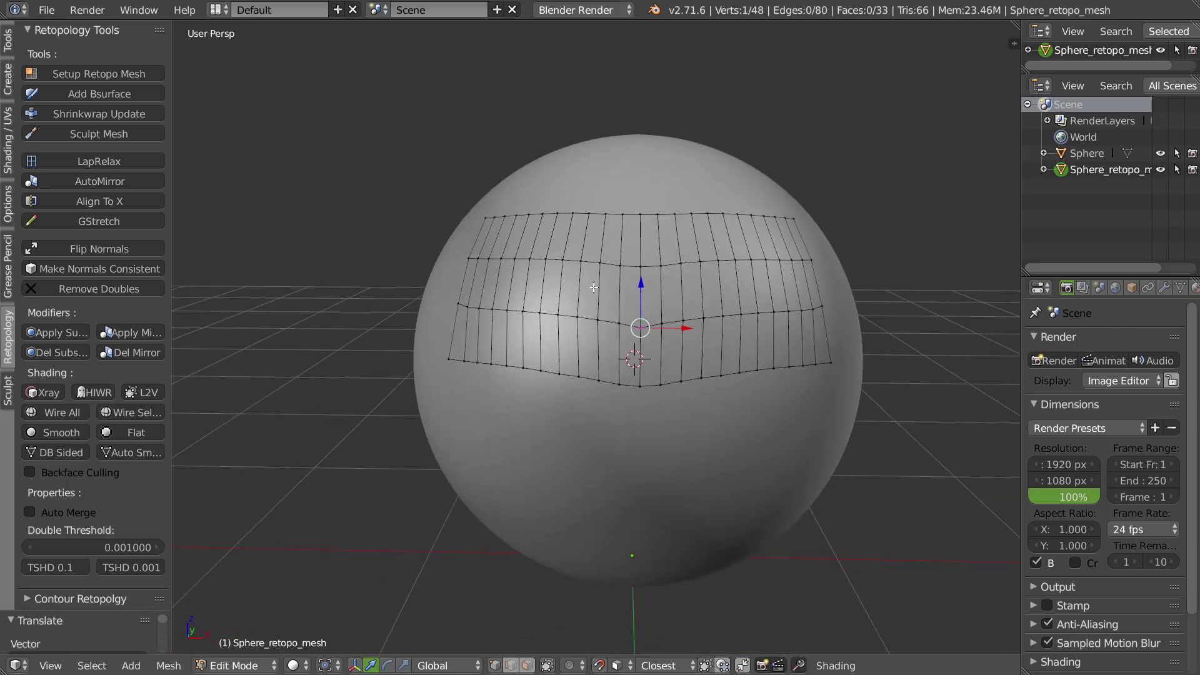
- Return to Object Mode, delete the retopo mesh, and select the original sphere again
{"action": "key", "text": "Tab"}
{"action": "middle_click_drag", "start_coordinate": [605, 294], "coordinate": [630, 329]}
{"action": "key", "text": "x"}
{"action": "left_click", "coordinate": [635, 323]}
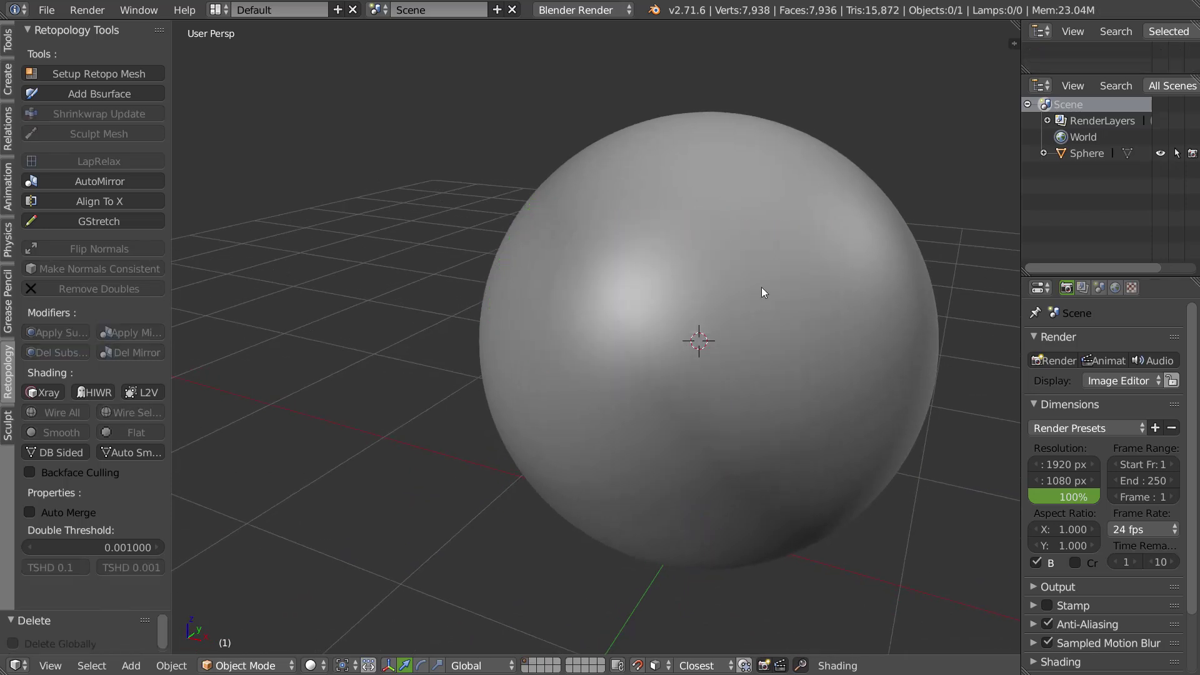
{"action": "scroll", "coordinate": [642, 354], "scroll_direction": "down", "scroll_amount": 4}
{"action": "scroll", "coordinate": [541, 367], "scroll_direction": "up", "scroll_amount": 2}
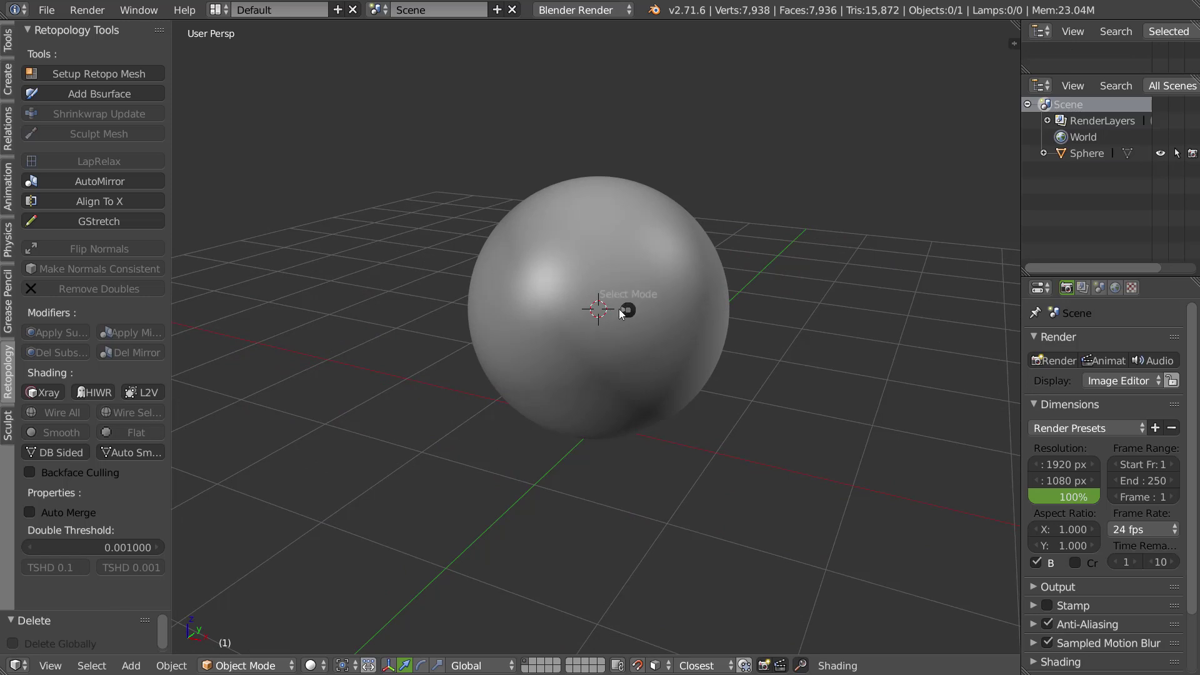
{"action": "right_click", "coordinate": [630, 302]}
- Review the options of the Select Mode, view, and snapping pie menus
{"action": "key", "text": "Tab"}
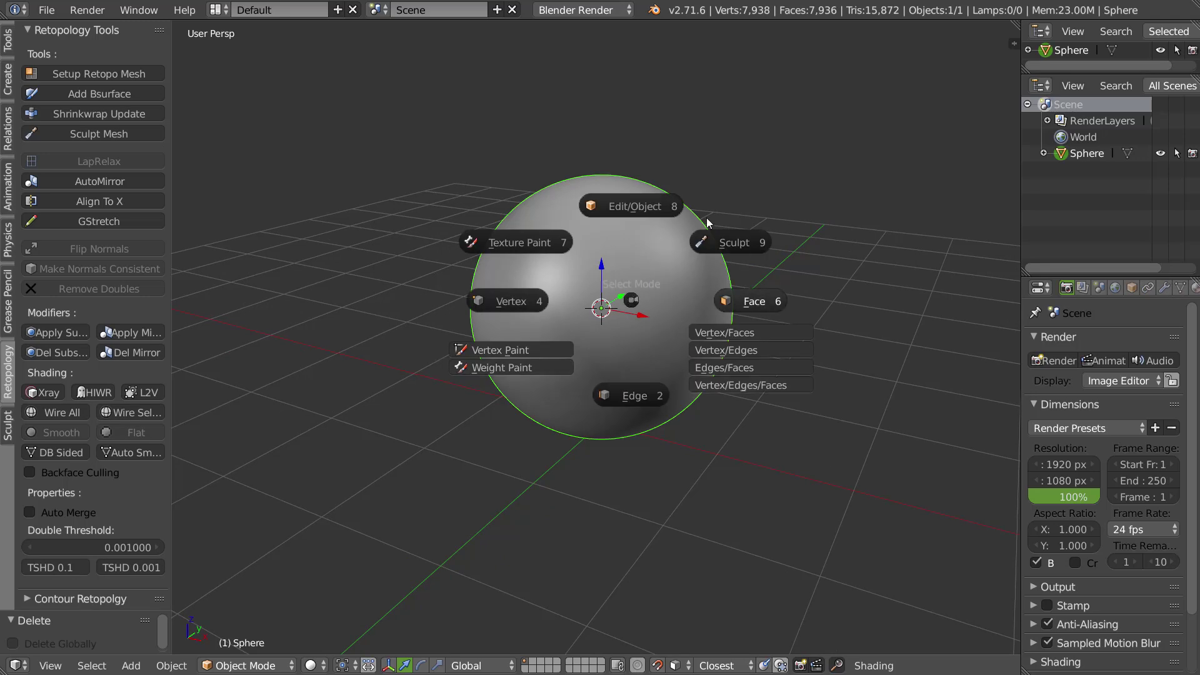
{"action": "key", "text": "Escape"}
{"action": "key", "text": "q"}
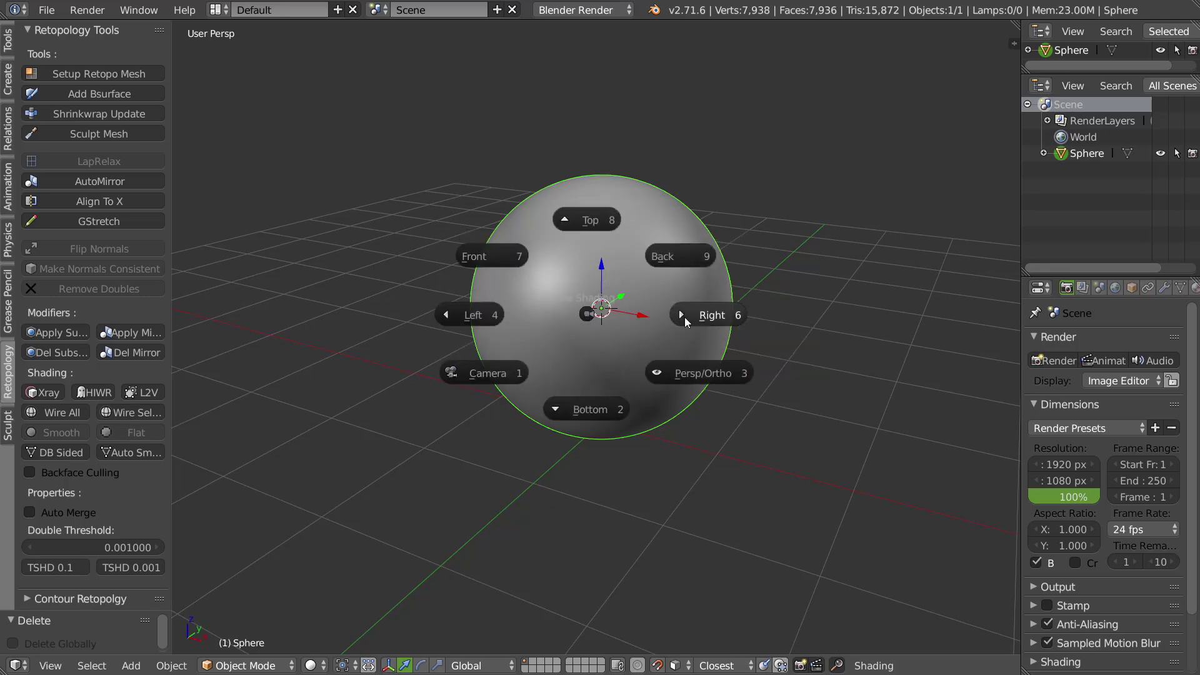
{"action": "key", "text": "Escape"}
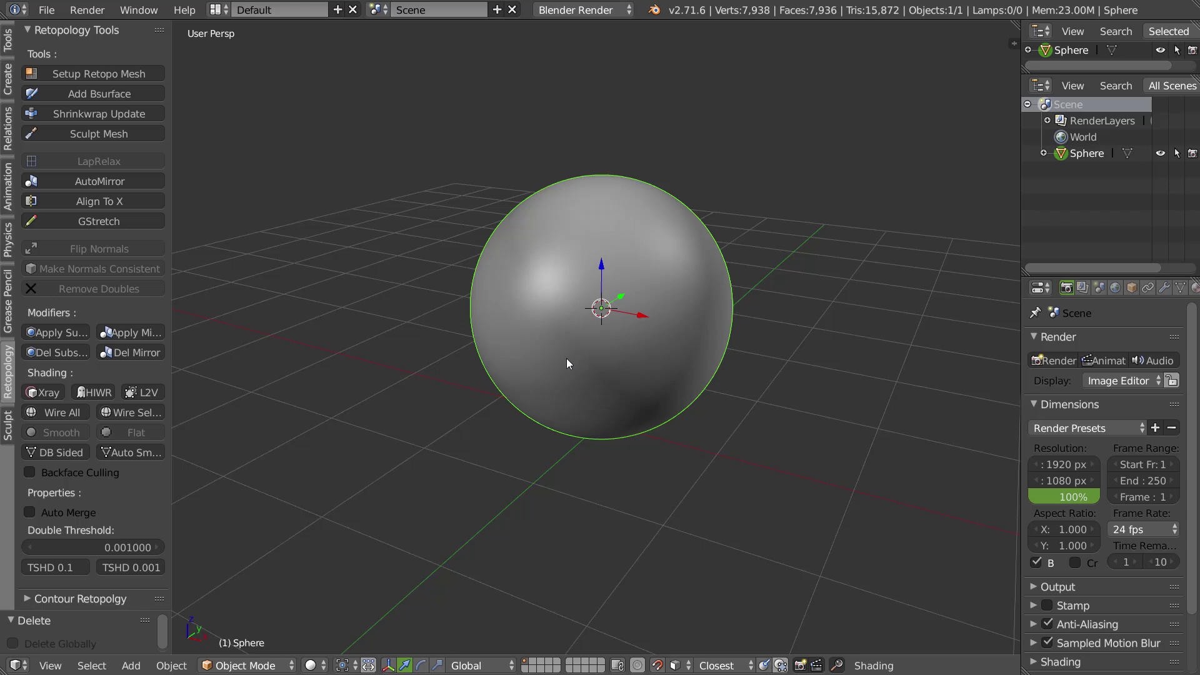
{"action": "key", "text": "ctrl+shift+Tab"}
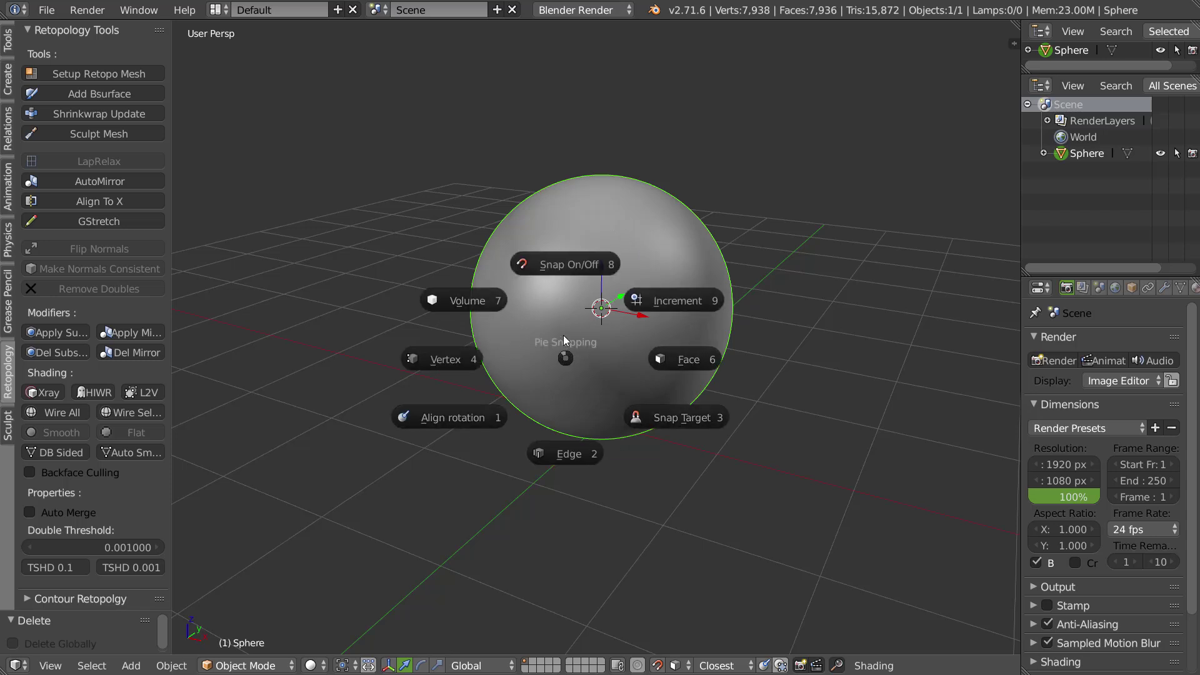
{"action": "key", "text": "Escape"}
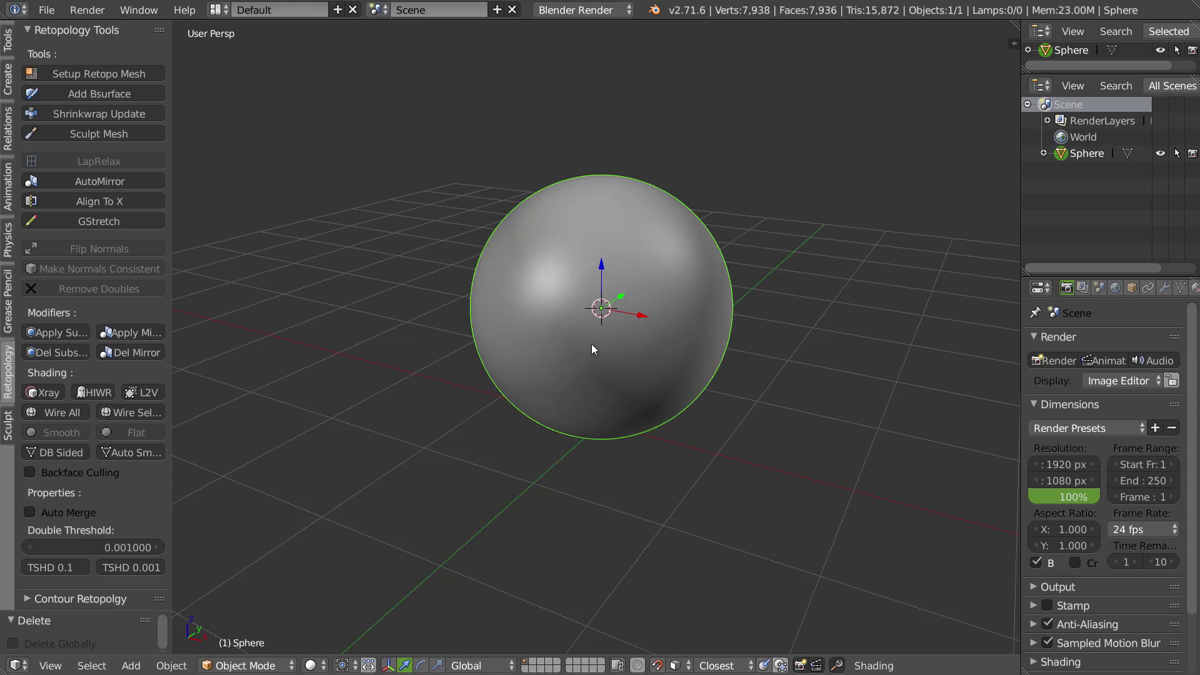
{"action": "middle_click_drag", "start_coordinate": [587, 332], "coordinate": [576, 317]}
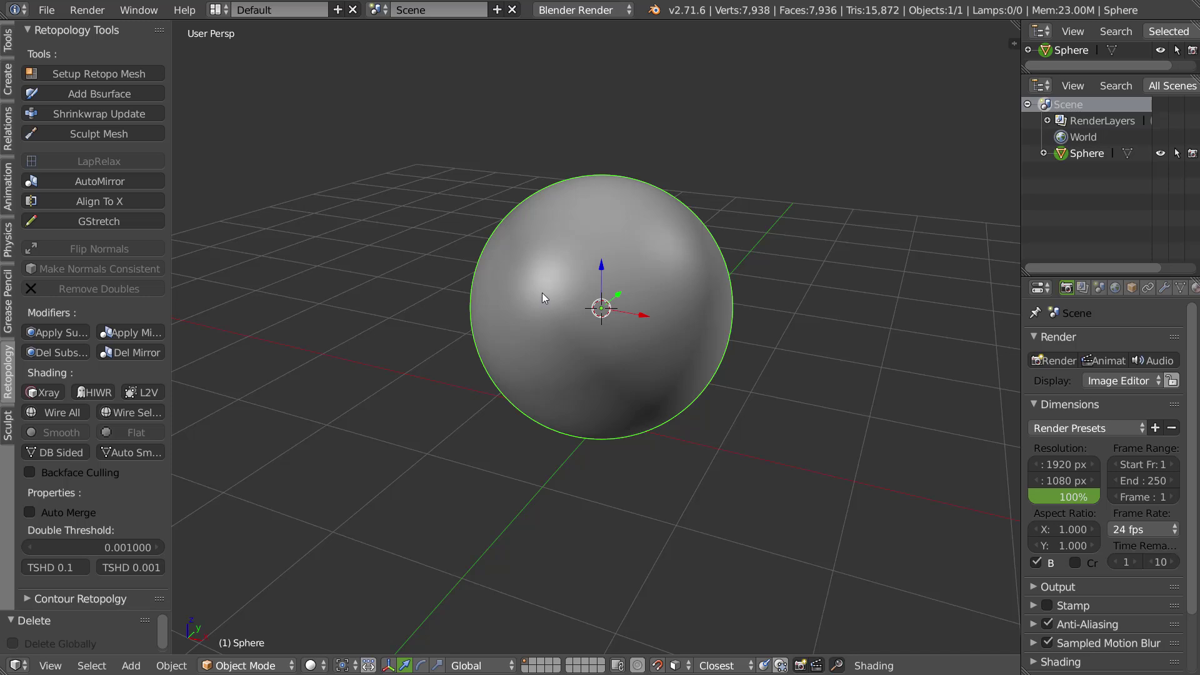
- Switch the sphere repeatedly between Object Mode and face selection in Edit Mode, ending in Object Mode
{"action": "key", "text": "Tab"}
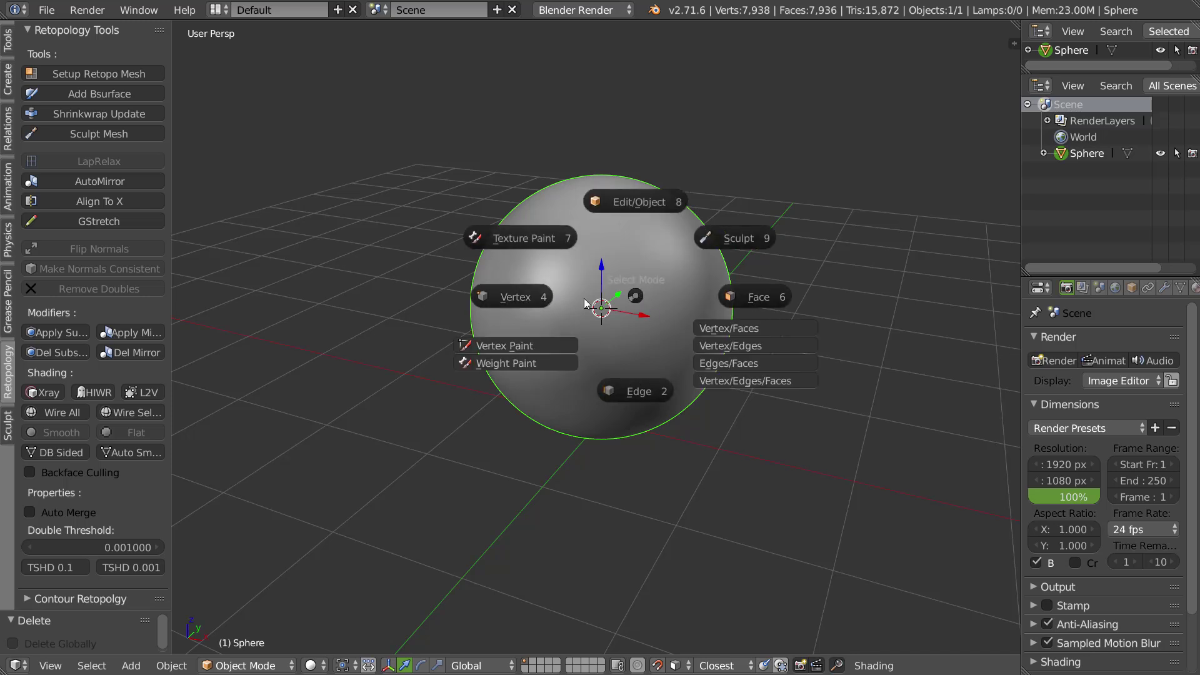
{"action": "left_click", "coordinate": [690, 296]}
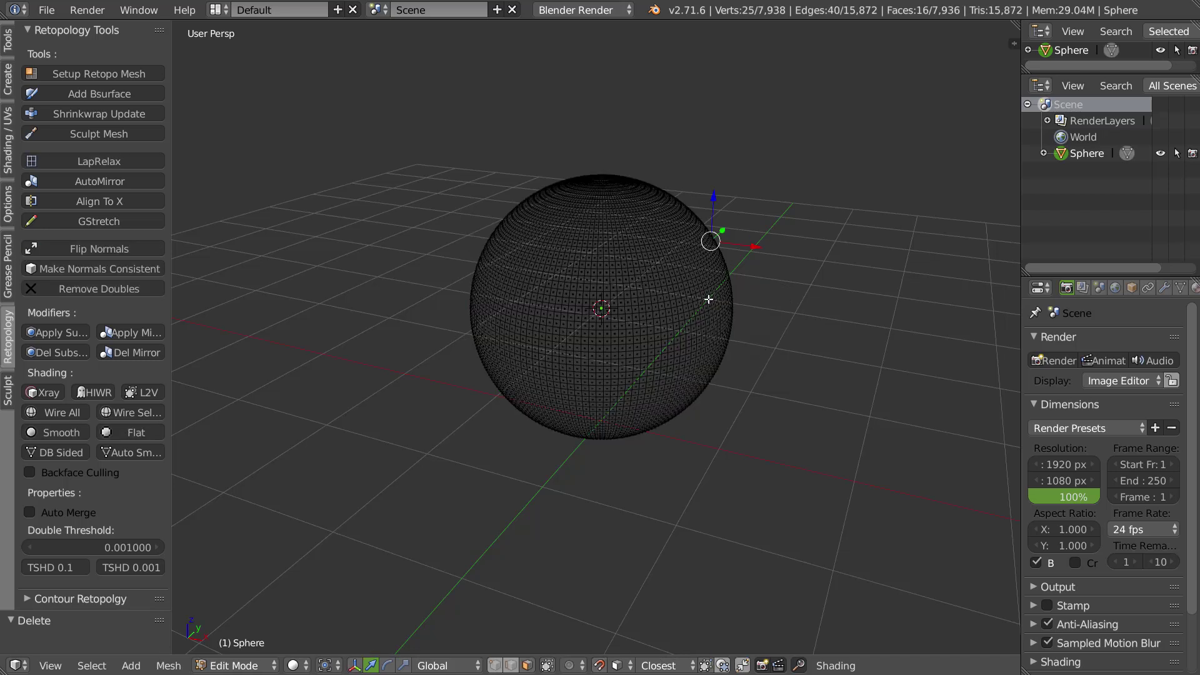
{"action": "key", "text": "Tab"}
{"action": "key", "text": "Tab"}
{"action": "key", "text": "Tab"}
{"action": "left_click", "coordinate": [767, 322]}
{"action": "key", "text": "Tab"}
{"action": "left_click", "coordinate": [673, 325]}
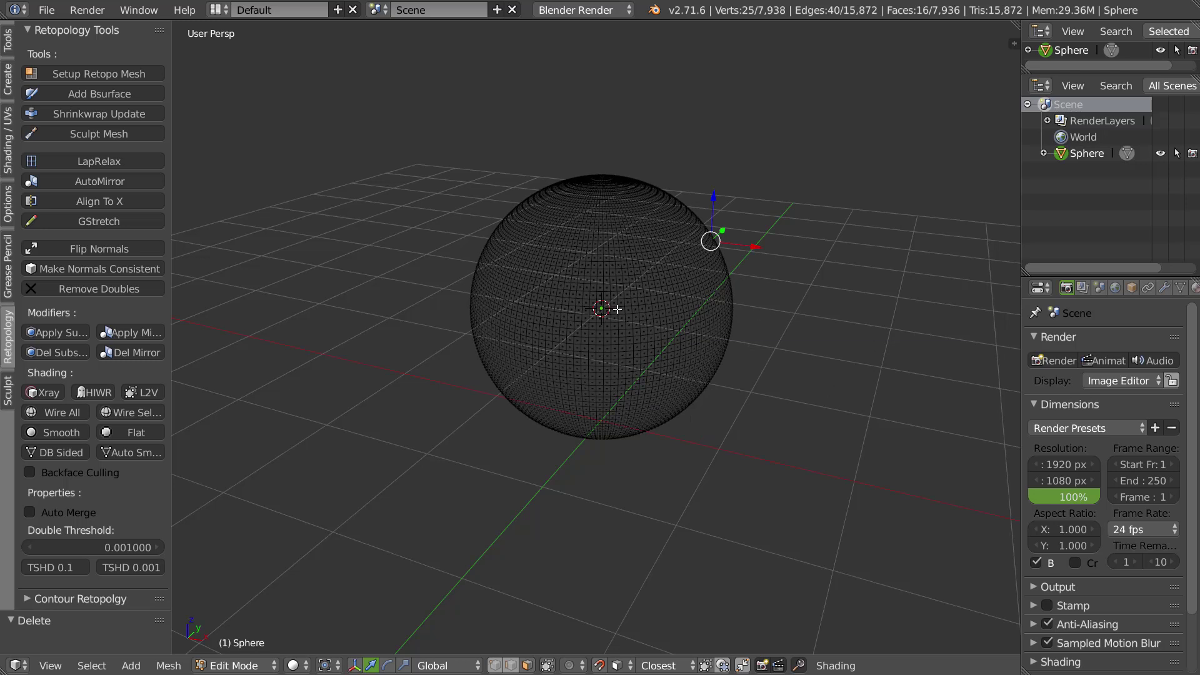
{"action": "scroll", "coordinate": [632, 305], "scroll_direction": "up", "scroll_amount": 2}
{"action": "key", "text": "Tab"}
- Enter Sculpt Mode, try a Draw brush stroke on the sphere's upper area, and undo it
{"action": "key", "text": "Tab"}
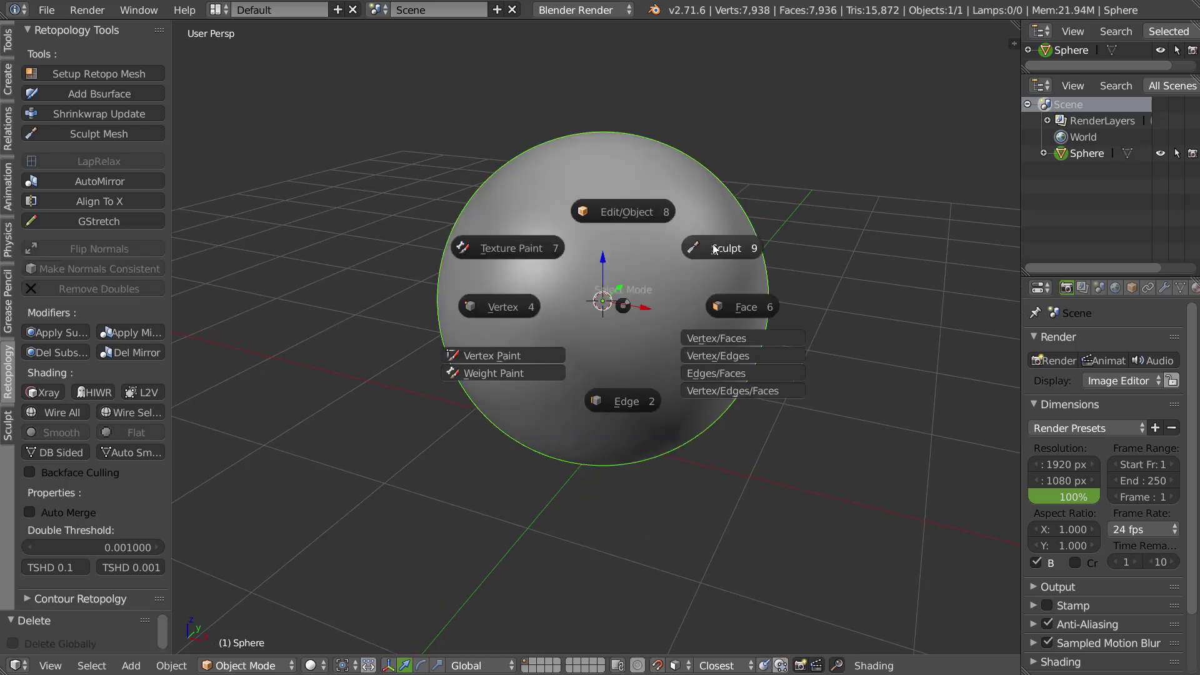
{"action": "left_click", "coordinate": [636, 261]}
{"action": "key", "text": "ctrl+z"}
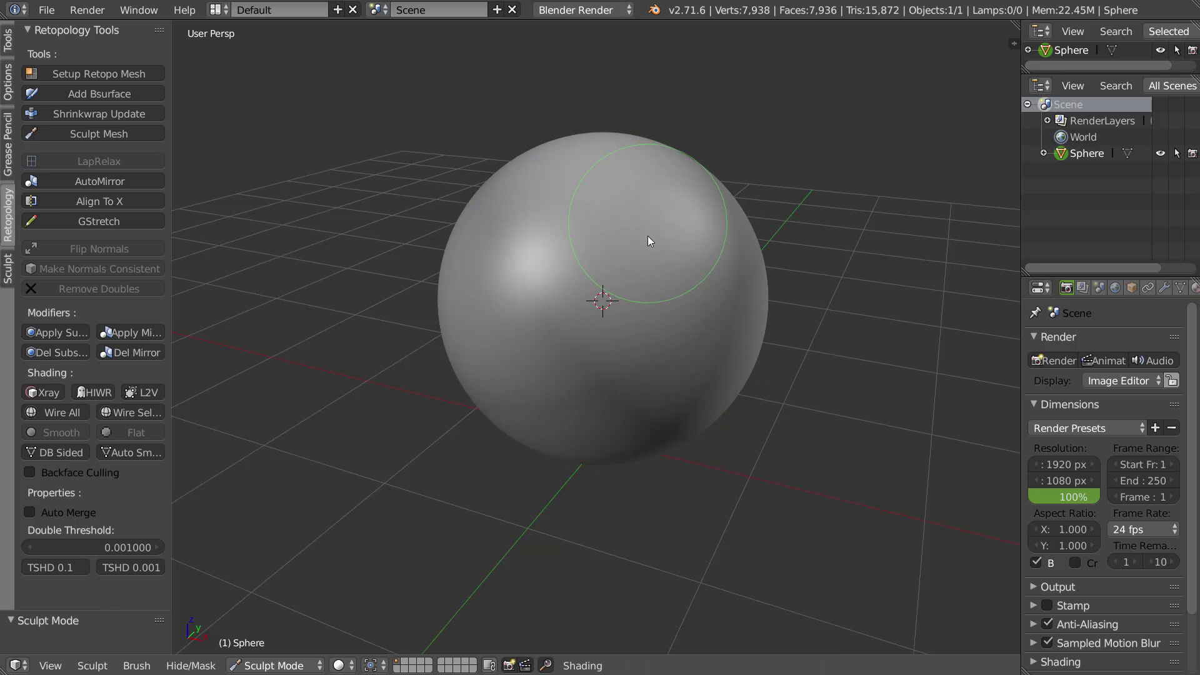
{"action": "key", "text": "w"}
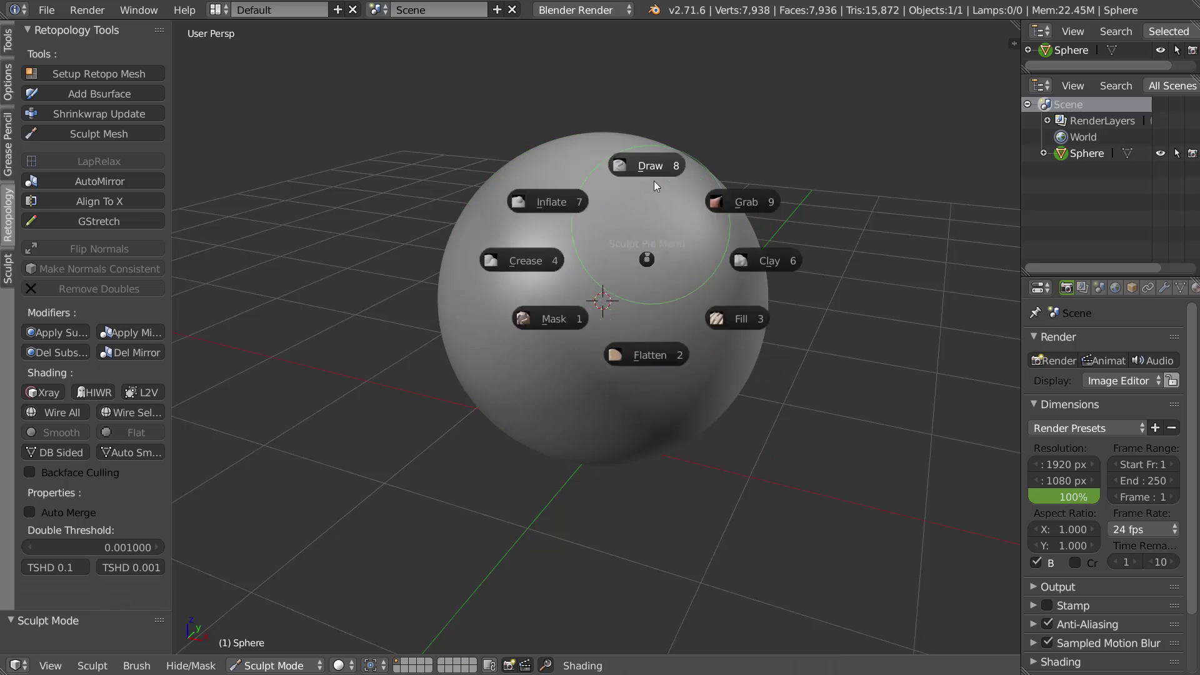
{"action": "left_click", "coordinate": [665, 163]}
{"action": "mouse_move", "coordinate": [650, 239]}
{"action": "left_mouse_down"}
{"action": "mouse_move", "coordinate": [677, 226]}
{"action": "mouse_move", "coordinate": [687, 238]}
{"action": "mouse_move", "coordinate": [651, 240]}
{"action": "mouse_move", "coordinate": [657, 230]}
{"action": "mouse_move", "coordinate": [732, 260]}
{"action": "left_mouse_up"}
{"action": "key", "text": "ctrl+z"}
- In Edit Mode, pull a vertex on the sphere's upper side outward about 0.27 with Smooth proportional editing at size 1.00
{"action": "key", "text": "Tab"}
{"action": "middle_click_drag", "start_coordinate": [661, 250], "coordinate": [815, 204]}
{"action": "right_click", "coordinate": [812, 201]}
{"action": "middle_click_drag", "start_coordinate": [831, 265], "coordinate": [680, 246]}
{"action": "key", "text": "o"}
{"action": "key", "text": "g"}
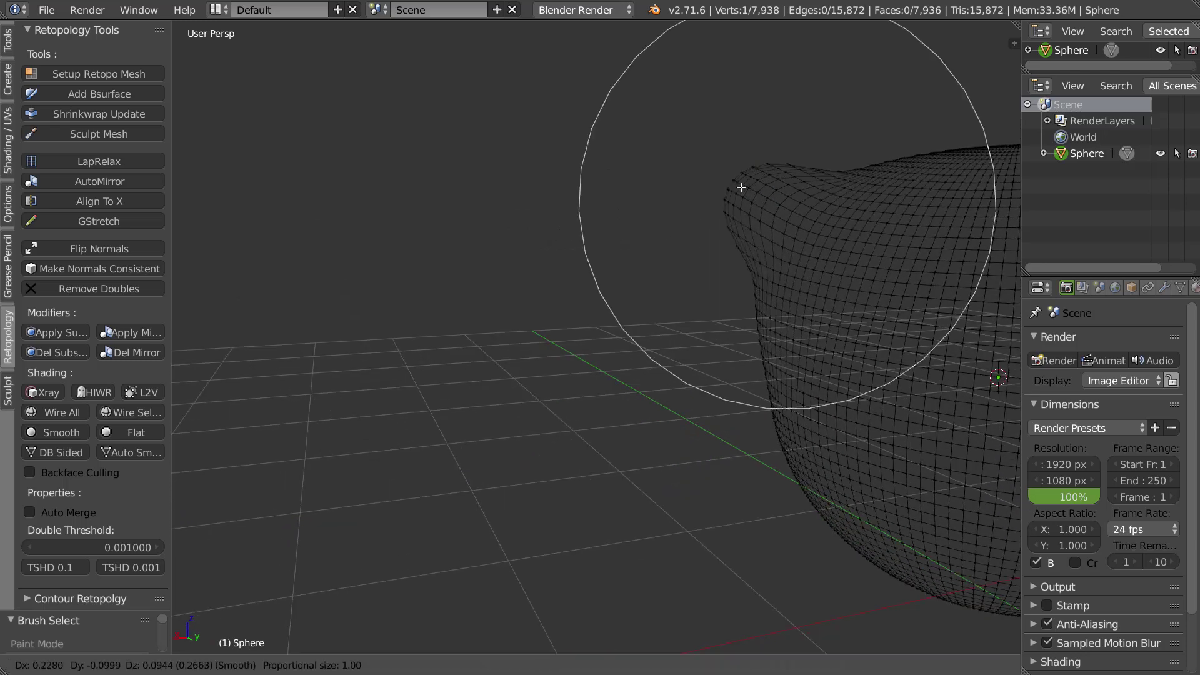
{"action": "left_click", "coordinate": [744, 188]}
- Return to Object Mode and apply Shade Flat to the deformed sphere
{"action": "middle_click_drag", "start_coordinate": [649, 239], "coordinate": [894, 248]}
{"action": "mouse_move", "coordinate": [728, 248]}
{"action": "middle_mouse_down", "text": "shift"}
{"action": "mouse_move", "coordinate": [758, 217]}
{"action": "mouse_move", "coordinate": [710, 245]}
{"action": "middle_mouse_up", "text": "shift"}
{"action": "key", "text": "Tab"}
{"action": "key", "text": "z"}
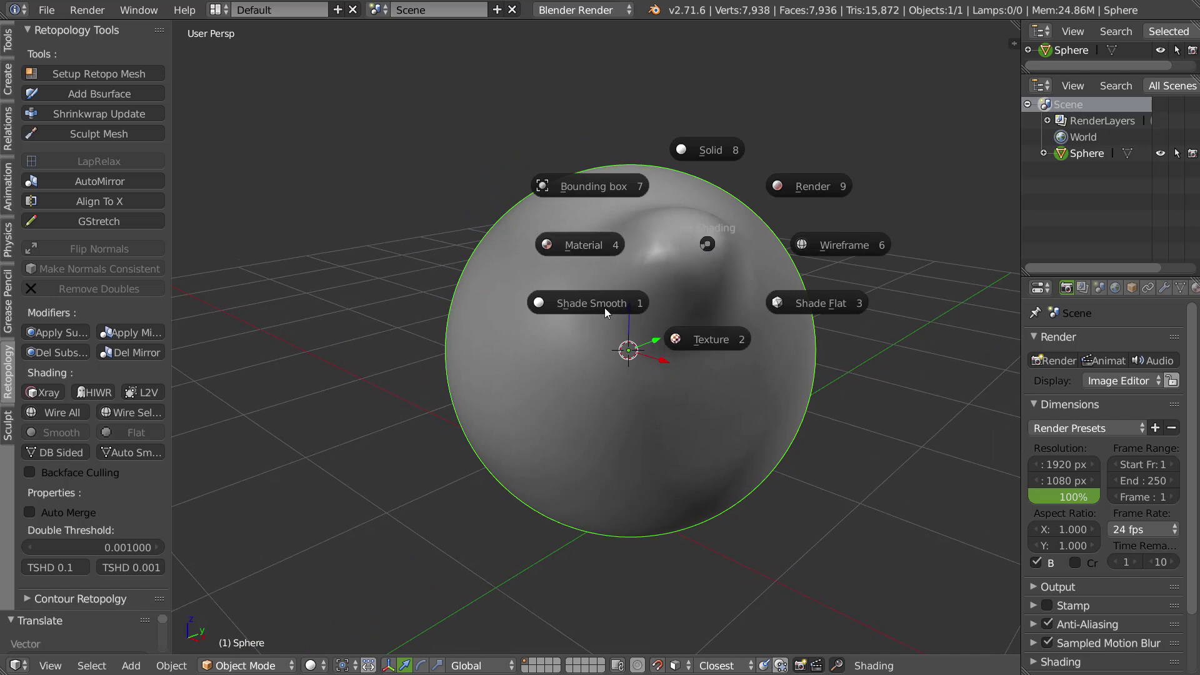
{"action": "mouse_move", "coordinate": [748, 274]}
{"action": "middle_mouse_down"}
{"action": "mouse_move", "coordinate": [726, 279]}
{"action": "mouse_move", "coordinate": [793, 284]}
{"action": "mouse_move", "coordinate": [766, 254]}
{"action": "mouse_move", "coordinate": [767, 275]}
{"action": "middle_mouse_up"}
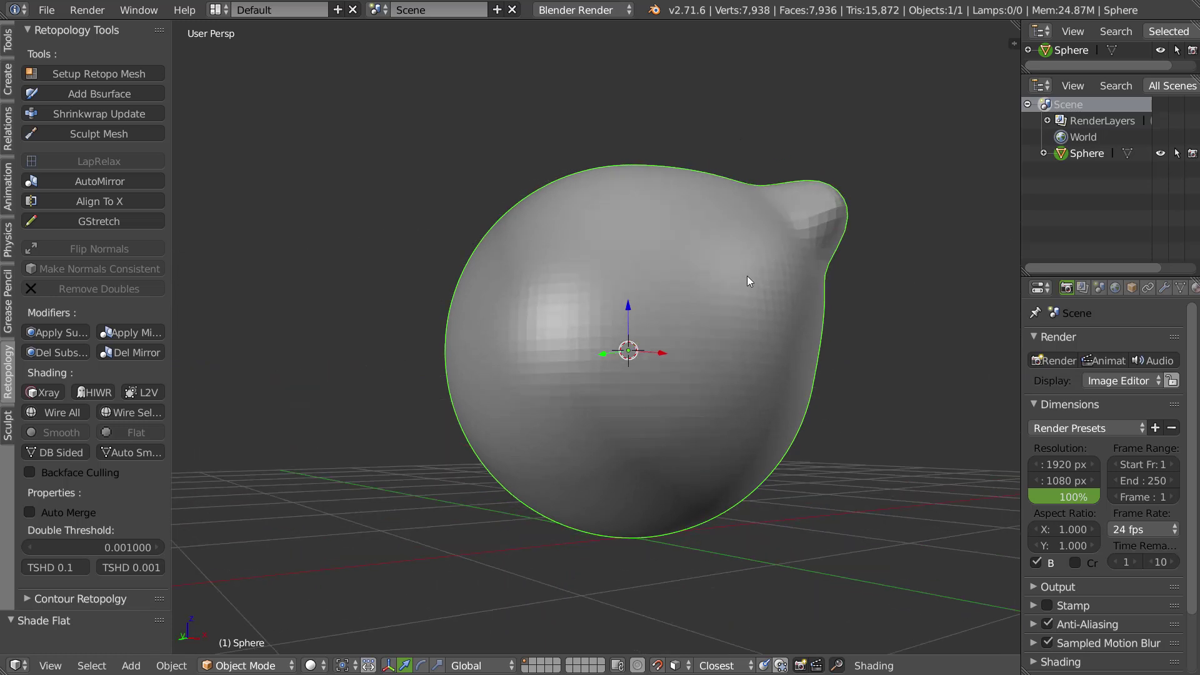
- Move the deformed sphere's origin to the bottom of its mesh
{"action": "key", "text": "ctrl+shift+alt+c"}
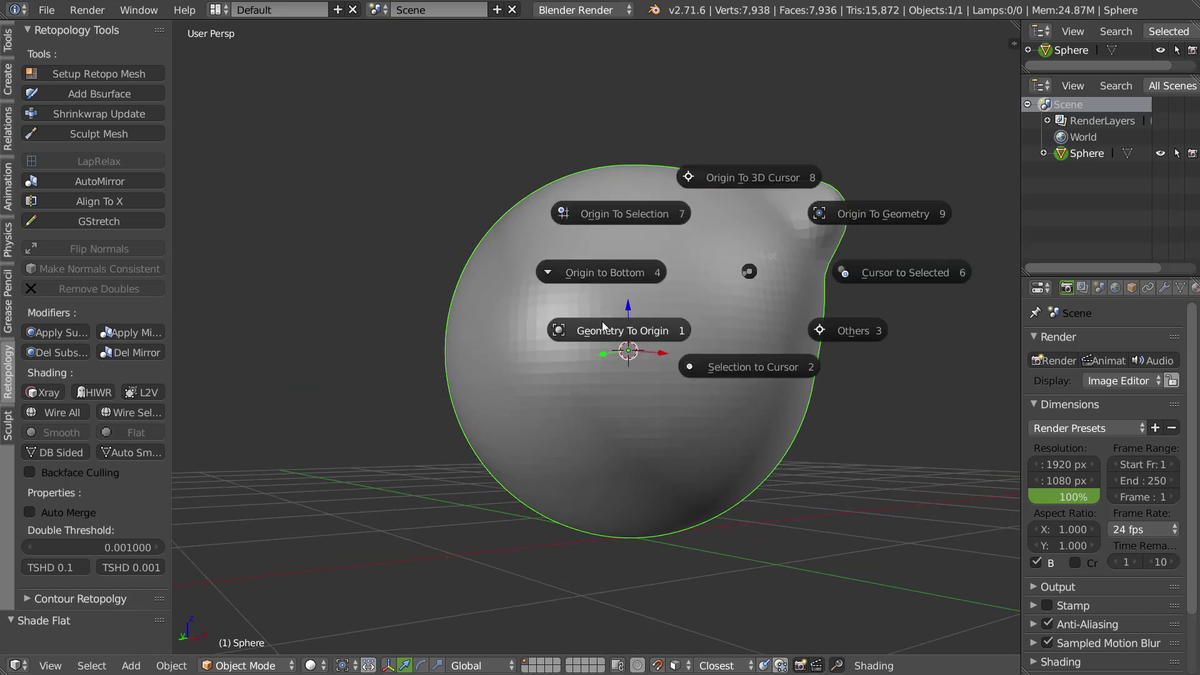
{"action": "left_click", "coordinate": [594, 275]}
{"action": "middle_click_drag", "start_coordinate": [601, 299], "coordinate": [663, 288]}
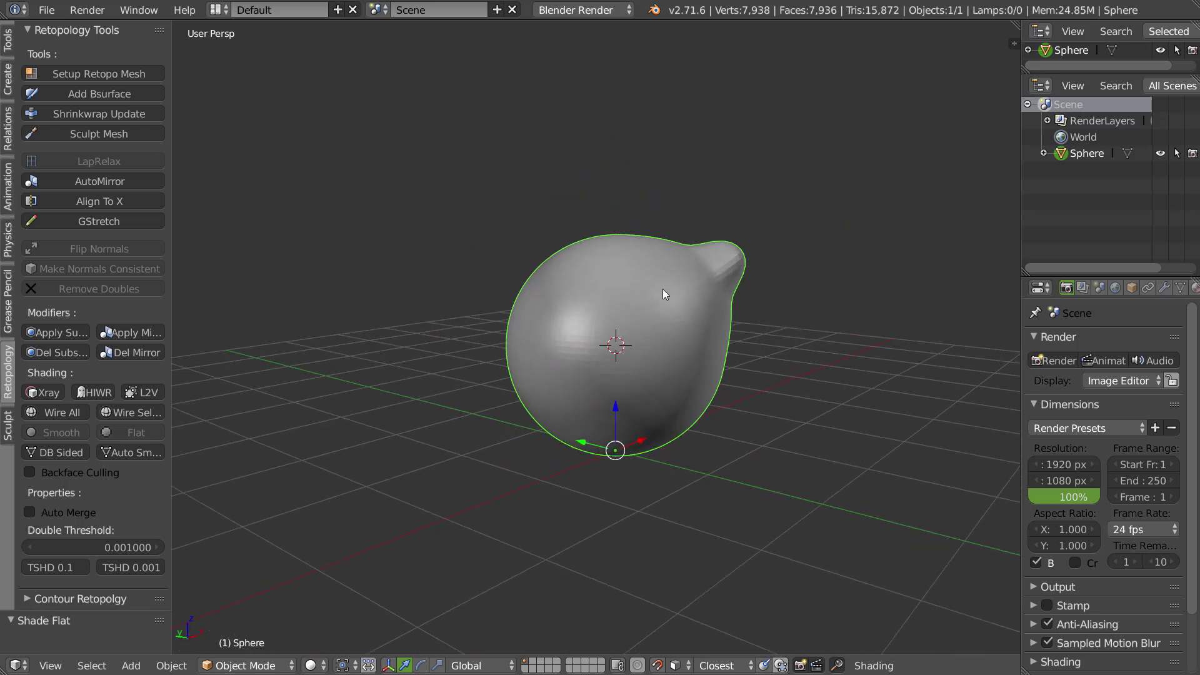
- Apply Shade Smooth to the deformed sphere
{"action": "key", "text": "z"}
{"action": "left_click", "coordinate": [556, 345]}
{"action": "mouse_move", "coordinate": [556, 345]}
{"action": "middle_mouse_down"}
{"action": "mouse_move", "coordinate": [611, 295]}
{"action": "mouse_move", "coordinate": [590, 291]}
{"action": "mouse_move", "coordinate": [672, 267]}
{"action": "middle_mouse_up"}
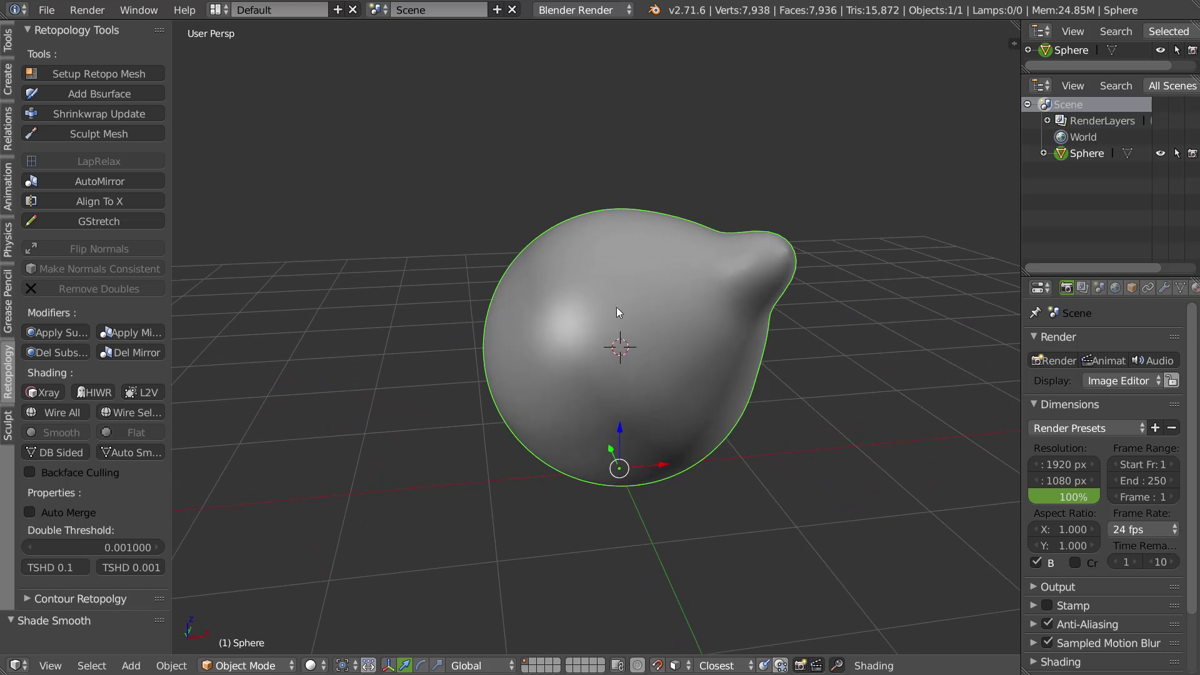
- Switch the manipulator to Scale and squash the deformed sphere along the X axis toward its bottom origin
{"action": "key", "text": "ctrl+space"}
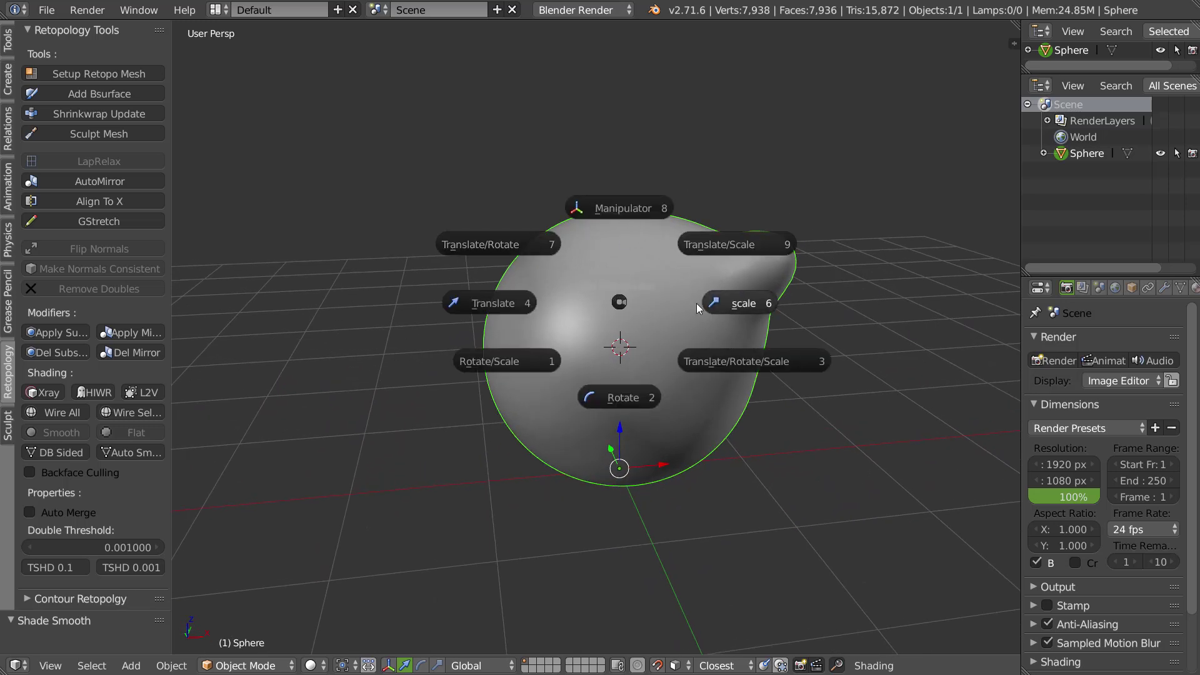
{"action": "left_click", "coordinate": [742, 304]}
{"action": "middle_click_drag", "start_coordinate": [743, 304], "coordinate": [633, 460]}
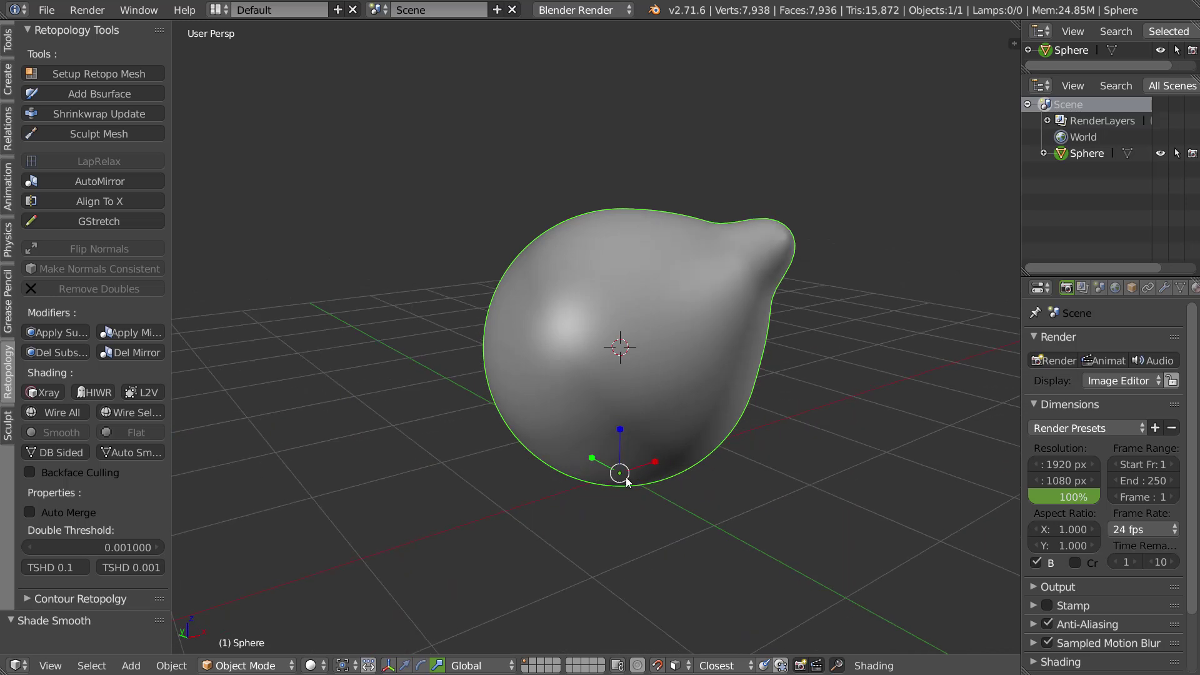
{"action": "key", "text": "g"}
{"action": "right_click", "coordinate": [601, 470]}
{"action": "left_click_drag", "start_coordinate": [657, 461], "coordinate": [626, 467]}
{"action": "middle_click_drag", "start_coordinate": [627, 478], "coordinate": [675, 386]}
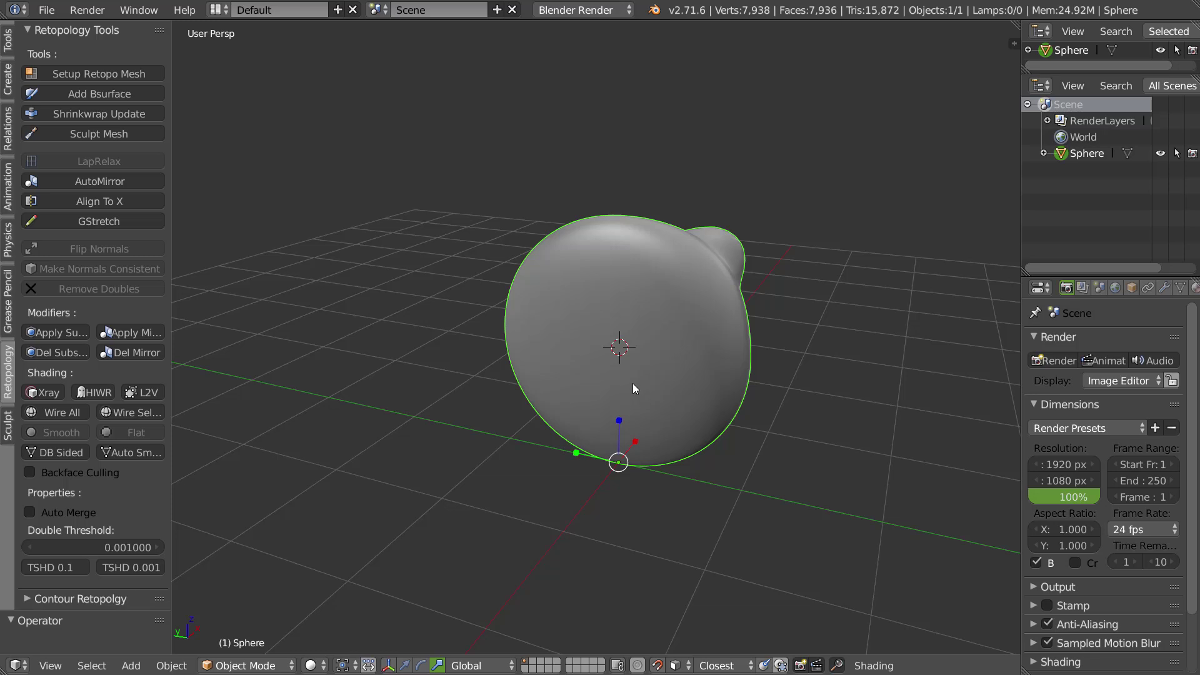
- Undo the last X-axis scaling and delete the deformed sphere from the scene
{"action": "left_click", "coordinate": [169, 664]}
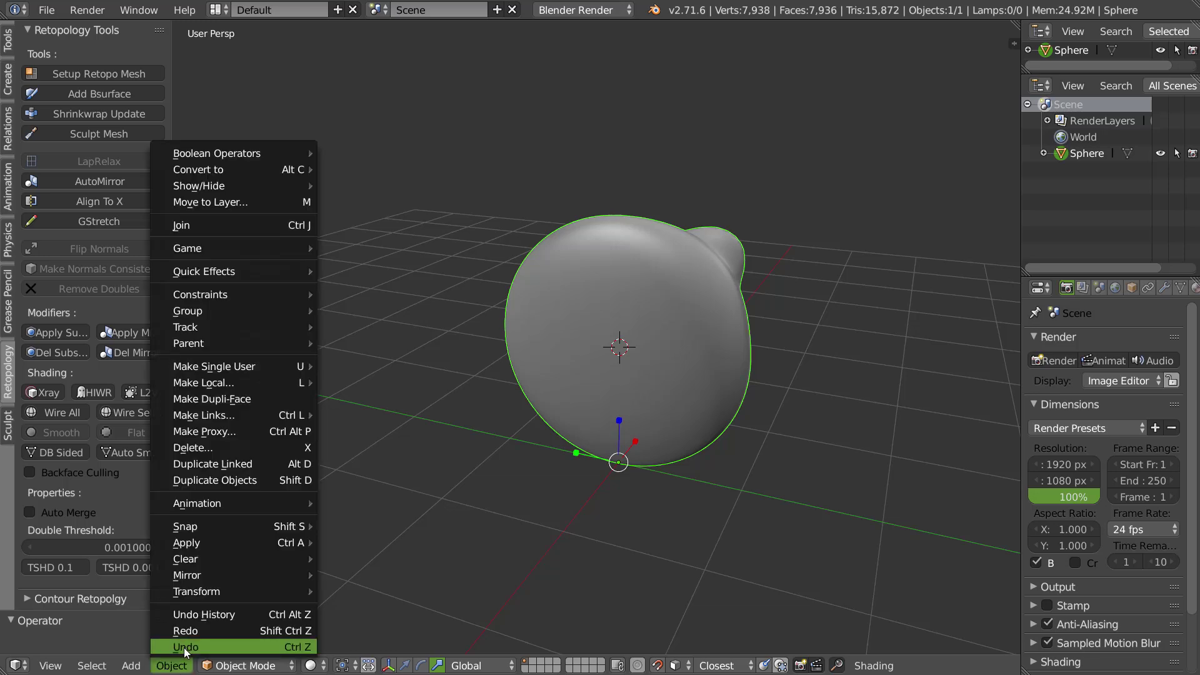
{"action": "left_click", "coordinate": [185, 648]}
{"action": "left_click", "coordinate": [169, 664]}
{"action": "middle_click_drag", "start_coordinate": [619, 350], "coordinate": [661, 332]}
{"action": "key", "text": "x"}
{"action": "left_click", "coordinate": [640, 340]}
- Add a new UV sphere to the empty scene at the 3D cursor
{"action": "key", "text": "w"}
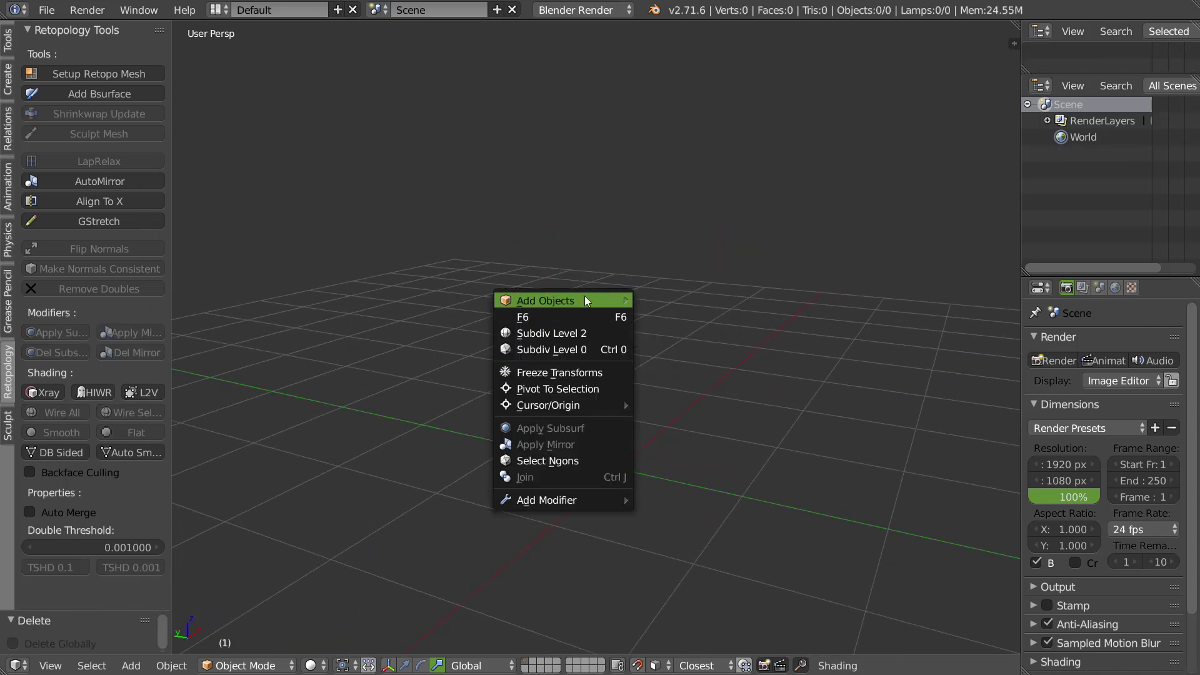
{"action": "mouse_move", "coordinate": [586, 299]}
{"action": "left_click", "coordinate": [684, 332]}
{"action": "scroll", "coordinate": [615, 352], "scroll_direction": "down", "scroll_amount": 2}
{"action": "middle_click_drag", "start_coordinate": [577, 370], "coordinate": [586, 348]}
{"action": "middle_click_drag", "start_coordinate": [518, 371], "coordinate": [516, 354], "text": "shift"}
{"action": "scroll", "coordinate": [618, 330], "scroll_direction": "up", "scroll_amount": 1}
{"action": "scroll", "coordinate": [622, 329], "scroll_direction": "up", "scroll_amount": 1}
{"action": "mouse_move", "coordinate": [622, 329]}
{"action": "middle_mouse_down"}
{"action": "mouse_move", "coordinate": [595, 335]}
{"action": "mouse_move", "coordinate": [588, 323]}
{"action": "mouse_move", "coordinate": [613, 335]}
{"action": "middle_mouse_up"}
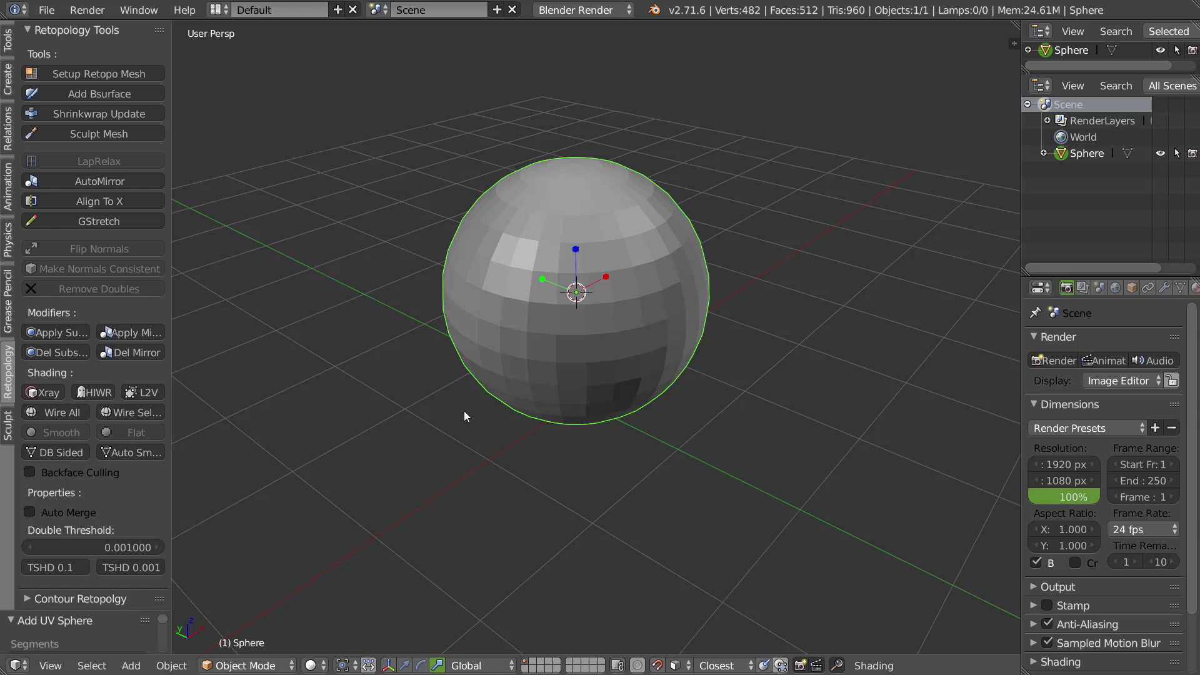
- Switch the main area to the Image Editor and back to the 3D View
{"action": "key", "text": "space"}
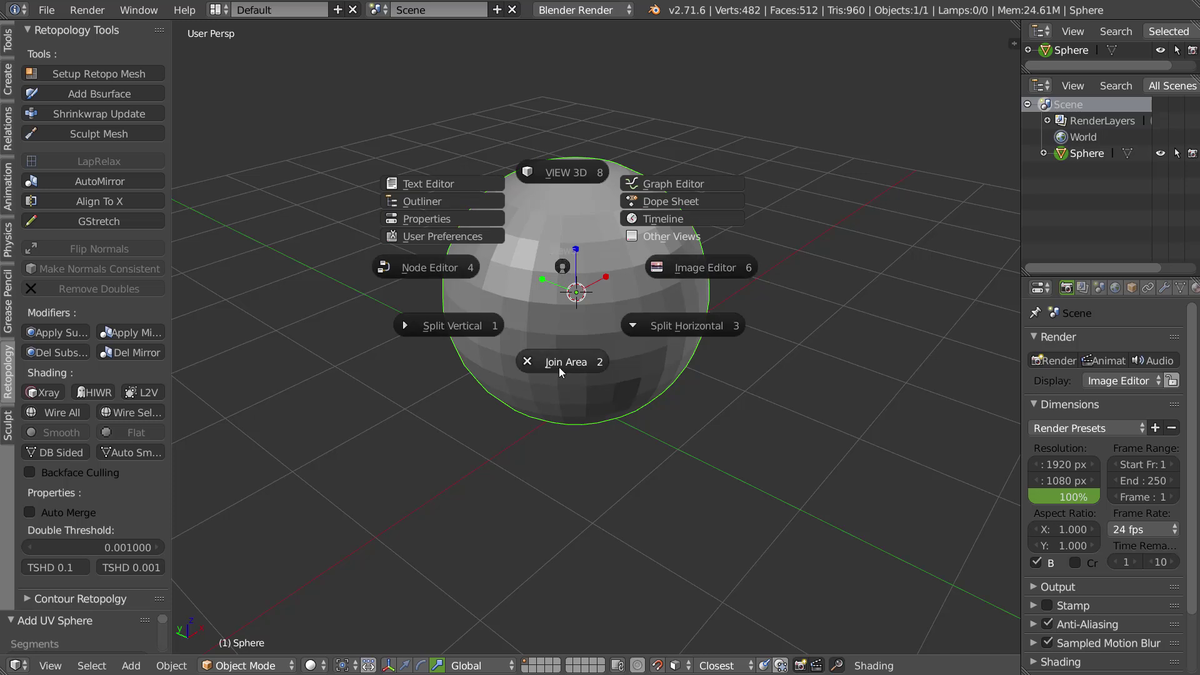
{"action": "key", "text": "Escape"}
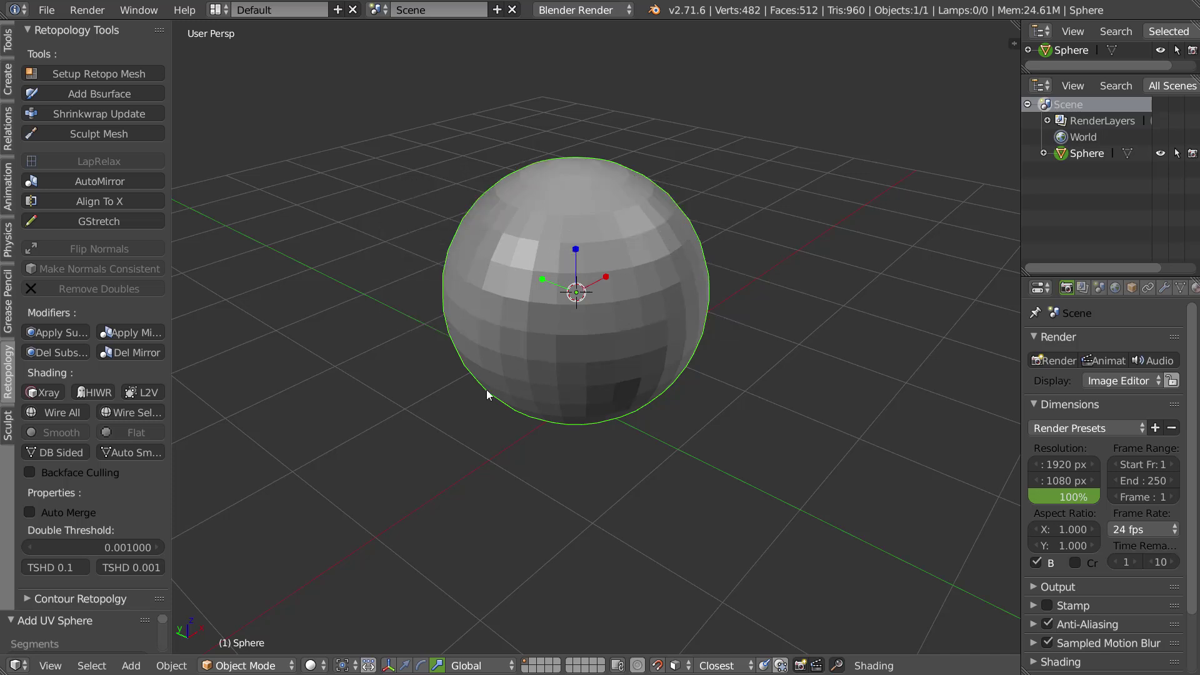
{"action": "key", "text": "space"}
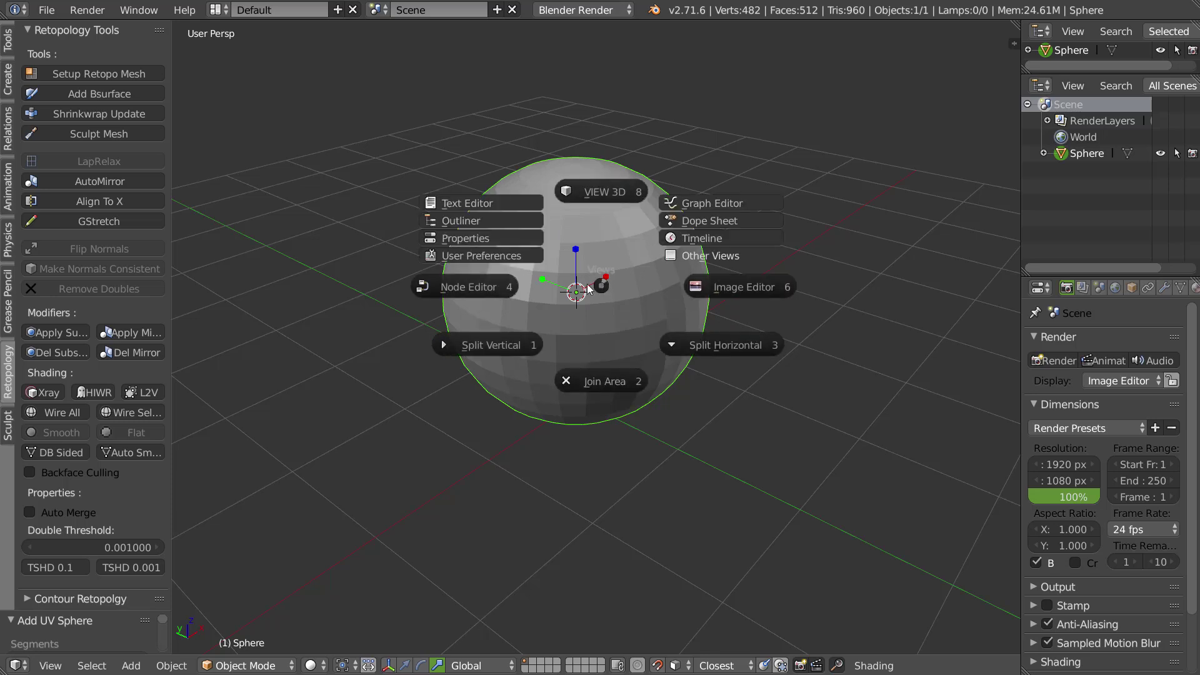
{"action": "left_click", "coordinate": [698, 308]}
{"action": "key", "text": "space"}
{"action": "left_click", "coordinate": [677, 239]}
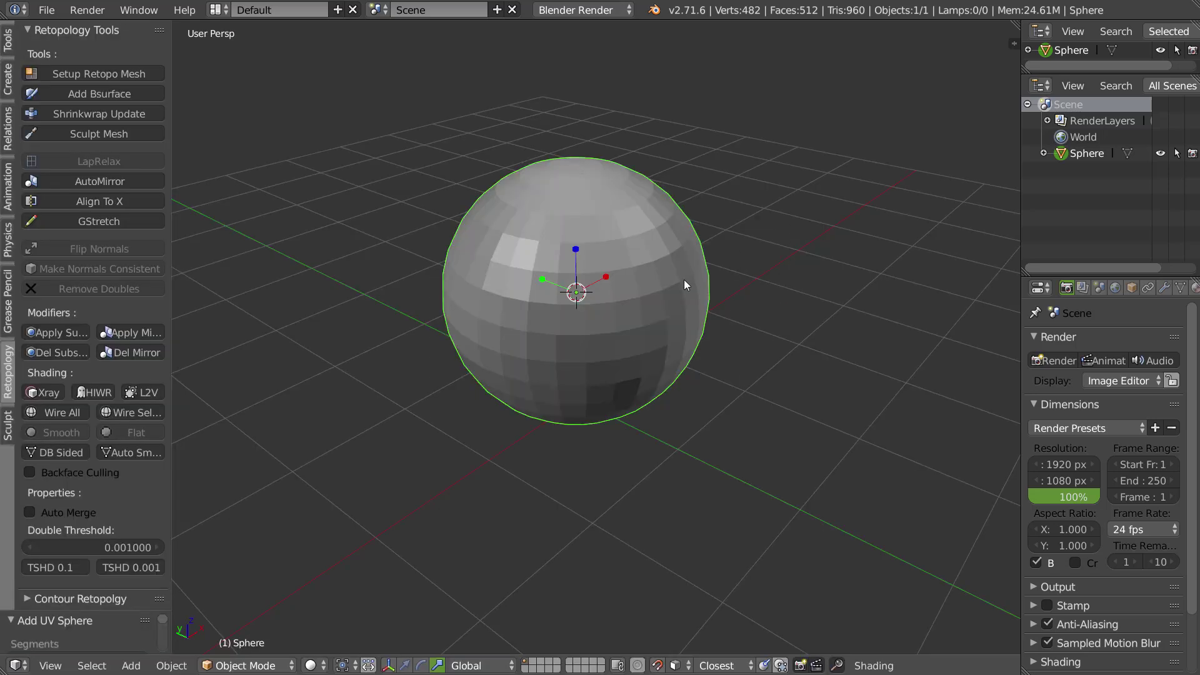
- Switch the main area to the Node Editor and from there to the Image Editor
{"action": "key", "text": "space"}
{"action": "left_click", "coordinate": [634, 333]}
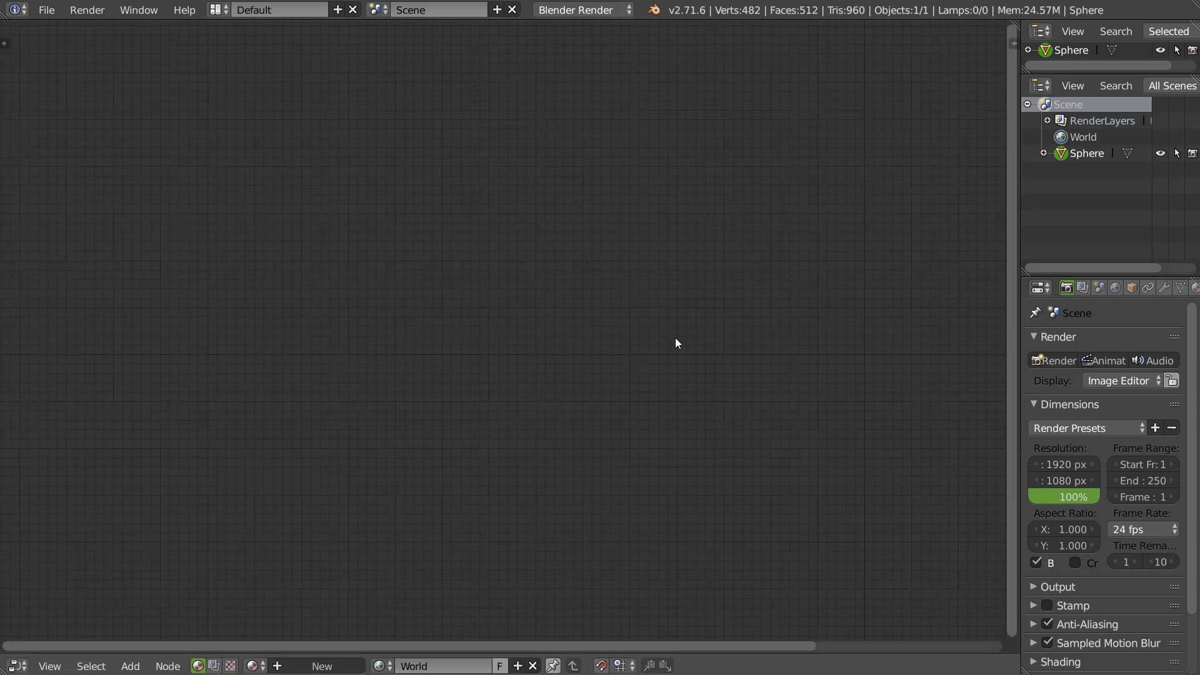
{"action": "key", "text": "space"}
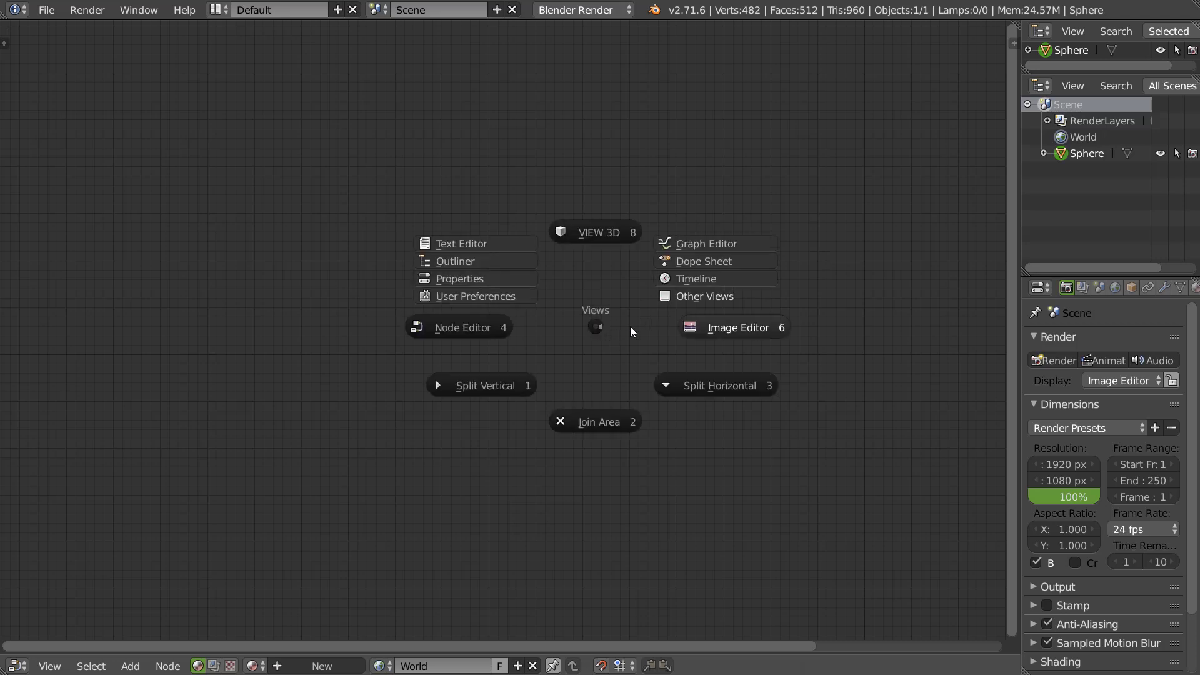
{"action": "left_click", "coordinate": [704, 327]}
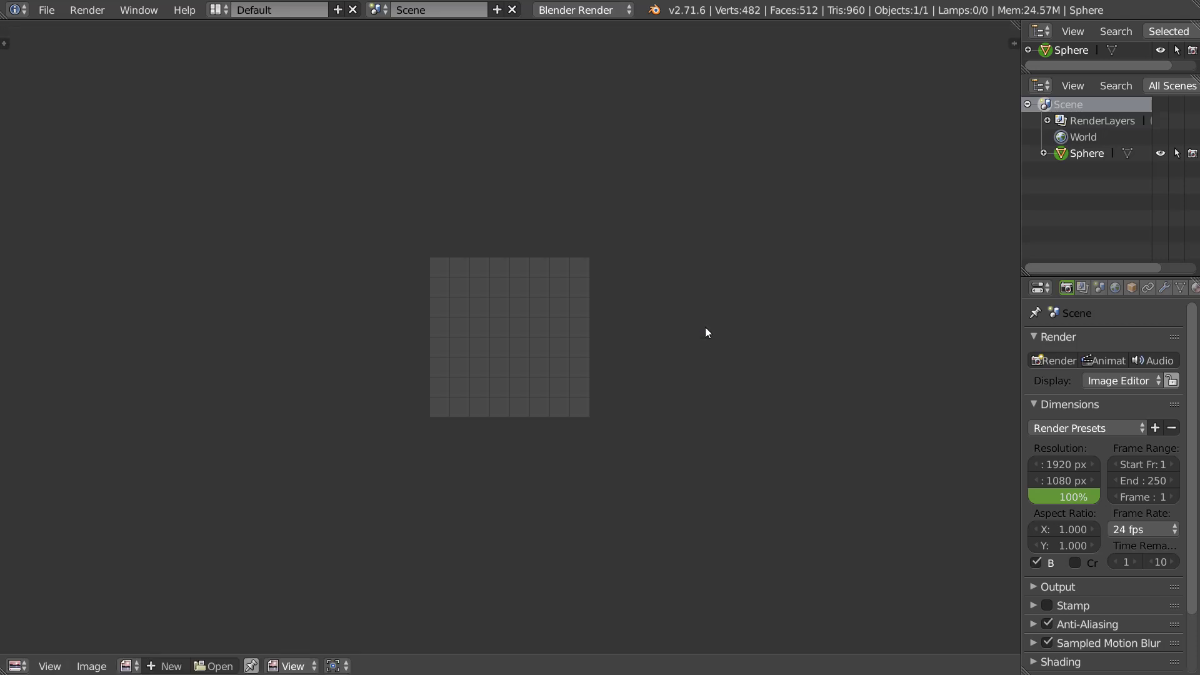
- Cycle the main area through the Node Editor, the 3D View, the Image Editor and back to the 3D View
{"action": "key", "text": "space"}
{"action": "left_click", "coordinate": [531, 324]}
{"action": "key", "text": "space"}
{"action": "left_click", "coordinate": [611, 222]}
{"action": "key", "text": "space"}
{"action": "left_click", "coordinate": [664, 340]}
{"action": "key", "text": "space"}
{"action": "left_click", "coordinate": [611, 268]}
- Switch the main area to the Node Editor and split it vertically into two side-by-side areas
{"action": "key", "text": "space"}
{"action": "left_click", "coordinate": [528, 332]}
{"action": "key", "text": "space"}
{"action": "left_click", "coordinate": [523, 393]}
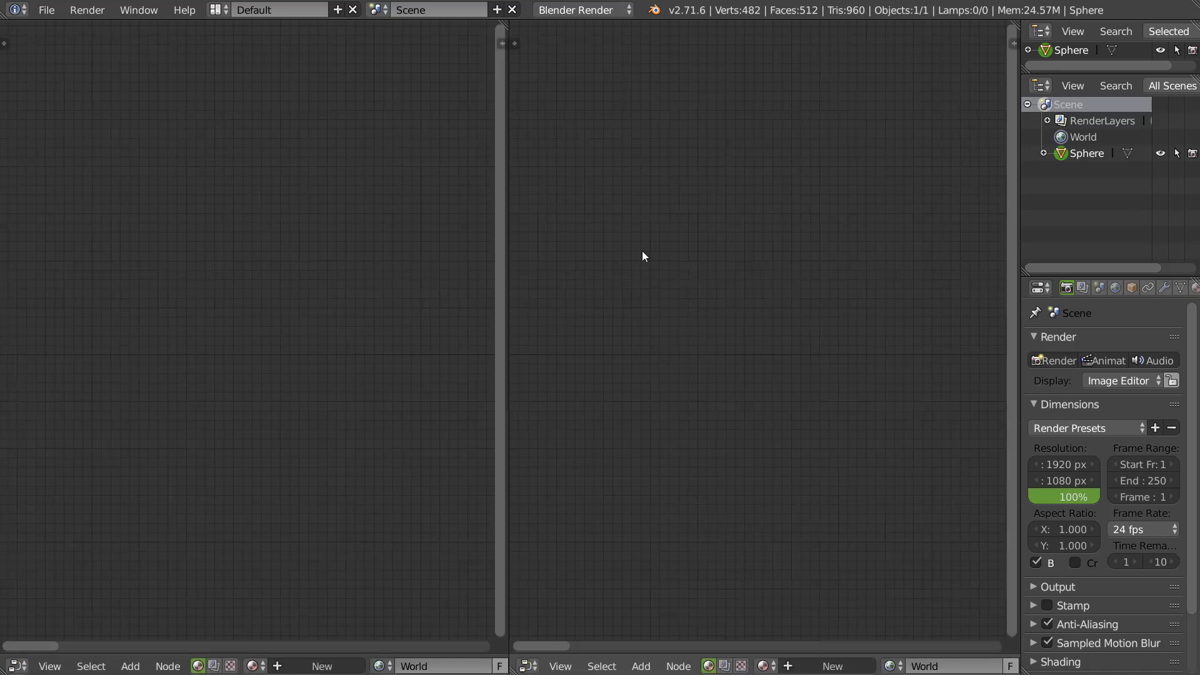
- Join the two Node Editor areas into one and set it back to the 3D View
{"action": "key", "text": "space"}
{"action": "left_click", "coordinate": [664, 299]}
{"action": "left_click", "coordinate": [336, 302]}
{"action": "key", "text": "space"}
{"action": "left_click", "coordinate": [639, 250]}
{"action": "mouse_move", "coordinate": [550, 248]}
{"action": "middle_mouse_down"}
{"action": "mouse_move", "coordinate": [532, 242]}
{"action": "mouse_move", "coordinate": [560, 205]}
{"action": "middle_mouse_up"}
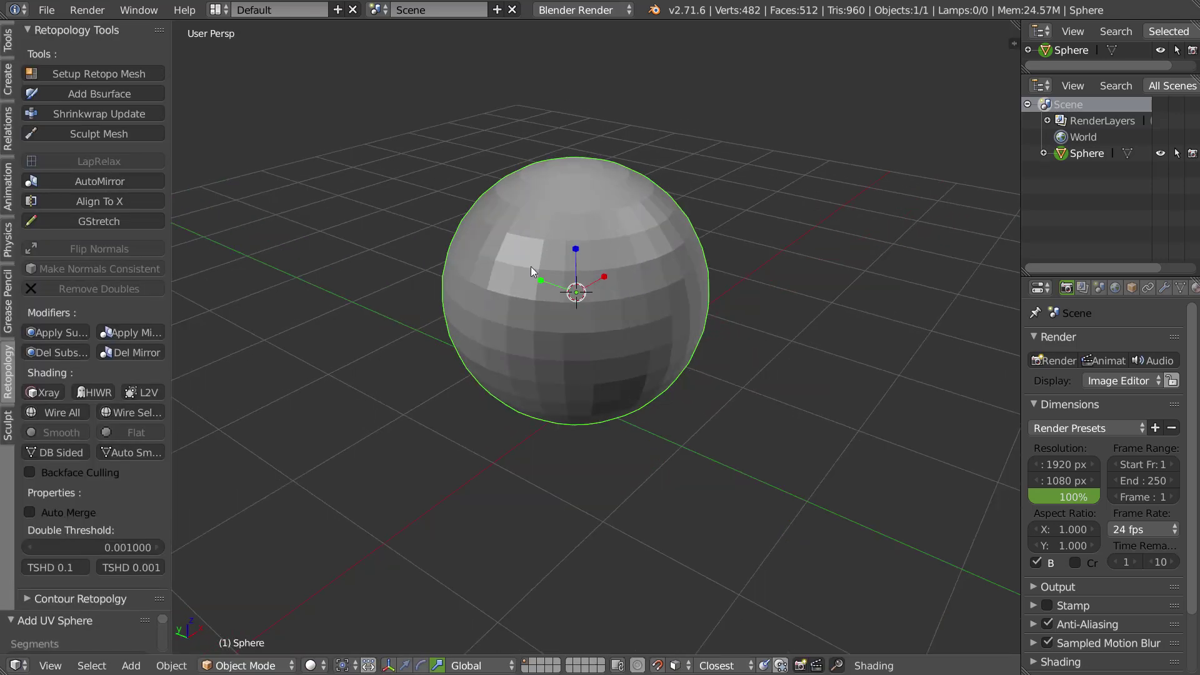